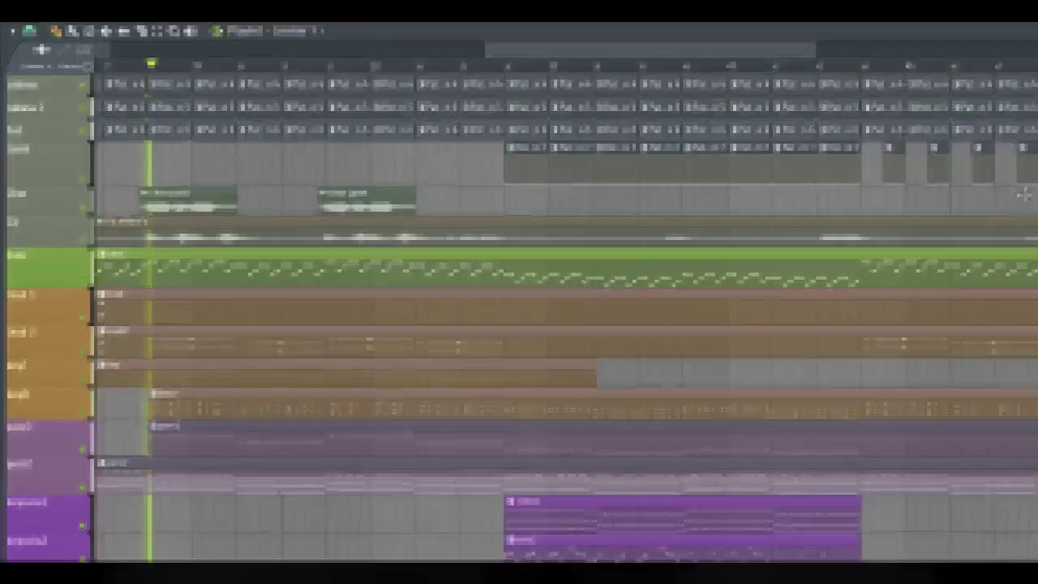
# Examine the tracks of the finished arrangement during playback, from percussion and solos to pads and guitar.
pyautogui.scroll(-3, 1024, 194)
pyautogui.scroll(-10, 1024, 194)
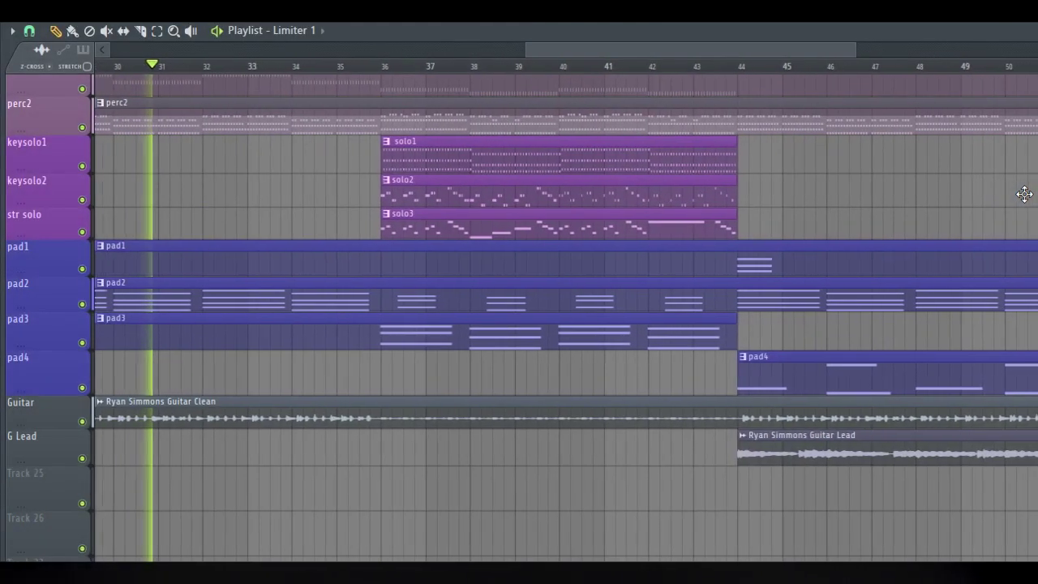
pyautogui.scroll(3, 1024, 194)
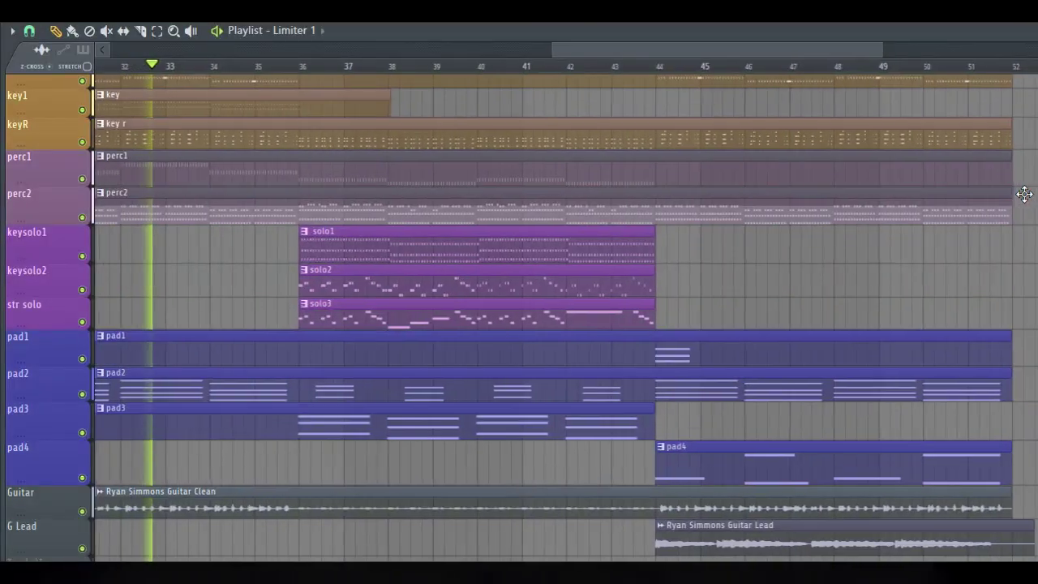
pyautogui.scroll(1, 1024, 194)
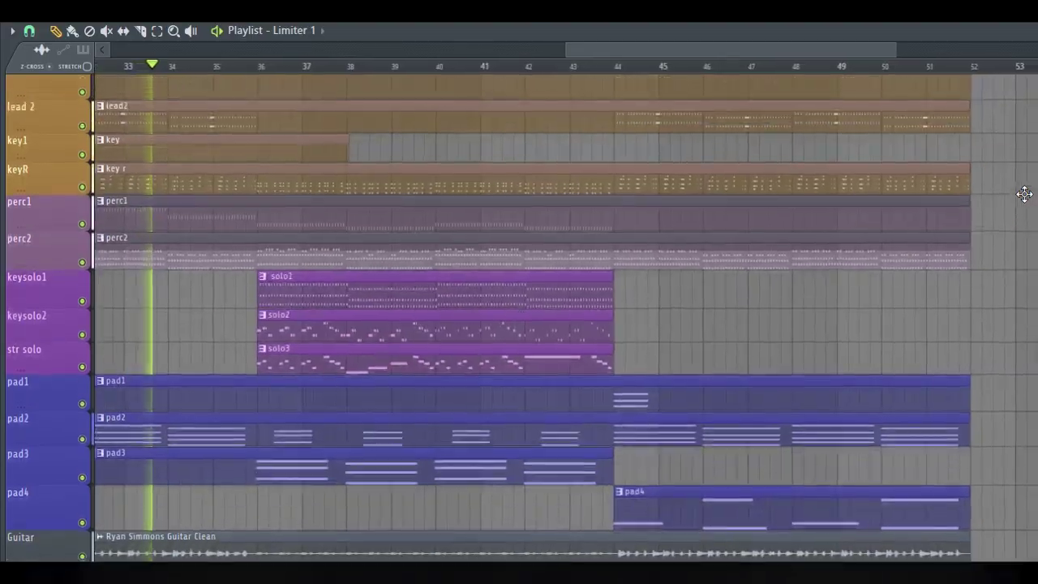
pyautogui.scroll(1, 1025, 193)
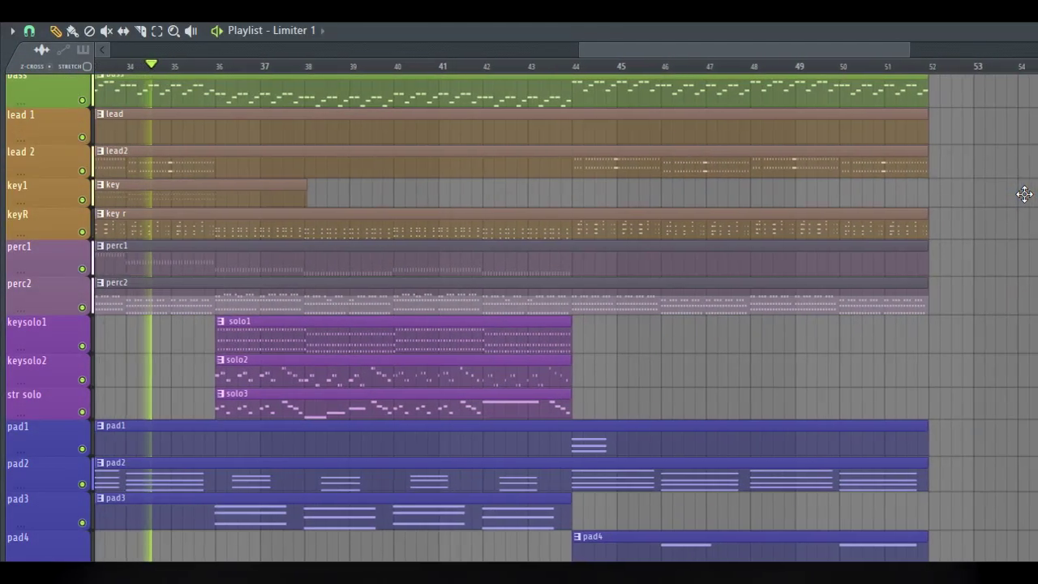
pyautogui.scroll(-2, 1025, 194)
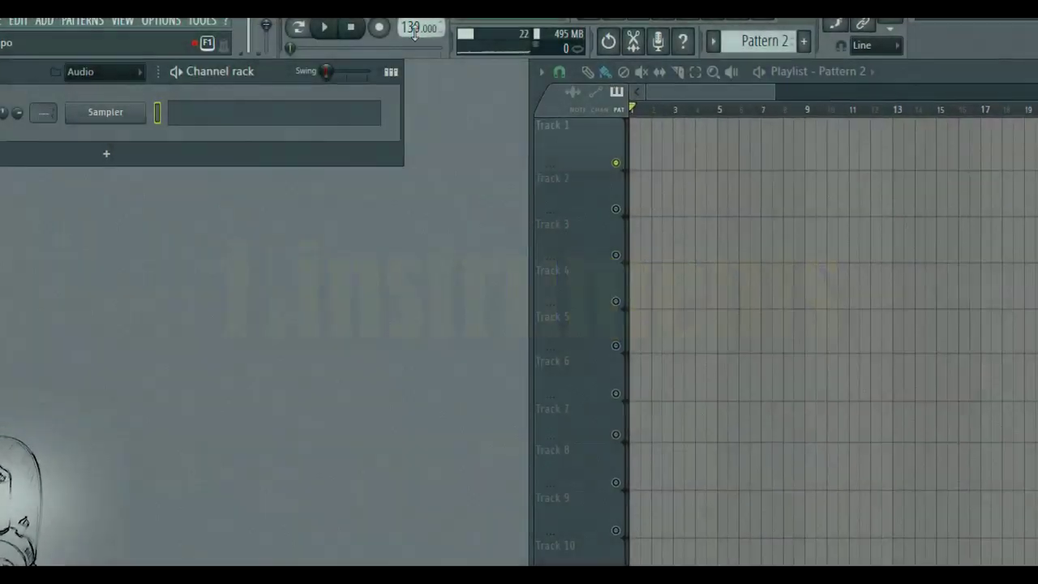
# Set the project tempo to 110.738 BPM.
pyautogui.rightClick(417, 26)
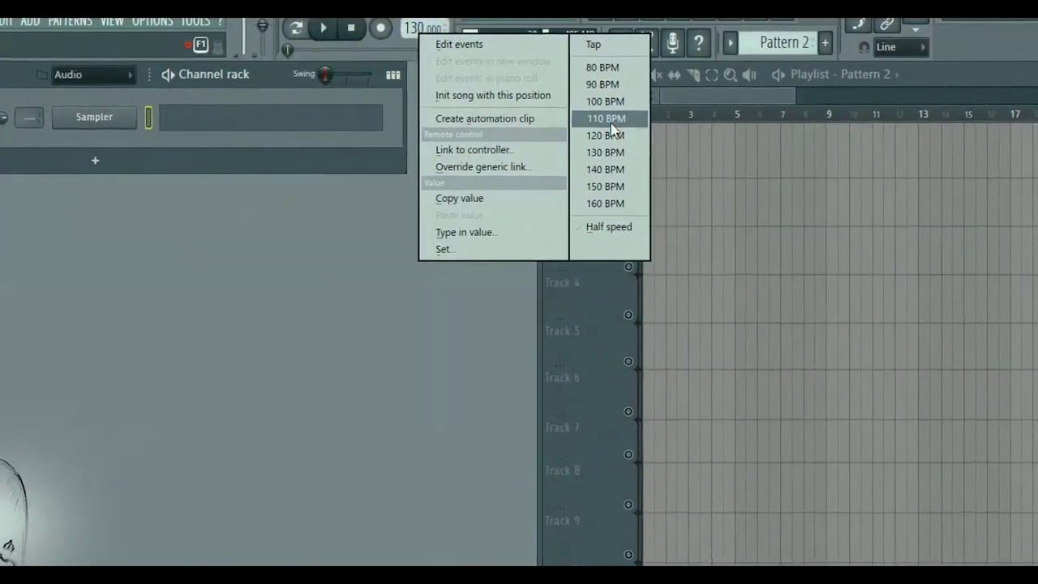
pyautogui.click(598, 180)
pyautogui.moveTo(429, 30); pyautogui.dragTo(460, 27)
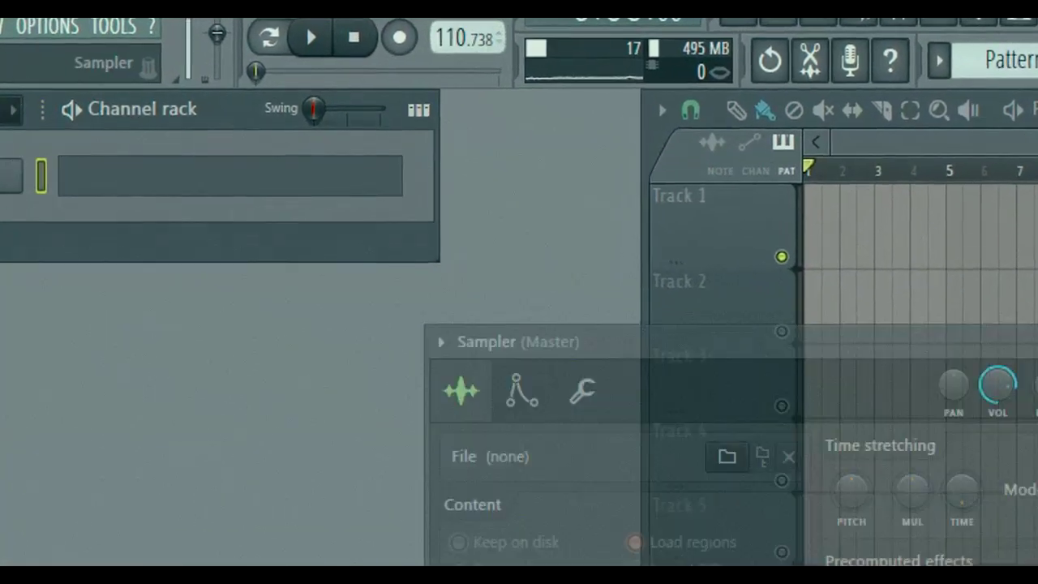
# Load kick.wav from the [KB6]_Linn_Linndrum folder into the Sampler channel.
pyautogui.click(722, 457)
pyautogui.scroll(-5, 168, 325)
pyautogui.scroll(1, 168, 325)
pyautogui.click(121, 155)
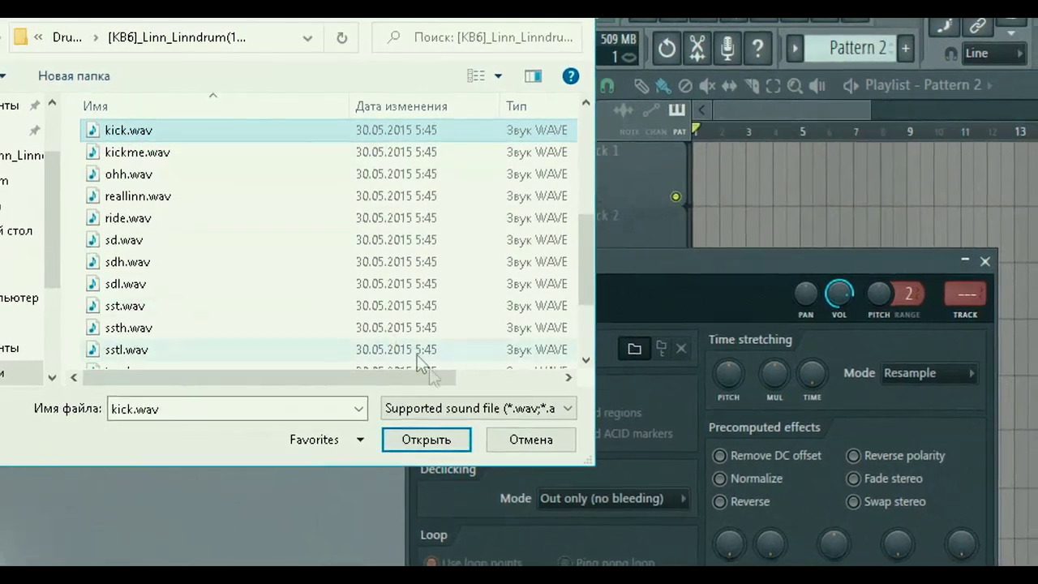
pyautogui.click(426, 439)
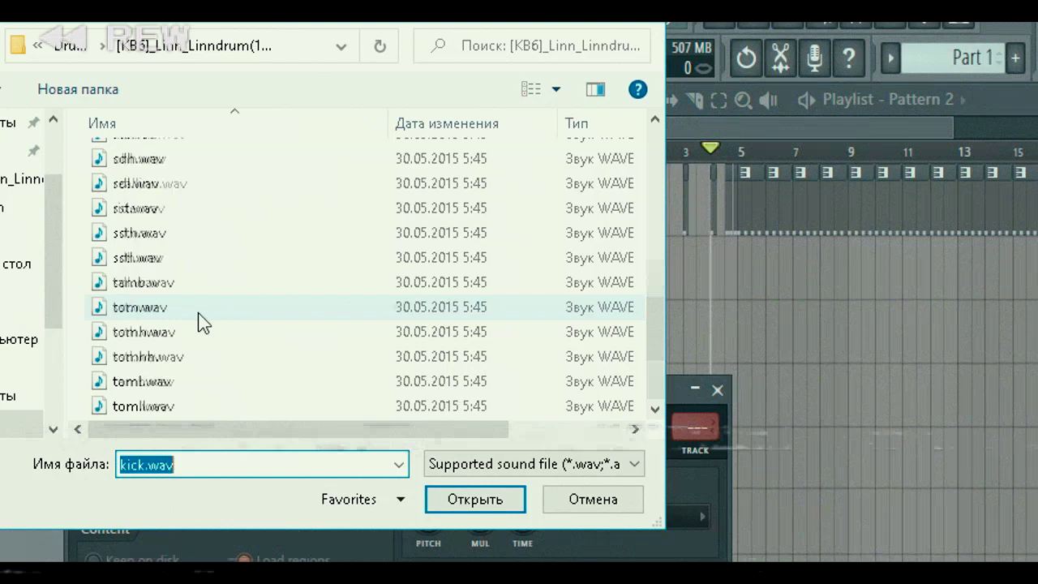
# Audition the sst, sdl and sdh samples and load sdl.wav into the new Sampler channel as the snare.
pyautogui.click(162, 209)
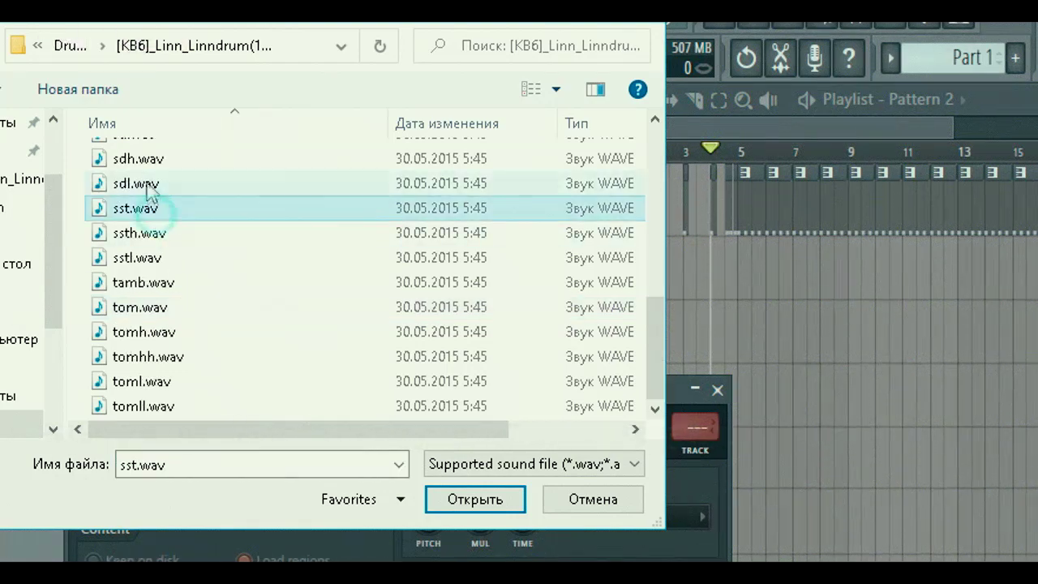
pyautogui.click(150, 182)
pyautogui.click(140, 160)
pyautogui.click(138, 184)
pyautogui.click(475, 499)
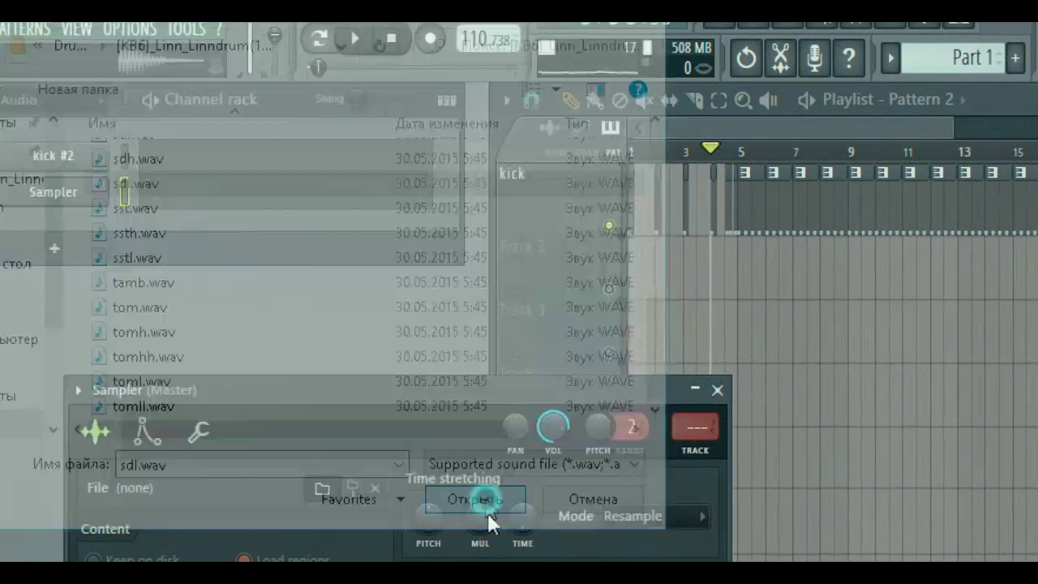
pyautogui.click(578, 229)
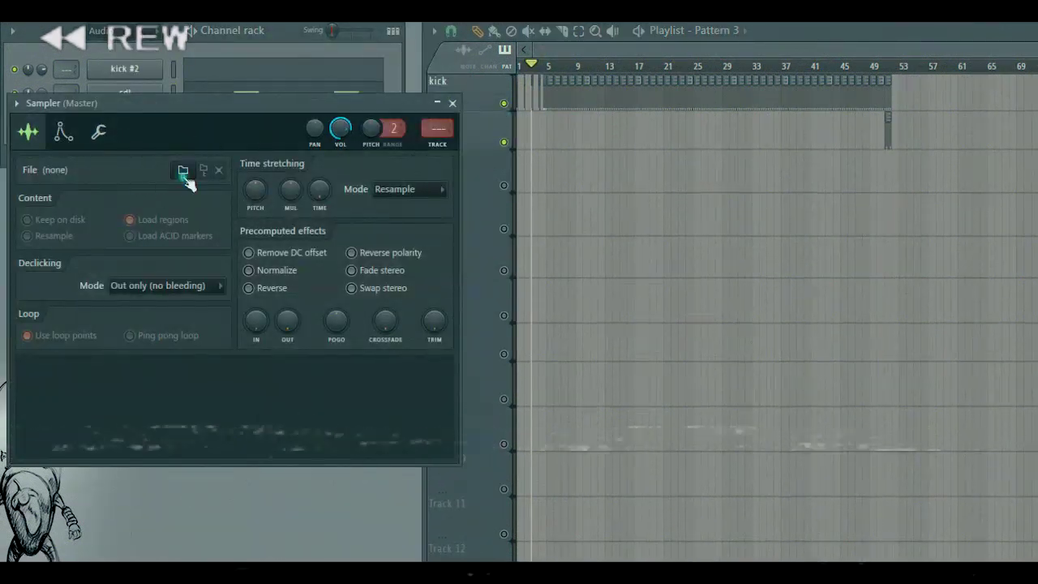
# Load SP CABASA2.wav from the [KB6]_EMU_SP1200 folder into the empty Sampler channel and close its window.
pyautogui.click(183, 177)
pyautogui.scroll(-4, 269, 172)
pyautogui.hotkey('alt', 'Up')
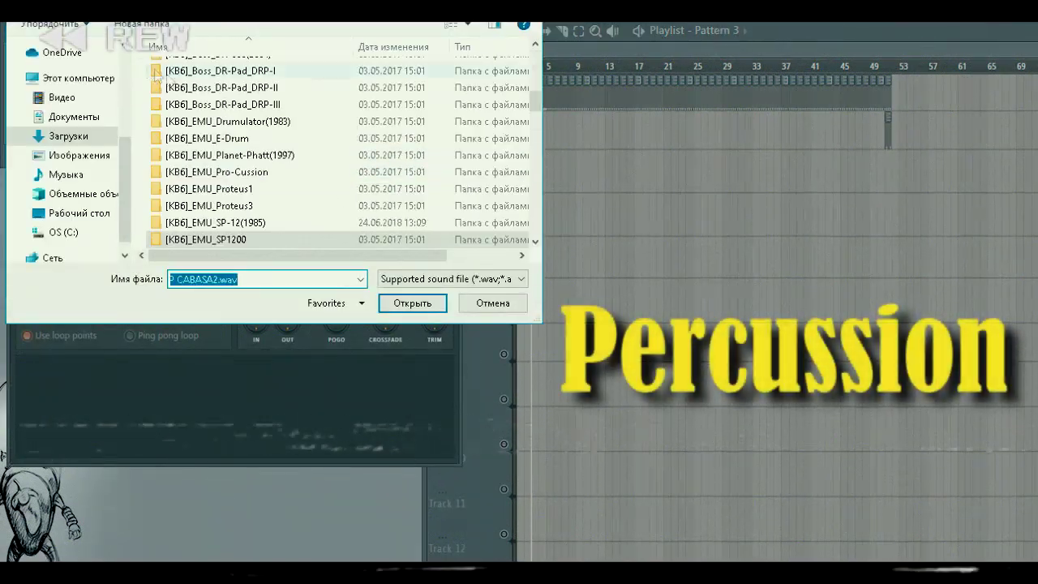
pyautogui.doubleClick(251, 241)
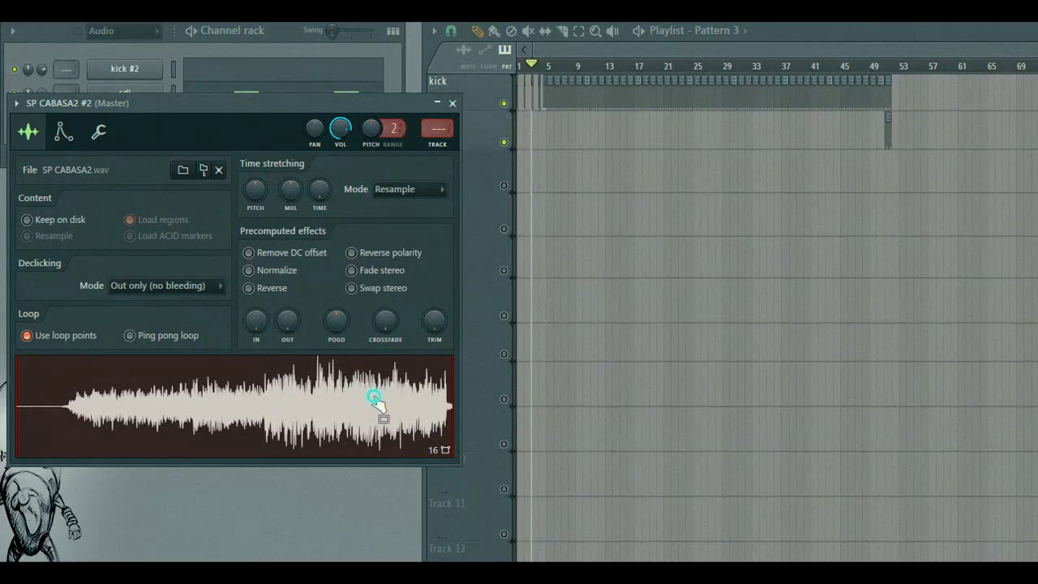
pyautogui.click(453, 103)
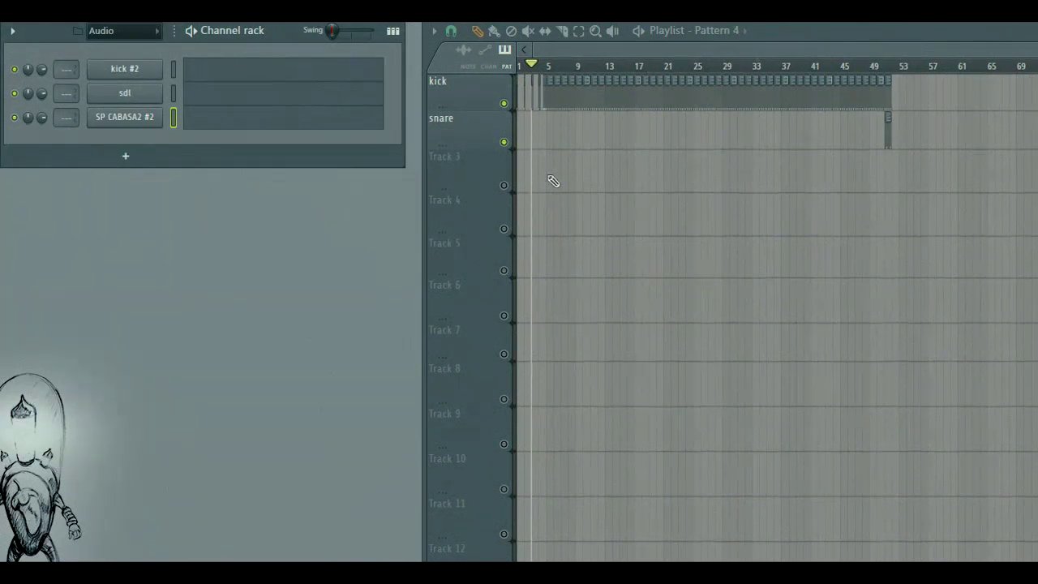
# Place Pattern 4 on Track 3 at bar 5, repeat it through bar 51, and name the track cabasa.
pyautogui.click(568, 169)
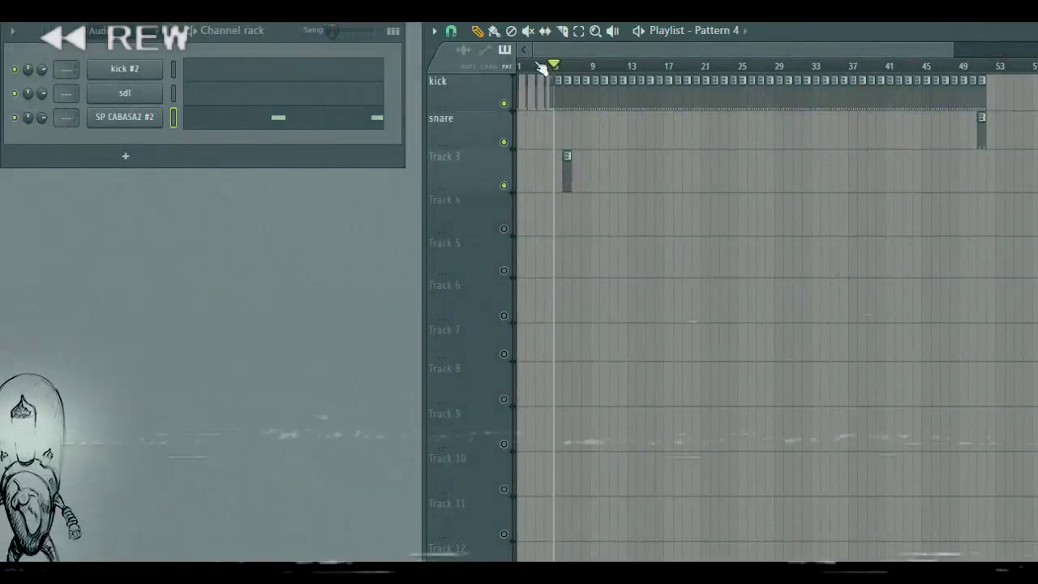
pyautogui.click(614, 161)
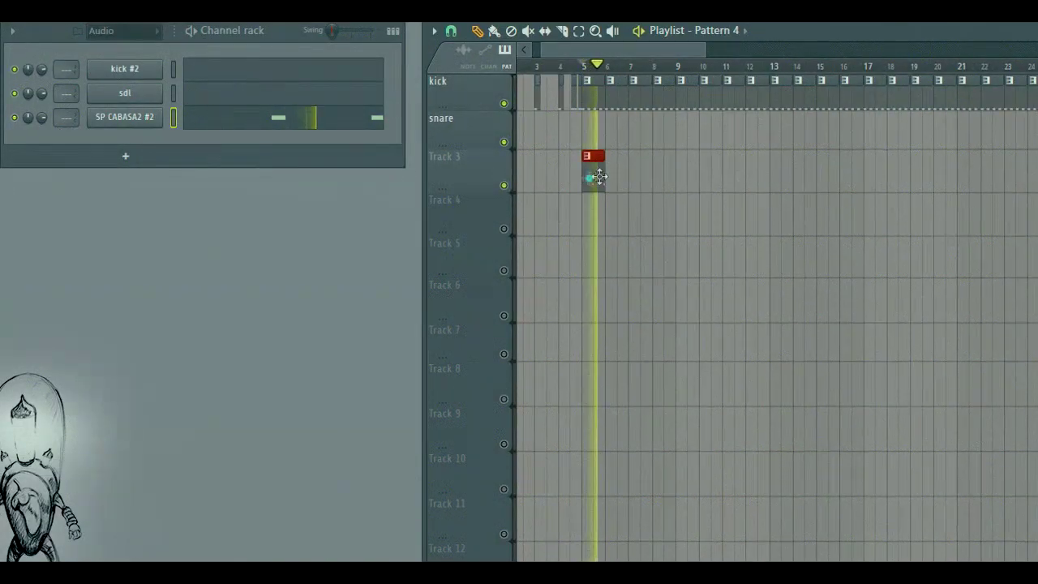
pyautogui.moveTo(660, 168)
pyautogui.mouseDown()
pyautogui.moveTo(589, 174)
pyautogui.moveTo(645, 174)
pyautogui.mouseUp()
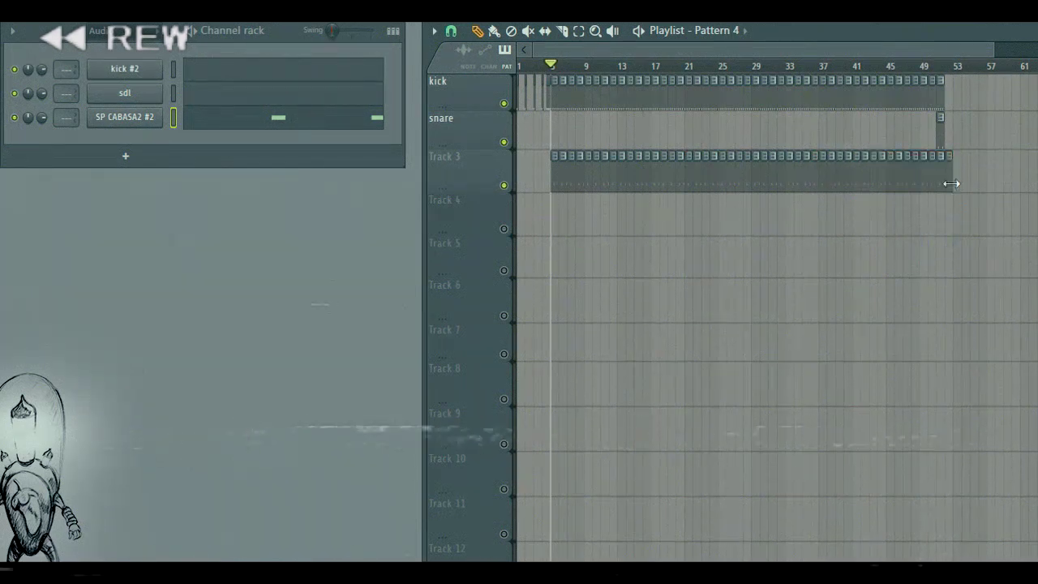
pyautogui.write('cabasa')
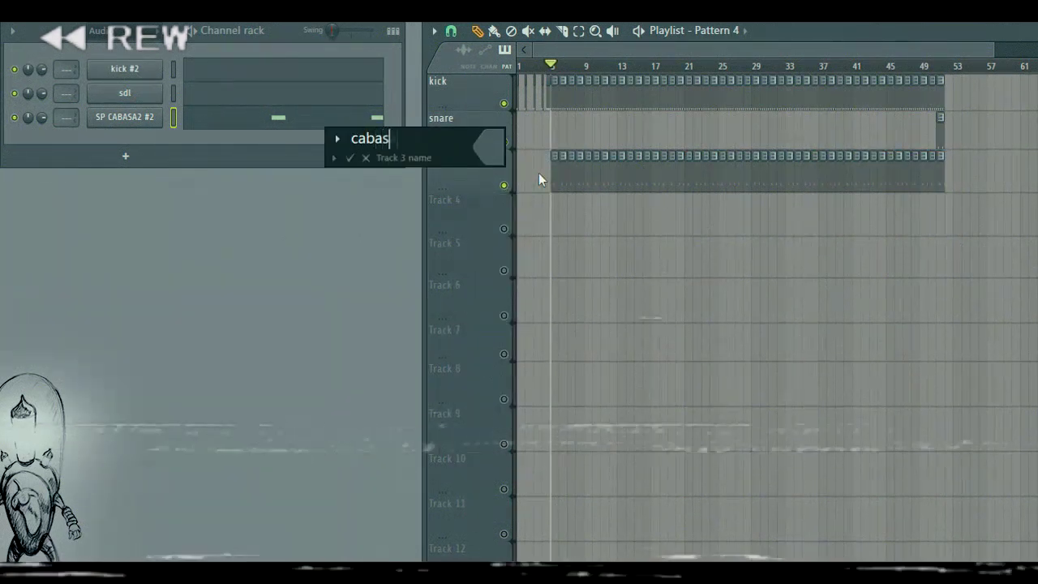
pyautogui.press('Return')
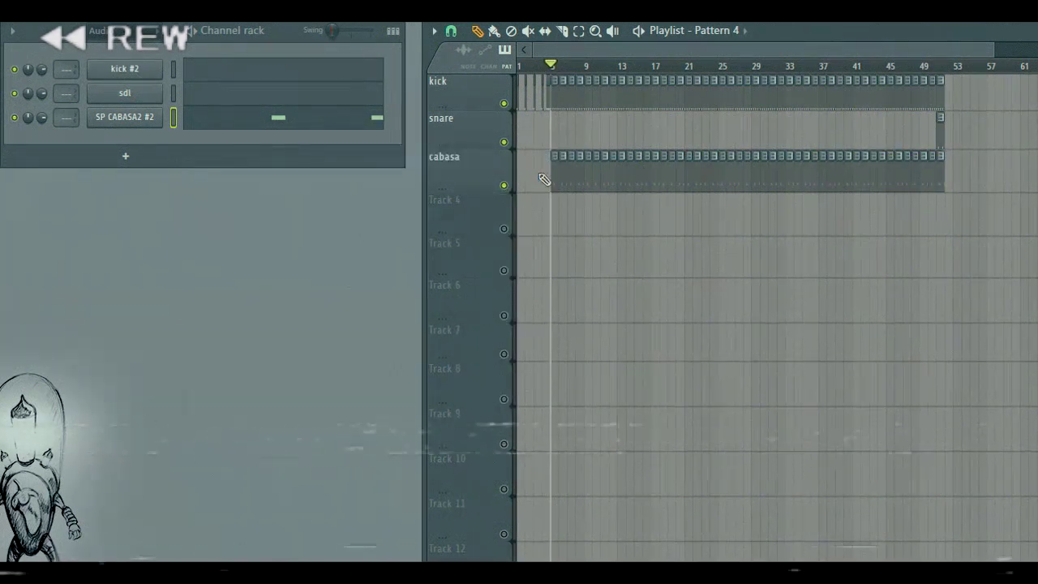
# Add another Sampler channel, load Cabasa.wav into it, audition the sample and close the channel window.
pyautogui.click(126, 157)
pyautogui.click(133, 150)
pyautogui.click(204, 192)
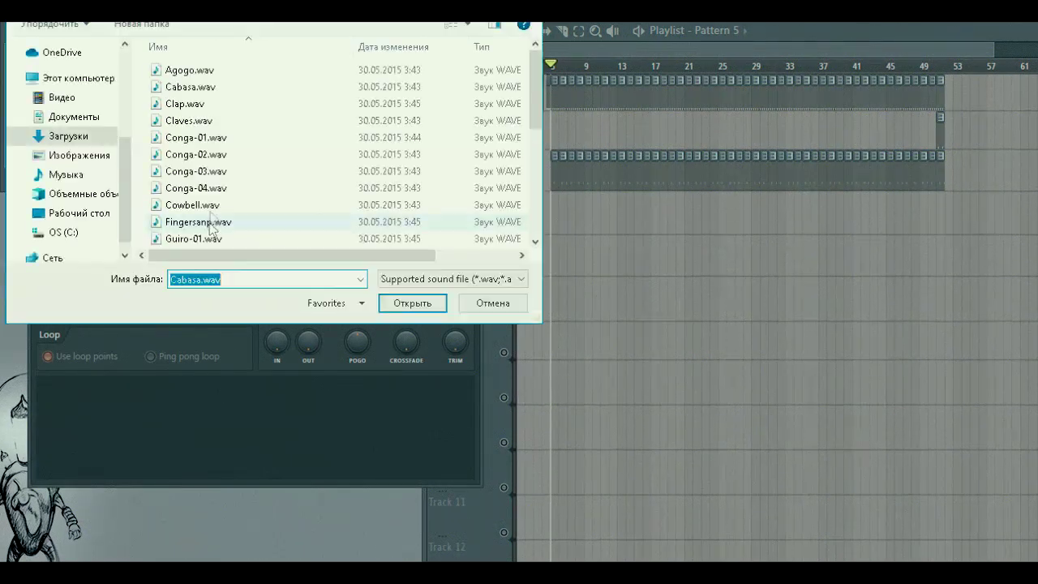
pyautogui.click(195, 77)
pyautogui.click(413, 305)
pyautogui.click(320, 412)
pyautogui.click(474, 124)
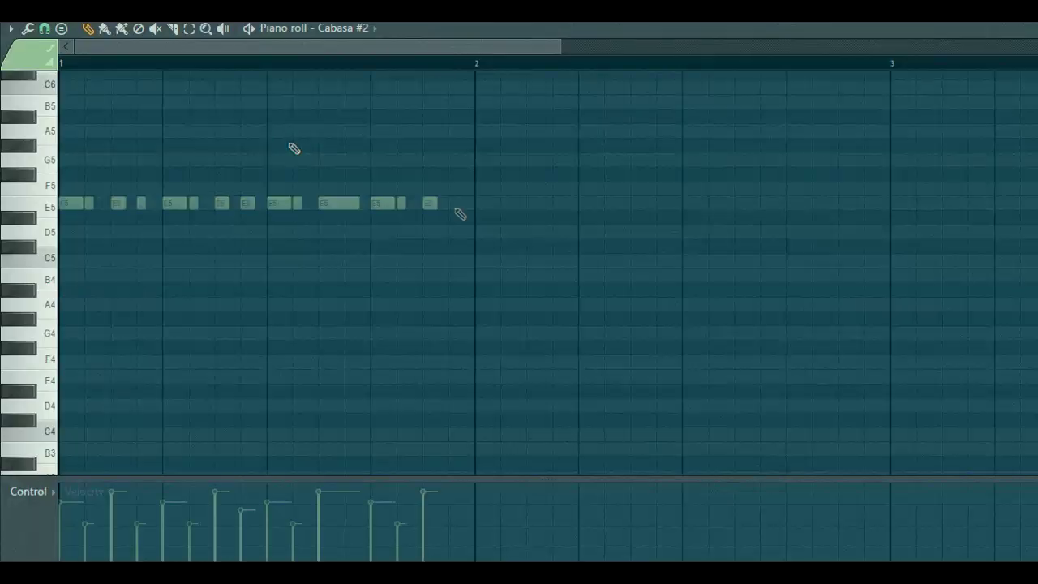
# Add the final E5 note to the Cabasa #2 rhythm and place Pattern 5 on Track 4 at bar 5.
pyautogui.click(454, 205)
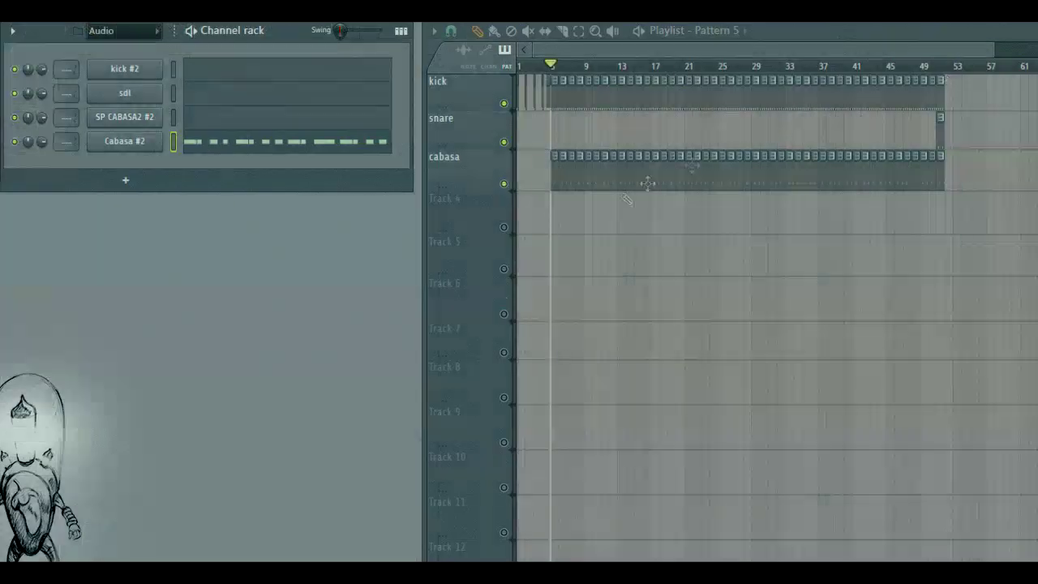
pyautogui.click(552, 215)
pyautogui.press('space')
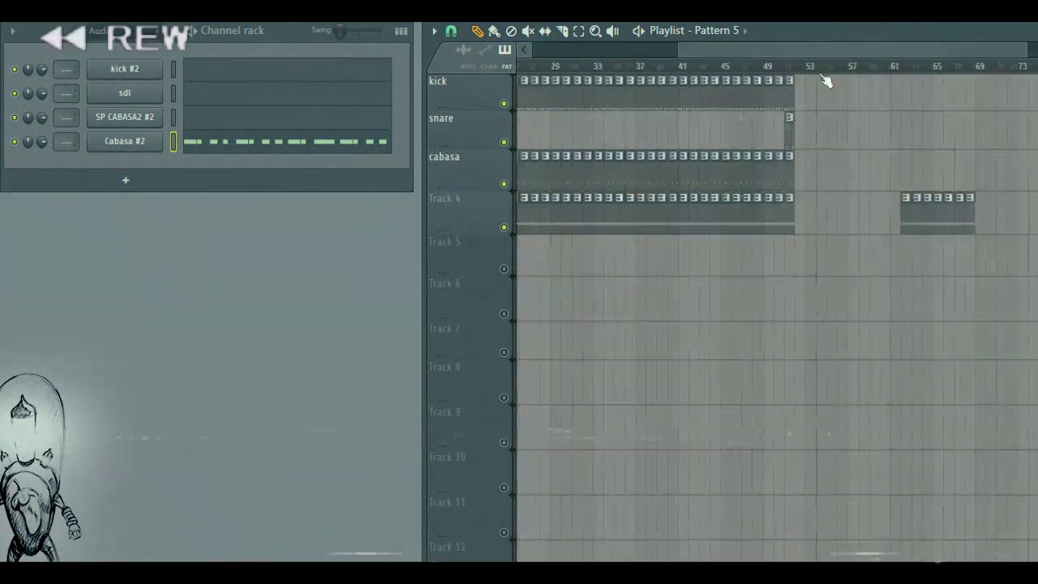
# Rename Track 4 as cabasa 2.
pyautogui.rightClick(446, 199)
pyautogui.click(479, 202)
pyautogui.write('vca')
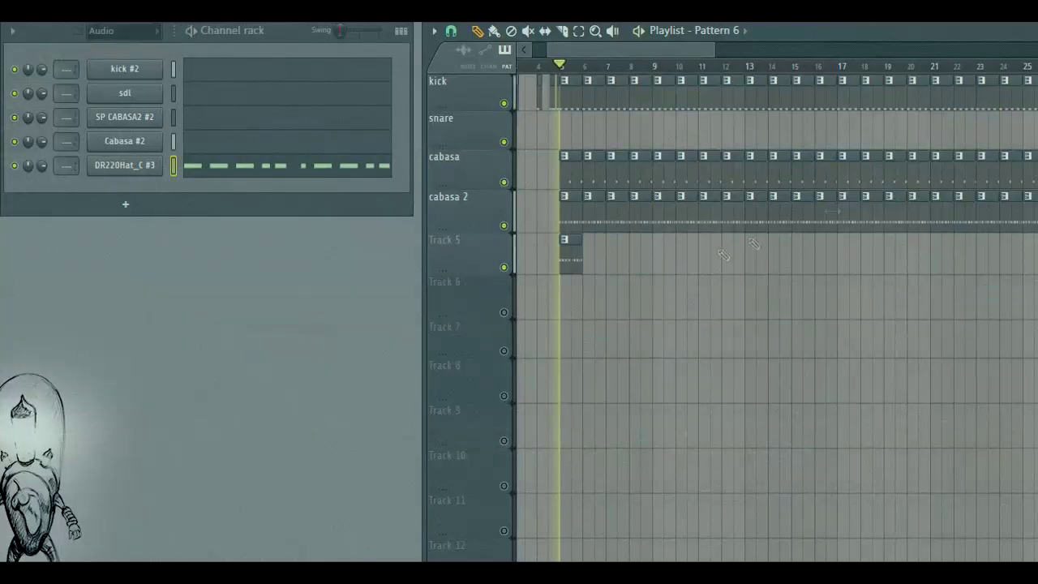
# Repeat the Pattern 6 hat clip along Track 5 after the first one at bar 5.
pyautogui.moveTo(633, 243); pyautogui.dragTo(613, 258)
pyautogui.moveTo(691, 252); pyautogui.dragTo(657, 274)
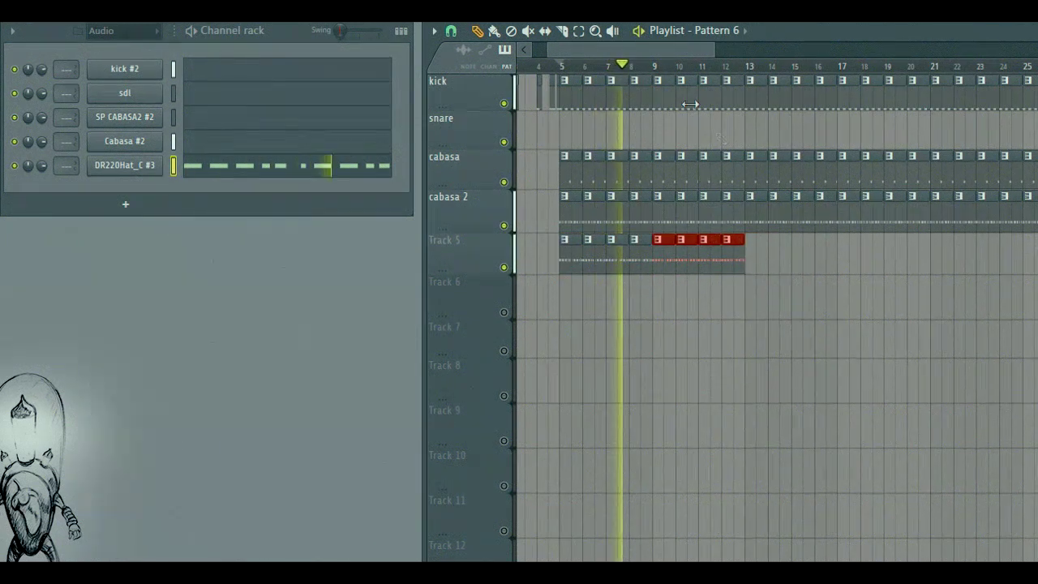
pyautogui.scroll(-2, 678, 76)
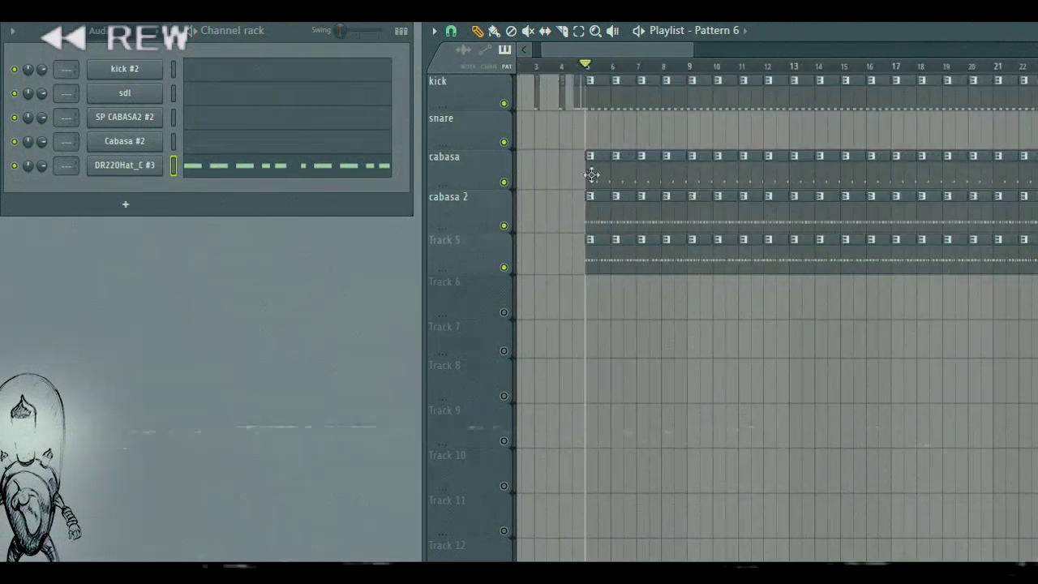
# Rename Track 5 as hat.
pyautogui.rightClick(458, 250)
pyautogui.click(568, 240)
pyautogui.write('hat')
pyautogui.press('Return')
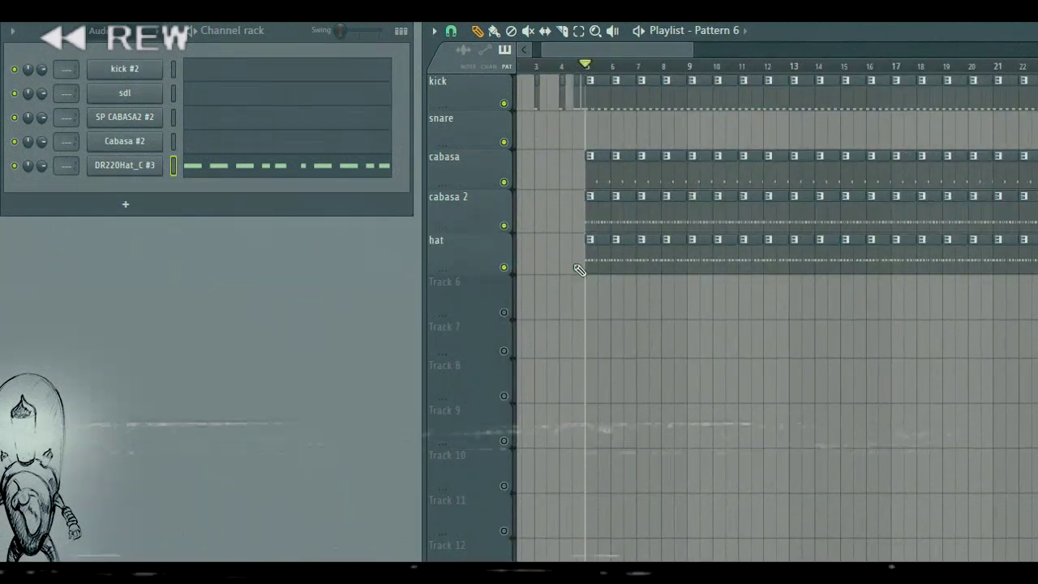
# Compare the hat part with and without the DR220Hat_C #4 channel by muting and unmuting it during playback.
pyautogui.scroll(-4, 629, 70)
pyautogui.scroll(2, 628, 70)
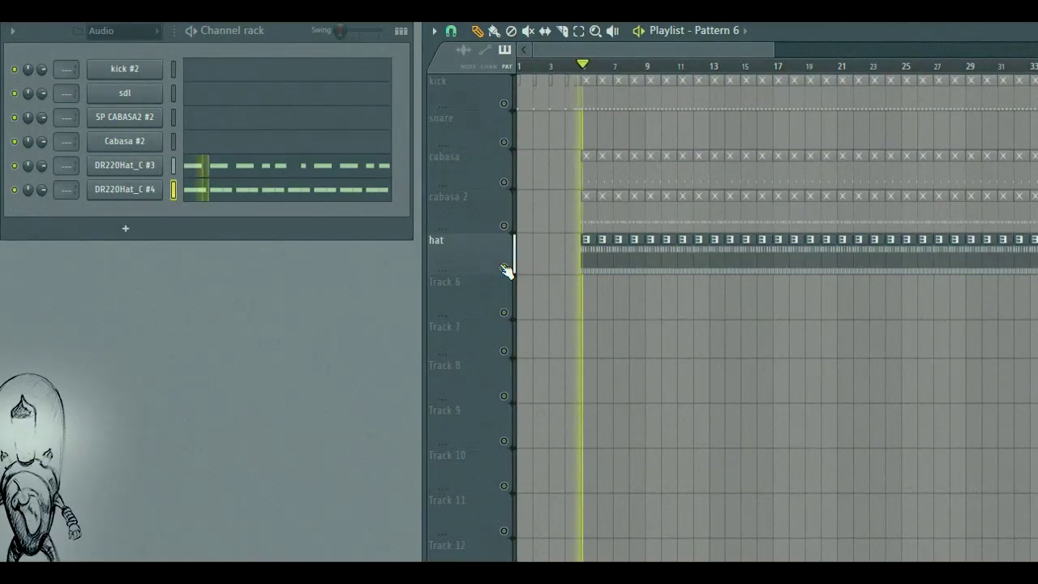
pyautogui.click(15, 189)
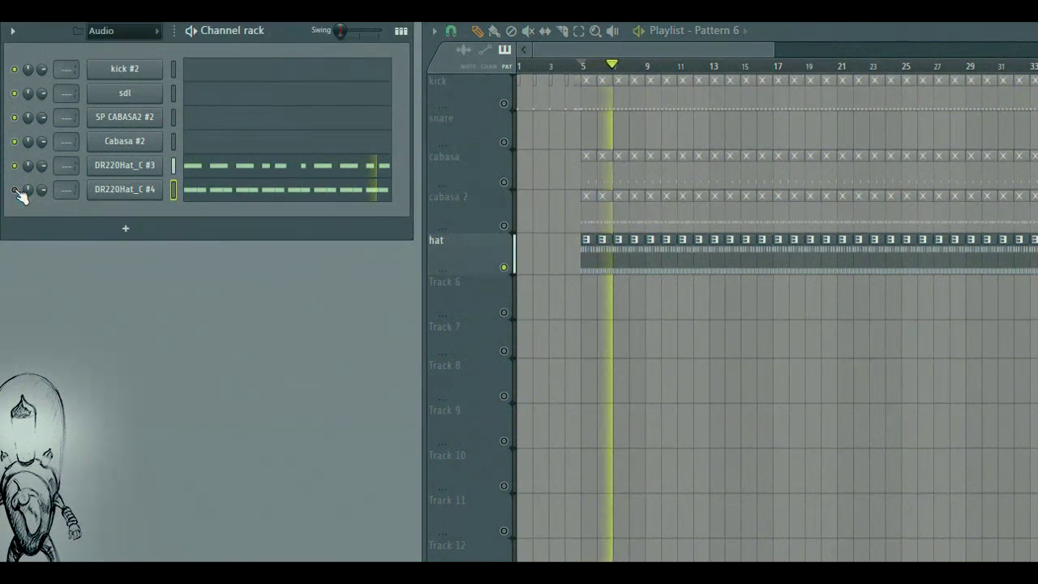
pyautogui.click(14, 189)
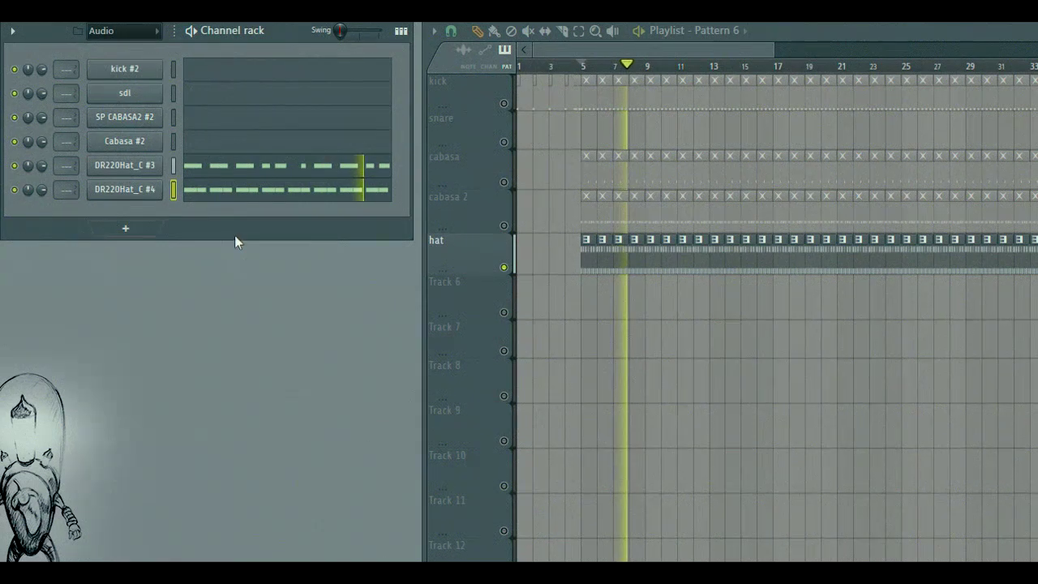
# Unmute the cabasa 2, cabasa, snare and kick tracks to hear them together with the hat.
pyautogui.click(505, 225)
pyautogui.click(504, 181)
pyautogui.click(503, 142)
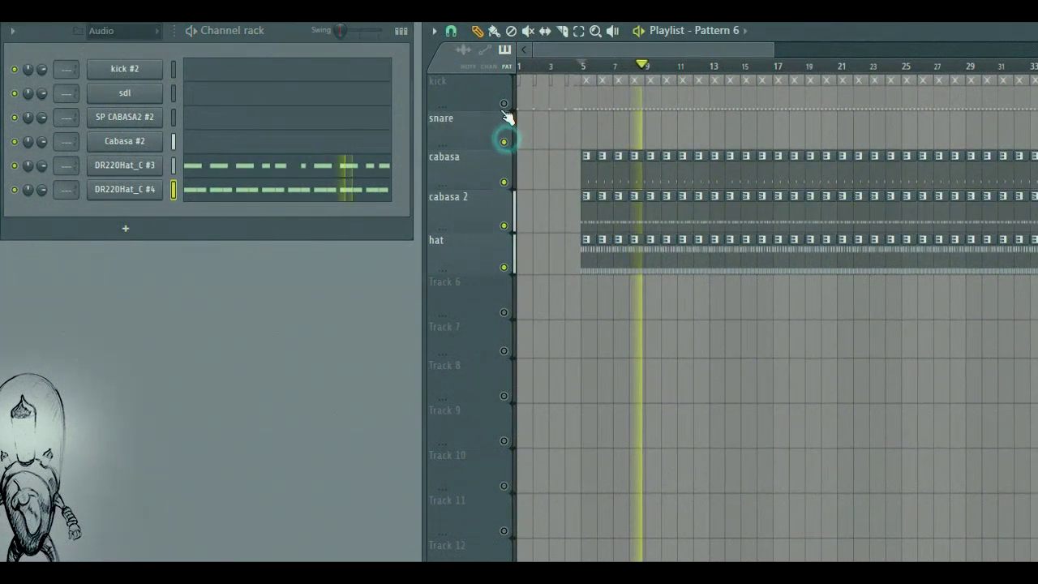
pyautogui.click(503, 103)
pyautogui.scroll(-2, 638, 76)
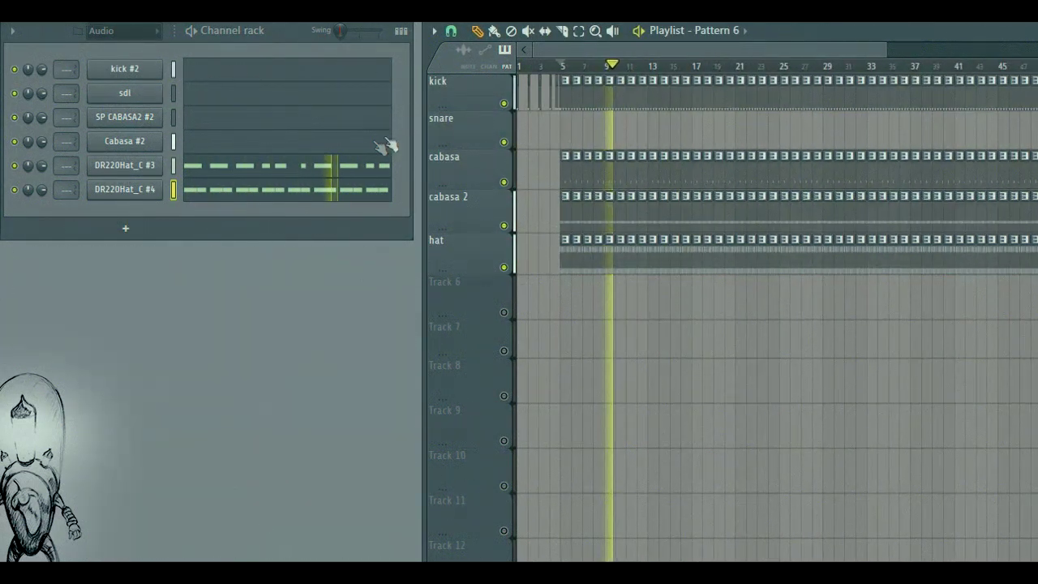
# Listen to the soloed tambourine pattern on Track 6 from bar 5 and stop playback.
pyautogui.press('space')
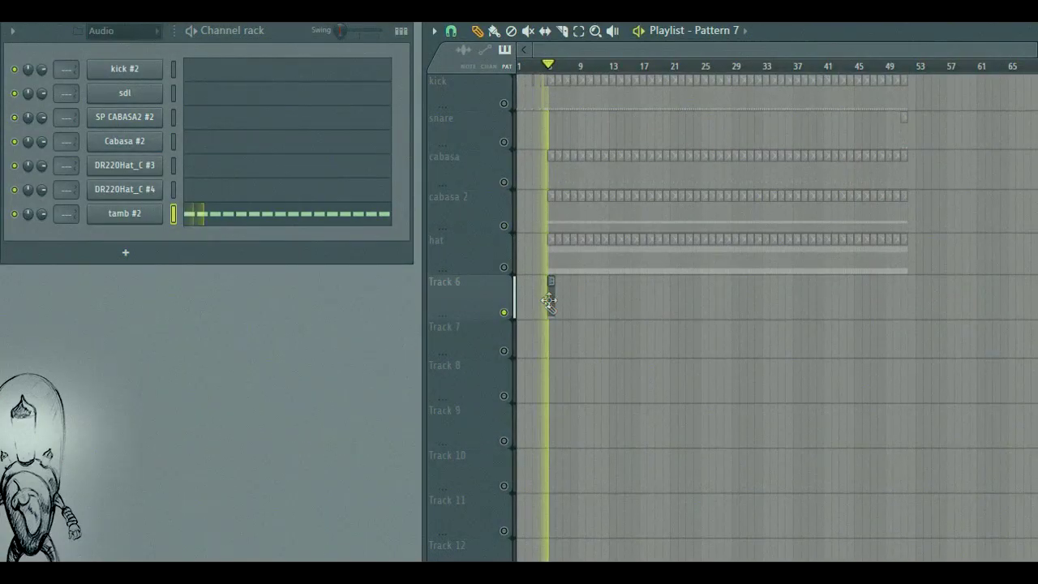
pyautogui.press('space')
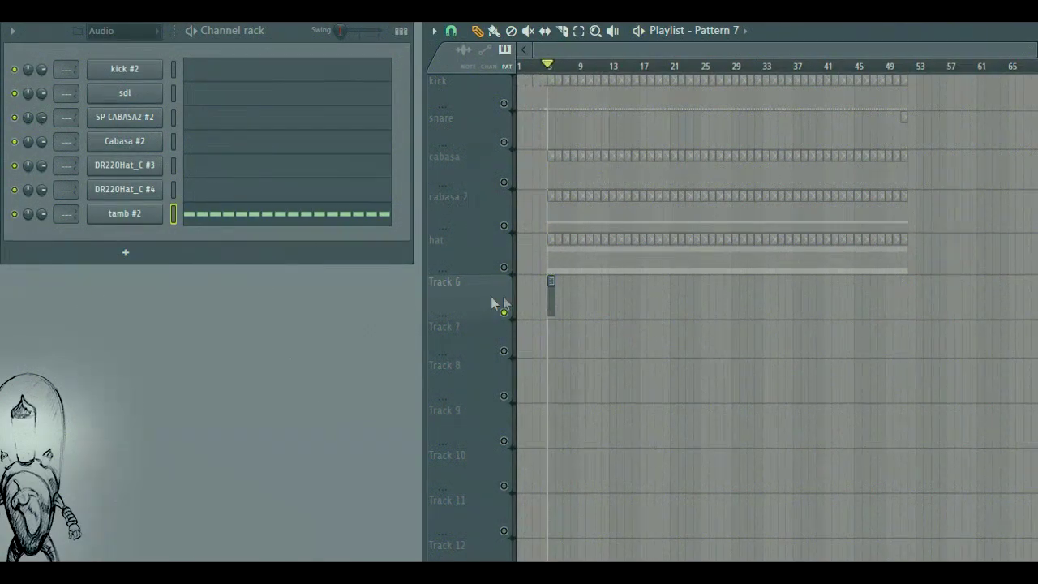
# Rename Track 6 as tamb.
pyautogui.rightClick(491, 296)
pyautogui.click(507, 249)
pyautogui.write('tamb')
pyautogui.press('Return')
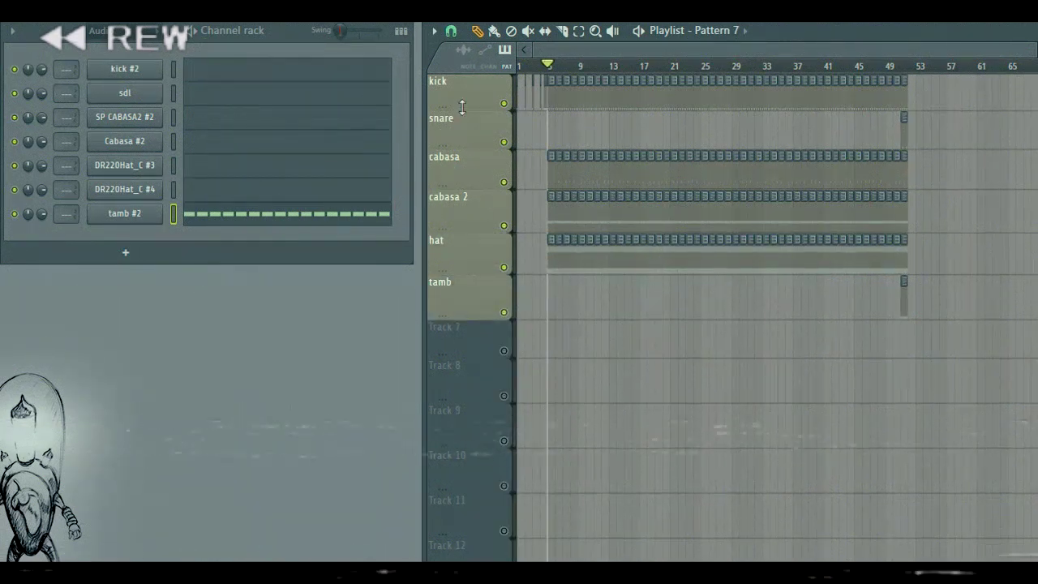
# Load the SDS200 Tom3.wav sample into the new sampler channel.
pyautogui.click(286, 275)
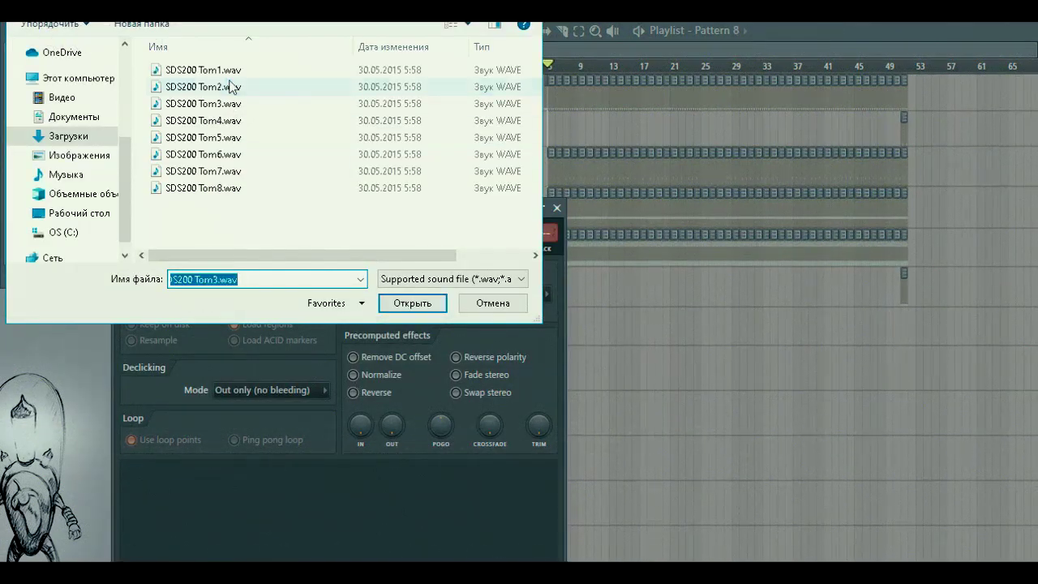
pyautogui.click(232, 71)
pyautogui.click(232, 104)
pyautogui.click(405, 302)
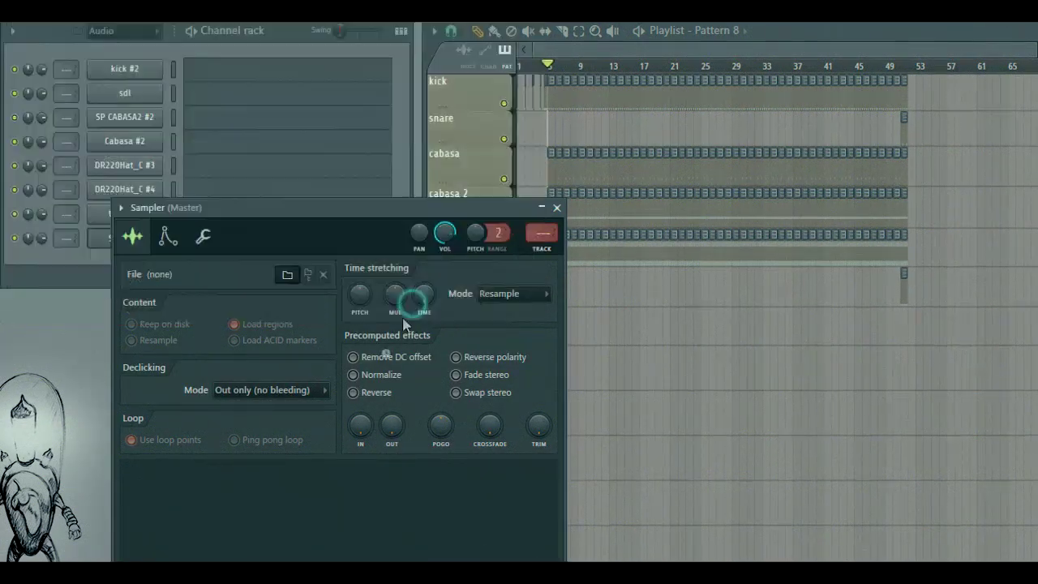
# Audition lower pitches of the SDS200 Tom3 sample in its piano roll and place a C5 note at the start of bar 1.
pyautogui.click(273, 239)
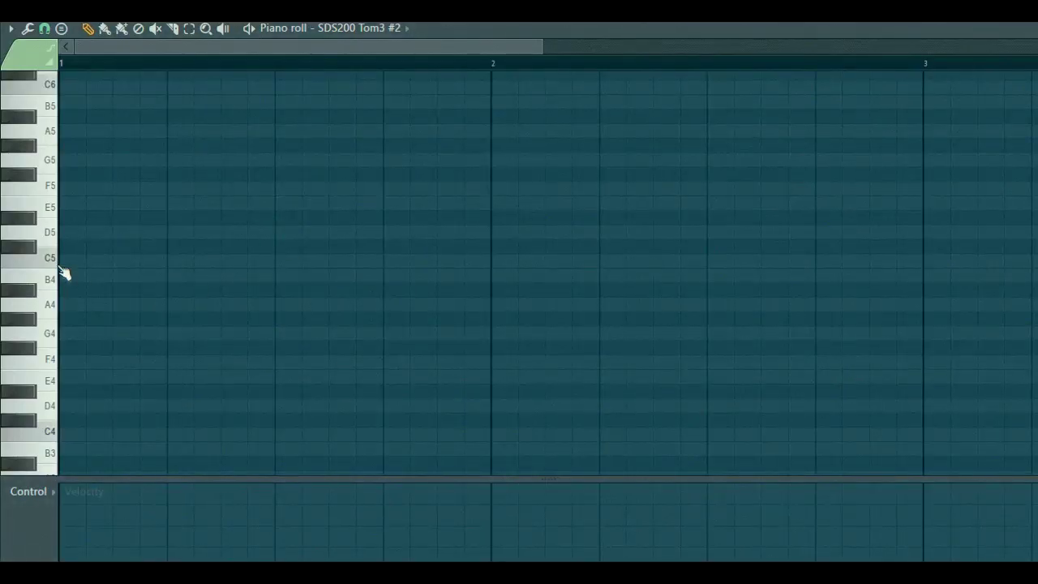
pyautogui.click(52, 365)
pyautogui.click(53, 408)
pyautogui.click(50, 435)
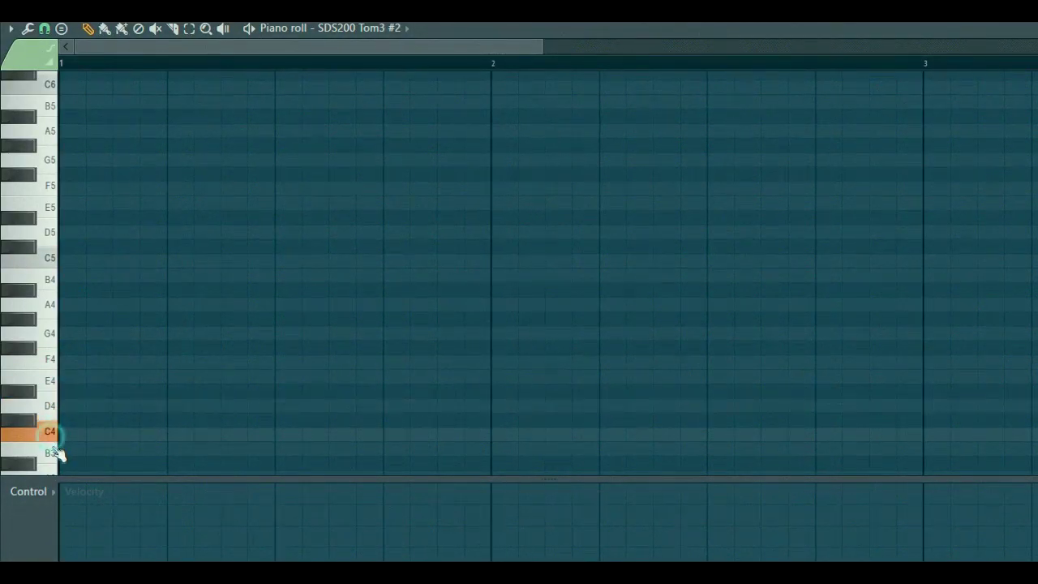
pyautogui.click(70, 260)
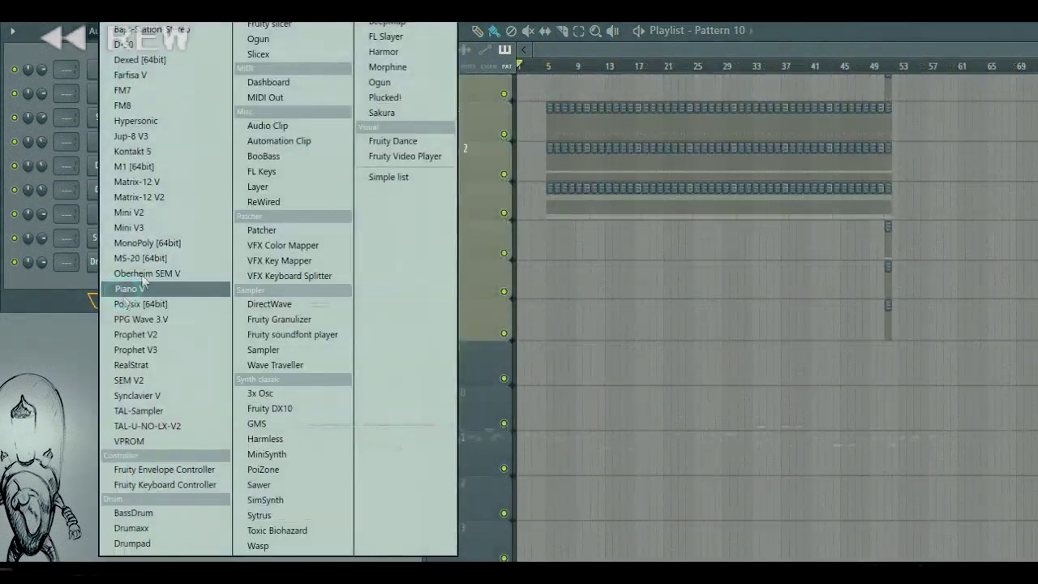
# Add an FM7 channel for the bass and audition its BASS 1 preset on the synth keyboard.
pyautogui.click(146, 90)
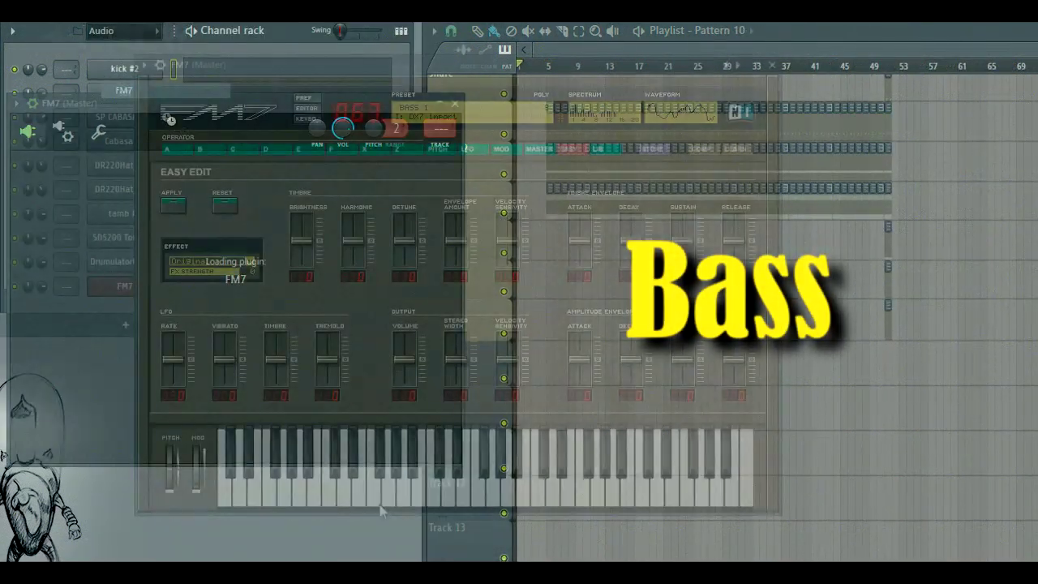
pyautogui.click(361, 501)
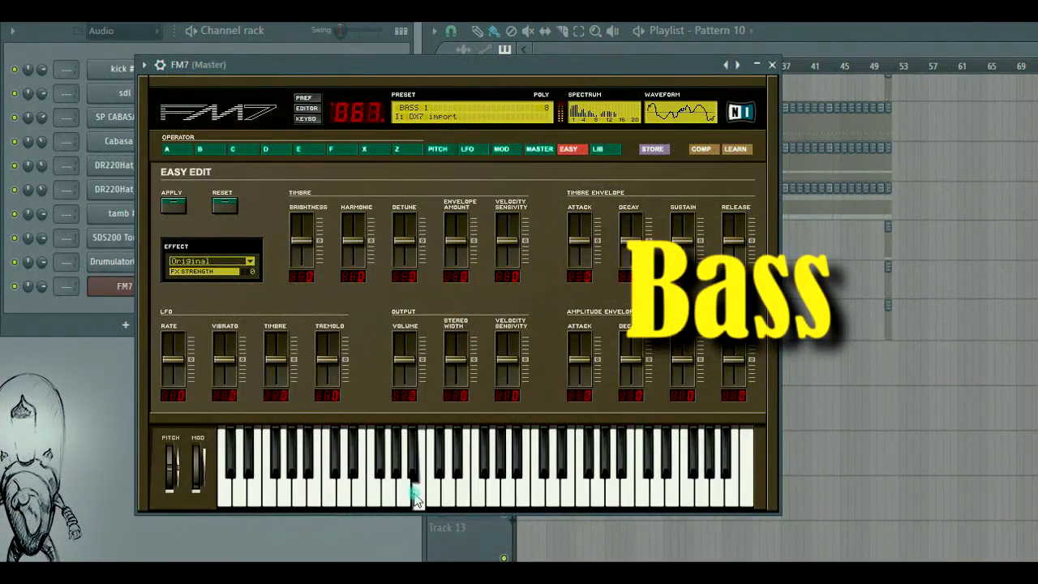
pyautogui.click(520, 491)
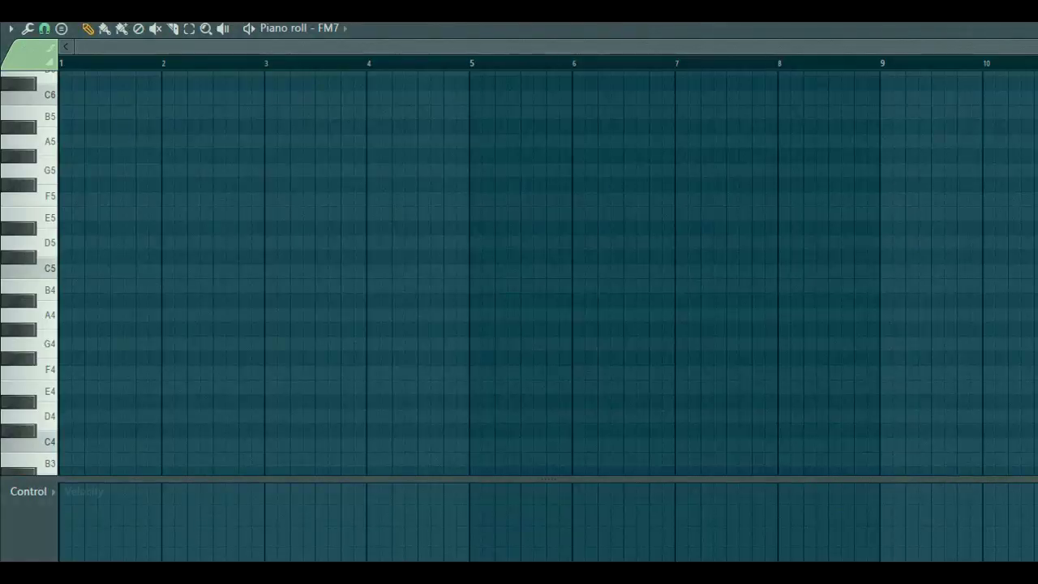
# Add an A#4 note on the last beat of bar 45 in the FM7 bass part.
pyautogui.scroll(3, 520, 71)
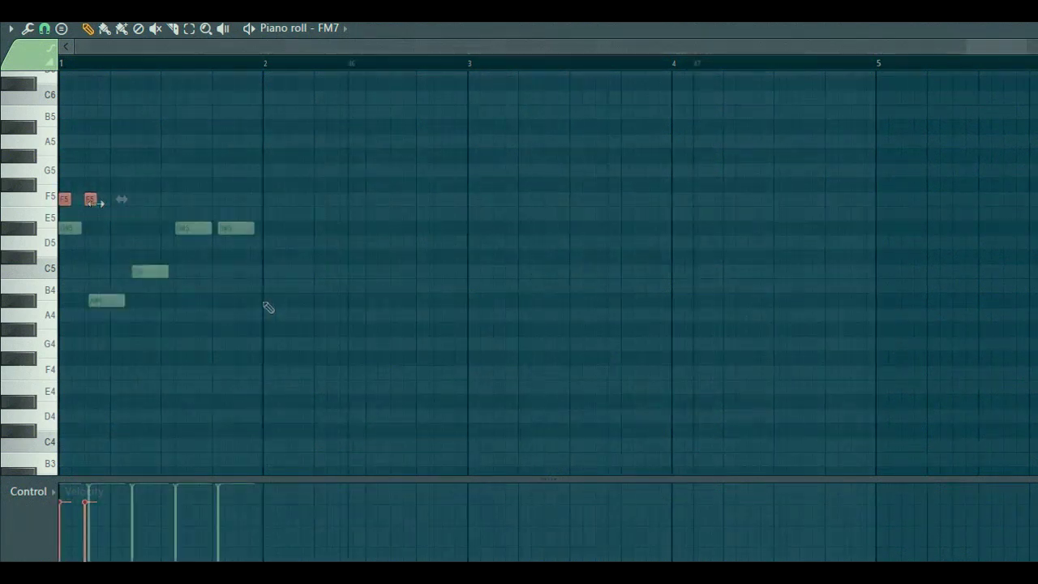
pyautogui.click(262, 301)
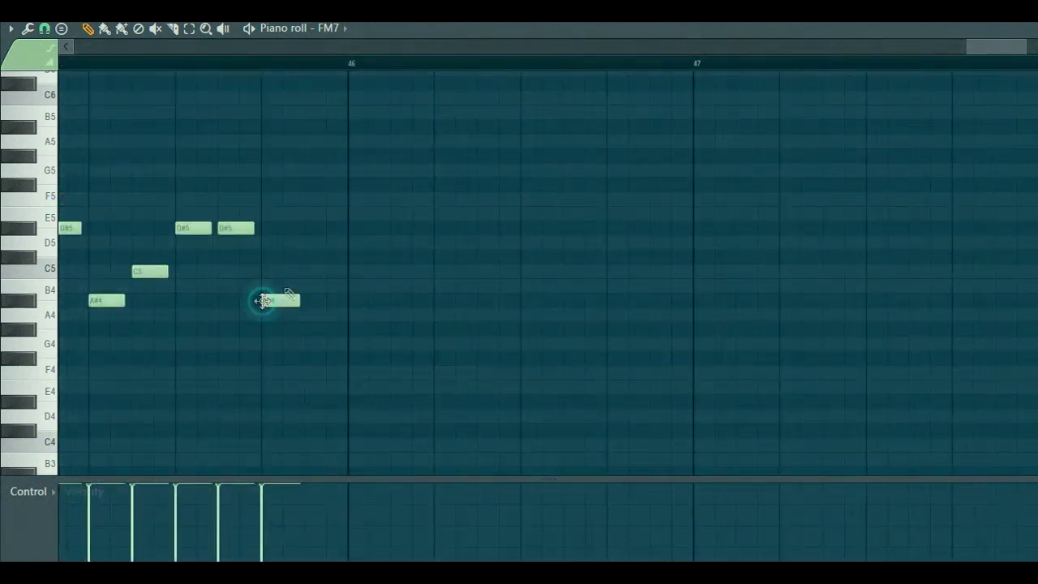
pyautogui.scroll(-6, 341, 71)
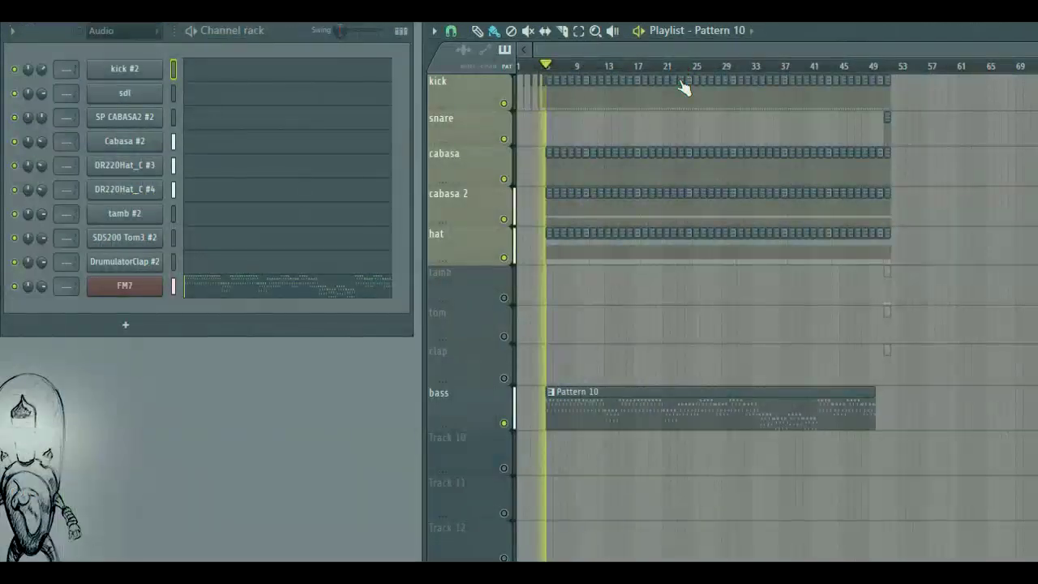
# Lower the Harmonic timbre setting of the FM7 bass sound during playback.
pyautogui.click(130, 287)
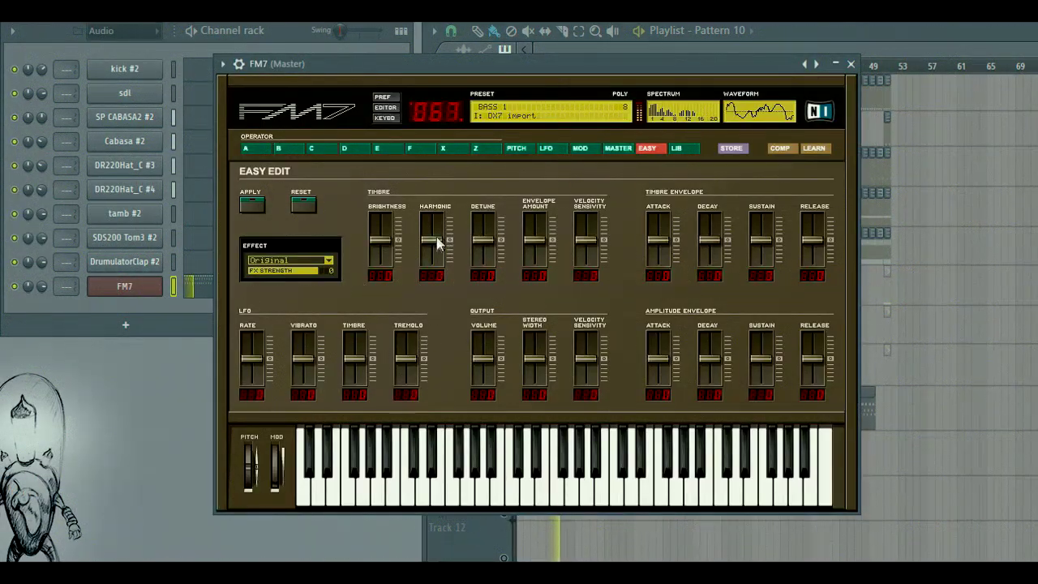
pyautogui.moveTo(435, 250); pyautogui.dragTo(435, 246)
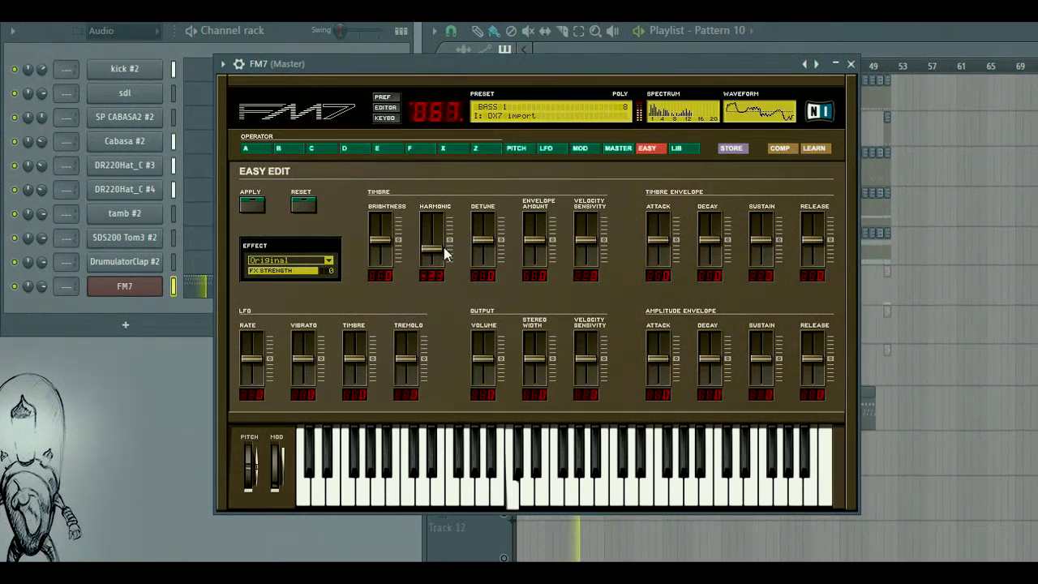
pyautogui.moveTo(449, 252); pyautogui.dragTo(448, 252)
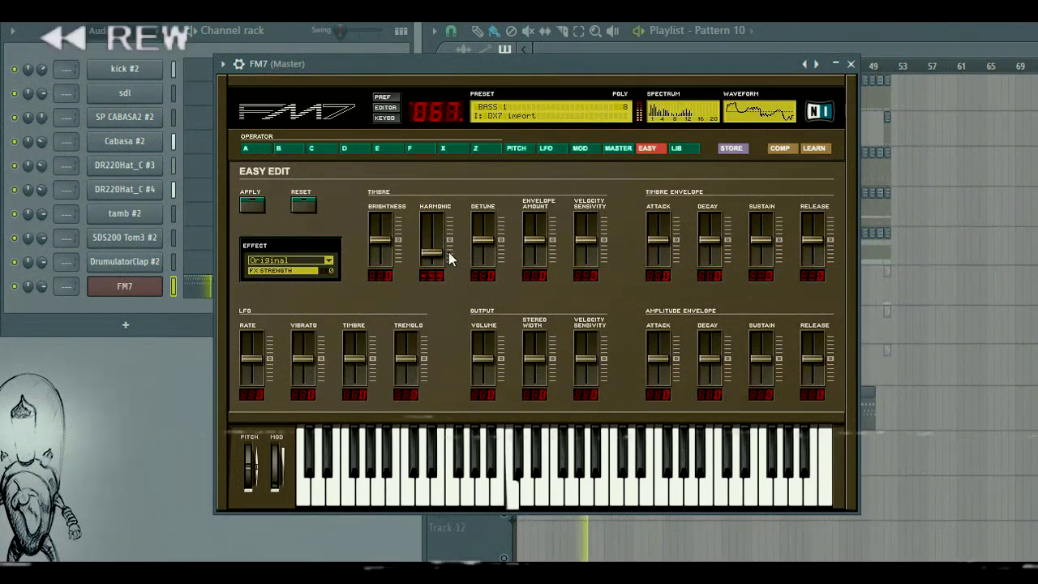
# Raise the attack and lower the decay and release of the FM7 bass amplitude envelope, and close the synth.
pyautogui.moveTo(666, 362); pyautogui.dragTo(709, 356)
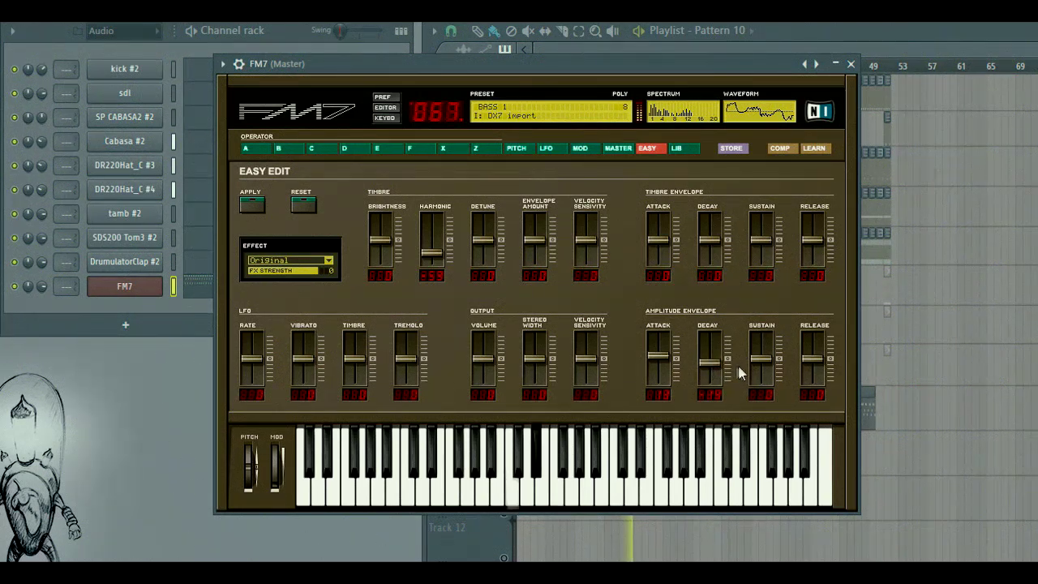
pyautogui.moveTo(812, 358)
pyautogui.mouseDown()
pyautogui.moveTo(835, 407)
pyautogui.moveTo(809, 365)
pyautogui.mouseUp()
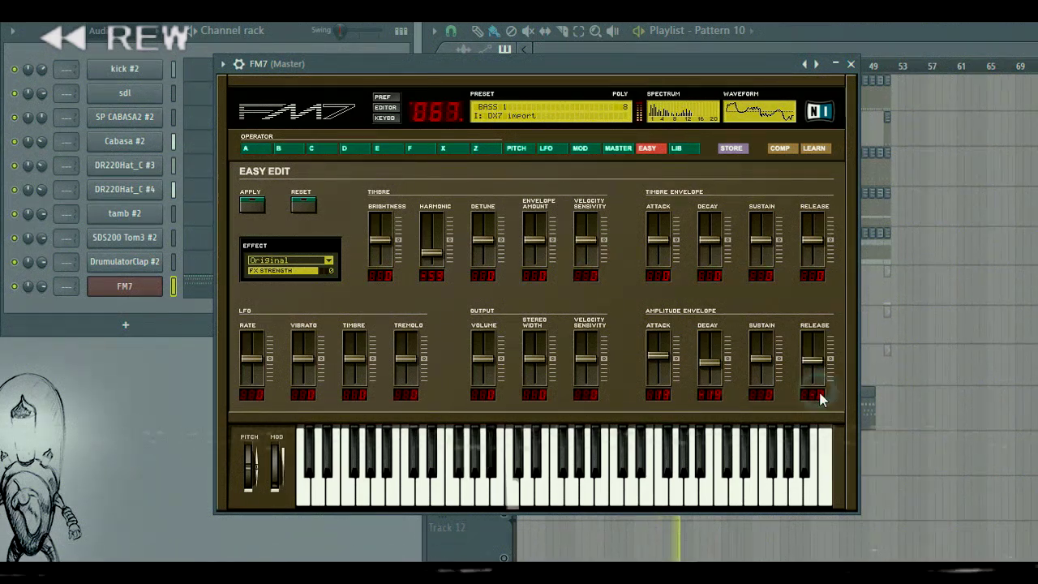
pyautogui.click(850, 64)
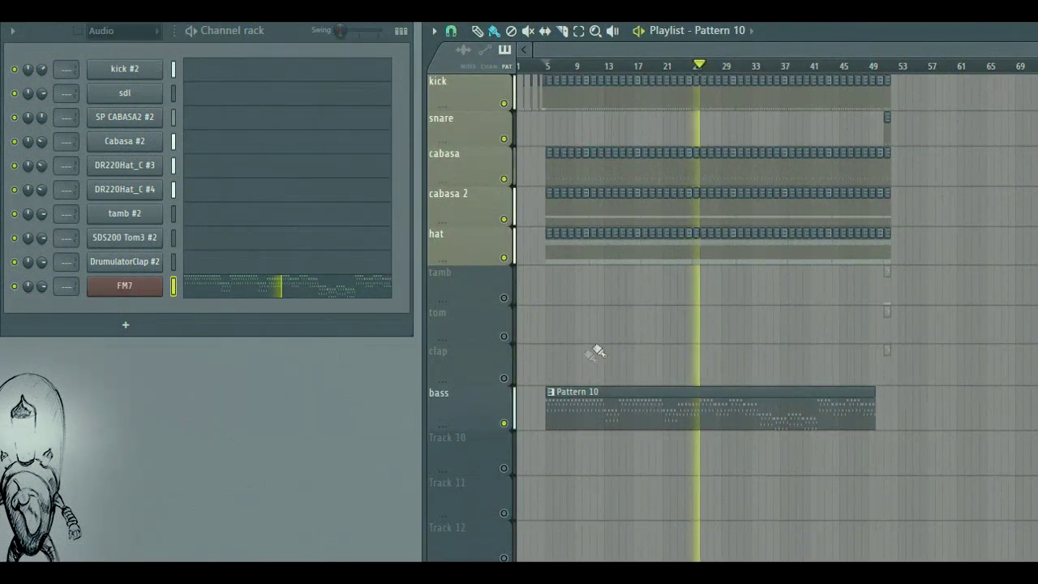
# Stop playback and color the bass track green.
pyautogui.press('space')
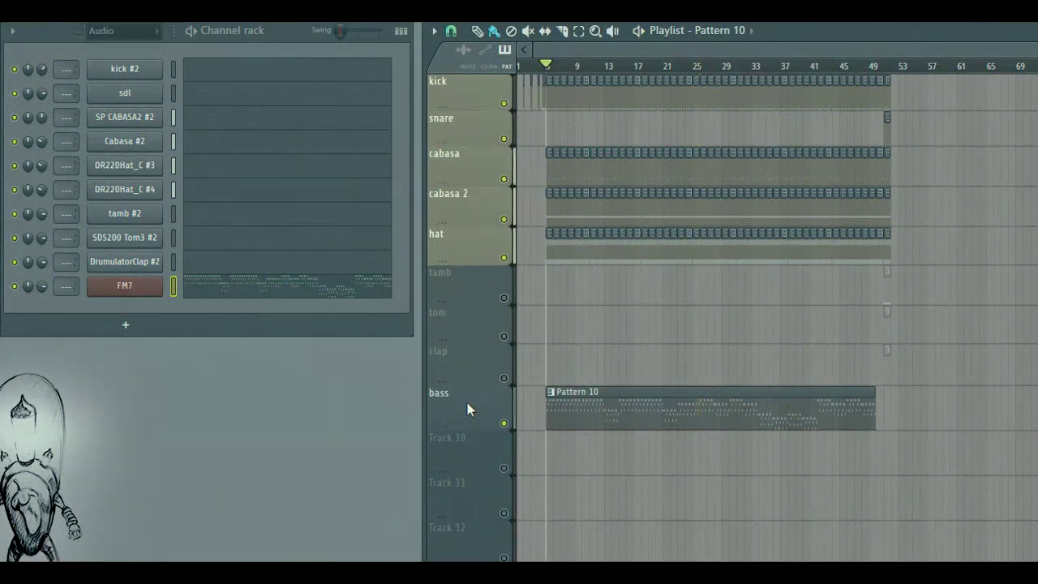
pyautogui.click(467, 406)
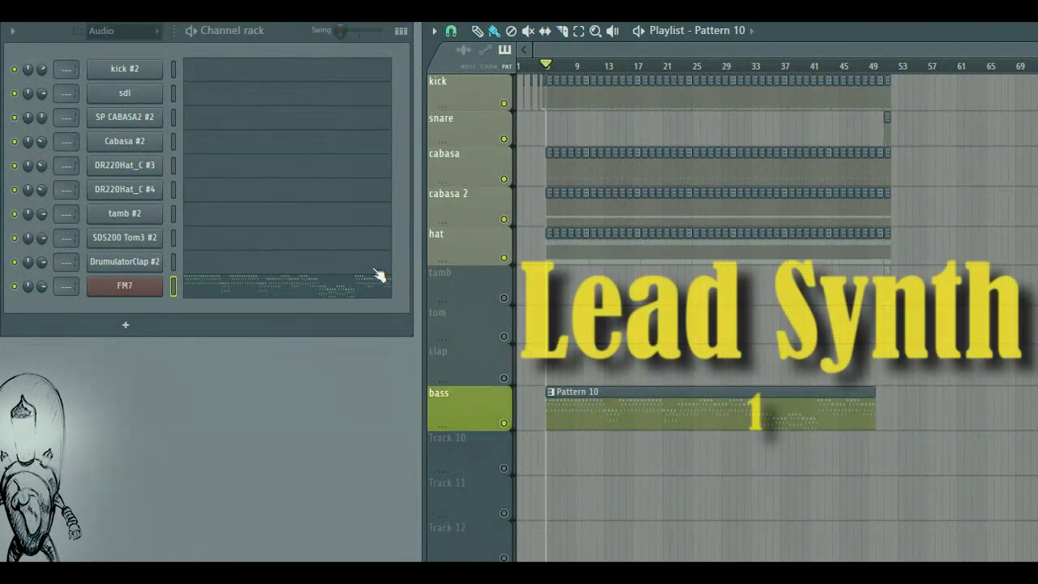
# Add another FM7 channel for the lead and audition its BENS preset on the synth keyboard.
pyautogui.click(129, 327)
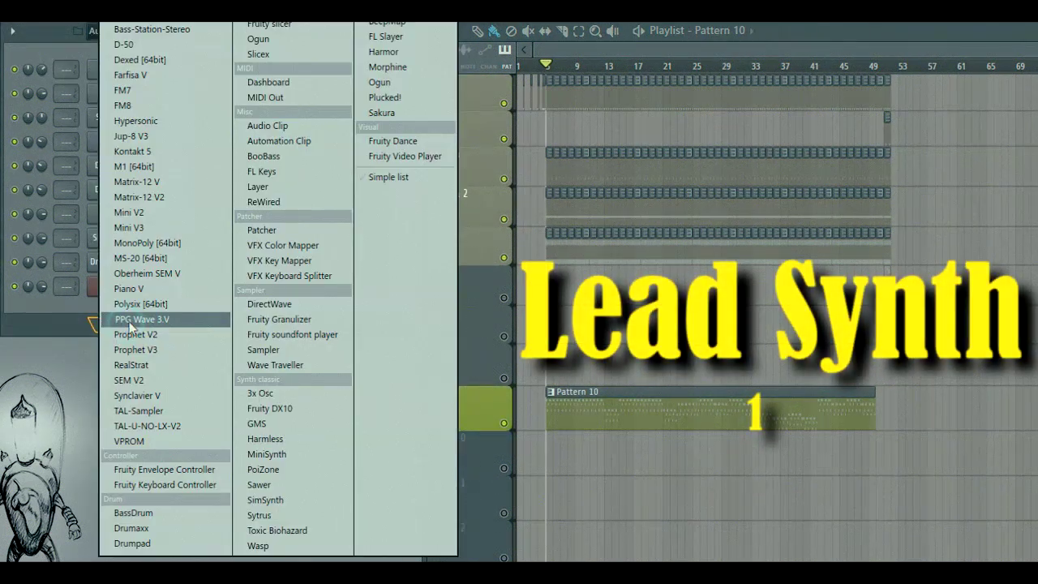
pyautogui.click(153, 94)
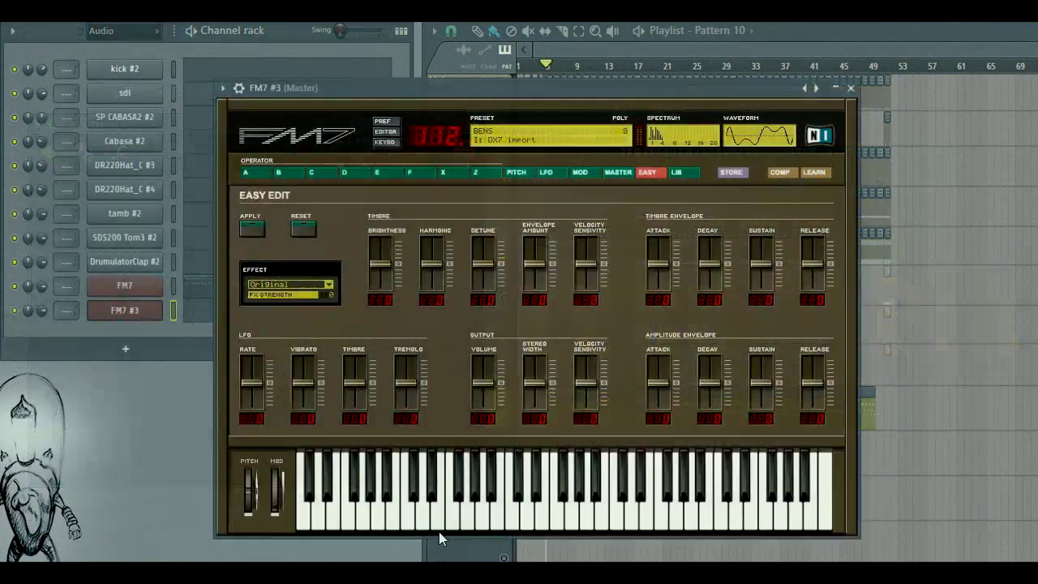
pyautogui.click(455, 522)
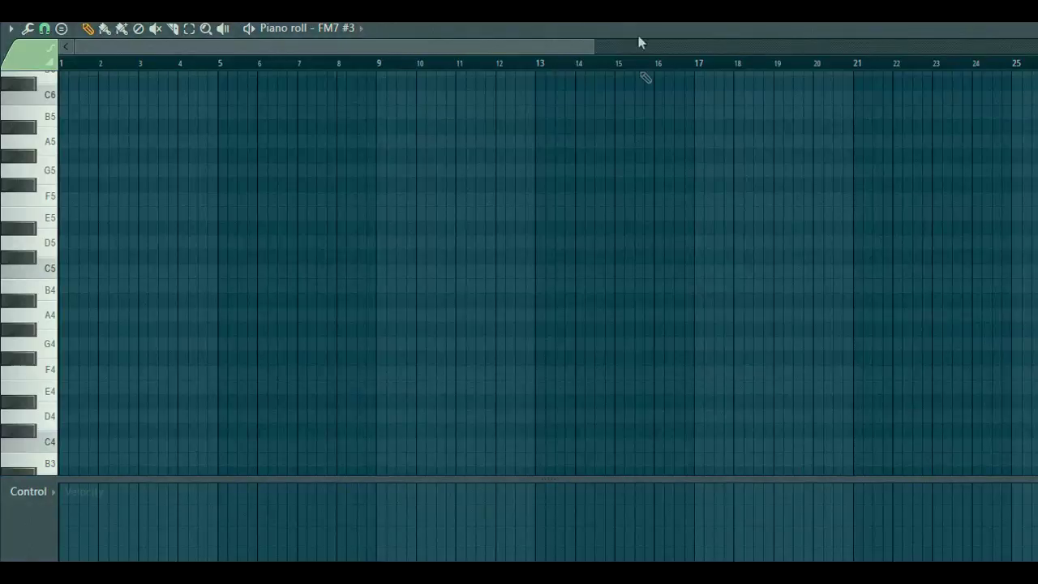
# Copy the C6 and G#5 chord to just before bar 3 in the FM7 #3 piano roll and play the lead part.
pyautogui.moveTo(371, 331); pyautogui.dragTo(475, 348)
pyautogui.press('space')
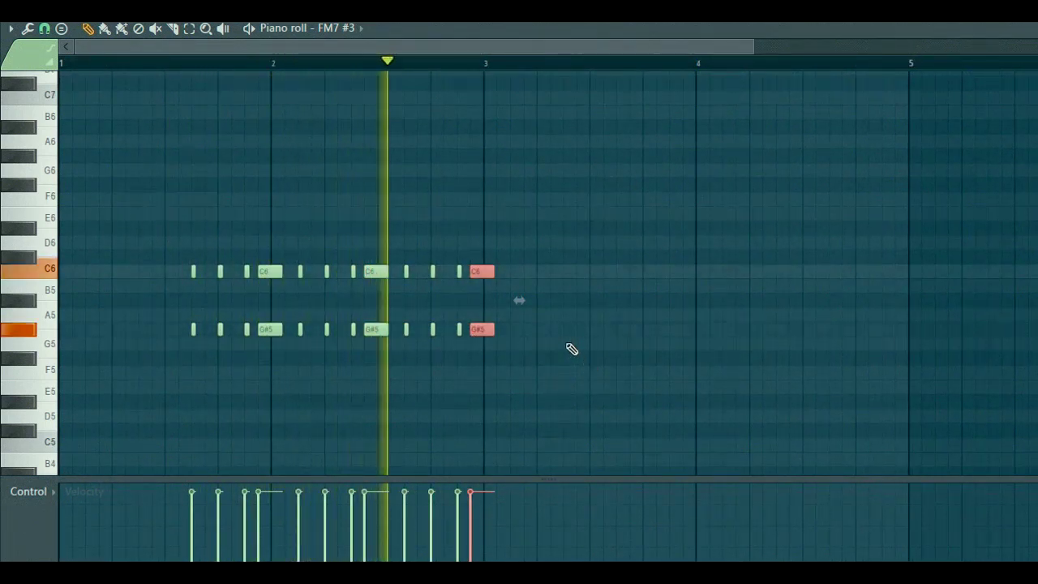
pyautogui.press('space')
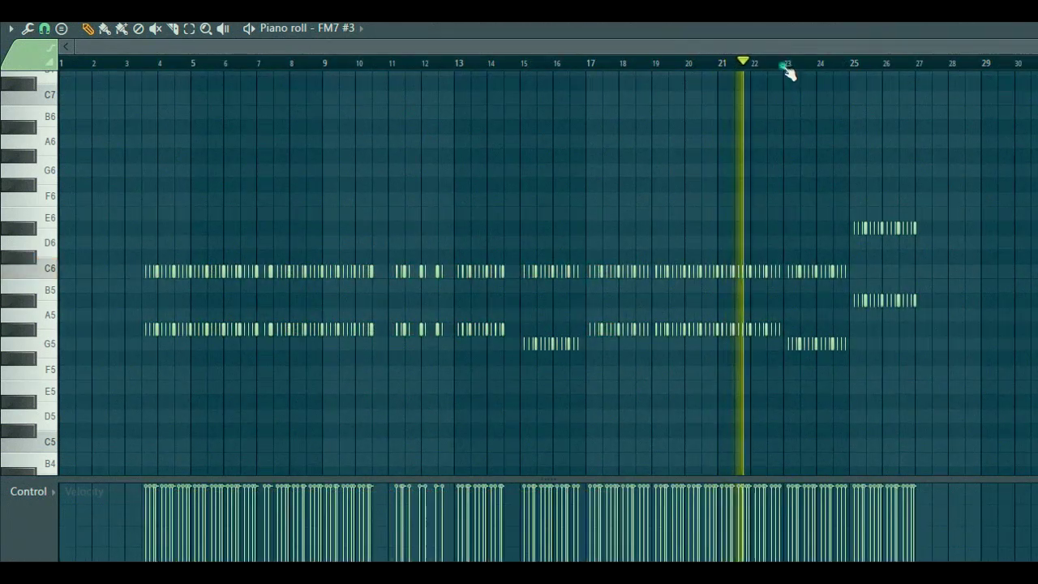
# Listen to the lead part from bar 25 and lower the velocities of its notes from about bar 3 to bar 20.
pyautogui.click(852, 63)
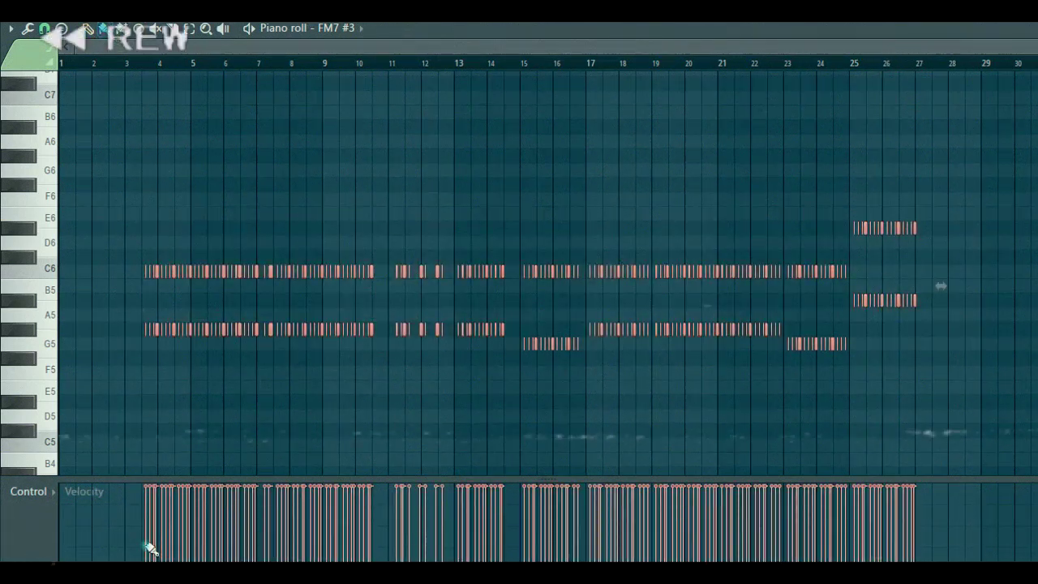
pyautogui.moveTo(150, 549)
pyautogui.mouseDown()
pyautogui.moveTo(234, 507)
pyautogui.moveTo(265, 552)
pyautogui.moveTo(298, 555)
pyautogui.moveTo(331, 531)
pyautogui.moveTo(330, 549)
pyautogui.moveTo(688, 547)
pyautogui.mouseUp()
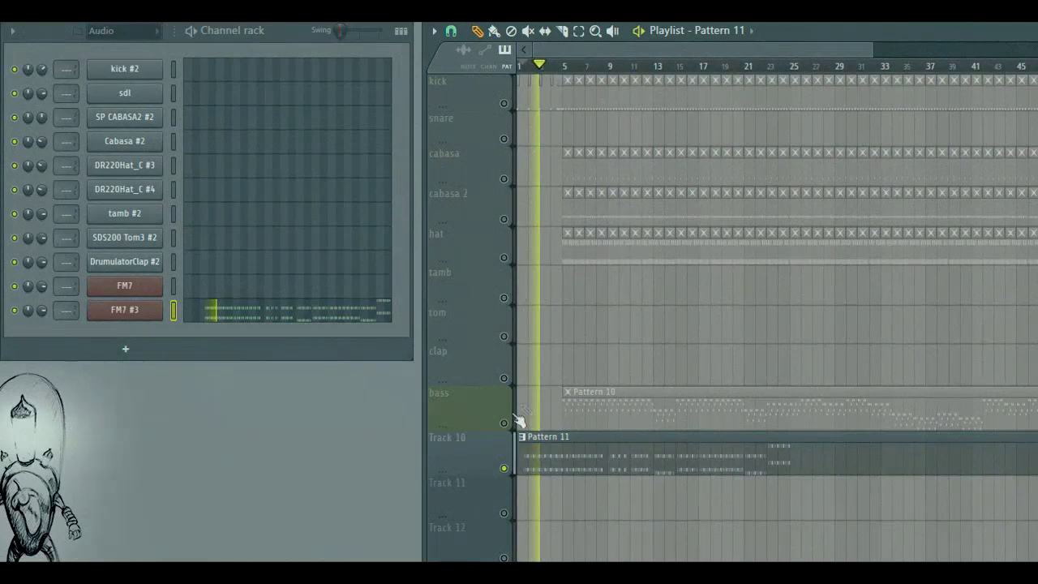
# Unmute the bass, hat, cabasa 2, cabasa, snare and kick tracks to hear them together with the lead on Track 10.
pyautogui.click(504, 421)
pyautogui.moveTo(505, 258); pyautogui.dragTo(511, 117)
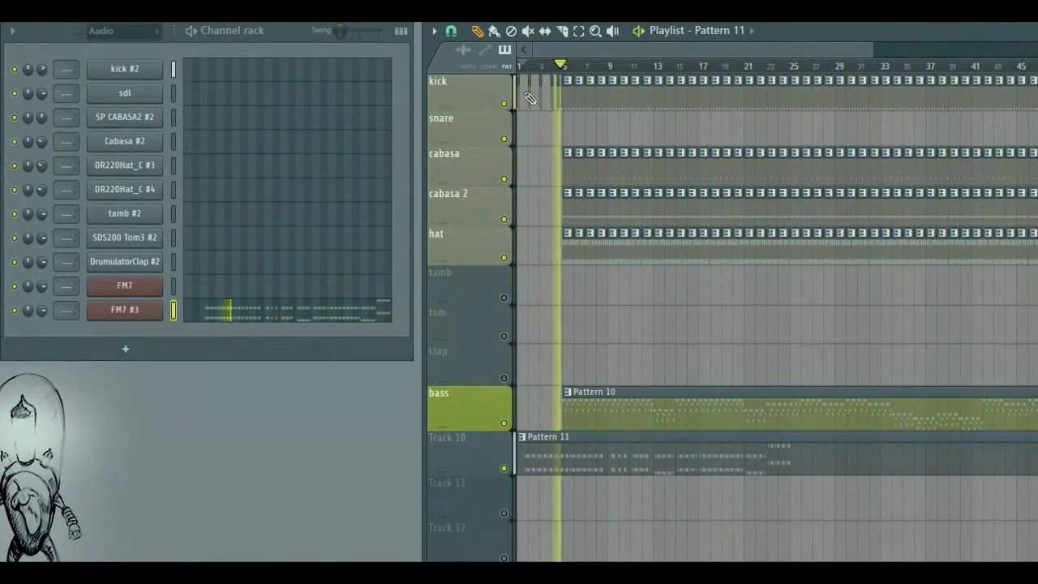
pyautogui.scroll(-2, 560, 69)
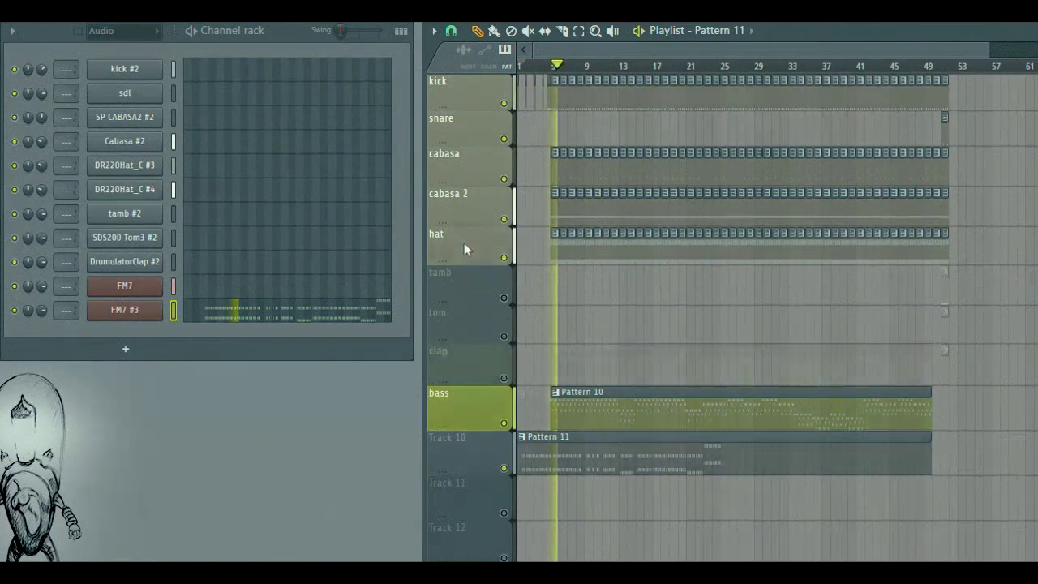
# Rename Track 10 as lead 1.
pyautogui.scroll(-1, 464, 243)
pyautogui.rightClick(468, 403)
pyautogui.click(507, 252)
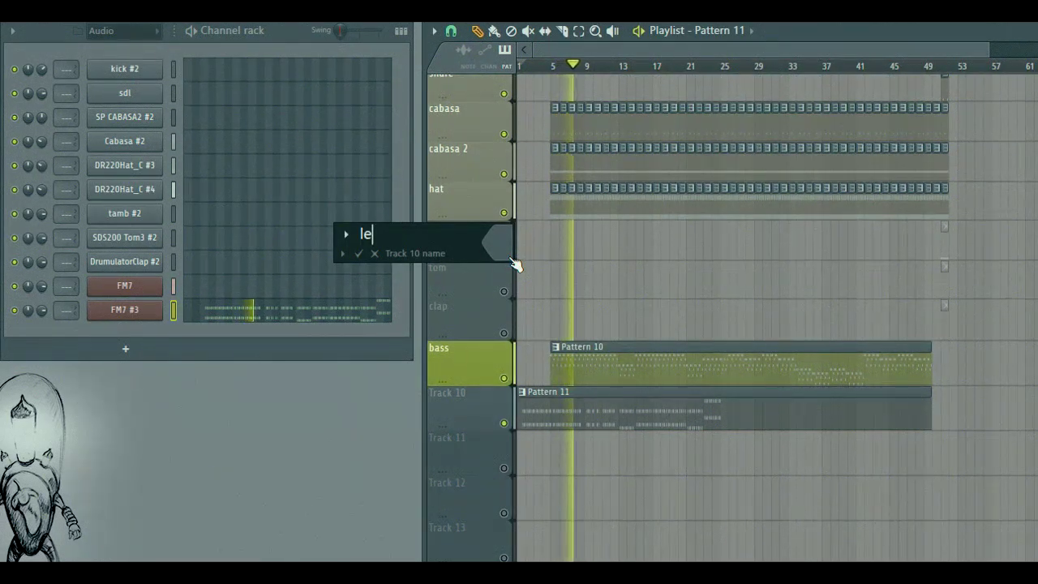
pyautogui.press('Return')
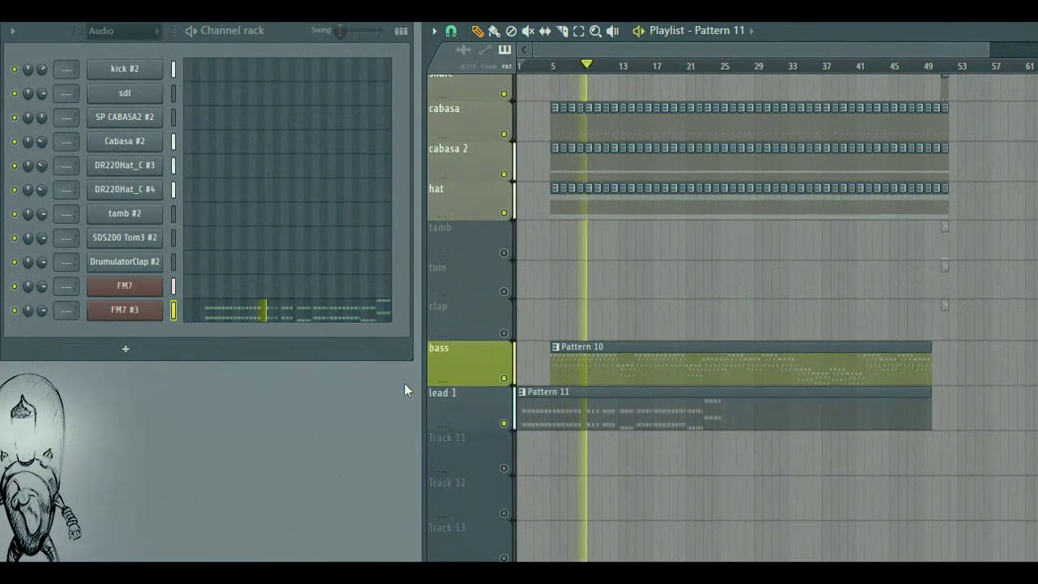
# Color the lead 1 track orange.
pyautogui.rightClick(454, 403)
pyautogui.click(492, 267)
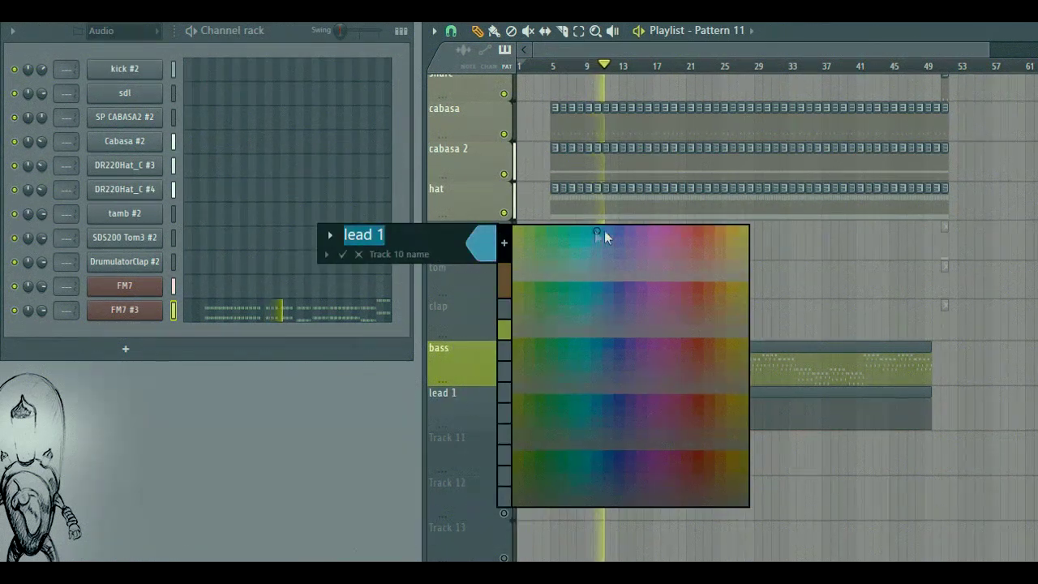
pyautogui.click(721, 232)
pyautogui.click(343, 254)
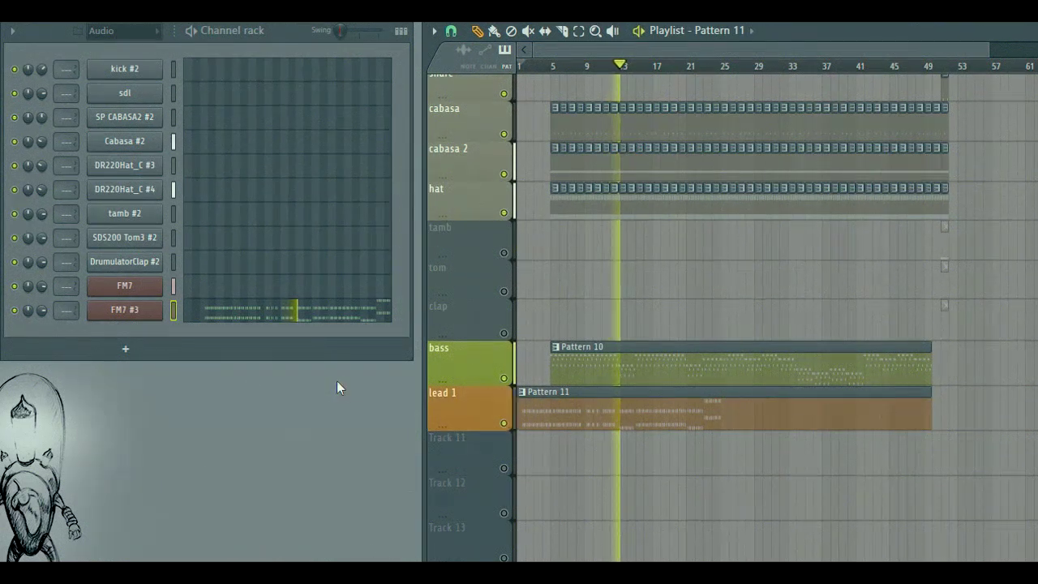
# Rename the FM7 channel as bass and the FM7 #3 channel as lead 1 in the channel rack.
pyautogui.rightClick(141, 289)
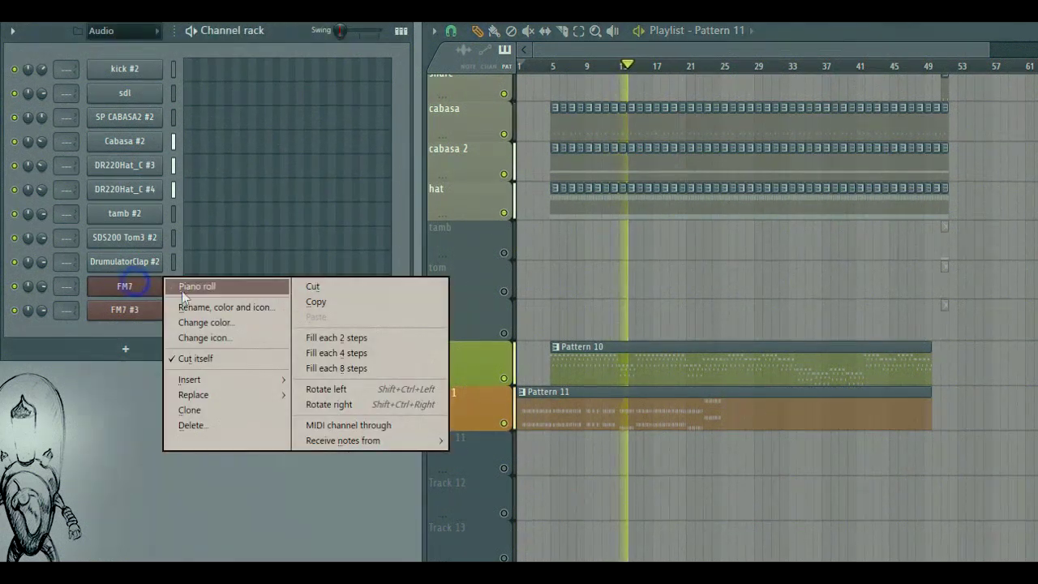
pyautogui.click(196, 305)
pyautogui.write('bass')
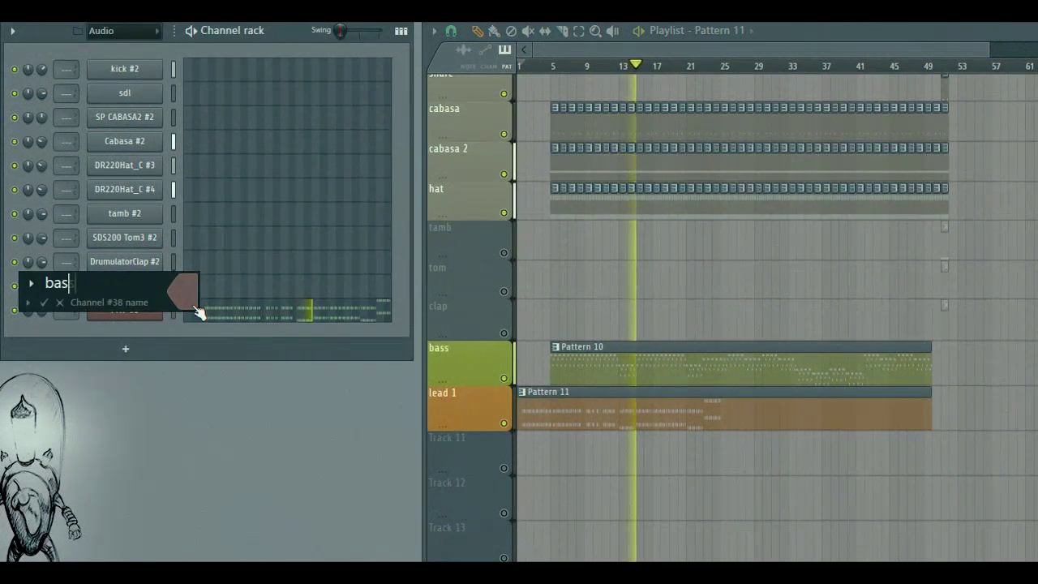
pyautogui.press('Return')
pyautogui.rightClick(162, 314)
pyautogui.click(195, 329)
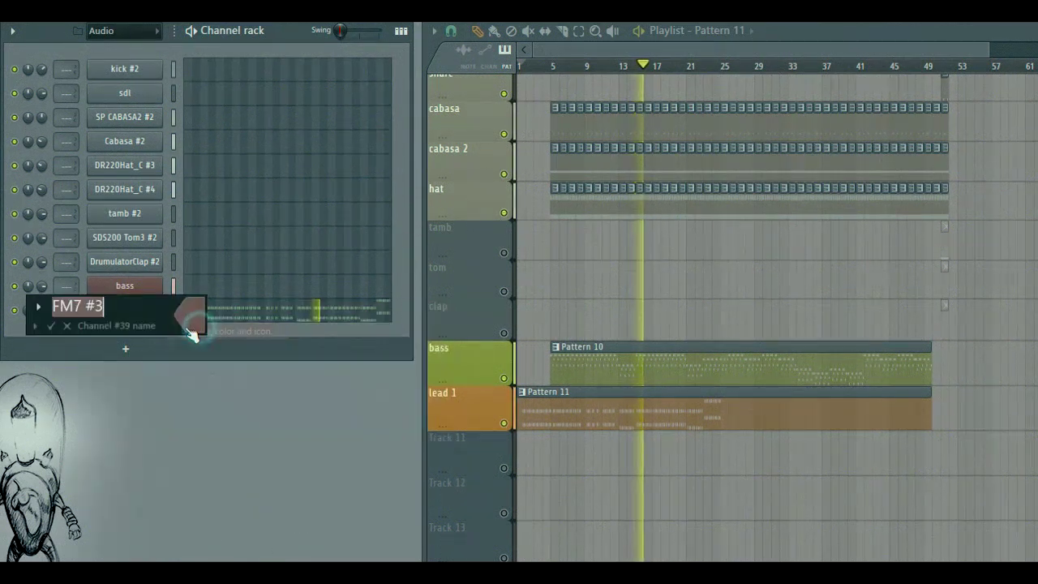
pyautogui.press('Return')
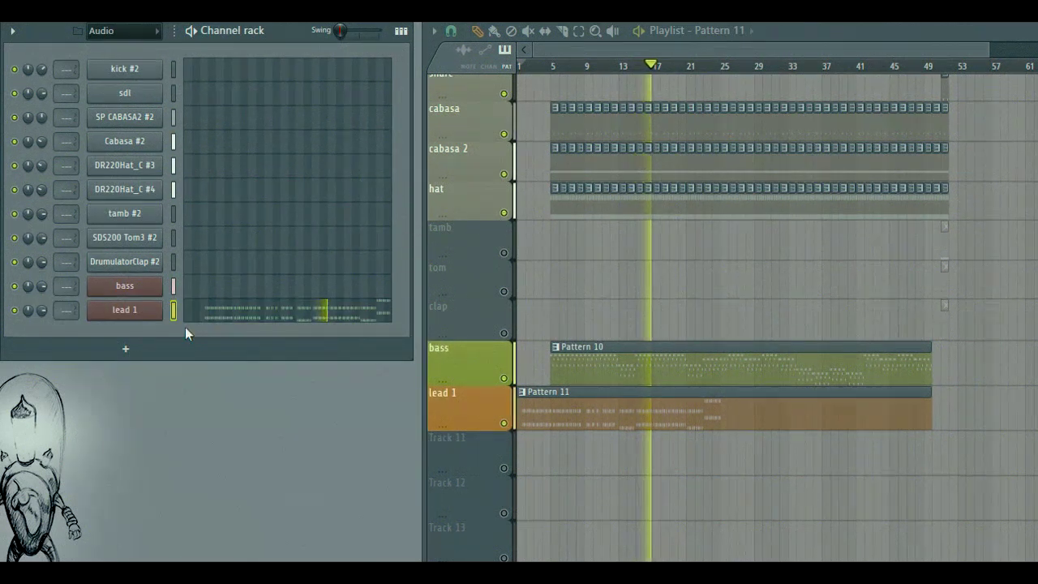
# Solo the lead 1 track and play it back from bar 5 to hear the lead on its own.
pyautogui.scroll(-1, 484, 429)
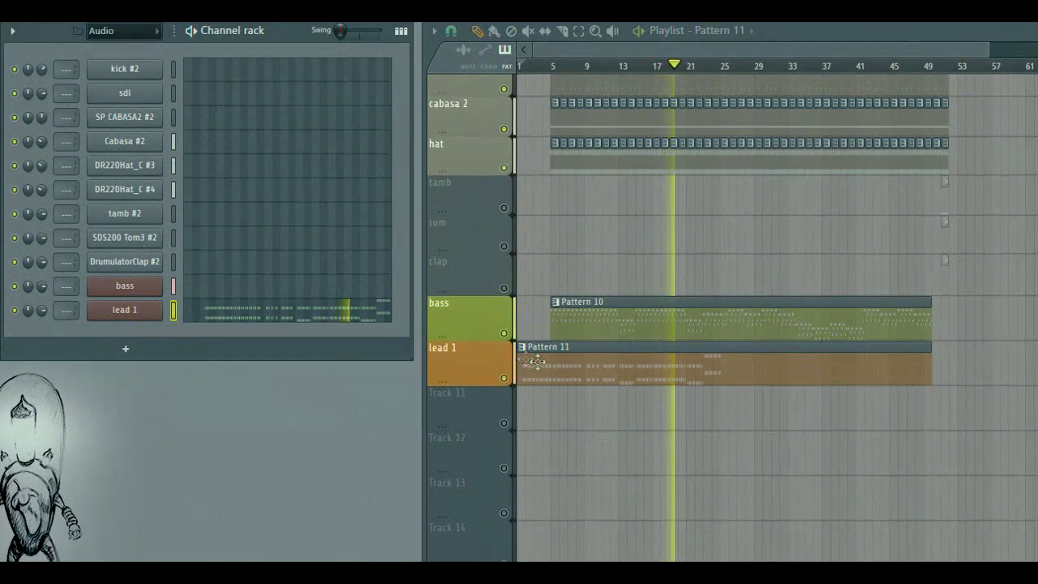
pyautogui.press('space')
pyautogui.rightClick(504, 378)
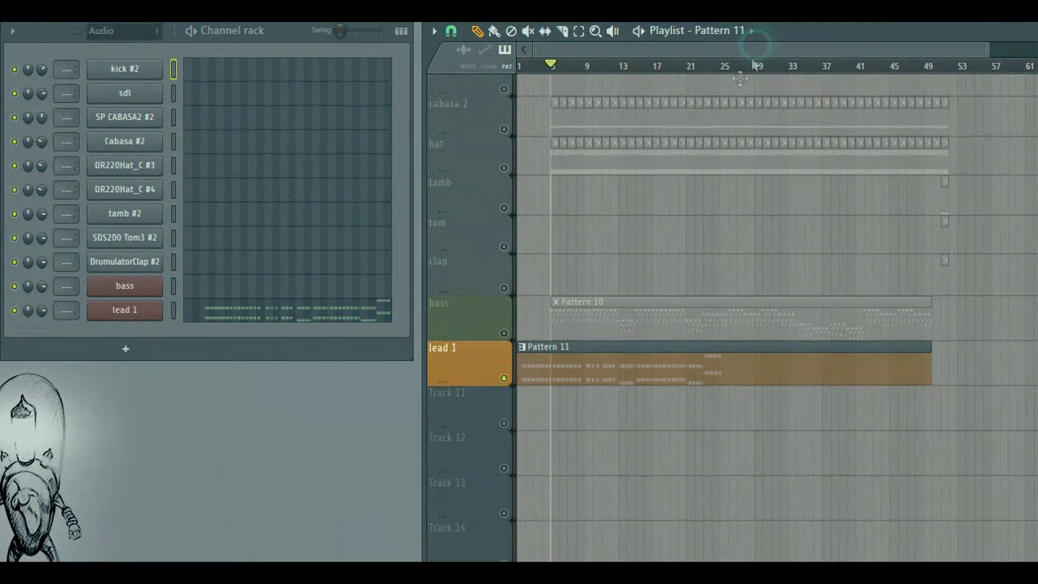
pyautogui.press('space')
pyautogui.click(140, 319)
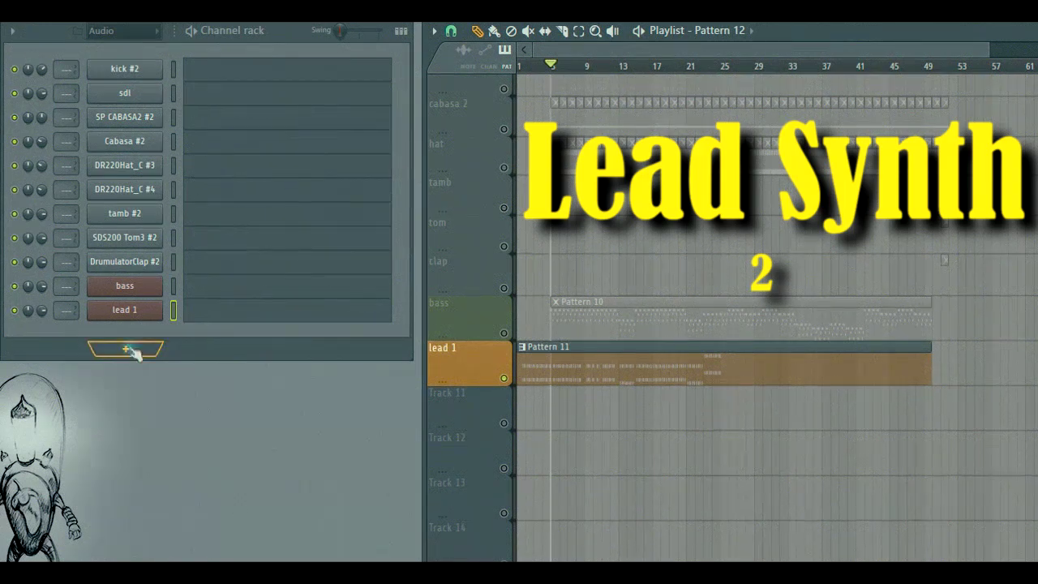
# Add another FM7 instrument channel below lead 1 for the second lead.
pyautogui.click(130, 348)
pyautogui.click(164, 89)
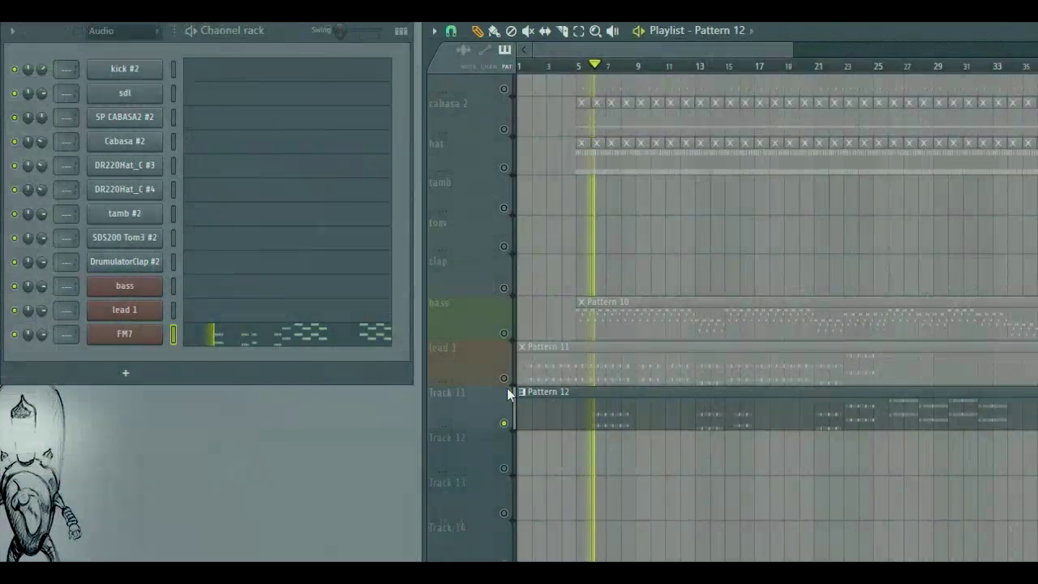
# Unmute lead 1 and play it with Track 11 from about bar 22, switching Track 11 off and on to compare.
pyautogui.click(504, 379)
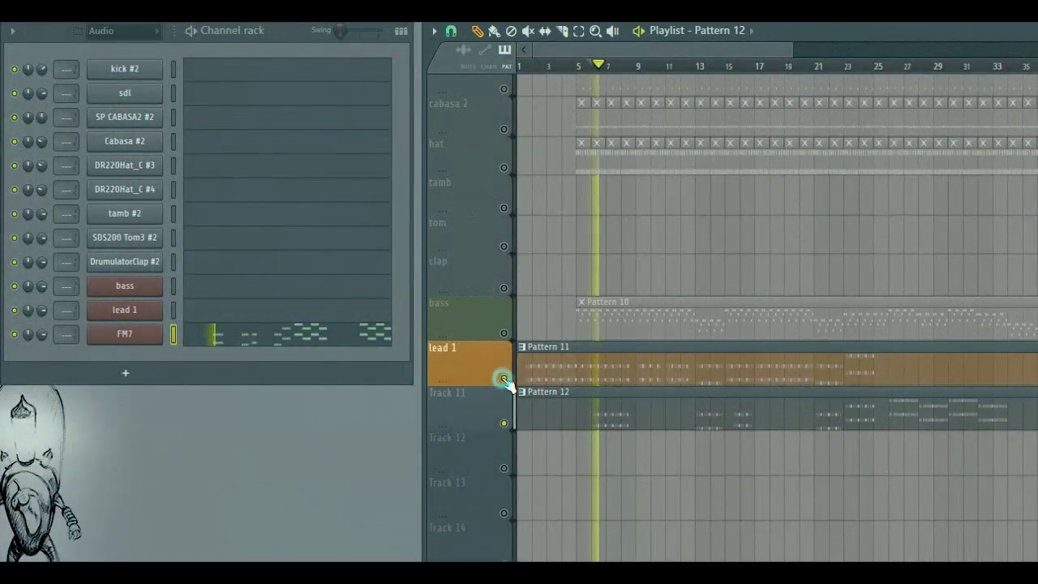
pyautogui.click(504, 424)
pyautogui.click(505, 423)
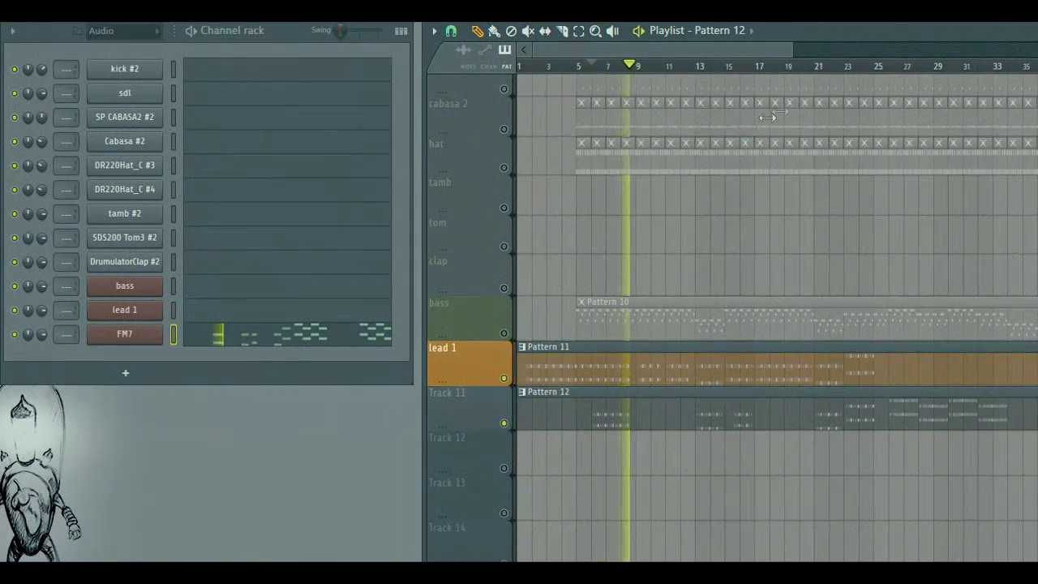
pyautogui.click(827, 67)
# Unmute the bass, hat, cabasa 2, cabasa and snare tracks to hear them together with both leads.
pyautogui.click(503, 333)
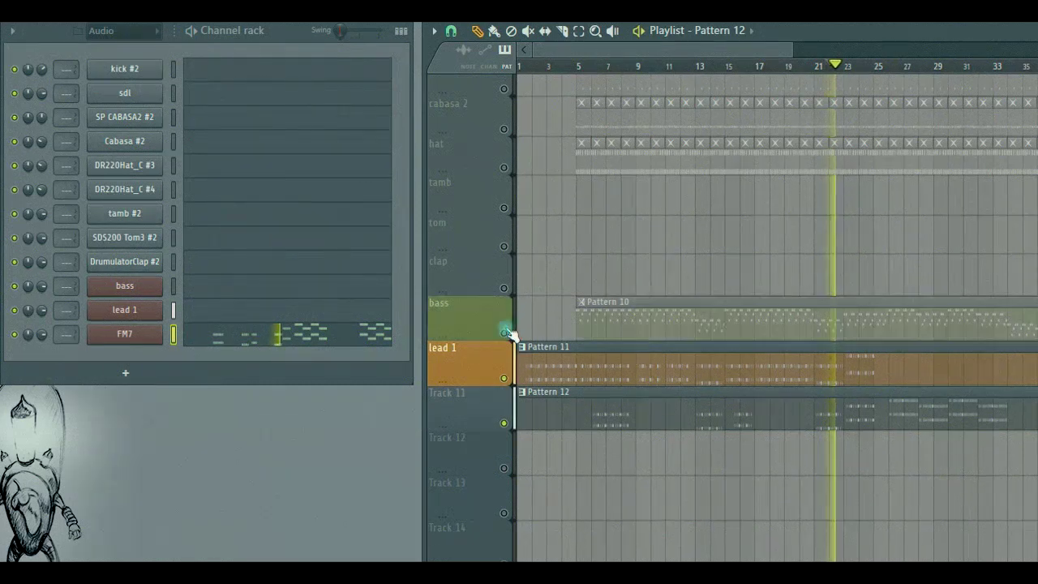
pyautogui.scroll(1, 515, 250)
pyautogui.moveTo(504, 207); pyautogui.dragTo(505, 97)
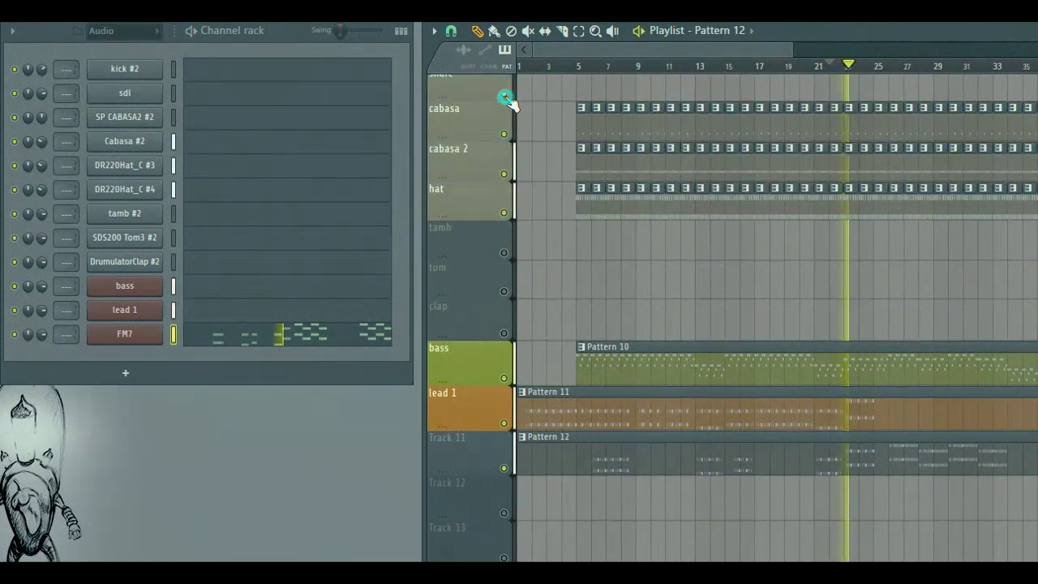
pyautogui.scroll(1, 513, 176)
pyautogui.scroll(-2, 609, 249)
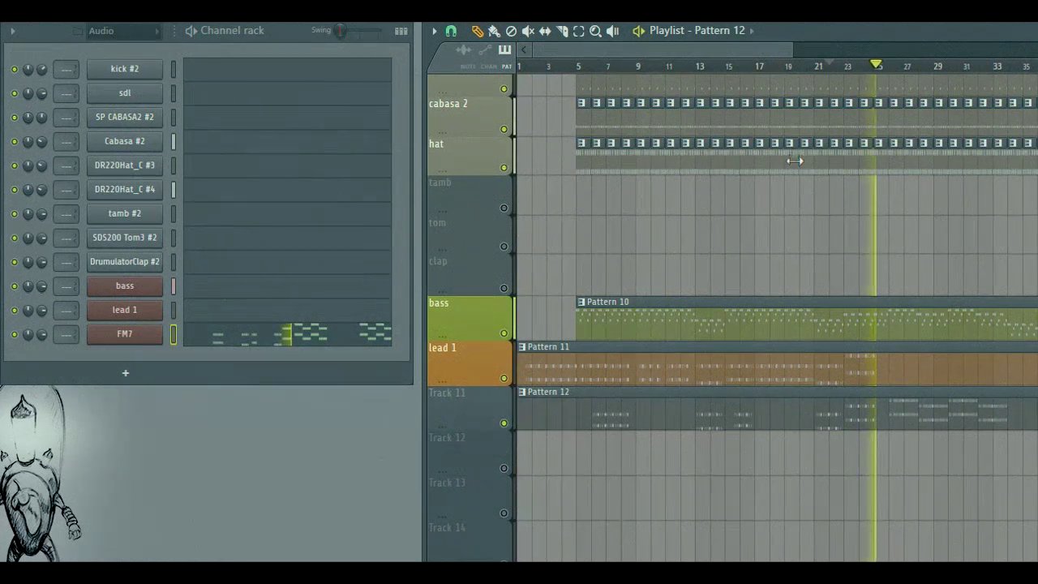
pyautogui.scroll(-2, 730, 213)
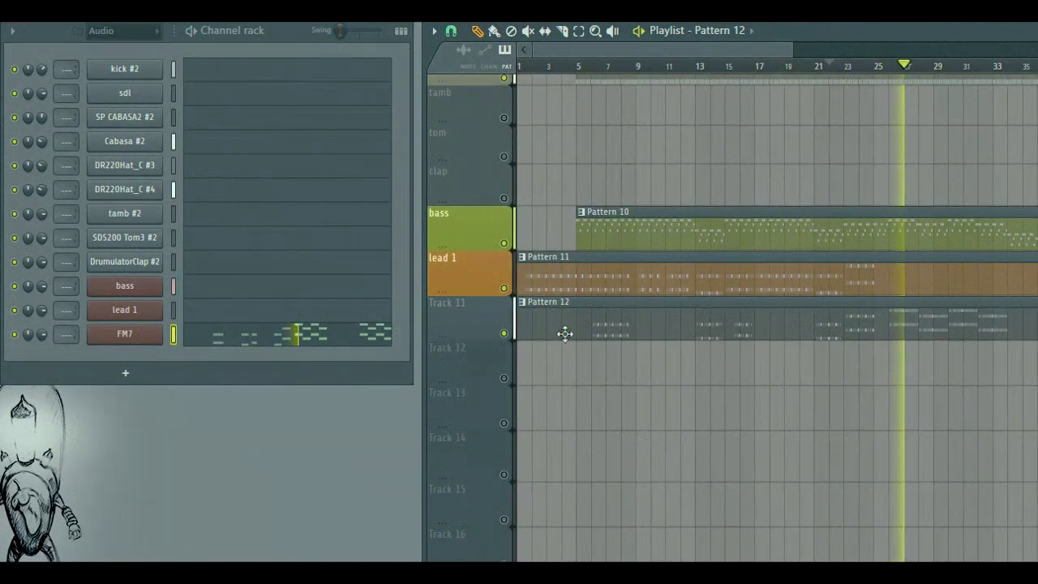
# Open the second lead's FM7 and lower its amplitude envelope decay to -24 and sustain to -34.
pyautogui.click(138, 339)
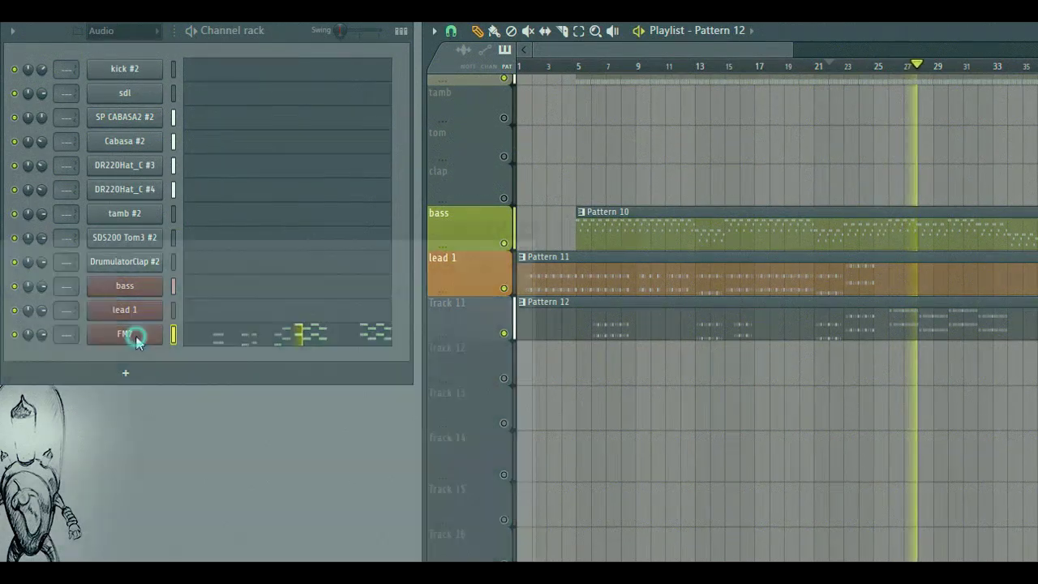
pyautogui.moveTo(425, 229); pyautogui.dragTo(743, 54)
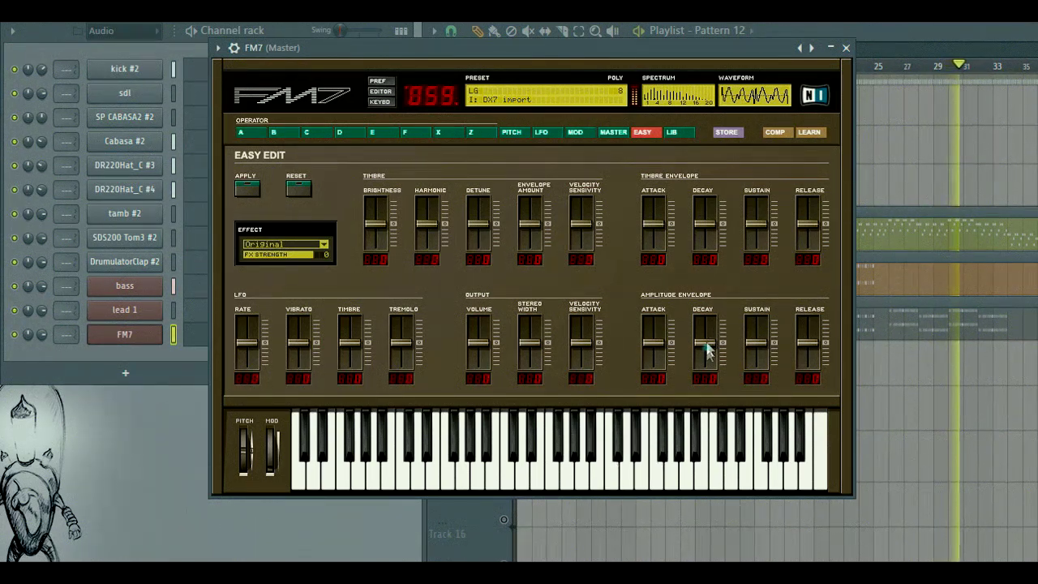
pyautogui.moveTo(704, 339); pyautogui.dragTo(714, 380)
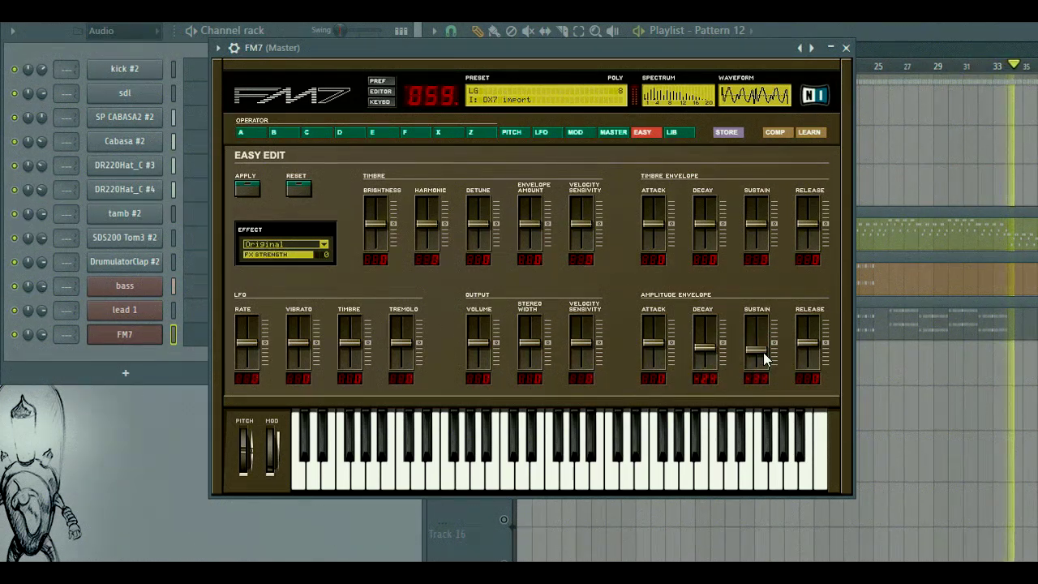
# Listen to Track 11 alone from about bar 21 and set its FM7 amplitude sustain to -99 and release to -28.
pyautogui.click(909, 31)
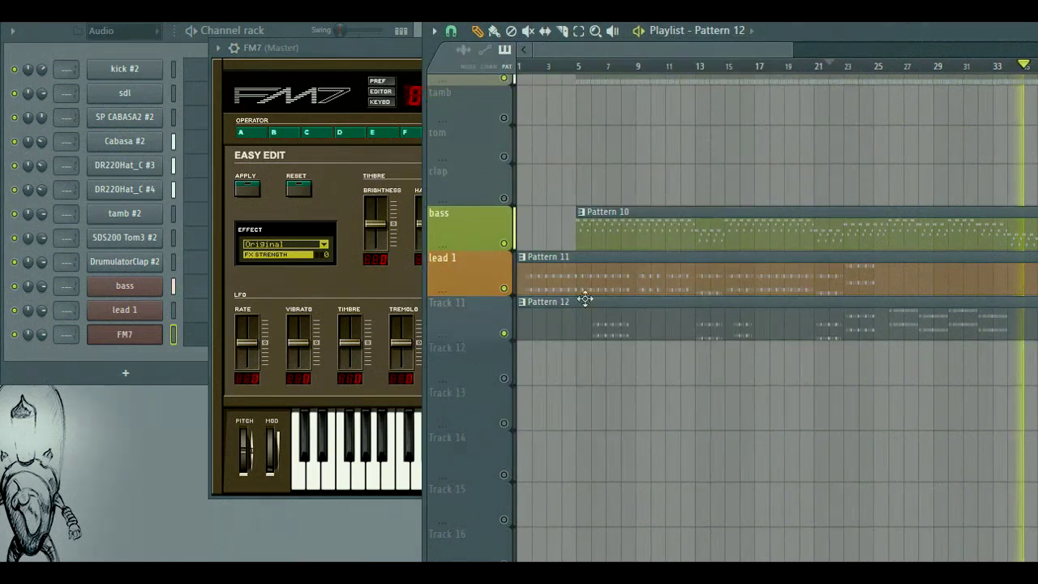
pyautogui.rightClick(504, 333)
pyautogui.moveTo(825, 66); pyautogui.dragTo(816, 70)
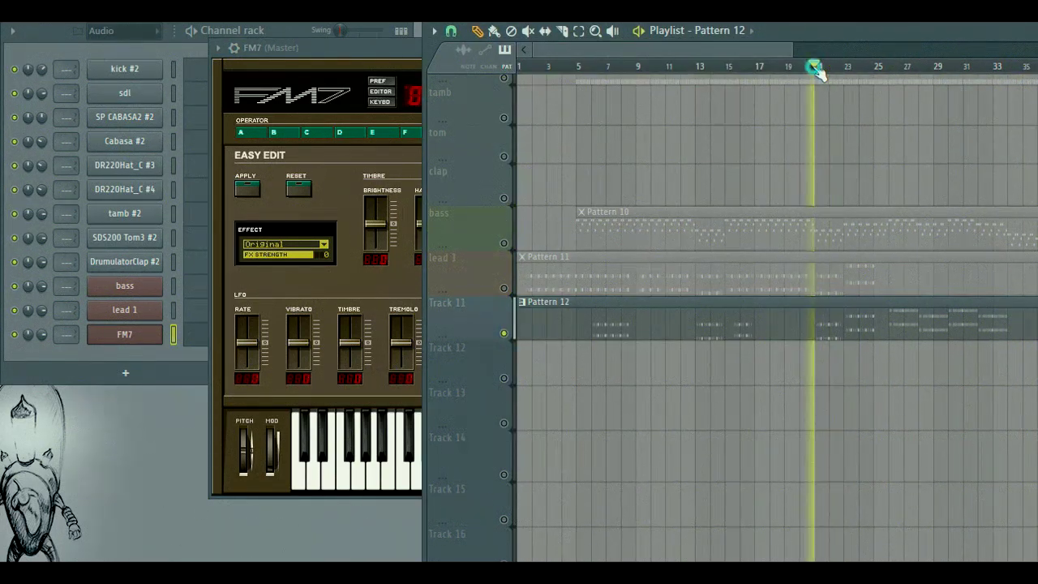
pyautogui.click(405, 50)
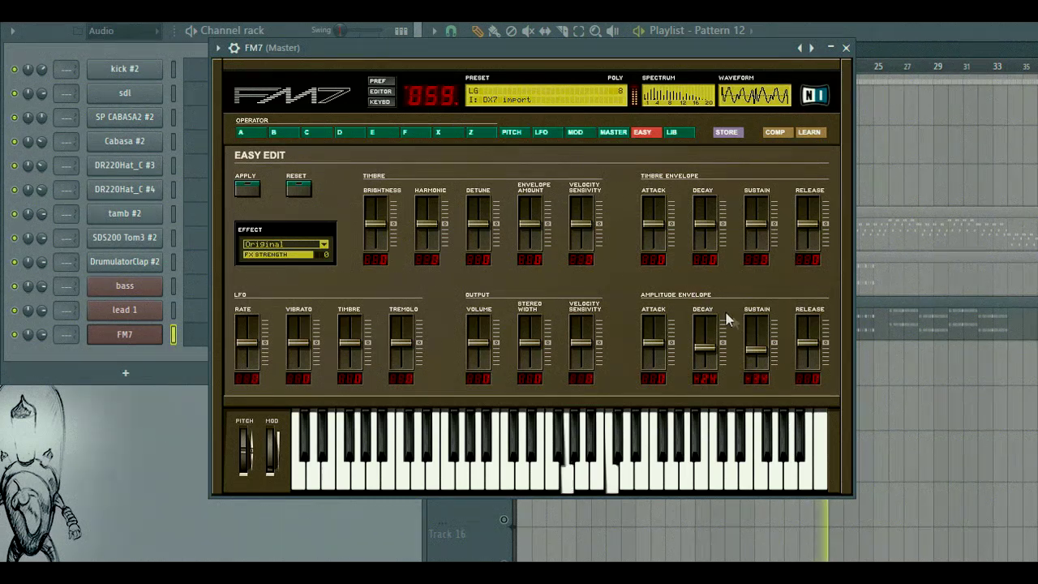
pyautogui.moveTo(760, 352); pyautogui.dragTo(758, 400)
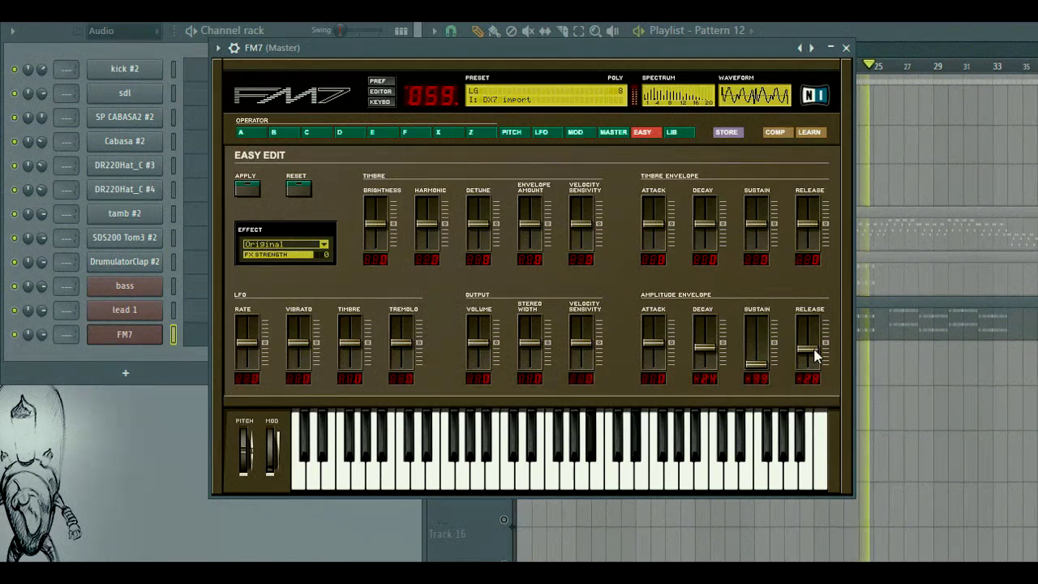
pyautogui.click(846, 48)
pyautogui.scroll(-1, 714, 132)
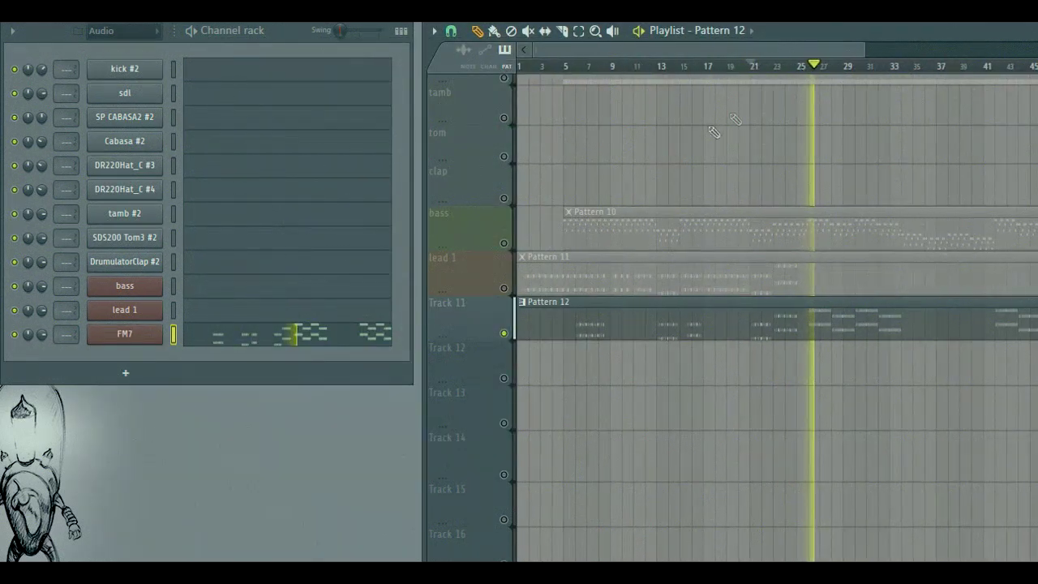
pyautogui.press('space')
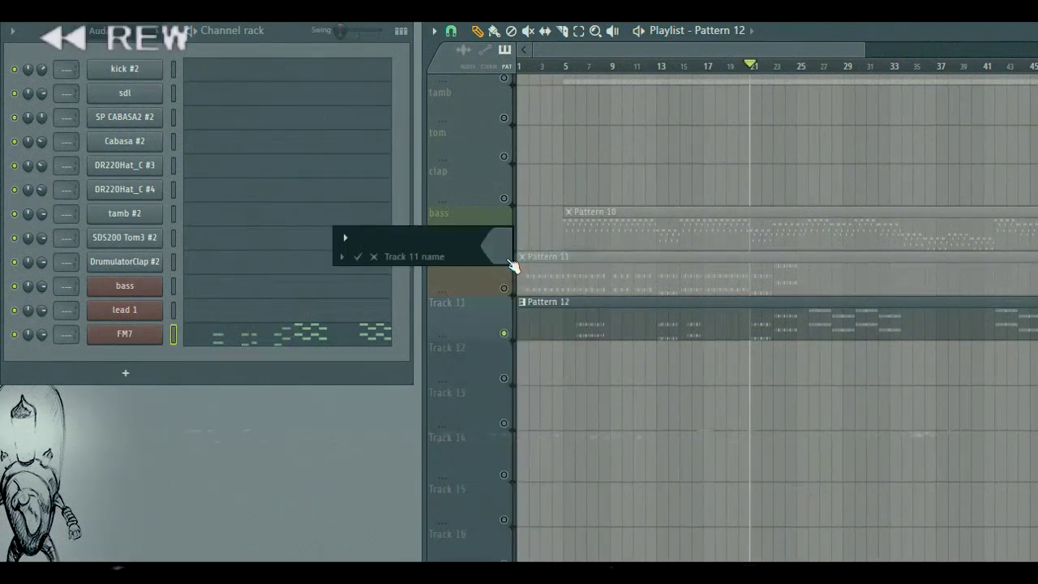
# Rename Track 11 and its FM7 channel as lead 2, and color the track orange.
pyautogui.rightClick(161, 327)
pyautogui.click(198, 352)
pyautogui.write('lead 2')
pyautogui.press('Return')
pyautogui.rightClick(477, 316)
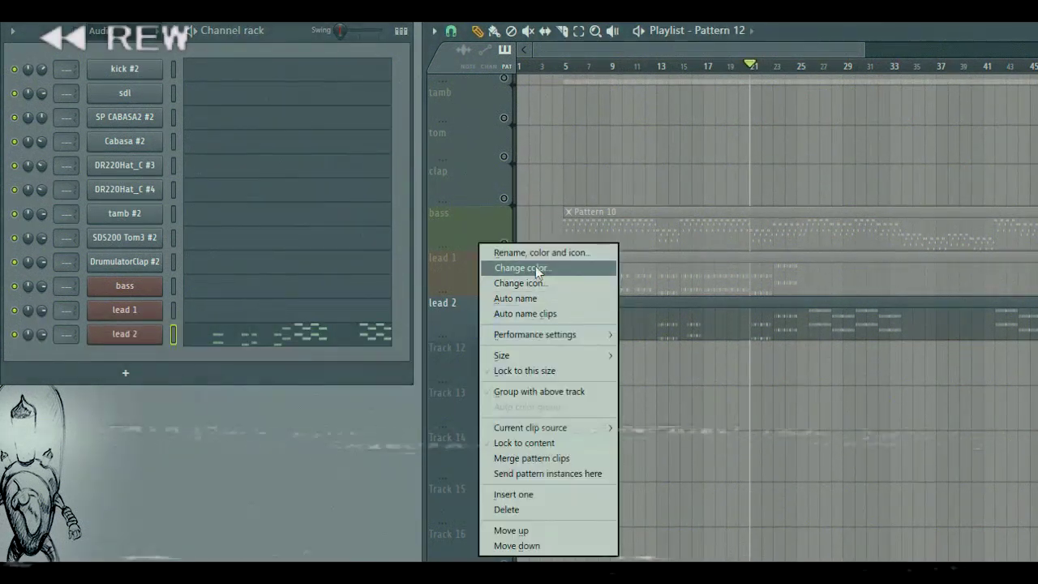
pyautogui.click(537, 268)
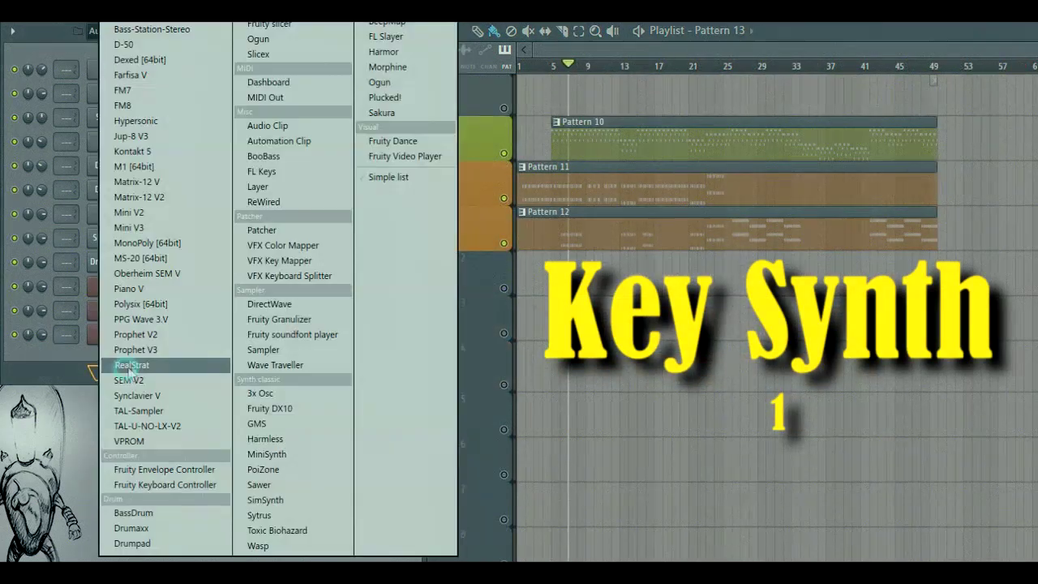
# Add another FM7 instrument channel for the key synth and open its piano roll maximized.
pyautogui.click(172, 89)
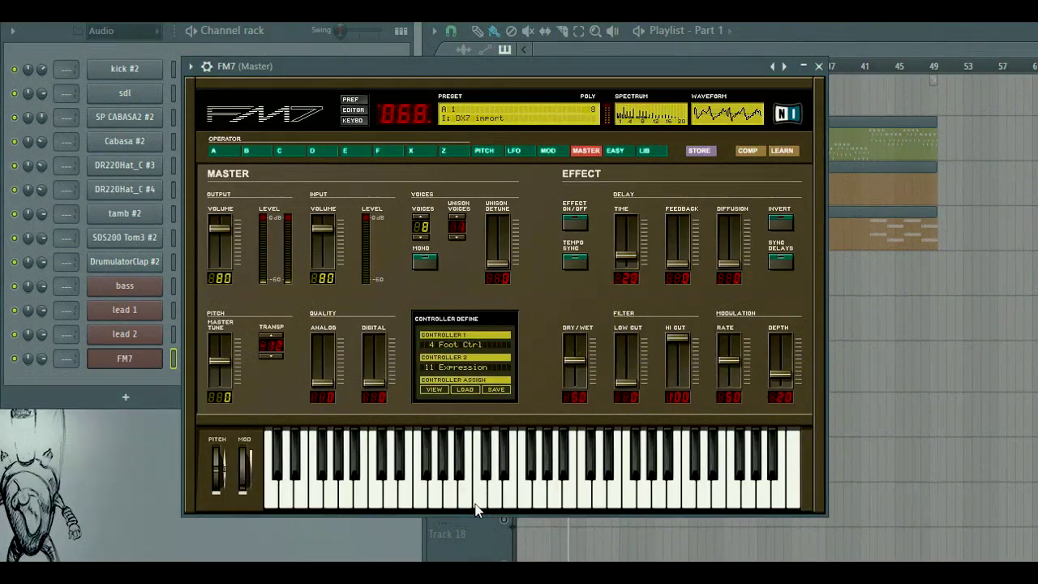
pyautogui.press('F7')
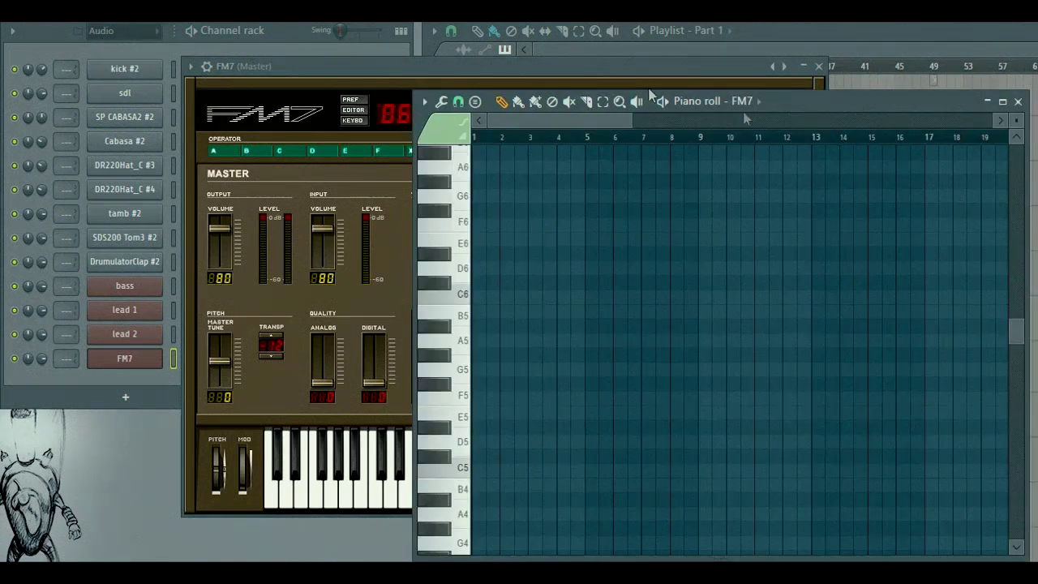
pyautogui.click(1002, 102)
# Draw a run of short repeated C6, G#5 and F5 chords from about bar 1.5 to 3.7, with velocities rising and then falling.
pyautogui.scroll(-1, 60, 186)
pyautogui.click(113, 180)
pyautogui.scroll(5, 116, 65)
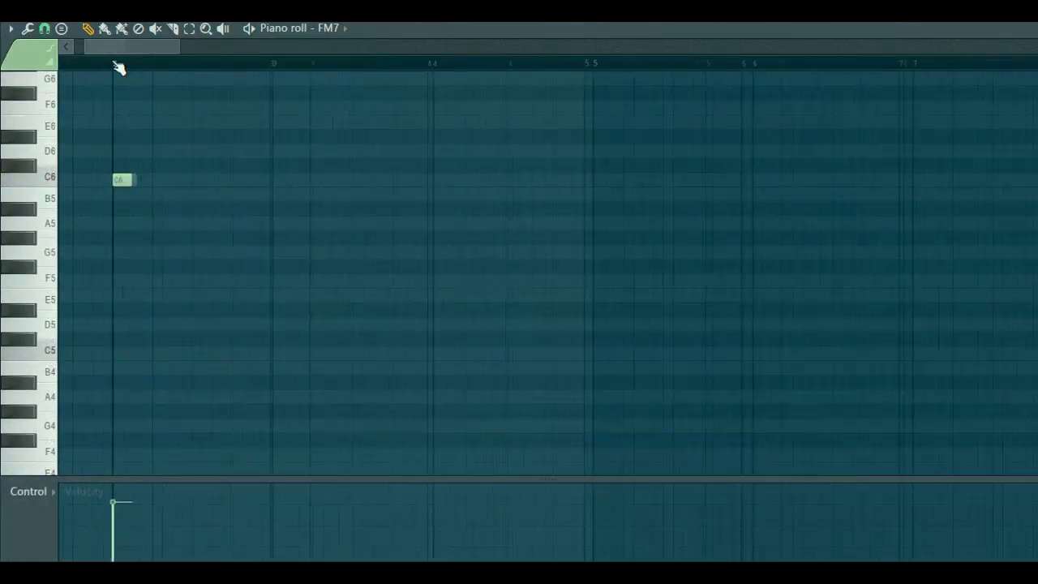
pyautogui.moveTo(161, 180); pyautogui.dragTo(123, 180)
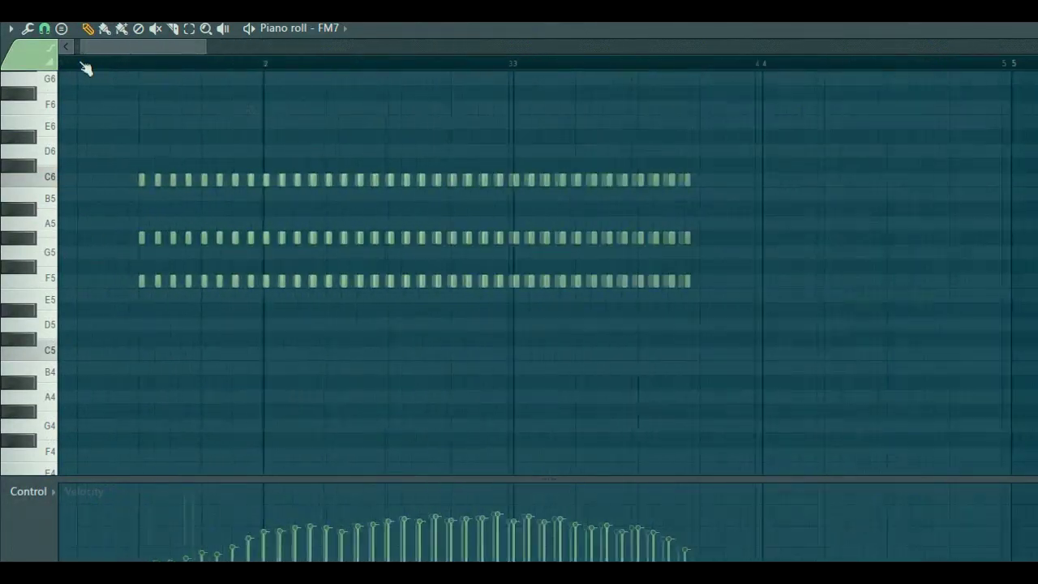
# Play the repeated key synth chords from the first group, and continue listening from bar 8.
pyautogui.press('space')
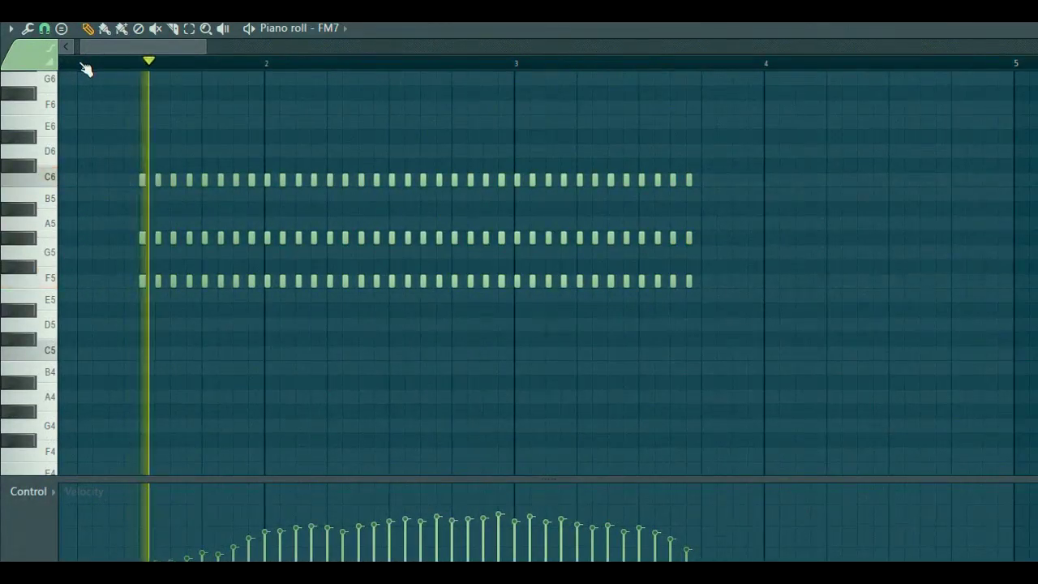
pyautogui.scroll(-8, 85, 69)
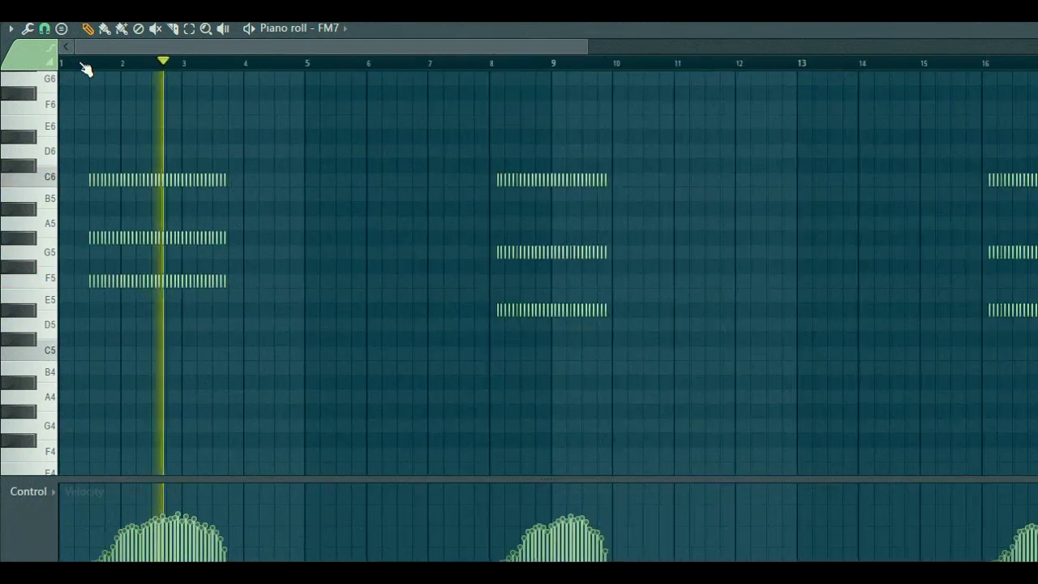
pyautogui.click(495, 65)
pyautogui.scroll(-3, 495, 69)
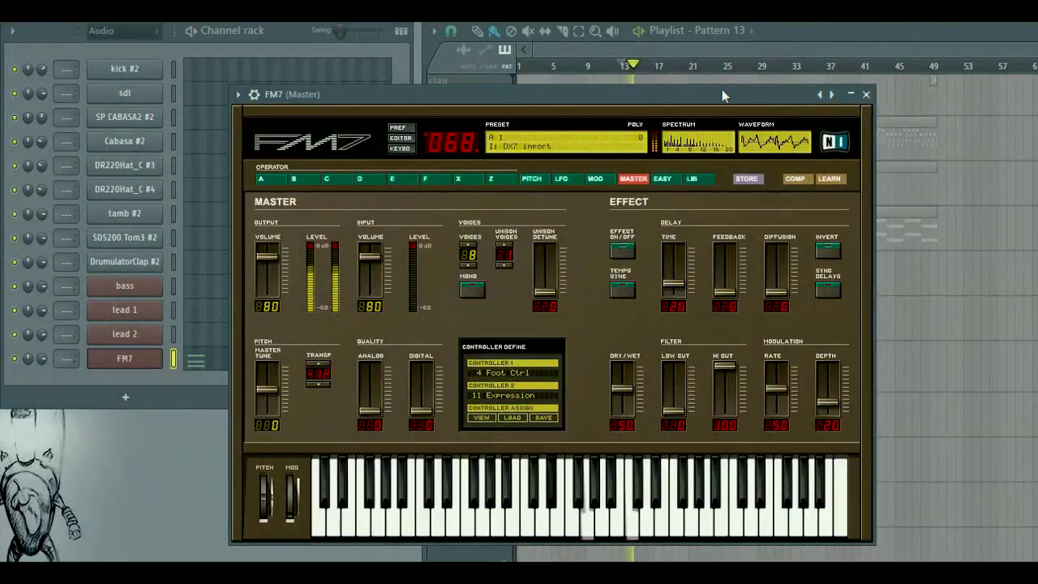
# Lower the timbre brightness slightly in the key synth FM7's easy edit page while playing the song from about bar 26.
pyautogui.moveTo(725, 95); pyautogui.dragTo(677, 99)
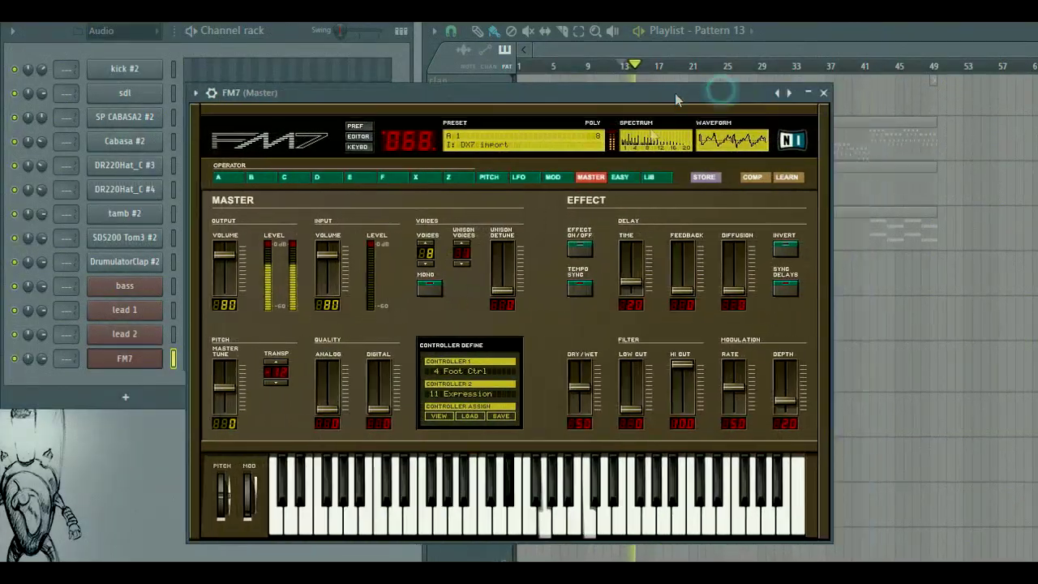
pyautogui.click(621, 177)
pyautogui.click(684, 46)
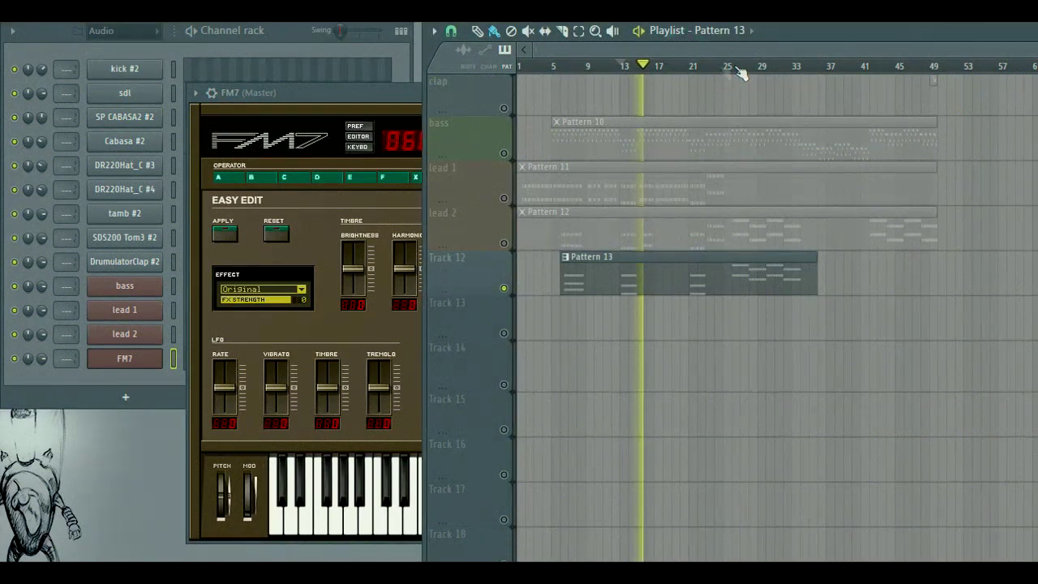
pyautogui.click(733, 66)
pyautogui.click(392, 92)
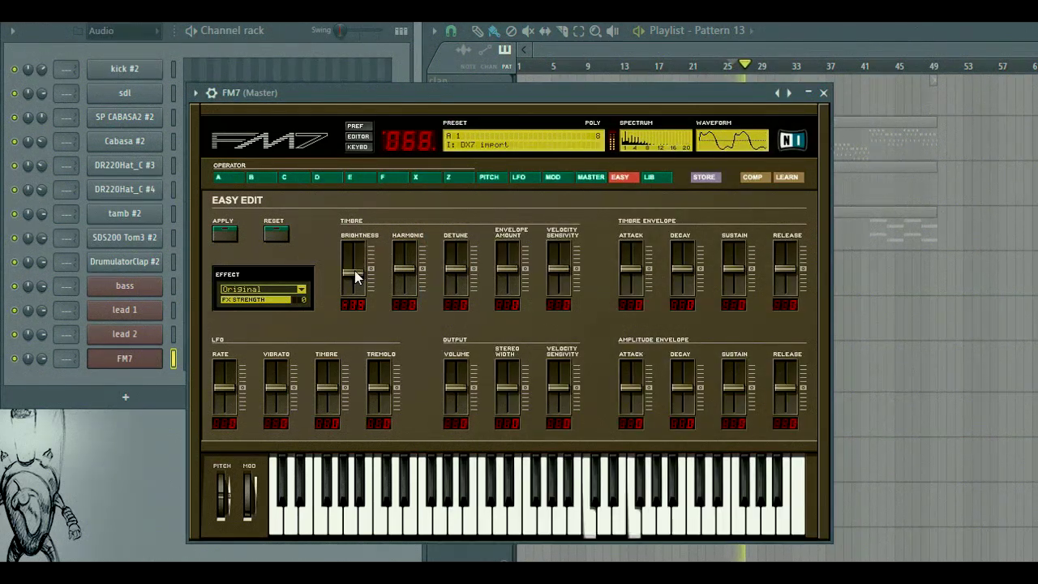
pyautogui.click(361, 306)
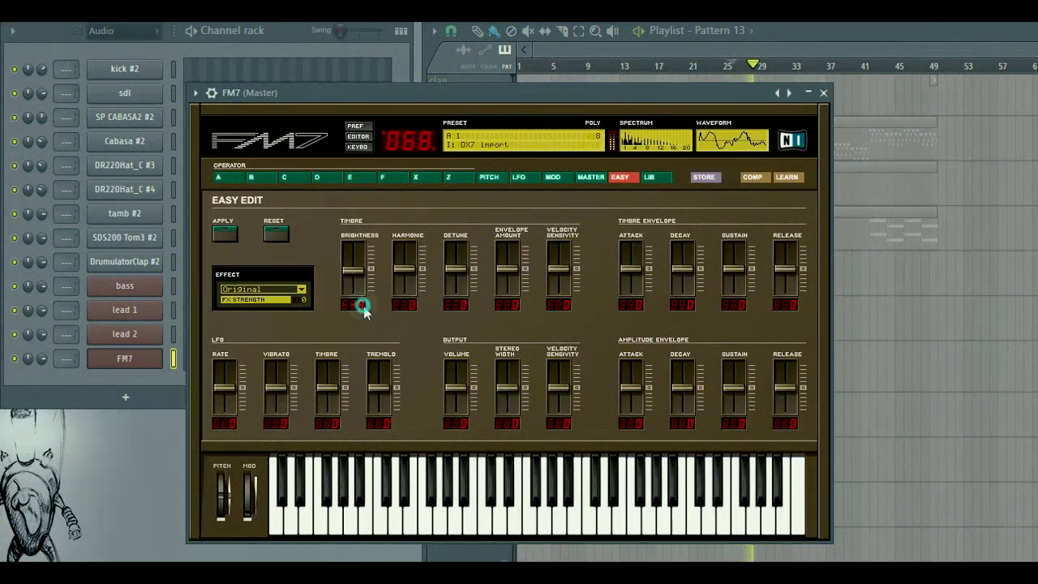
pyautogui.click(824, 93)
# Unmute the lead 2 track to hear it together with the key synth on Track 12.
pyautogui.click(510, 247)
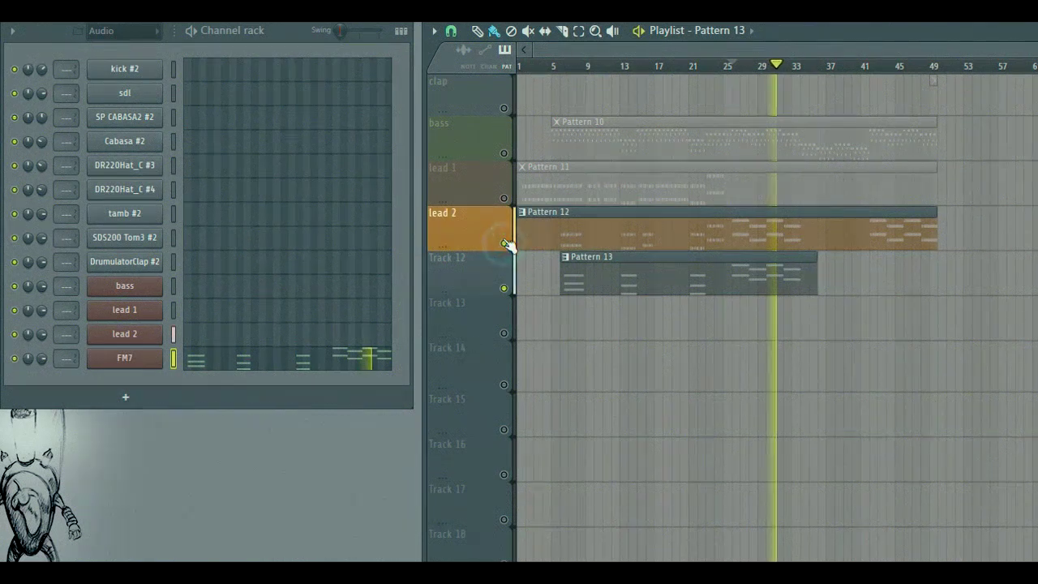
pyautogui.scroll(2, 511, 251)
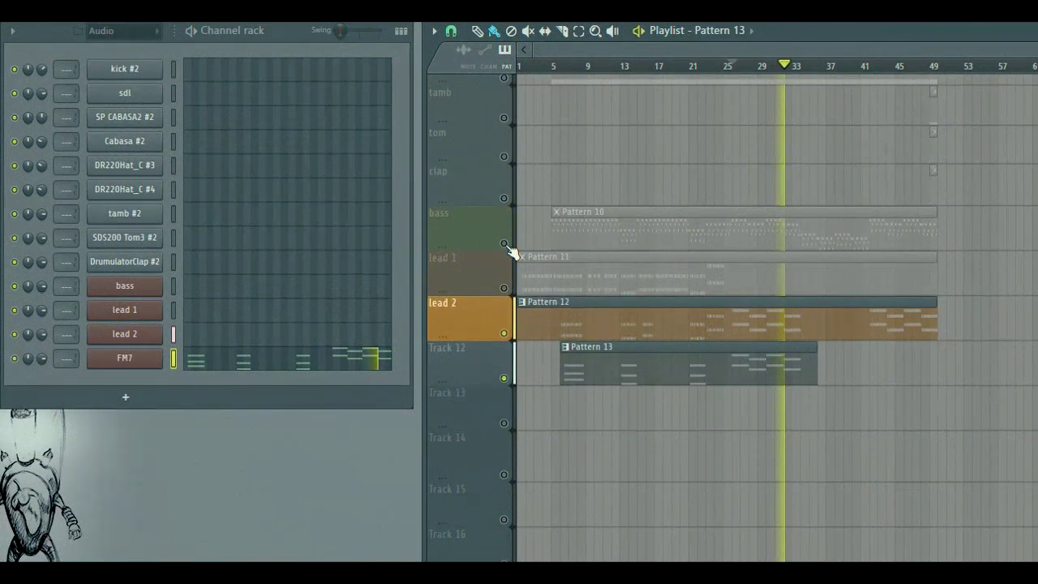
pyautogui.scroll(-2, 548, 242)
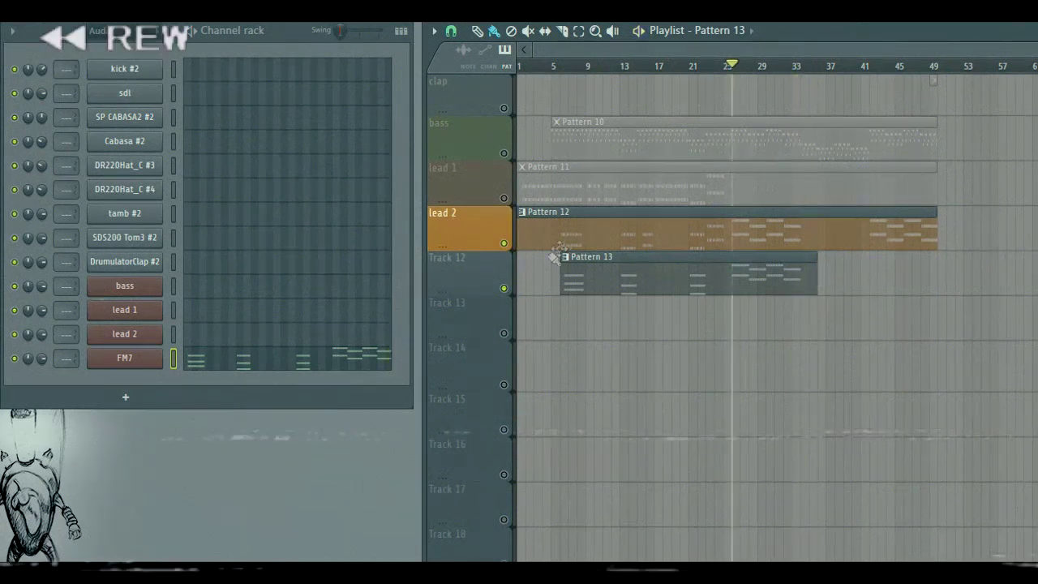
# Rename Track 12 as key1 and color the track yellow.
pyautogui.rightClick(458, 260)
pyautogui.click(487, 249)
pyautogui.write('key1')
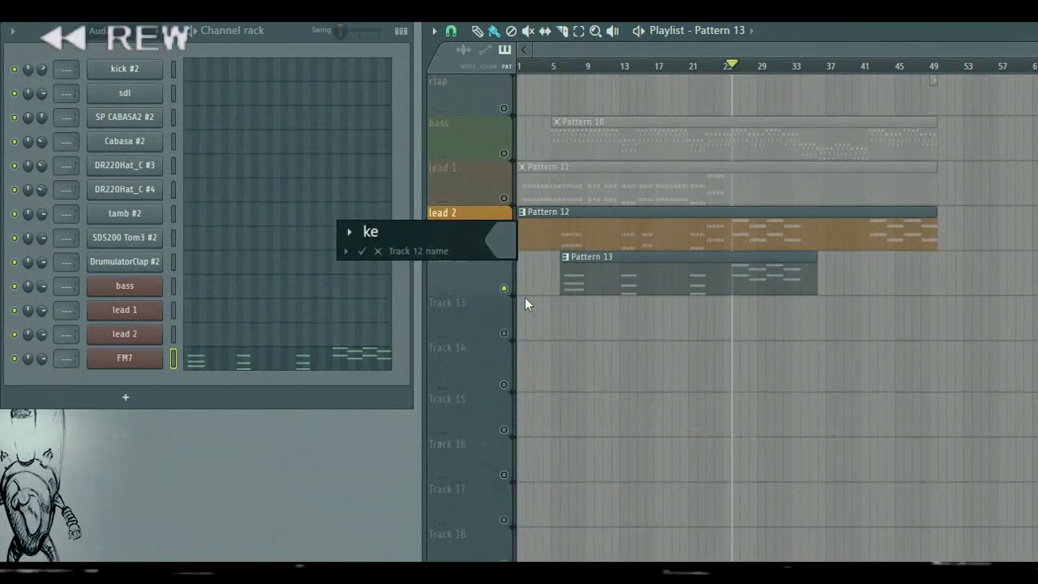
pyautogui.press('Return')
pyautogui.rightClick(457, 287)
pyautogui.click(472, 247)
pyautogui.click(514, 246)
pyautogui.click(596, 247)
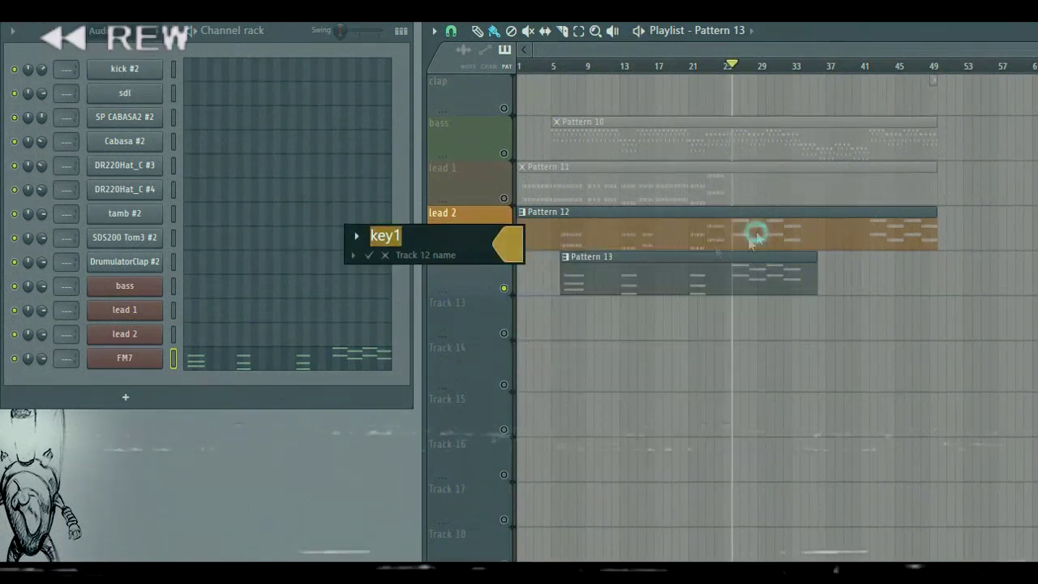
pyautogui.press('Return')
# Rename the key synth's FM7 channel as key1.
pyautogui.middleClick(144, 366)
pyautogui.write('key1')
pyautogui.press('Return')
# Start a new pattern, add another FM7 instrument channel and open its piano roll.
pyautogui.press('F4')
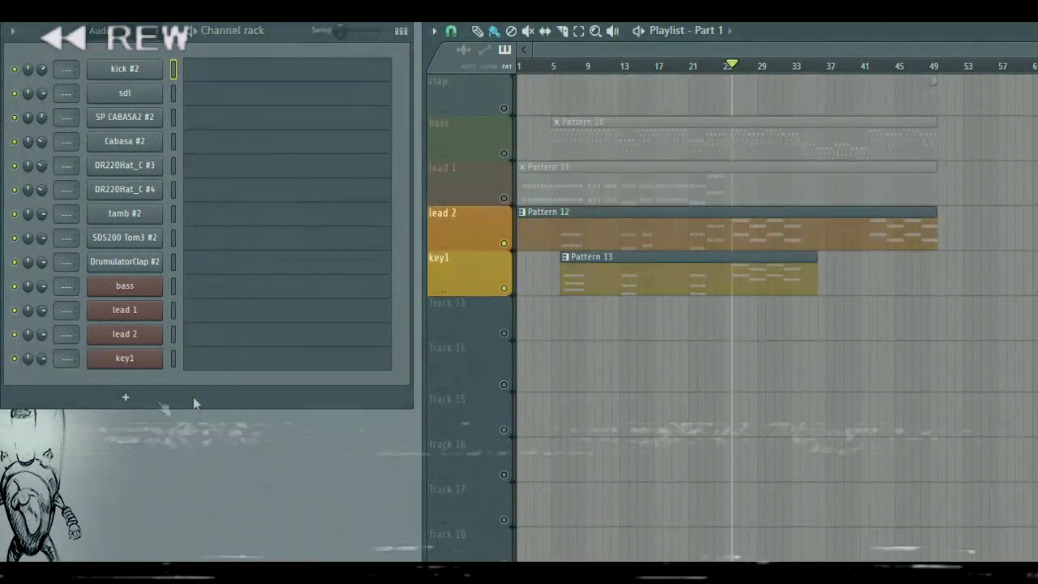
pyautogui.click(130, 397)
pyautogui.click(160, 94)
pyautogui.click(531, 536)
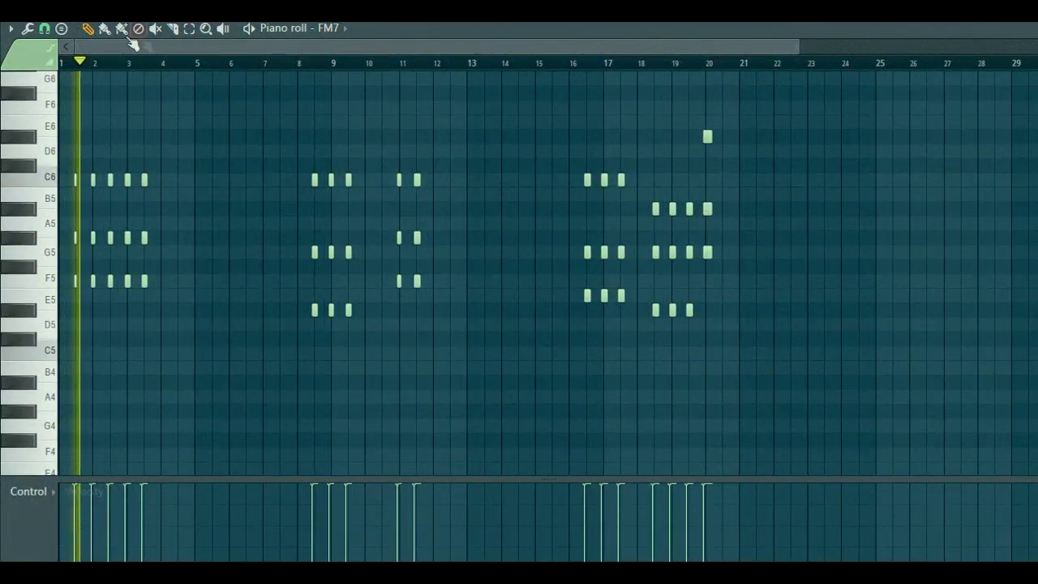
# Select the short chords from bar 1 to bar 20 in the piano roll, and switch to the paint tool.
pyautogui.moveTo(65, 130); pyautogui.dragTo(499, 381)
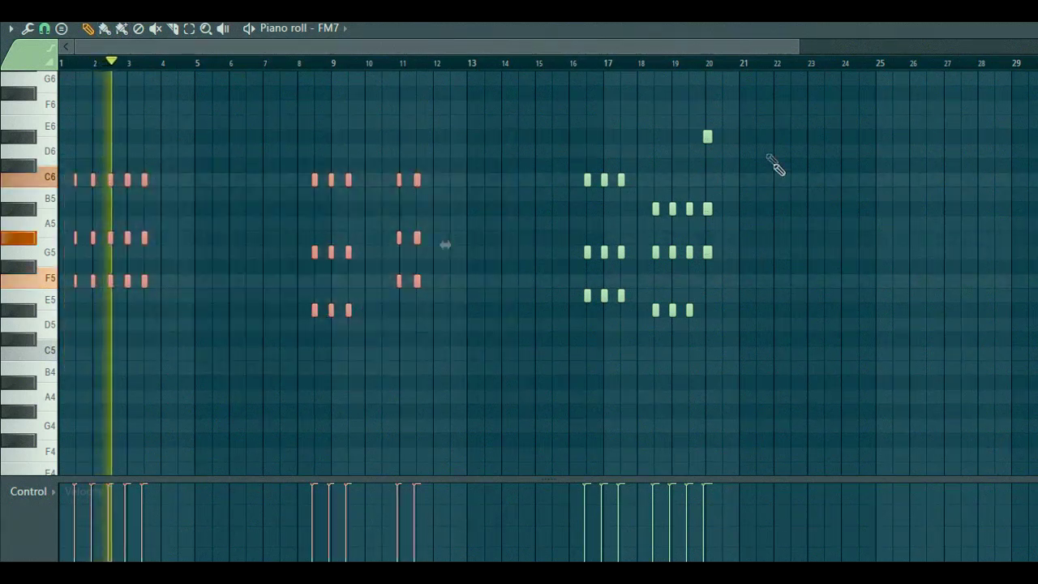
pyautogui.moveTo(757, 125)
pyautogui.mouseDown()
pyautogui.moveTo(178, 370)
pyautogui.moveTo(59, 389)
pyautogui.mouseUp()
pyautogui.click(105, 29)
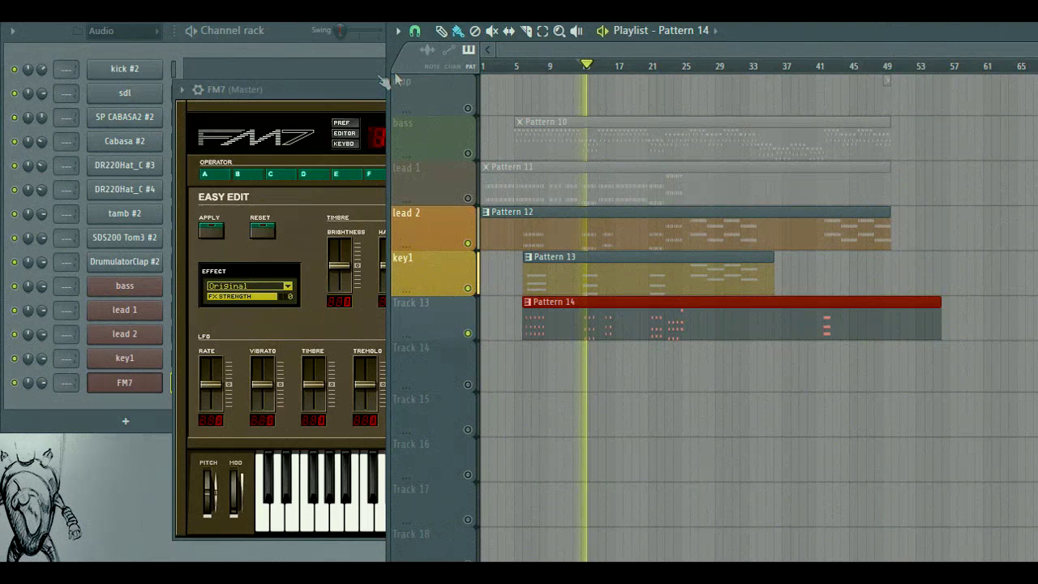
# Raise the amplitude envelope attack slightly in the new FM7's easy edit page, and close the plugin window.
pyautogui.moveTo(369, 90); pyautogui.dragTo(359, 91)
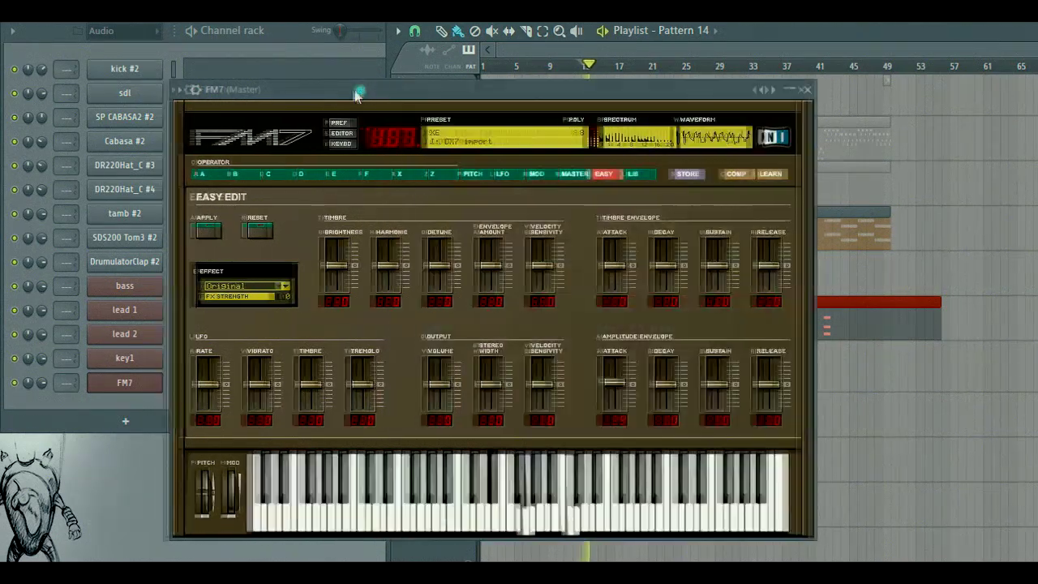
pyautogui.moveTo(606, 387); pyautogui.dragTo(608, 384)
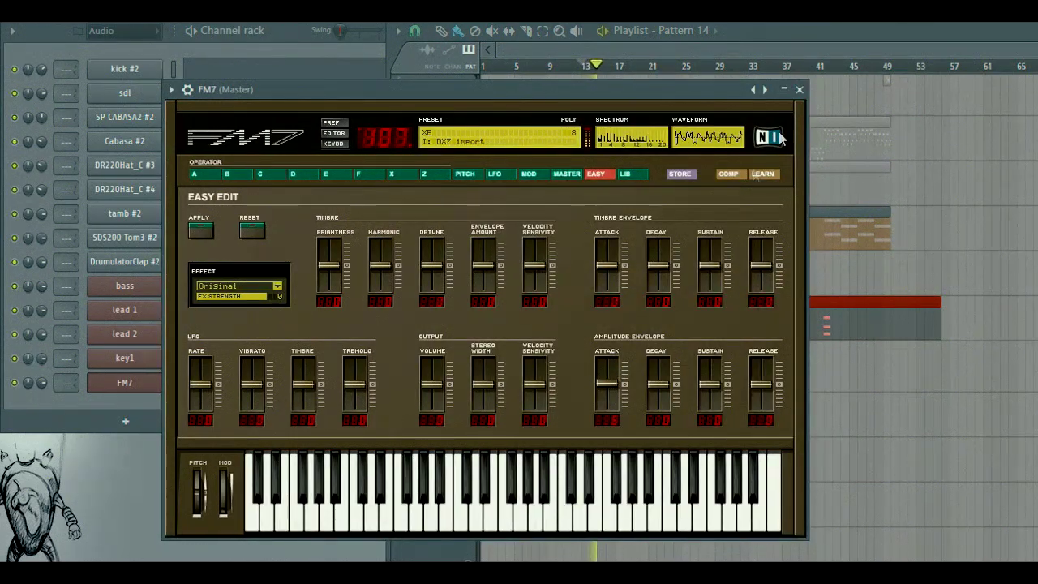
pyautogui.click(799, 89)
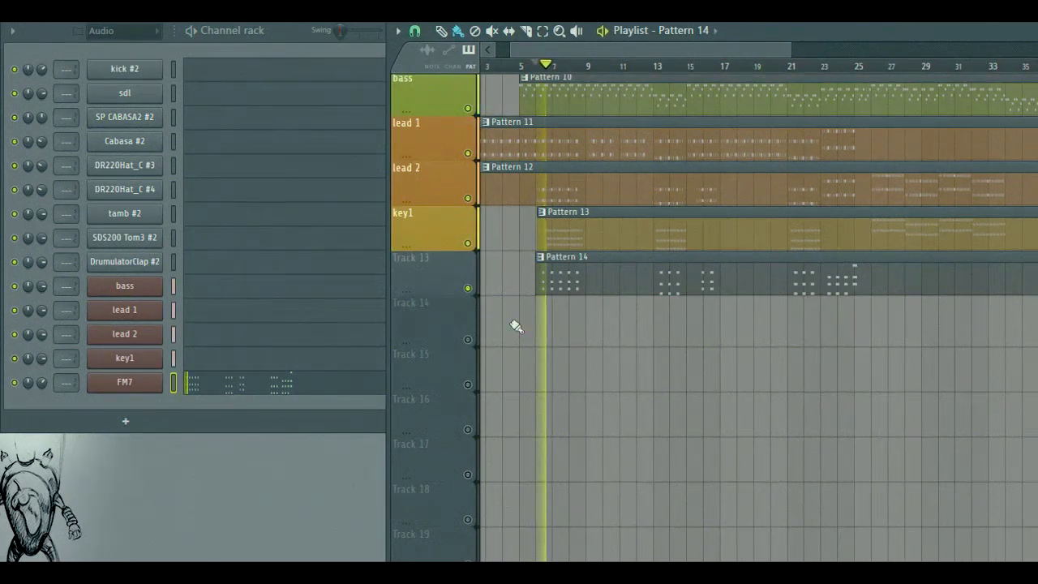
# Lower the volume of the new FM7 channel, and check the arrangement by playing from about bars 22 and 23.
pyautogui.scroll(1, 505, 369)
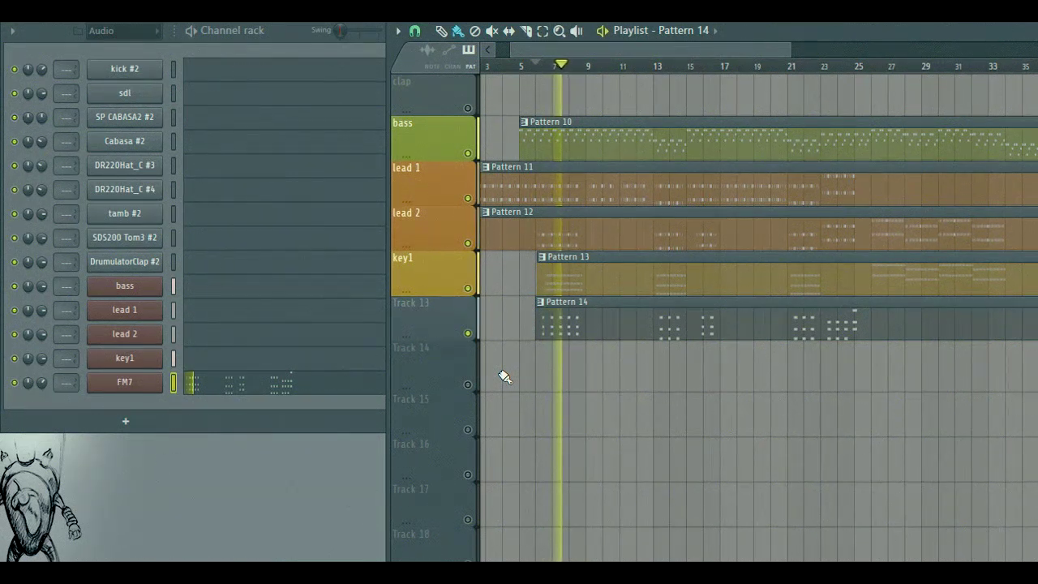
pyautogui.click(39, 383)
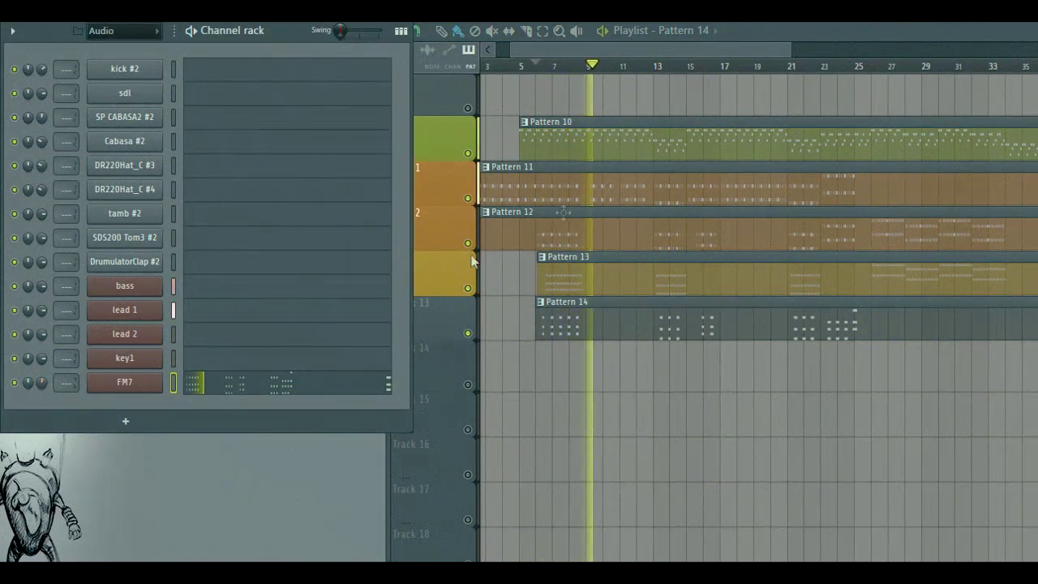
pyautogui.click(803, 68)
pyautogui.click(821, 68)
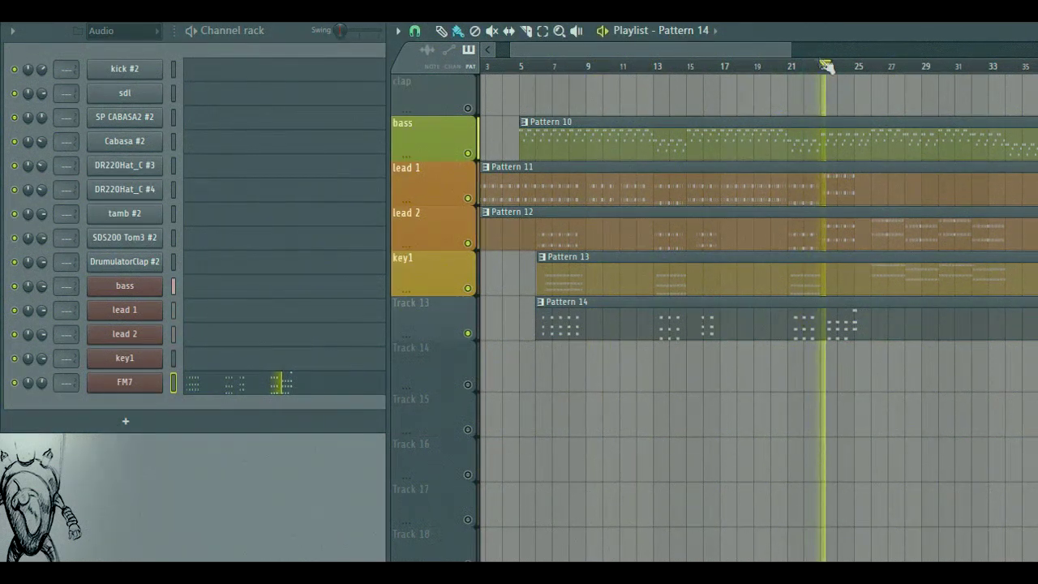
pyautogui.moveTo(763, 48); pyautogui.dragTo(818, 54)
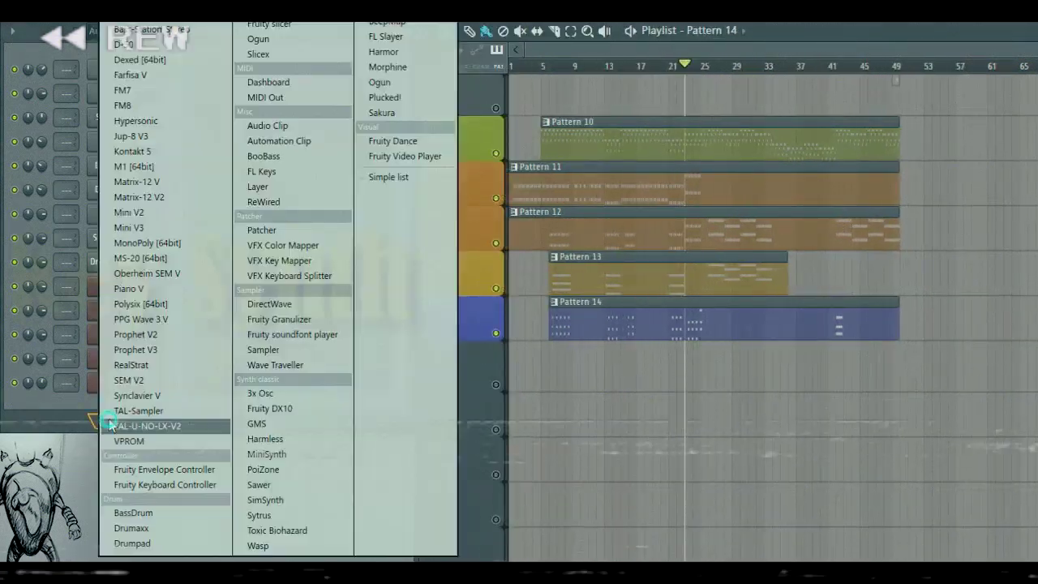
# Add another FM7 instrument channel and play its rhythmic chord part from about bar 5.
pyautogui.click(164, 90)
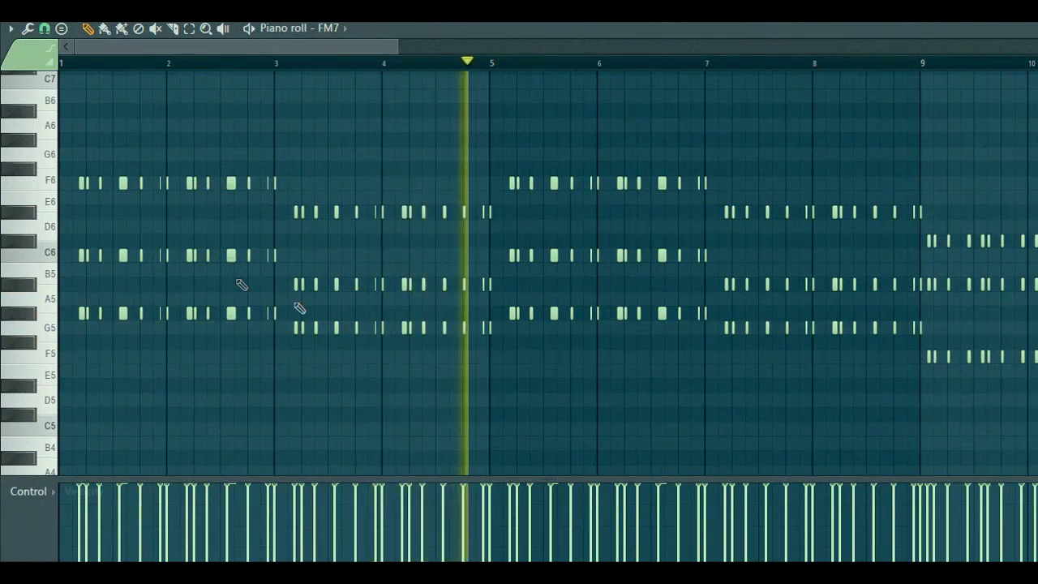
pyautogui.click(501, 63)
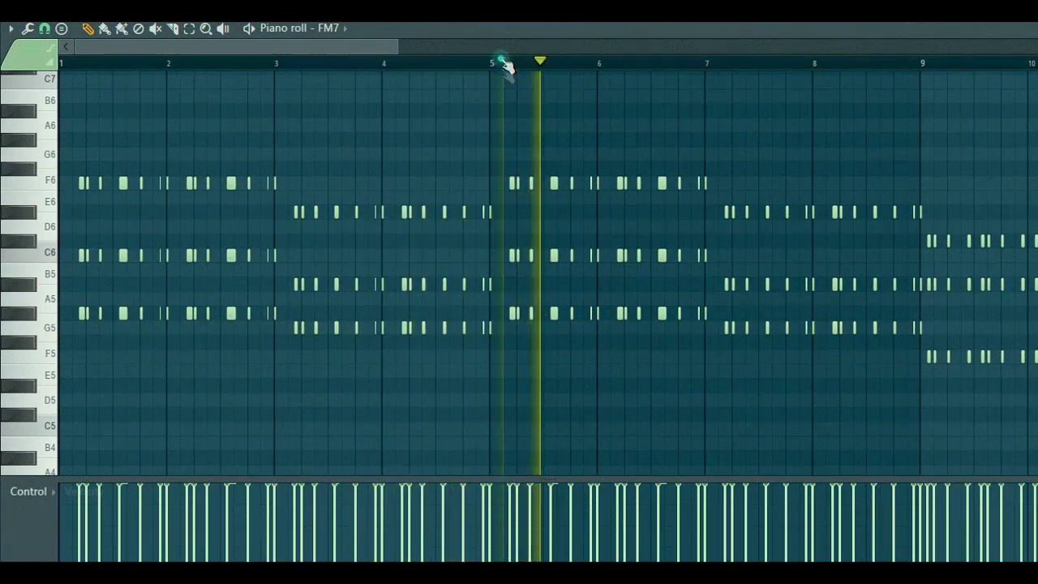
# Move the short G#5 notes on beat 2.5 of bars 5 and 6 up one octave to G#6.
pyautogui.click(531, 312)
pyautogui.press('space')
pyautogui.hotkey('ctrl', 'Up')
pyautogui.press('space')
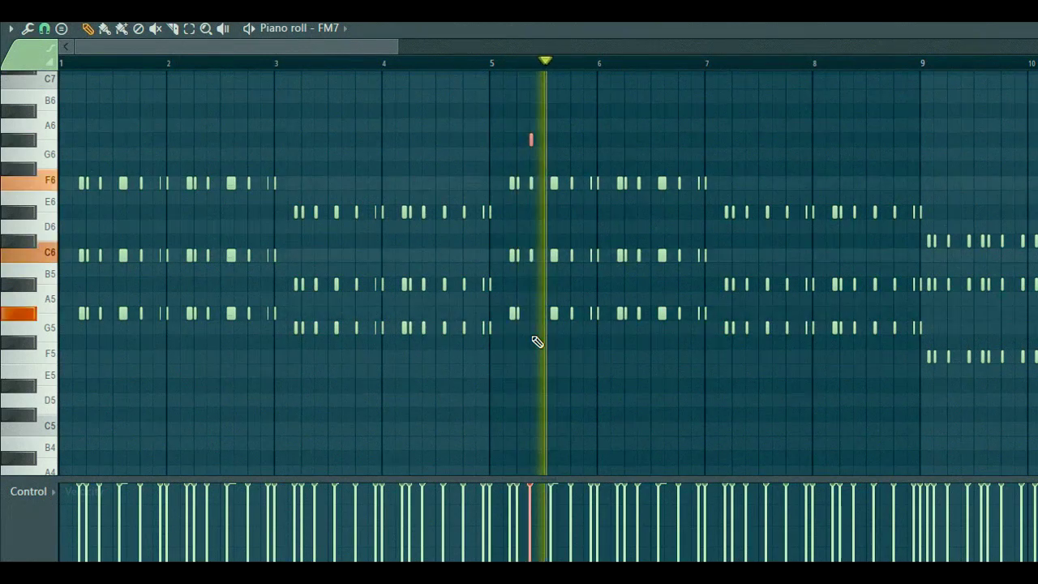
pyautogui.keyDown('ctrl'); pyautogui.click(639, 315); pyautogui.keyUp('ctrl')
pyautogui.press('space')
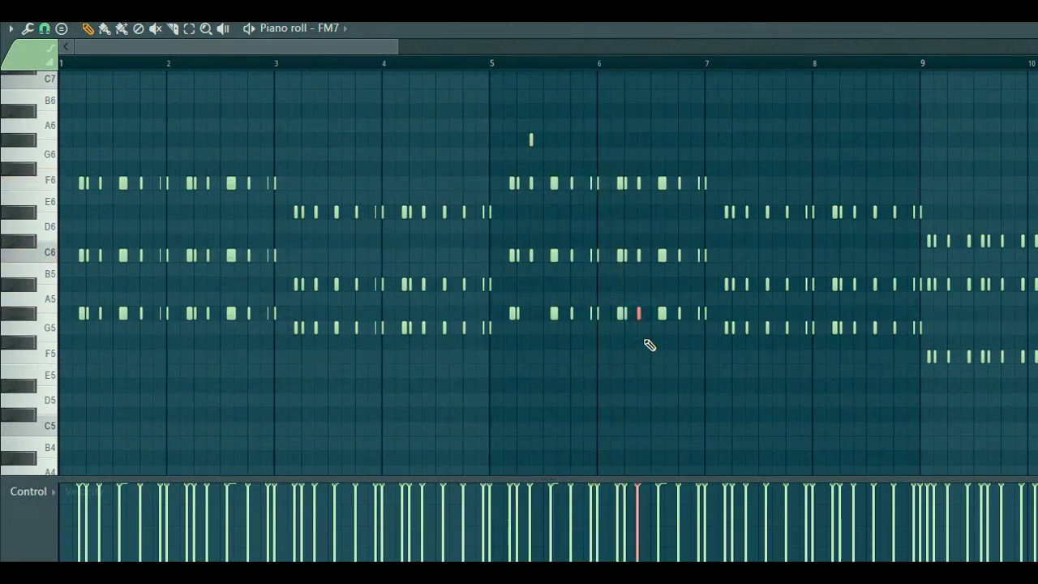
pyautogui.press('space')
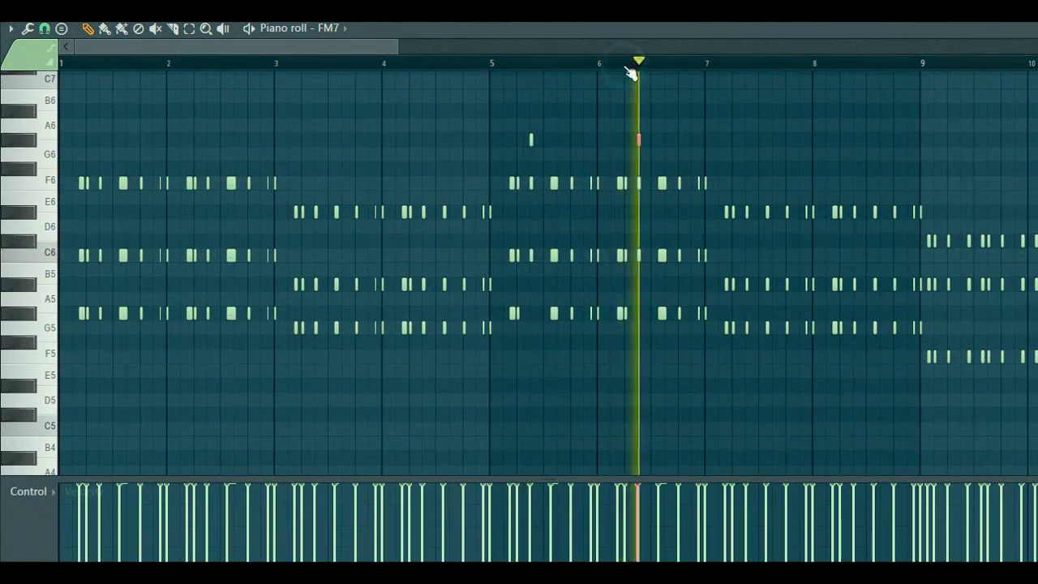
pyautogui.scroll(-2, 625, 70)
pyautogui.press('space')
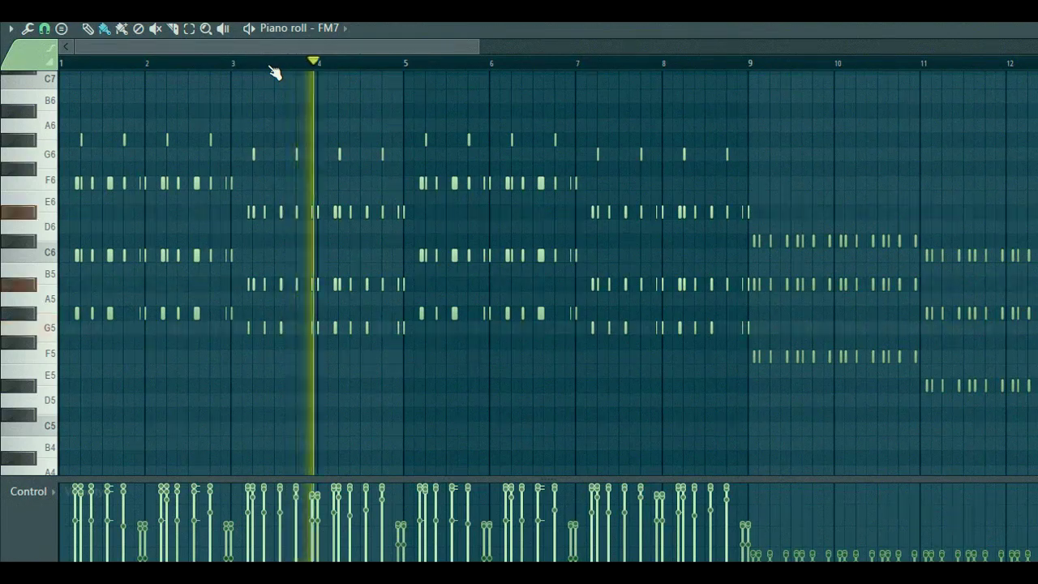
# Unmute the bass, hat, cabasa 2, cabasa and kick tracks in the playlist.
pyautogui.scroll(-2, 270, 66)
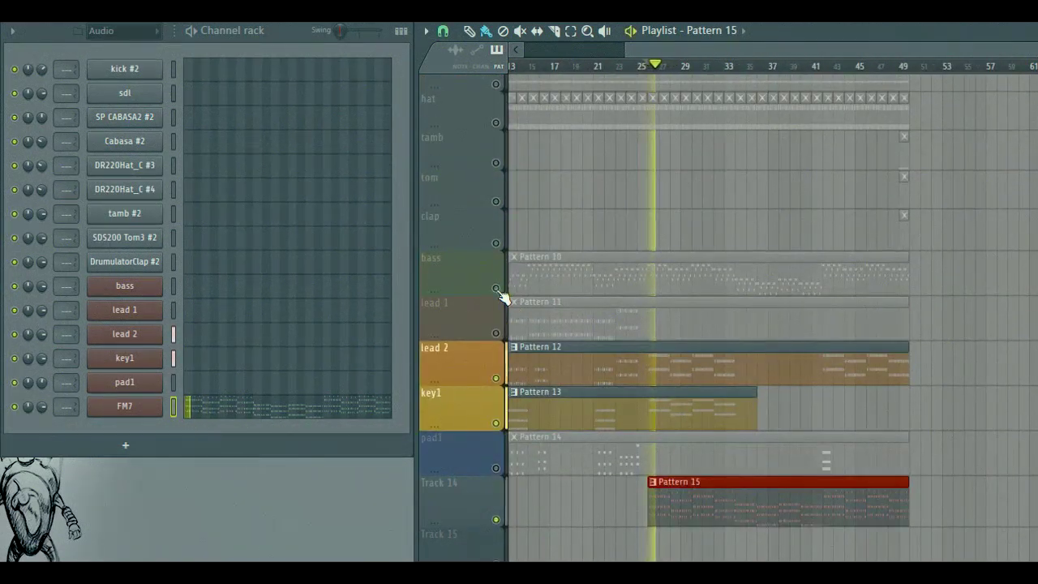
pyautogui.click(496, 288)
pyautogui.scroll(3, 500, 297)
pyautogui.click(496, 258)
pyautogui.click(495, 219)
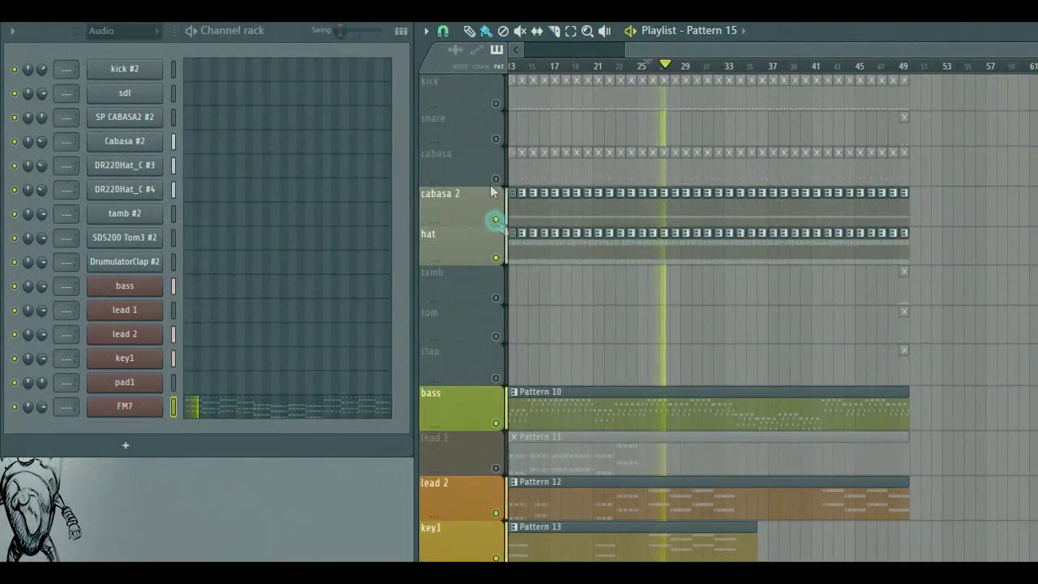
pyautogui.click(496, 178)
pyautogui.click(496, 102)
# Align the start of the Pattern 15 clip on Track 14 exactly with bar 26.
pyautogui.scroll(-5, 501, 188)
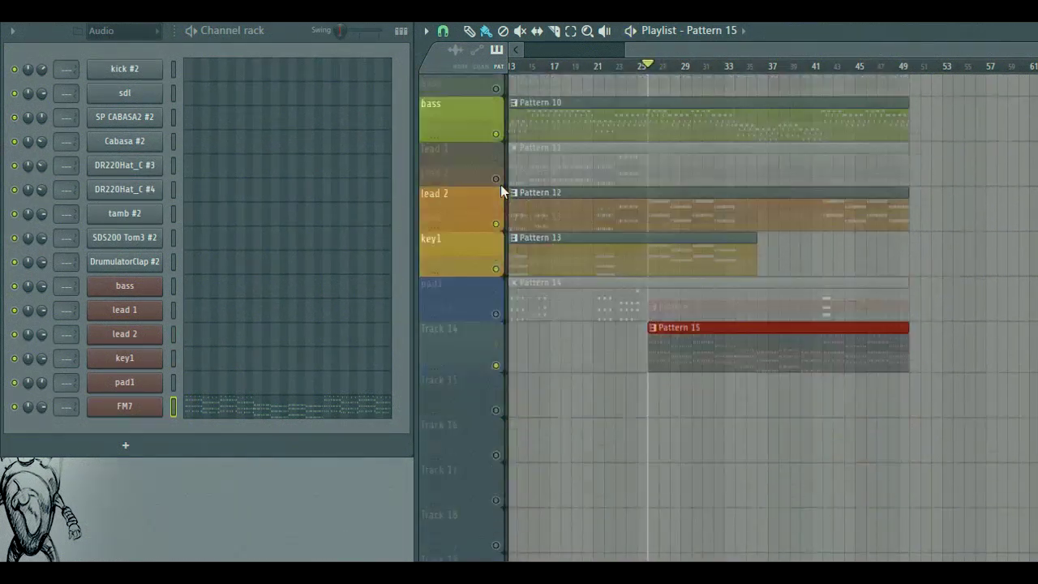
pyautogui.scroll(2, 663, 80)
pyautogui.scroll(4, 663, 80)
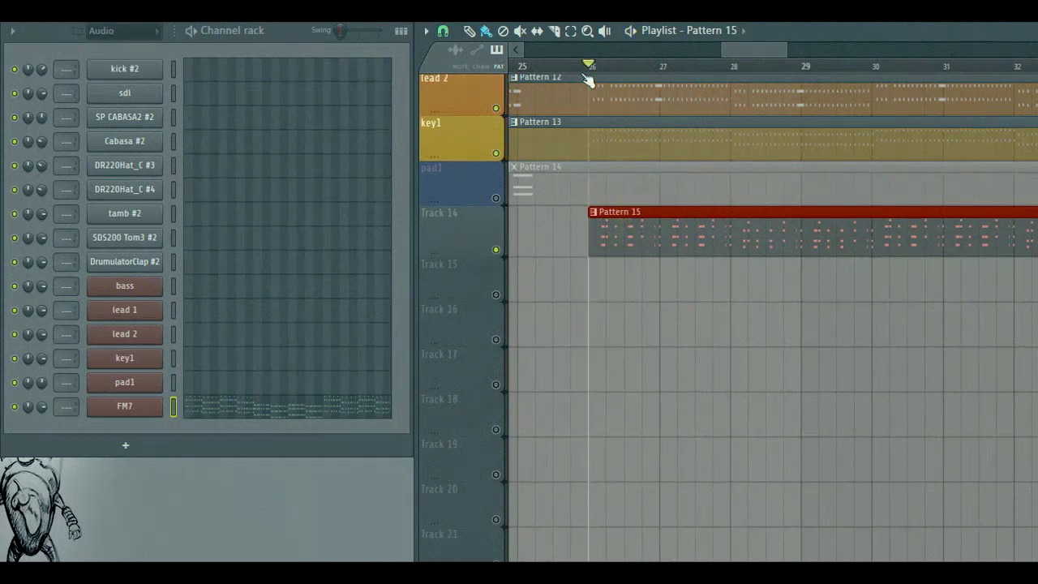
pyautogui.press('space')
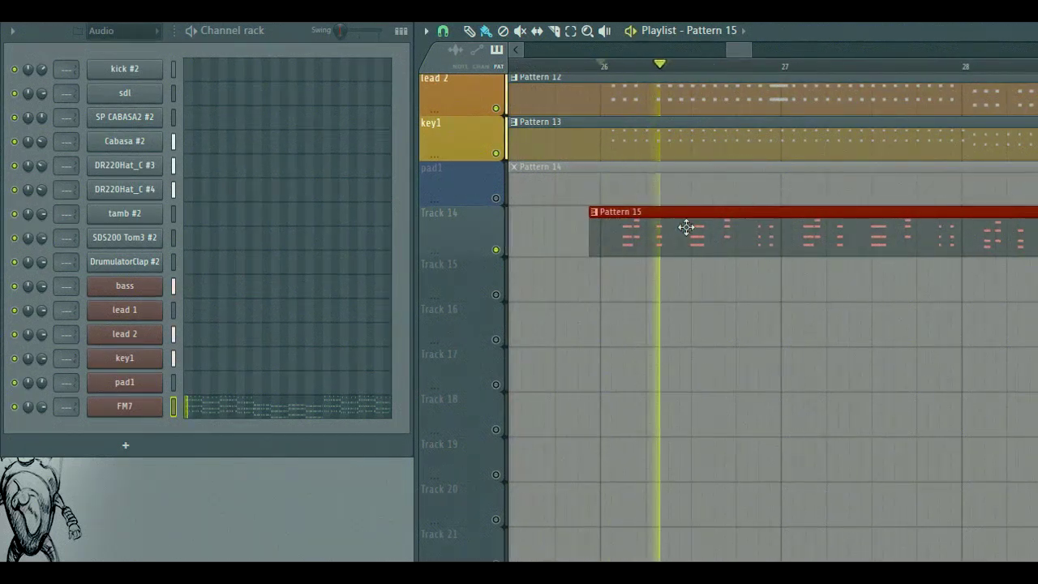
pyautogui.moveTo(600, 204); pyautogui.dragTo(622, 317)
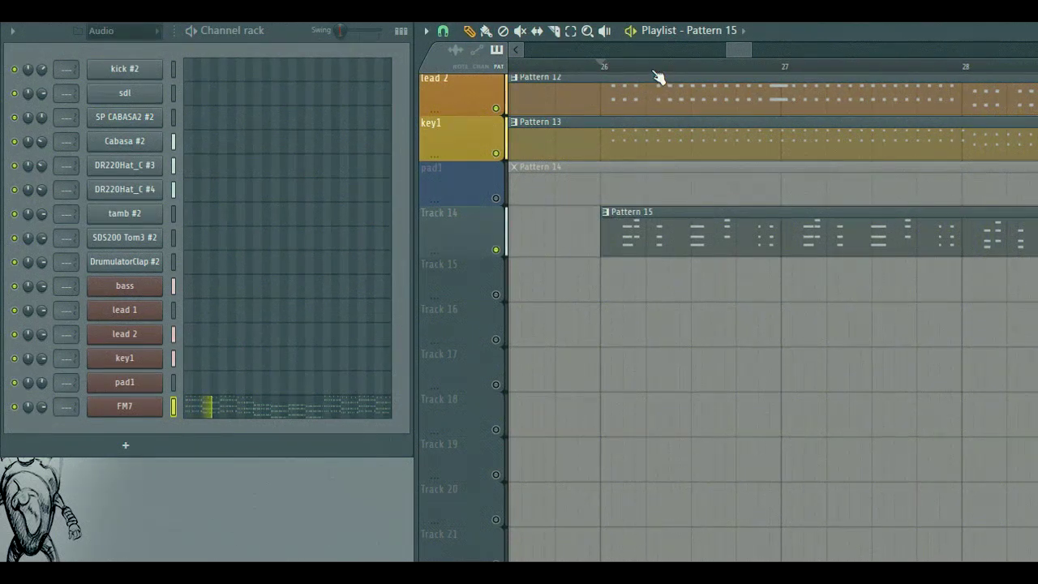
# Adjust the end of the Pattern 15 clip on Track 14 to bar 50, flush with the clips above.
pyautogui.scroll(-6, 659, 77)
pyautogui.scroll(4, 950, 75)
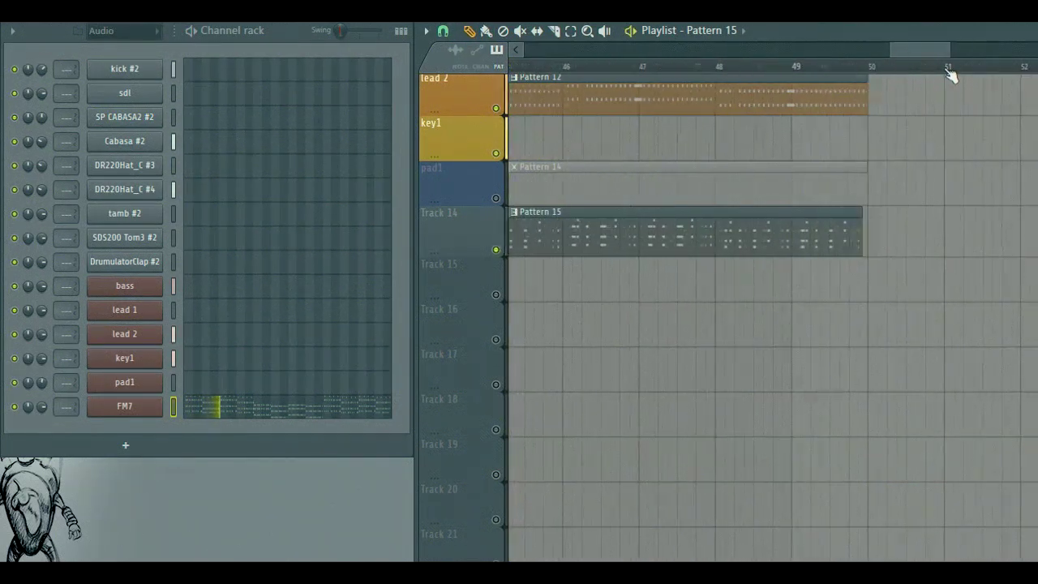
pyautogui.moveTo(951, 75); pyautogui.dragTo(802, 235)
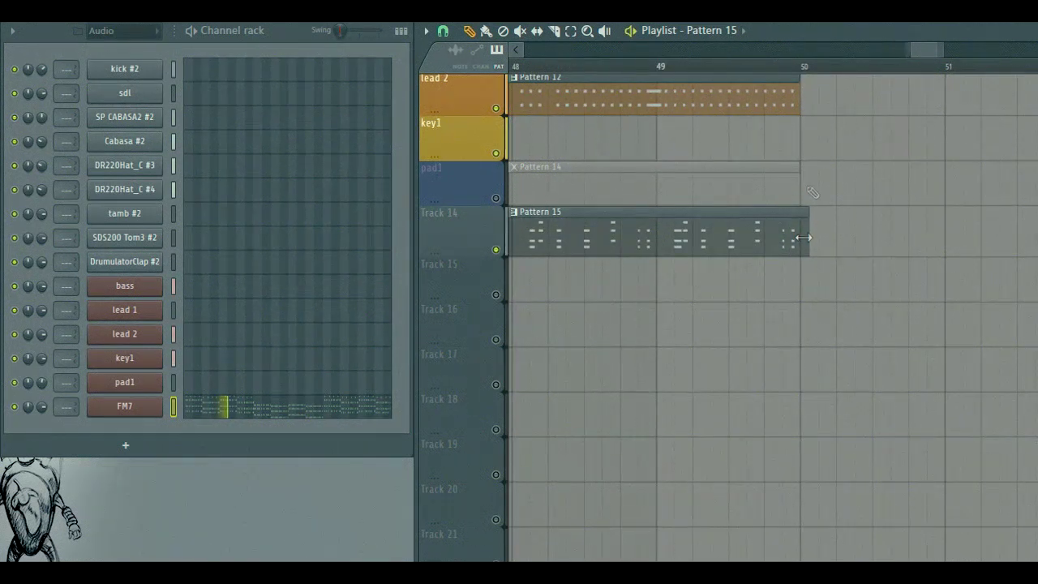
pyautogui.moveTo(821, 73); pyautogui.dragTo(816, 190)
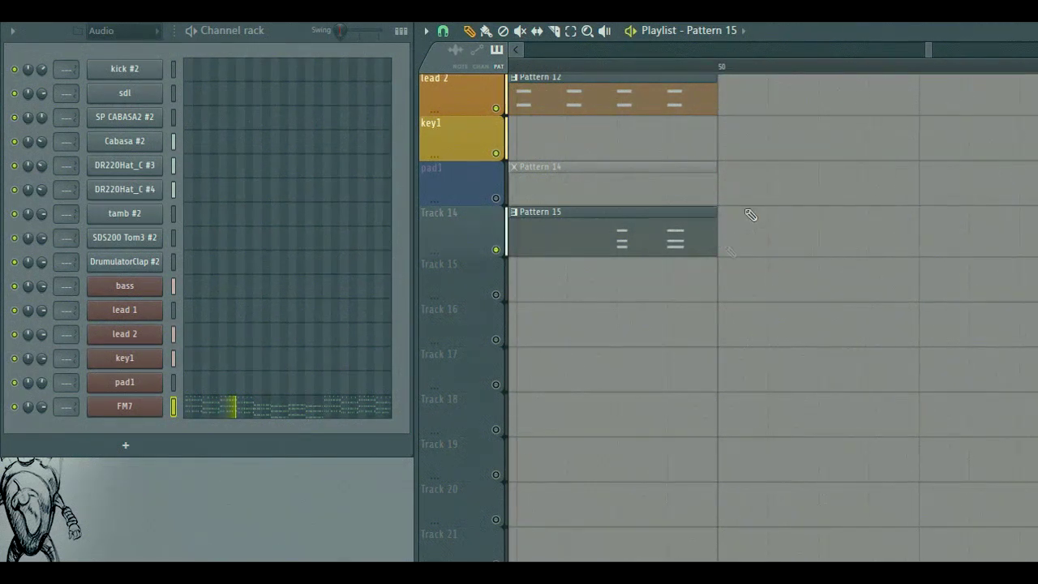
# Solo Track 14 in the playlist, leaving only its Pattern 15 clip audible.
pyautogui.scroll(-6, 784, 76)
pyautogui.scroll(3, 842, 314)
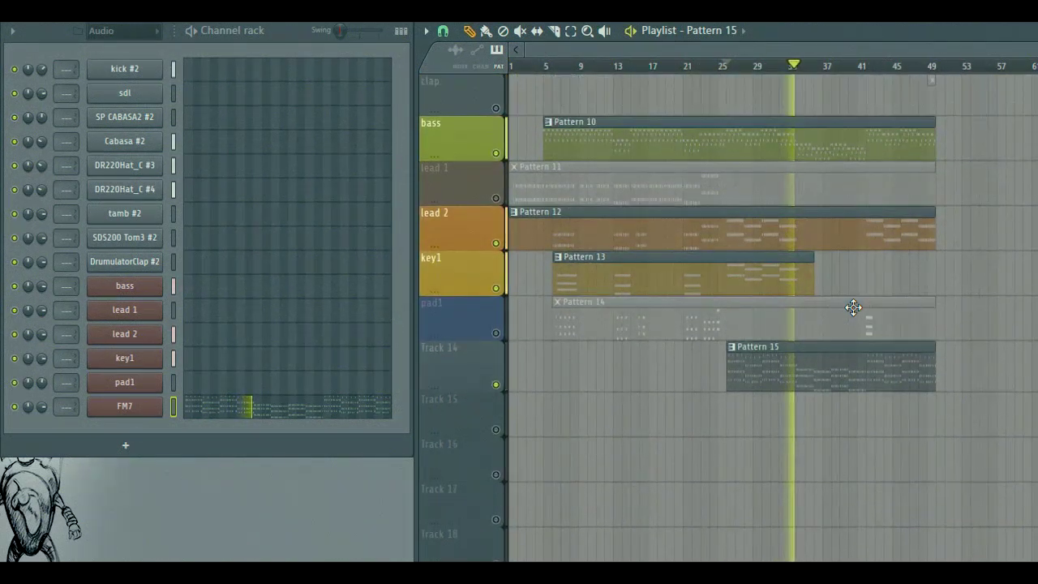
pyautogui.scroll(-1, 859, 312)
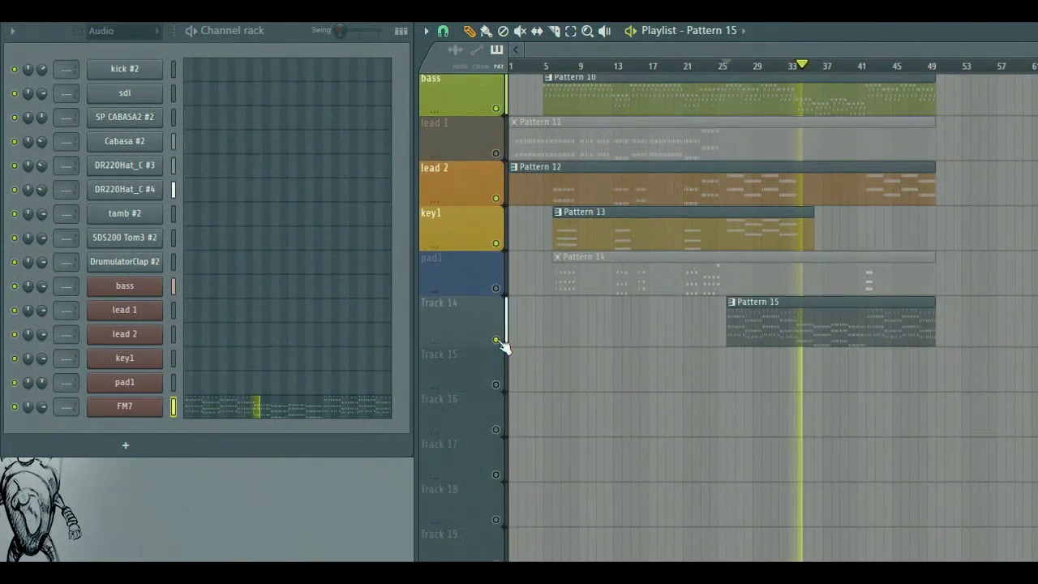
pyautogui.rightClick(497, 341)
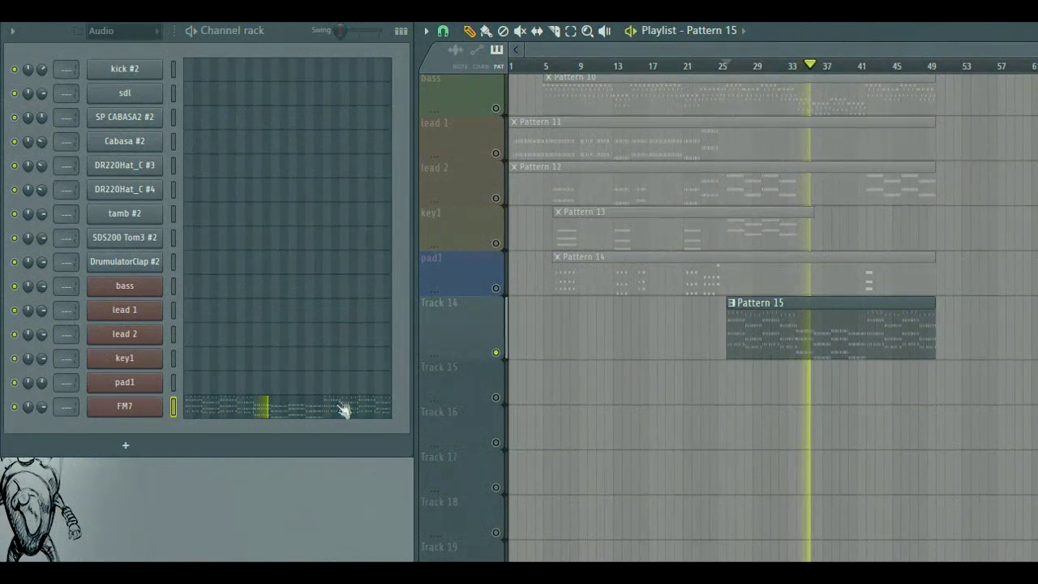
# Select the FM7 channel's notes in bars 9 to 16 in the piano roll and raise their velocities slightly.
pyautogui.click(342, 408)
pyautogui.scroll(-2, 594, 75)
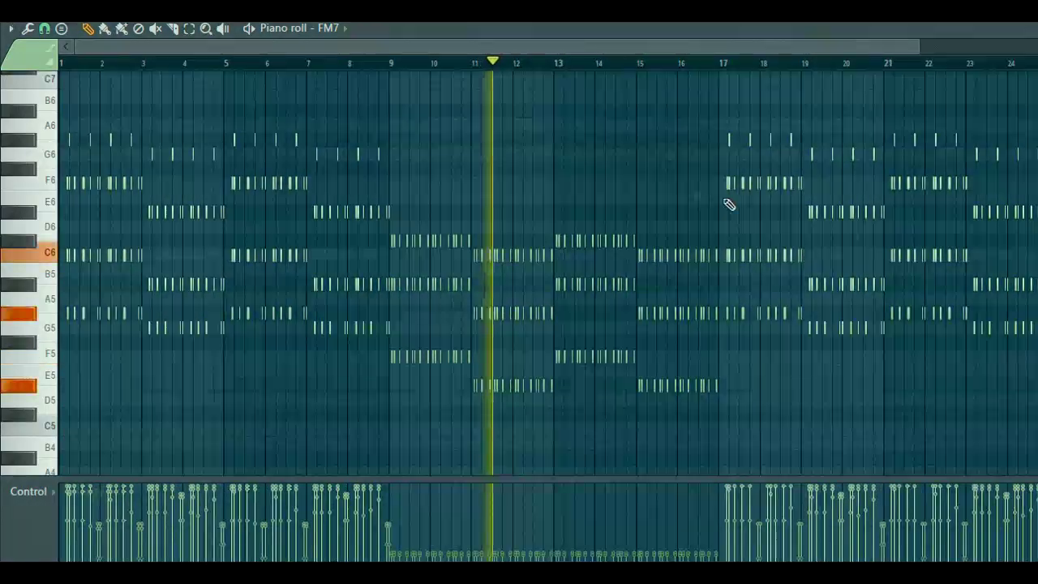
pyautogui.moveTo(392, 221); pyautogui.dragTo(723, 435)
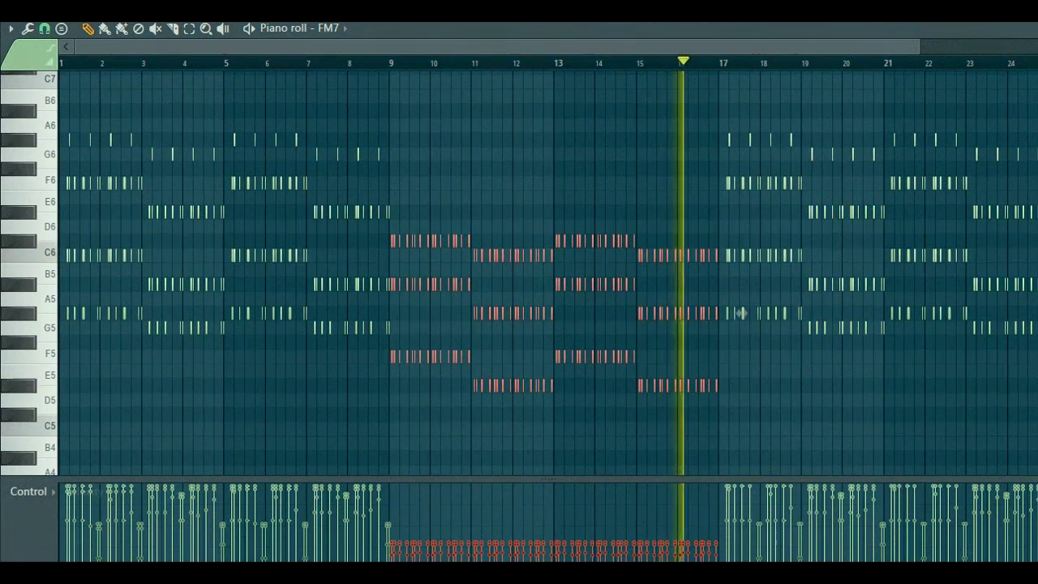
pyautogui.press('F7')
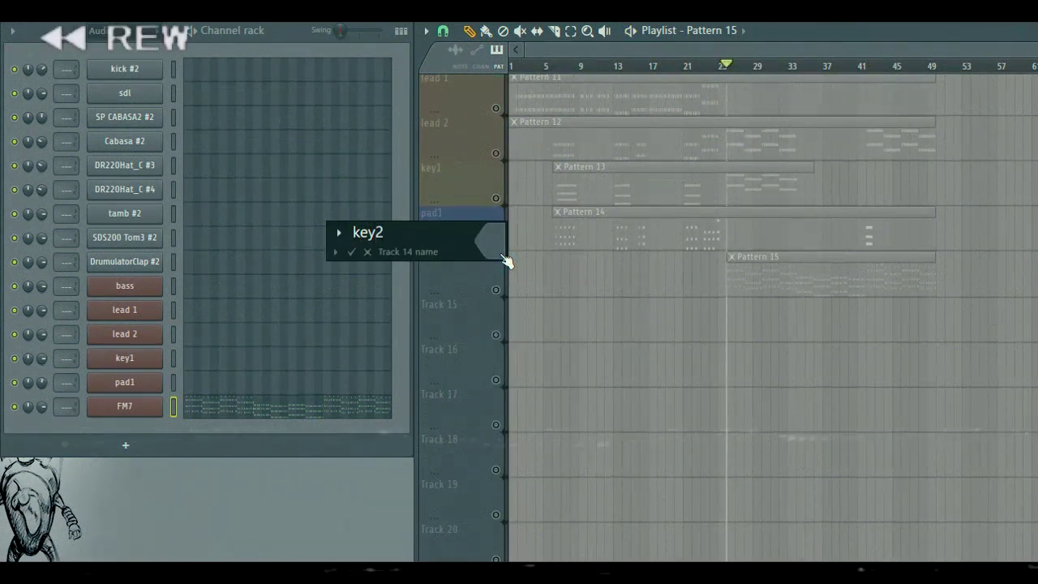
# Name playlist Track 14 "key2" and rename its FM7 channel "key2" as well.
pyautogui.press('Return')
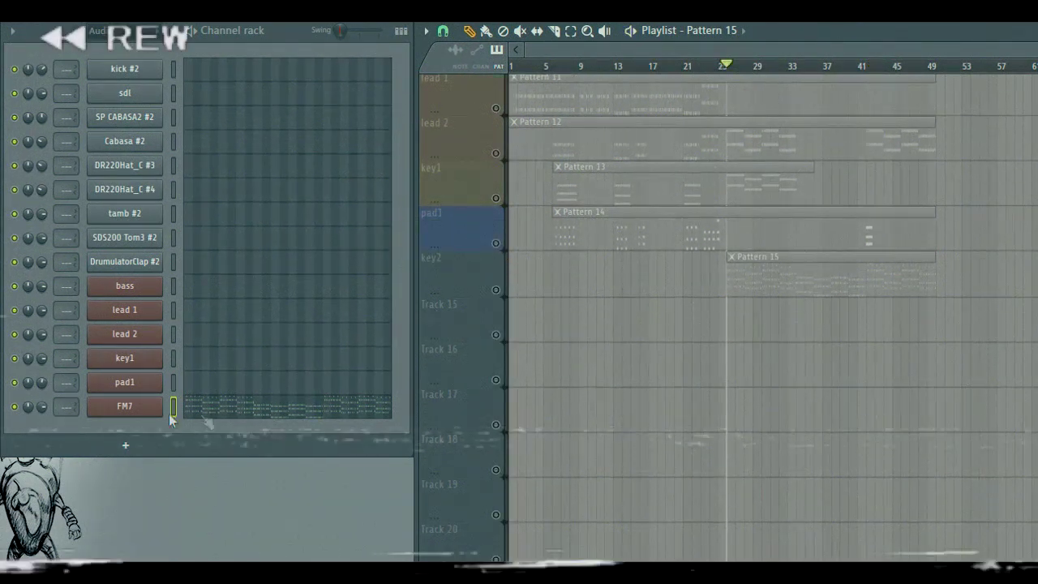
pyautogui.press('F2')
pyautogui.write('key2')
pyautogui.press('Return')
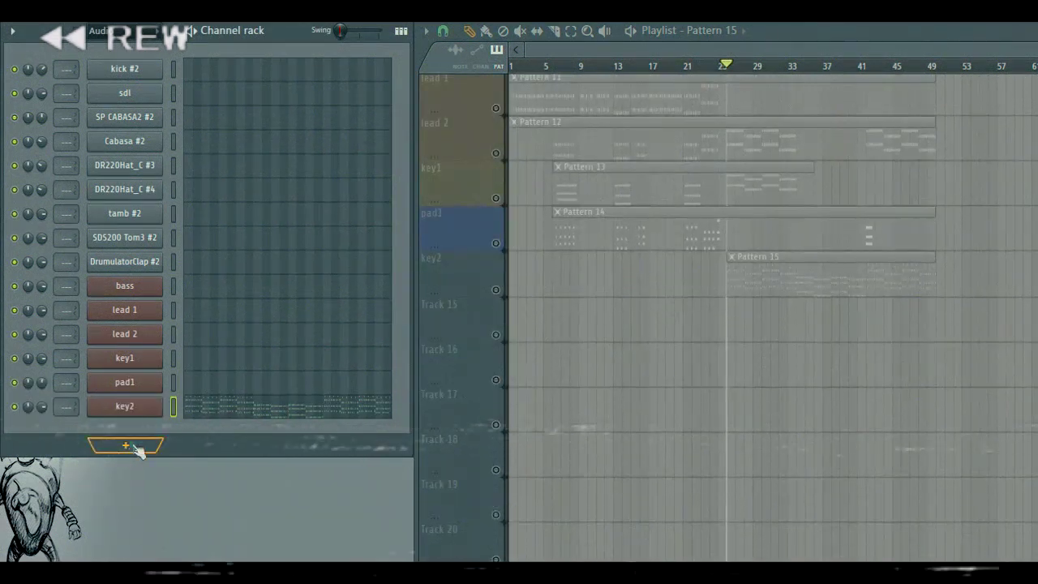
# Add another FM7 channel and audition its VIBE 1 preset on a few high keys.
pyautogui.click(126, 445)
pyautogui.click(128, 86)
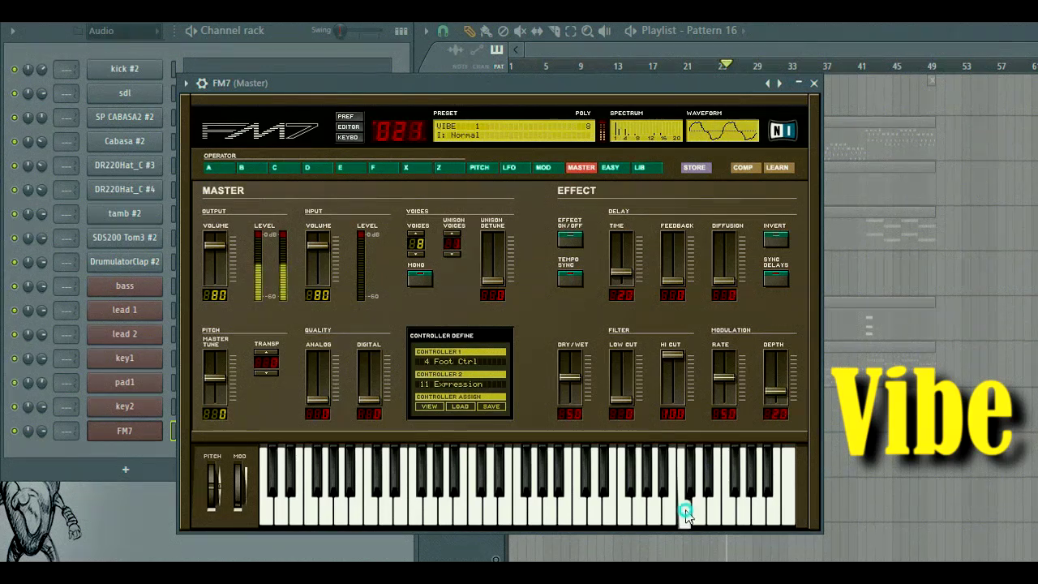
pyautogui.click(714, 512)
pyautogui.click(748, 513)
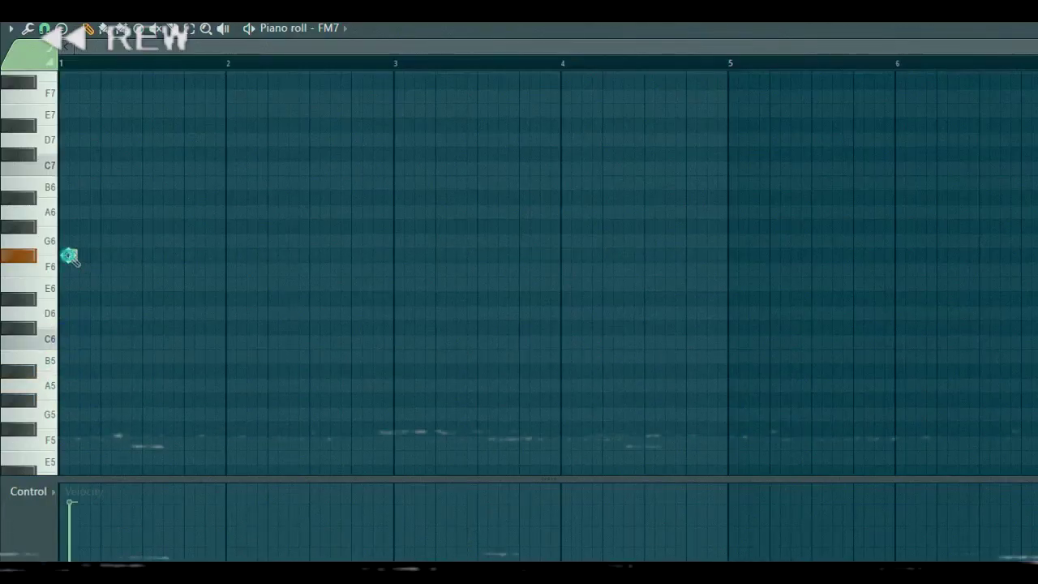
# Draw a run of short repeated F7 notes from the start of bar 1 in the piano roll and play the pattern.
pyautogui.click(65, 139)
pyautogui.click(74, 139)
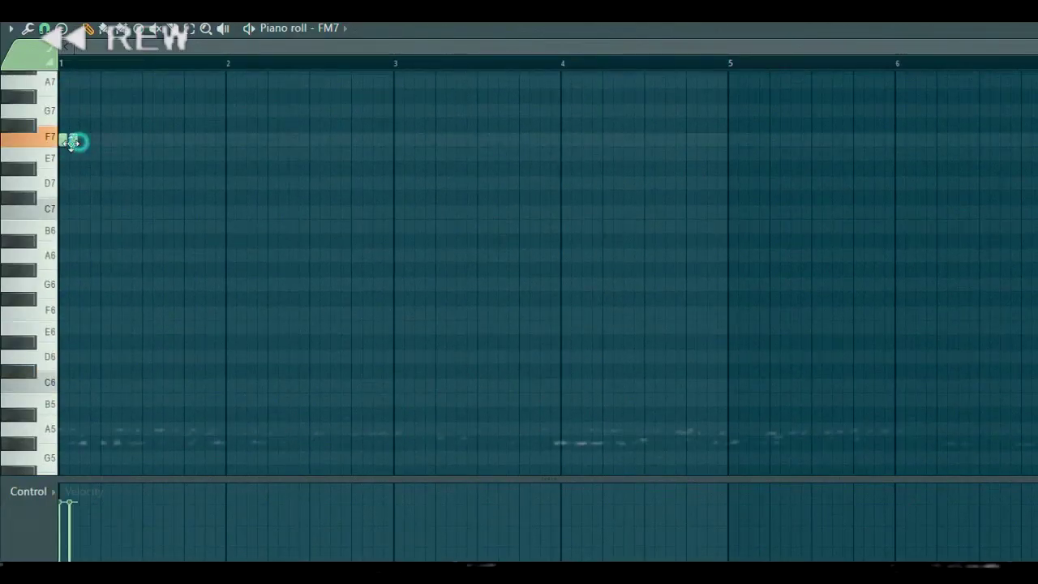
pyautogui.click(85, 139)
pyautogui.click(94, 140)
pyautogui.click(114, 142)
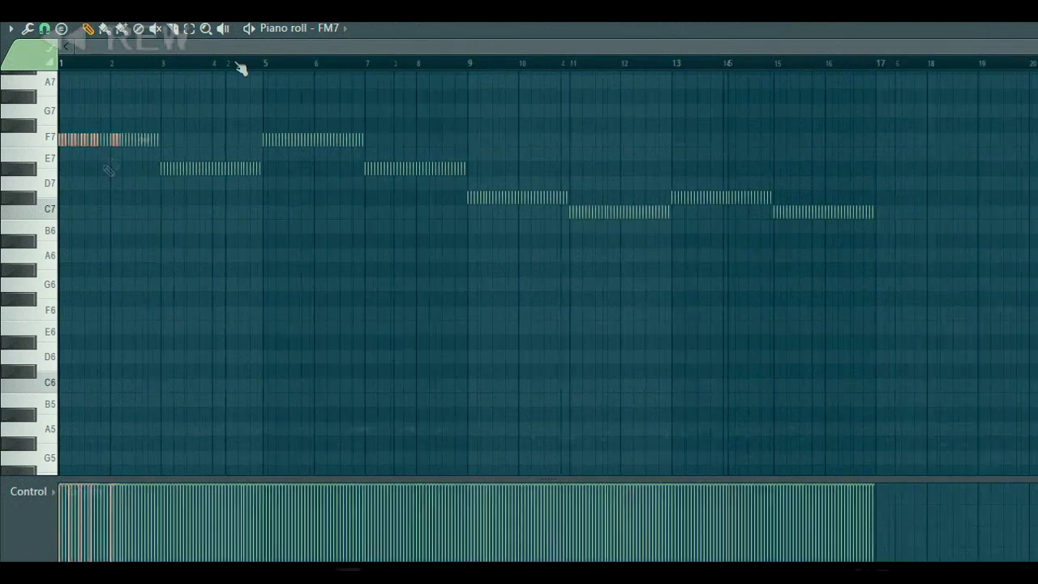
pyautogui.press('space')
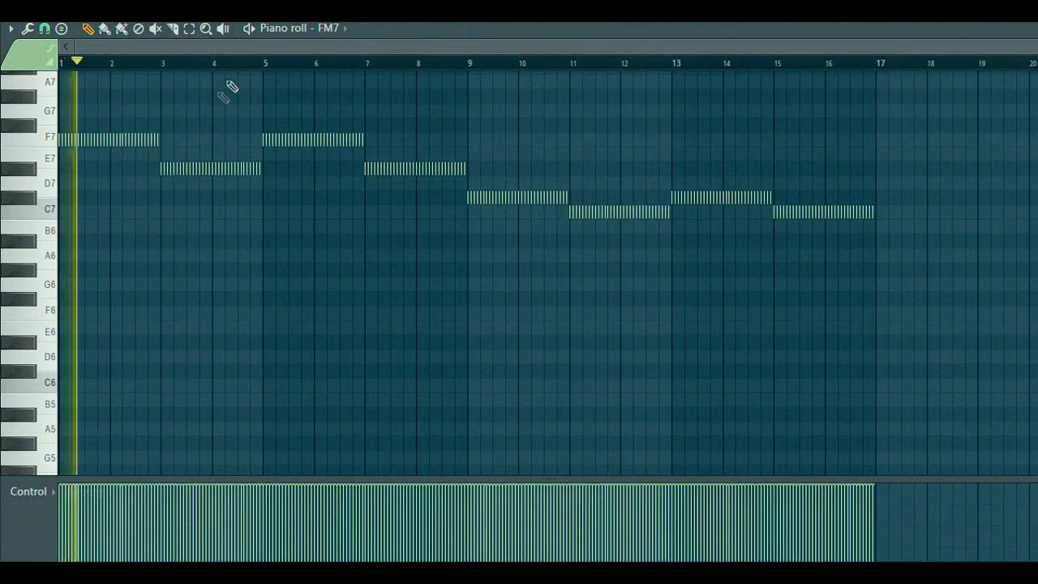
pyautogui.scroll(2, 167, 147)
pyautogui.moveTo(912, 169); pyautogui.dragTo(11, 380)
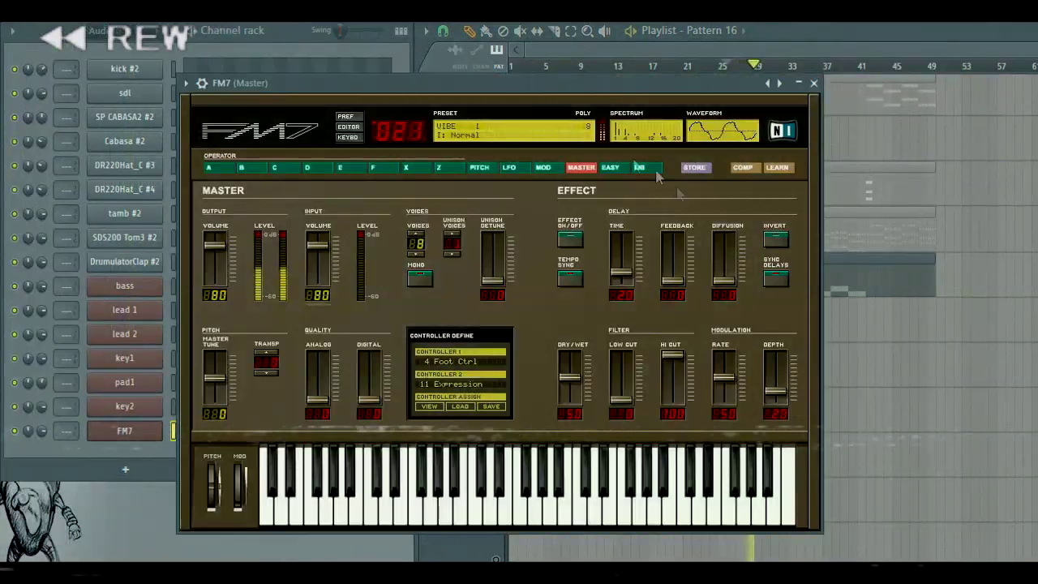
# Close the FM7 synth and unmute the key2, key1 and lead 2 tracks in the playlist.
pyautogui.click(815, 82)
pyautogui.scroll(3, 568, 284)
pyautogui.click(495, 379)
pyautogui.click(496, 288)
pyautogui.click(496, 243)
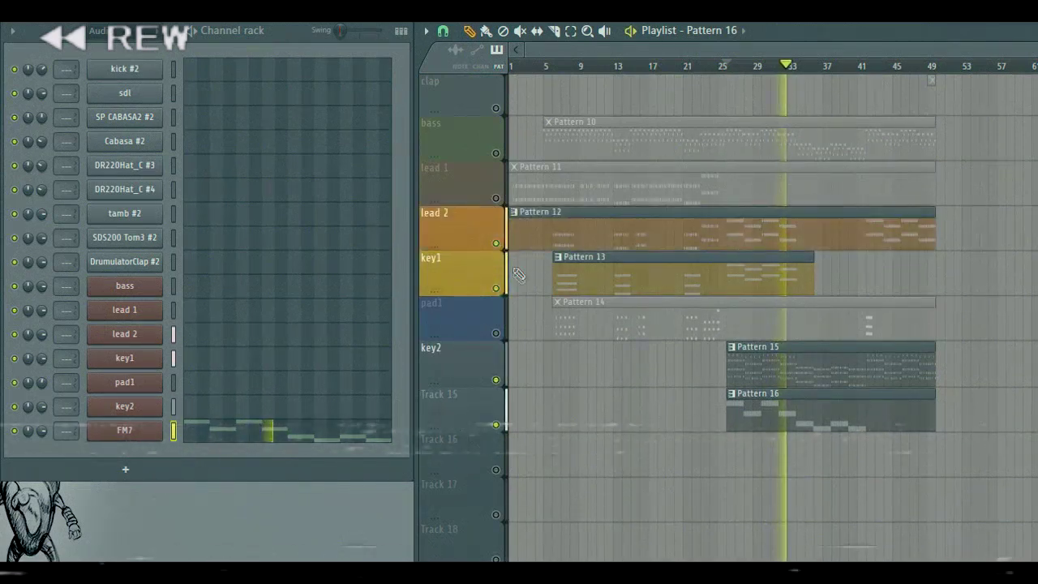
# Rename playlist Track 15 "vibe perc" and color it orange.
pyautogui.scroll(-1, 551, 357)
pyautogui.rightClick(464, 253)
pyautogui.click(499, 263)
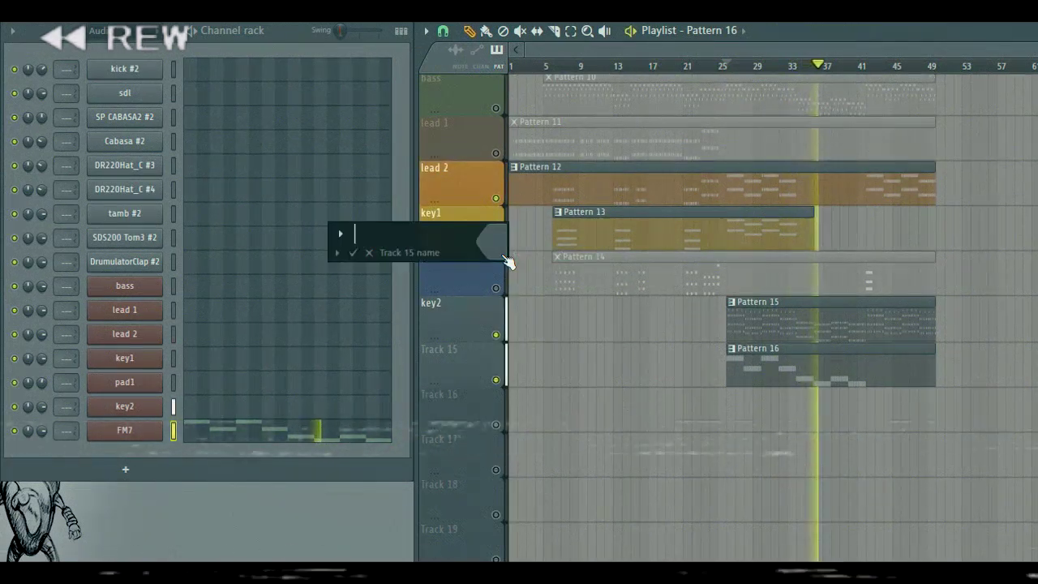
pyautogui.write('vibe perc')
pyautogui.click(495, 243)
pyautogui.click(718, 236)
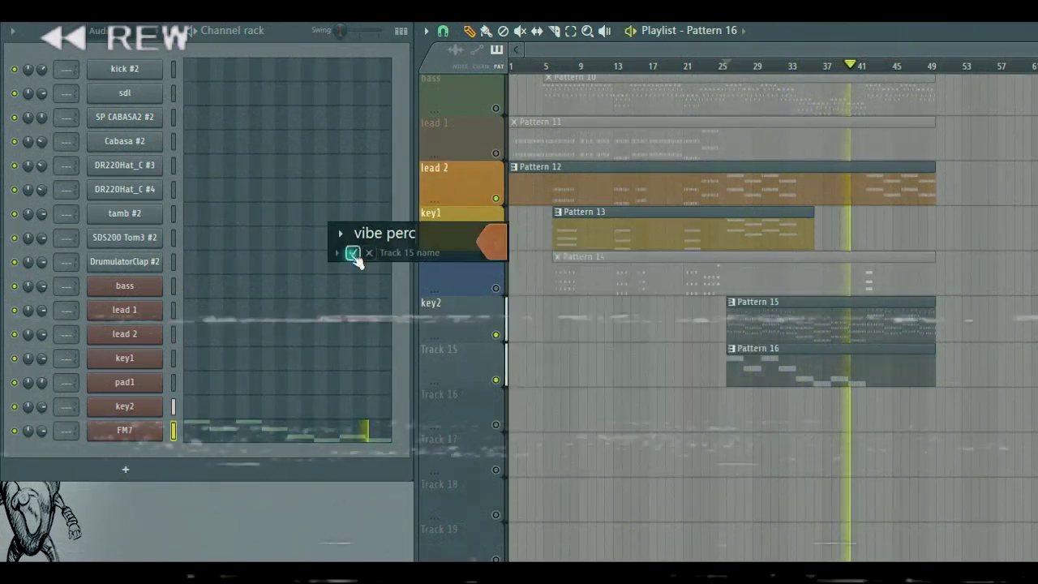
pyautogui.click(353, 253)
# Rename the channel rack's remaining FM7 channel "vibe".
pyautogui.rightClick(160, 431)
pyautogui.click(197, 412)
pyautogui.write('vibe')
pyautogui.press('Return')
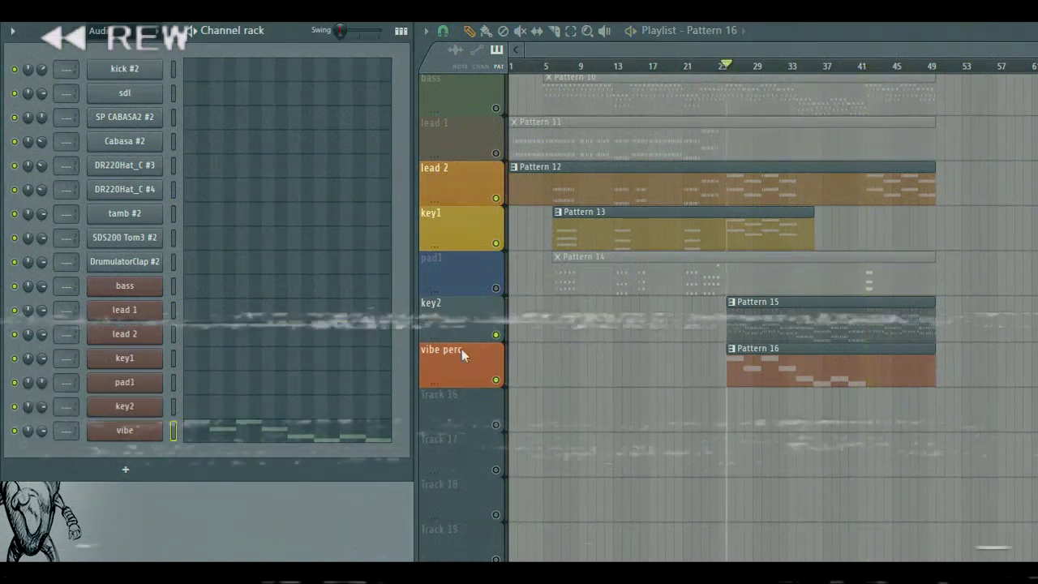
# Place the first note on C6 at the start of bar 1 in the new FM7 channel's piano roll.
pyautogui.scroll(-2, 462, 349)
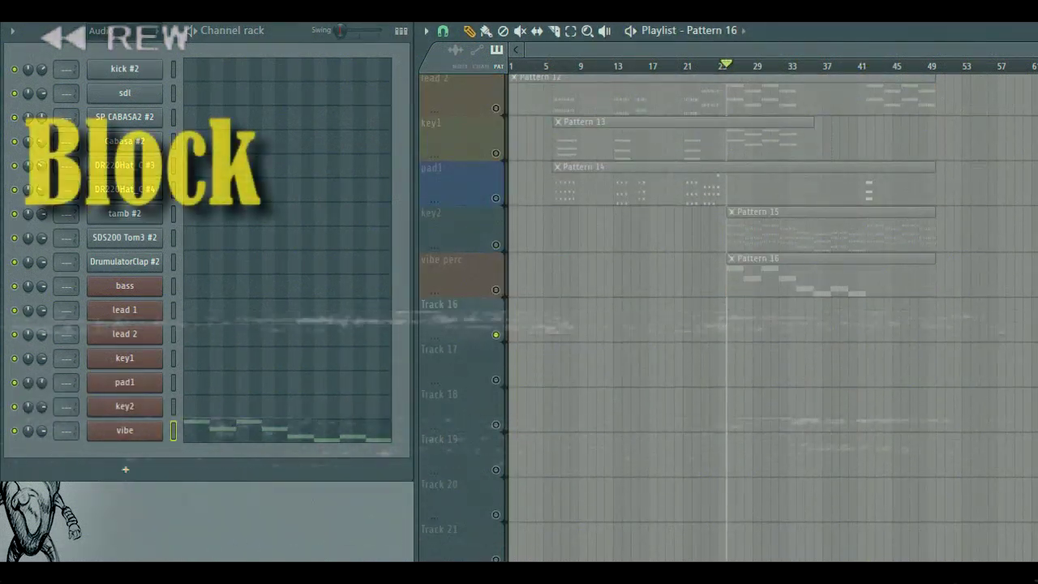
pyautogui.click(571, 469)
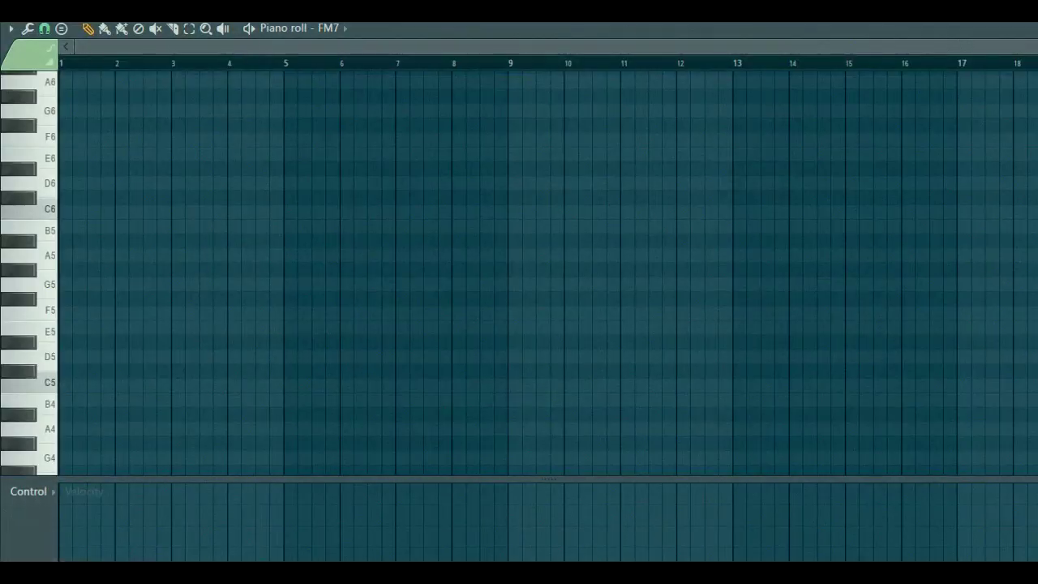
pyautogui.click(65, 212)
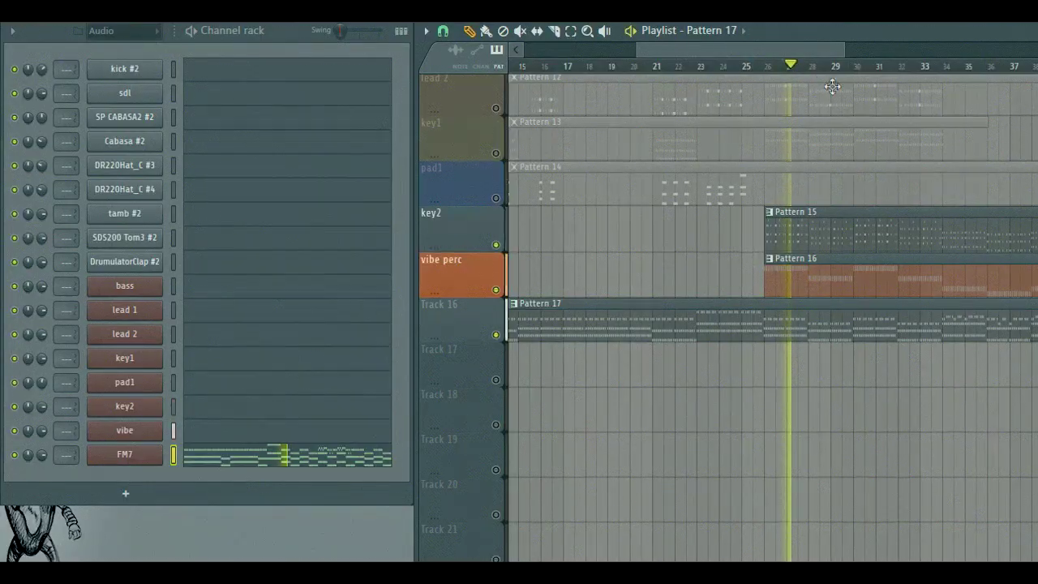
pyautogui.scroll(-3, 811, 71)
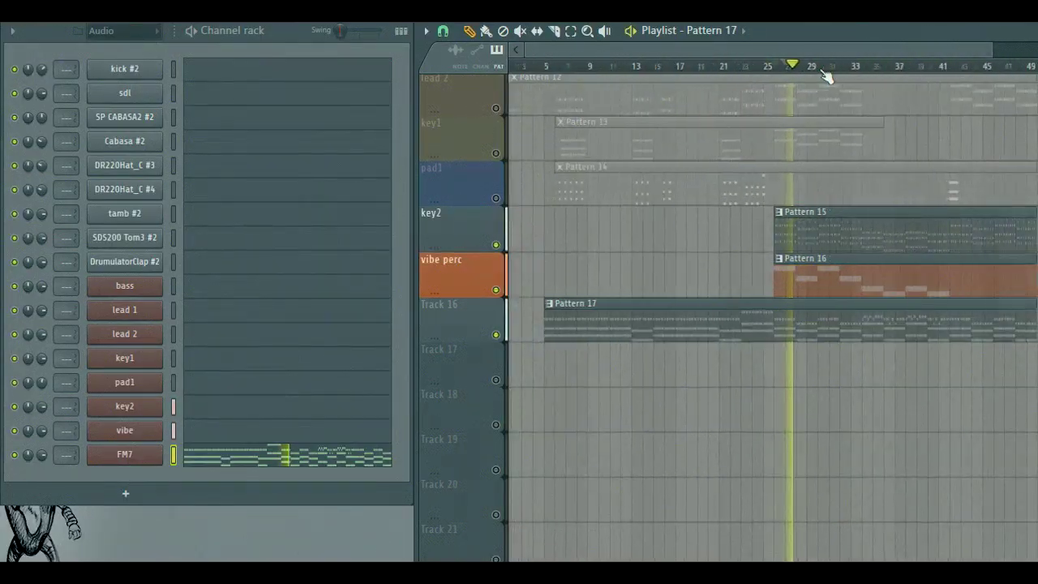
pyautogui.scroll(3, 837, 68)
pyautogui.scroll(-2, 842, 74)
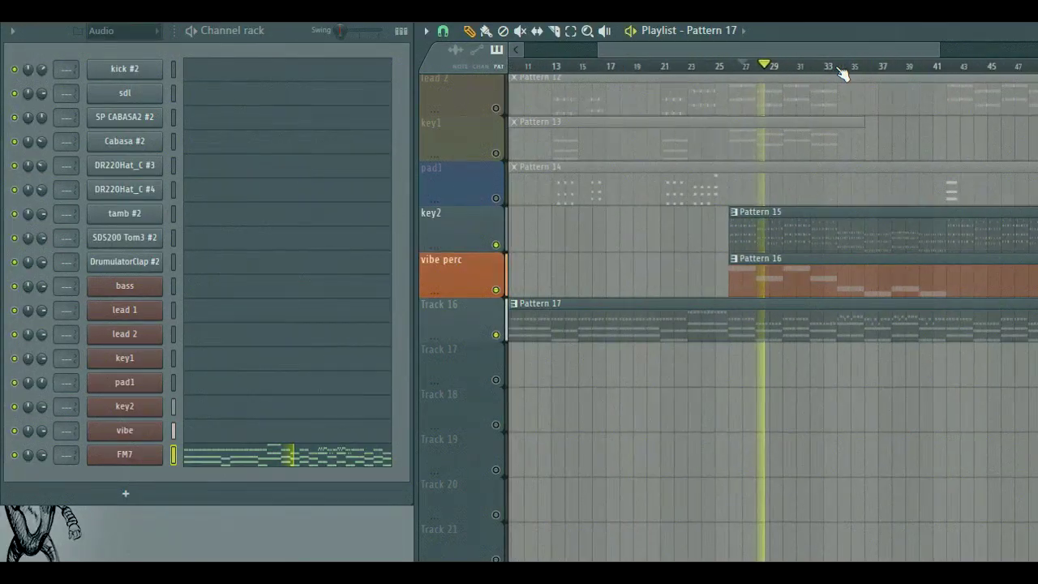
# Lower the amplitude envelope attack of the BLOCK preset in FM7's Easy Edit and set its timbre envelope attack to -59.
pyautogui.click(146, 458)
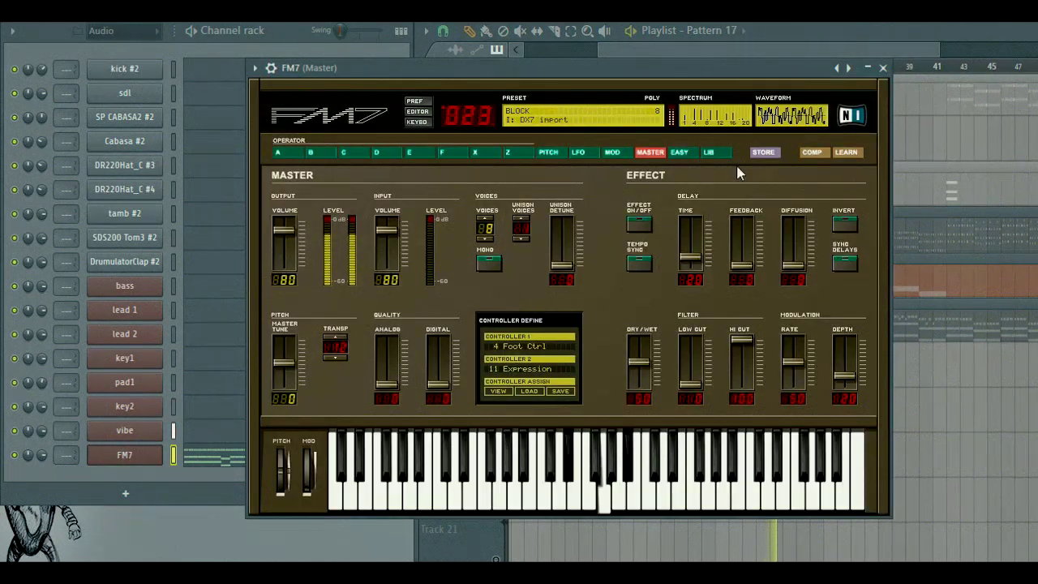
pyautogui.click(681, 153)
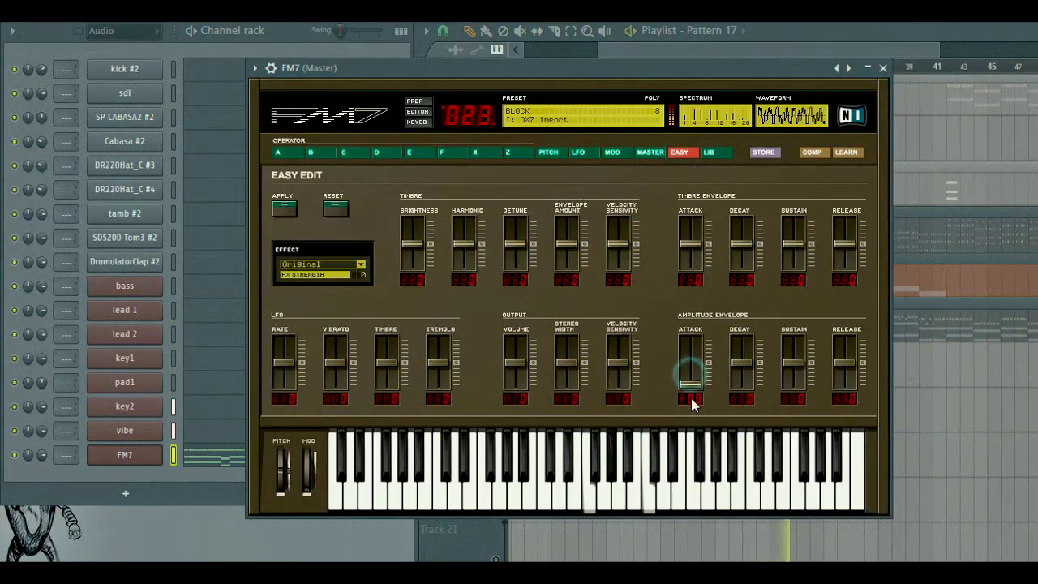
pyautogui.moveTo(694, 239); pyautogui.dragTo(703, 259)
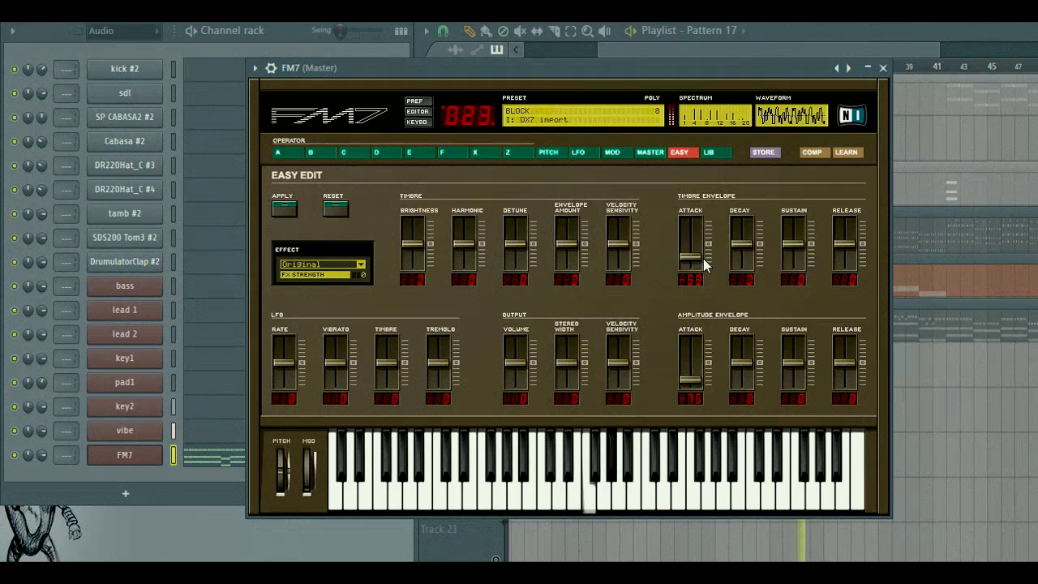
pyautogui.click(884, 68)
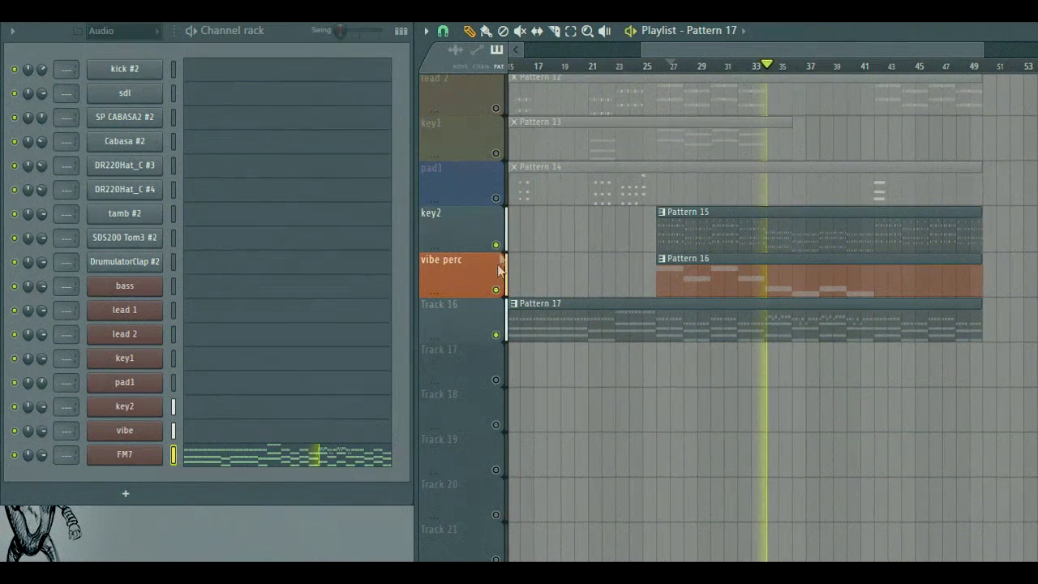
pyautogui.scroll(-2, 753, 71)
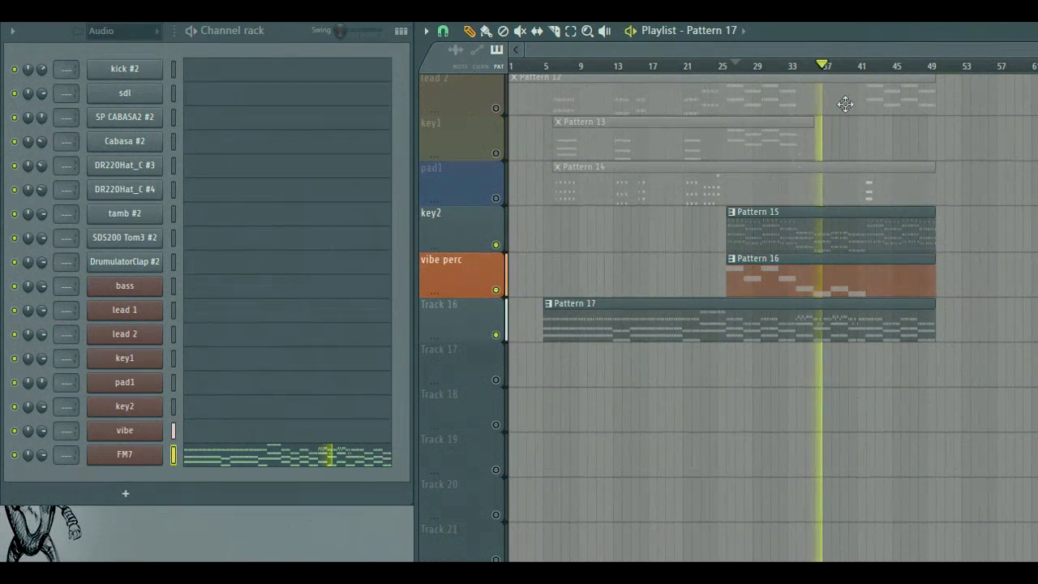
pyautogui.scroll(5, 879, 71)
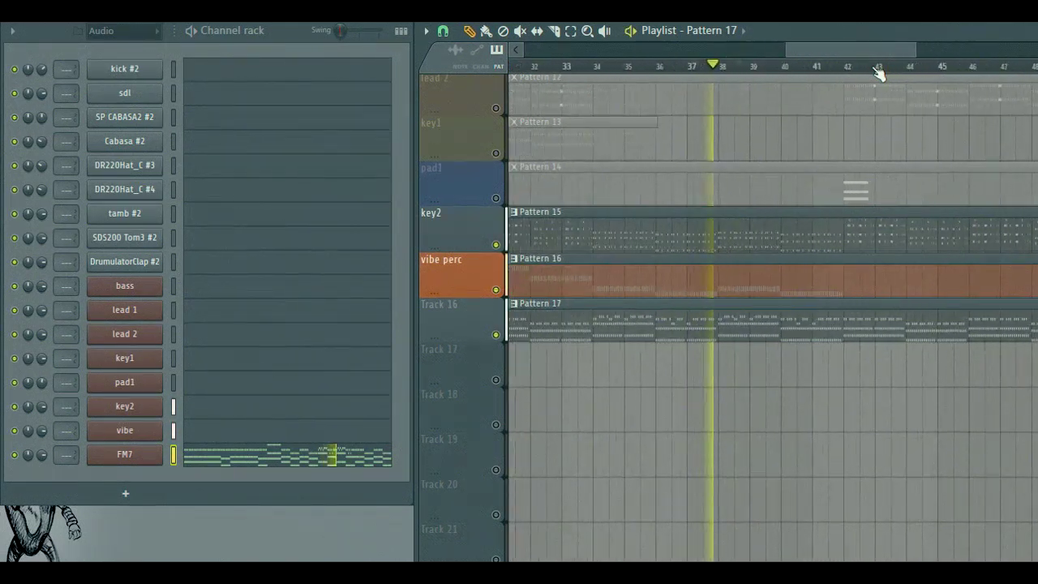
pyautogui.scroll(-5, 879, 73)
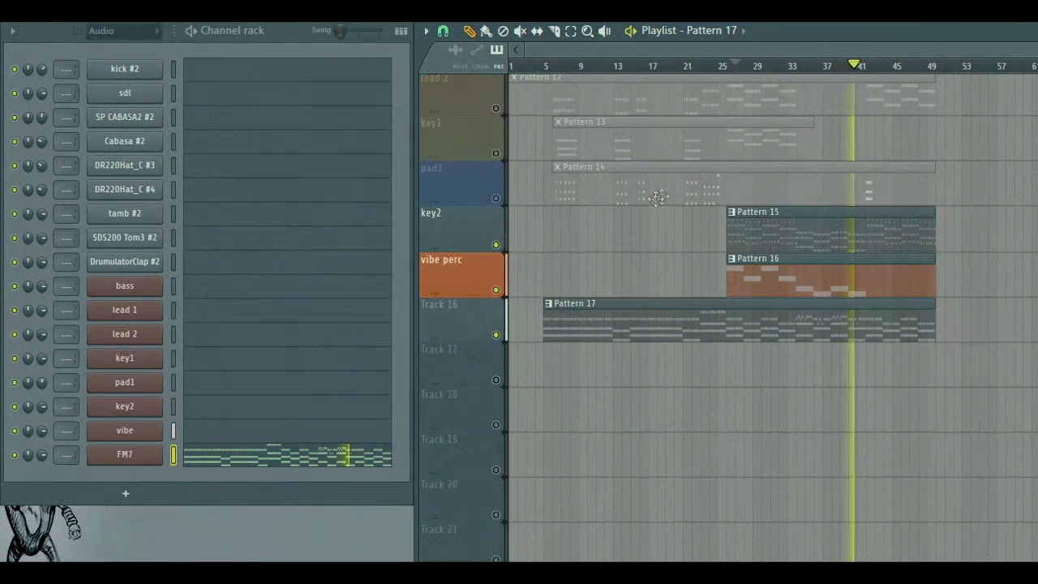
# Rename playlist Track 16 "blok perc" and give it a reddish-orange color.
pyautogui.rightClick(456, 318)
pyautogui.click(507, 254)
pyautogui.write('blok ')
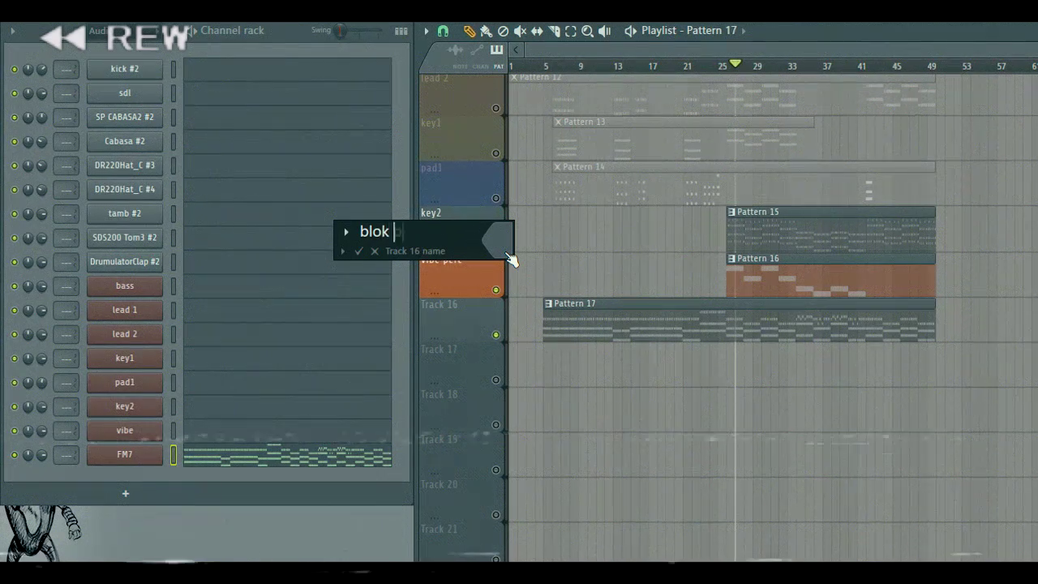
pyautogui.write('perc')
pyautogui.press('Return')
pyautogui.rightClick(458, 320)
pyautogui.click(519, 269)
pyautogui.click(542, 390)
# Rename the FM7 channel below vibe in the channel rack "blok".
pyautogui.rightClick(130, 457)
pyautogui.click(208, 412)
pyautogui.write('blok')
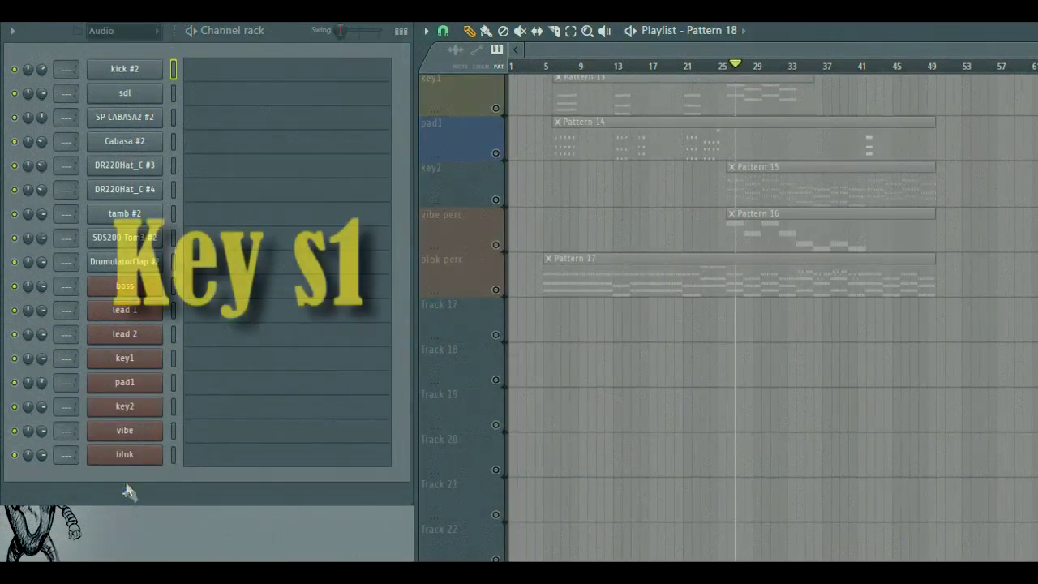
# Add another FM7 channel for the next key part and show the synth's Master page.
pyautogui.click(127, 491)
pyautogui.click(122, 90)
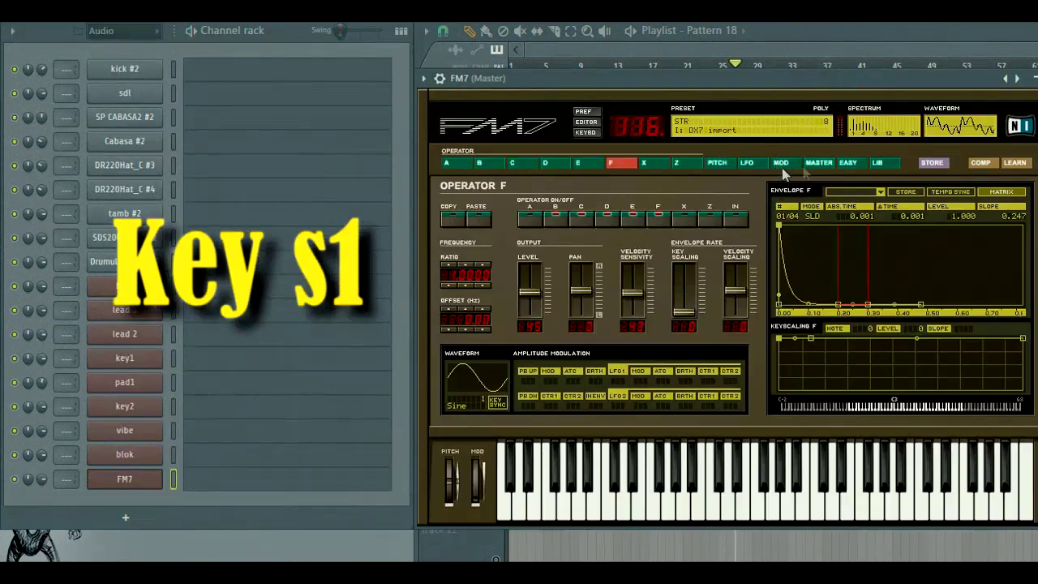
pyautogui.click(819, 163)
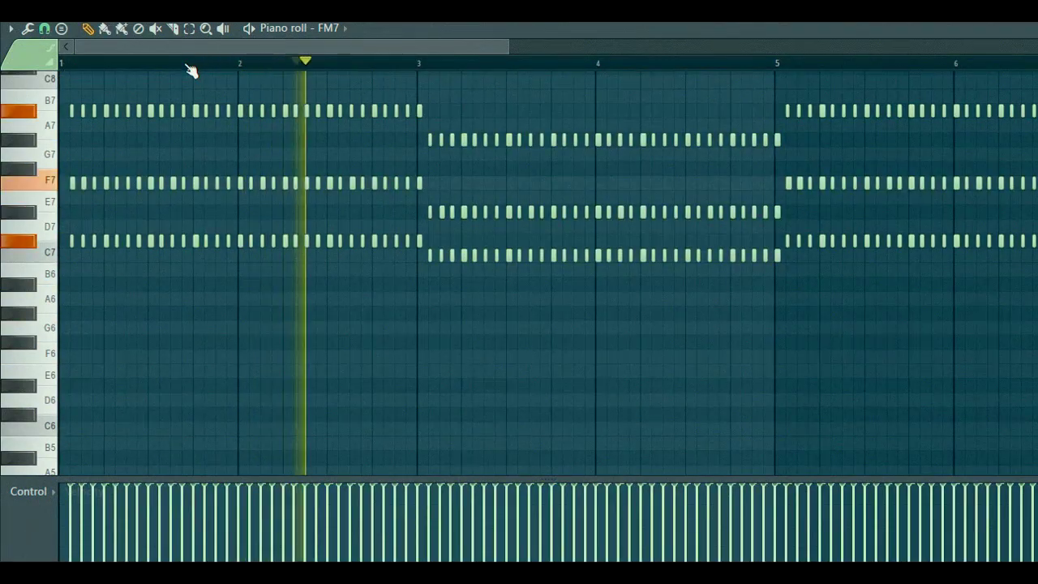
pyautogui.scroll(-3, 186, 65)
pyautogui.scroll(1, 279, 143)
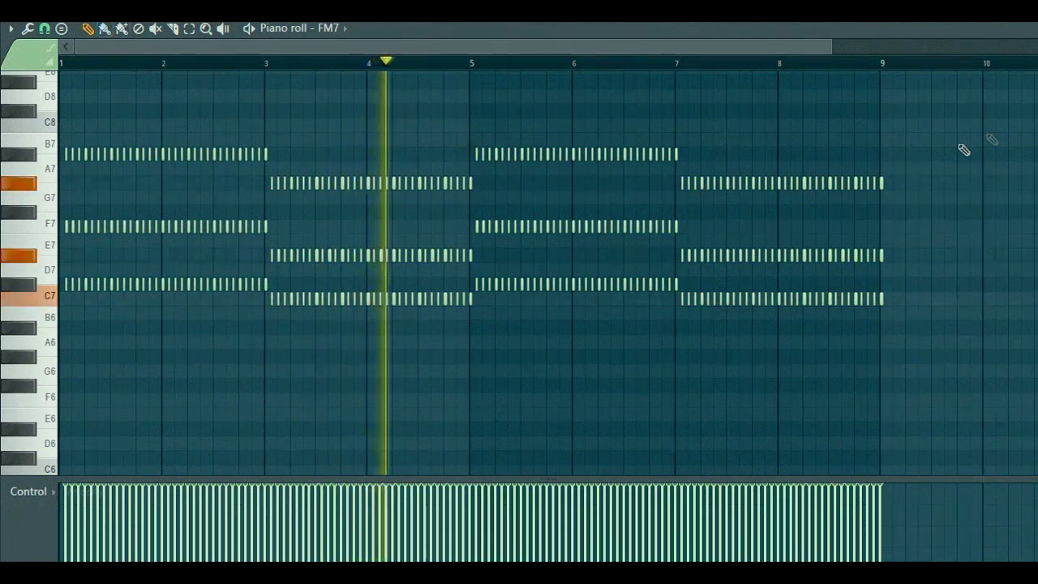
# Vary the velocities of the repeated chord notes across all eight bars of the FM7 pattern and audition the final bars.
pyautogui.moveTo(974, 127)
pyautogui.mouseDown()
pyautogui.moveTo(224, 380)
pyautogui.moveTo(78, 404)
pyautogui.mouseUp()
pyautogui.click(104, 29)
pyautogui.moveTo(66, 491); pyautogui.dragTo(81, 499)
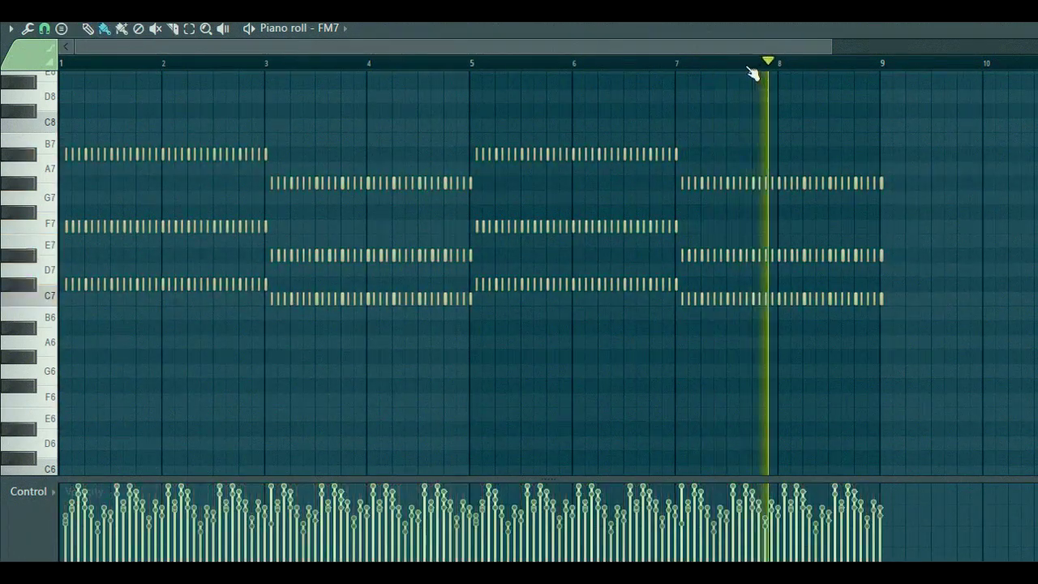
pyautogui.scroll(-1, 730, 73)
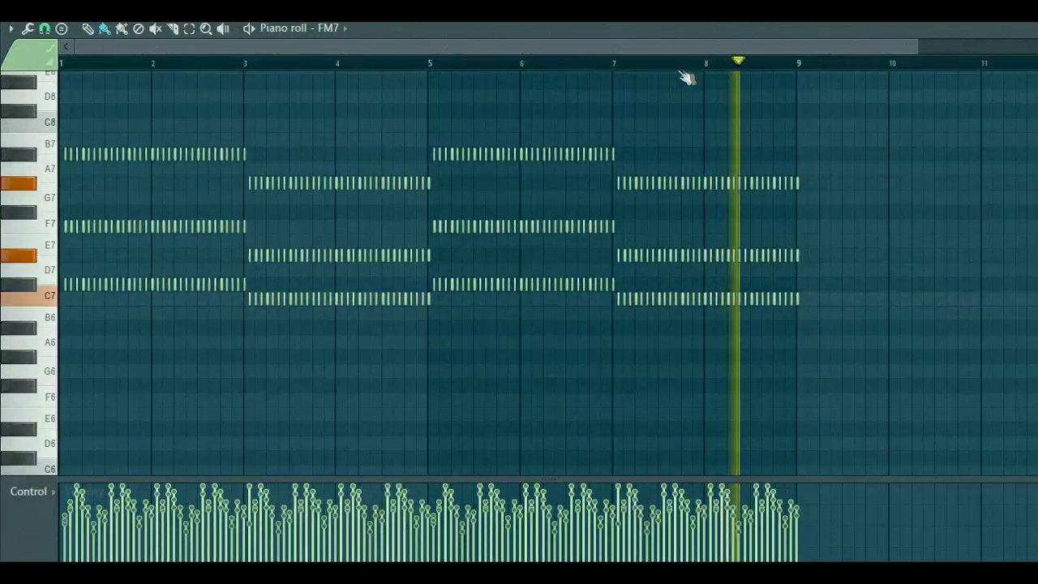
pyautogui.click(590, 65)
pyautogui.scroll(-4, 690, 106)
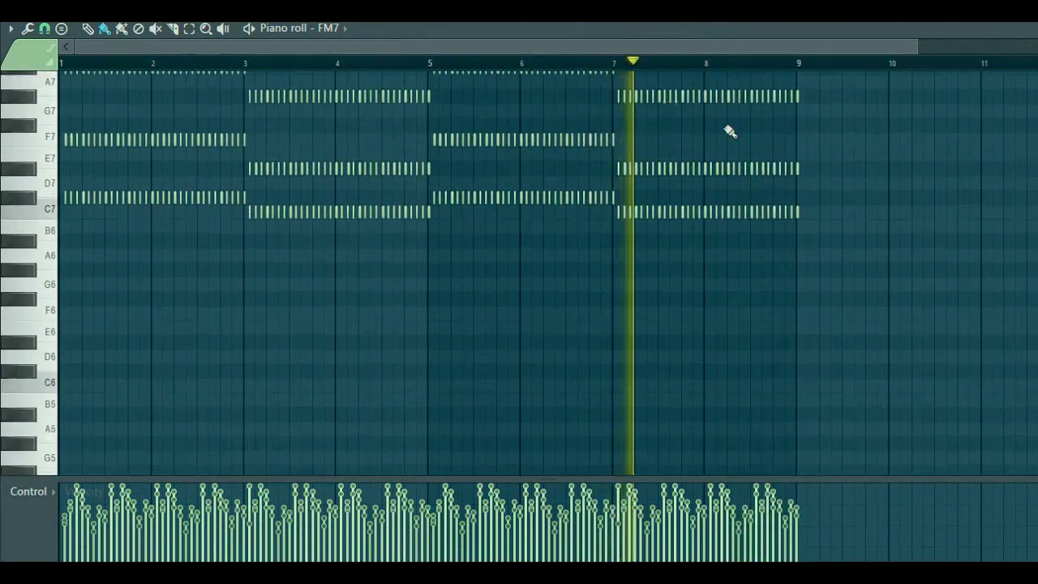
pyautogui.scroll(3, 997, 139)
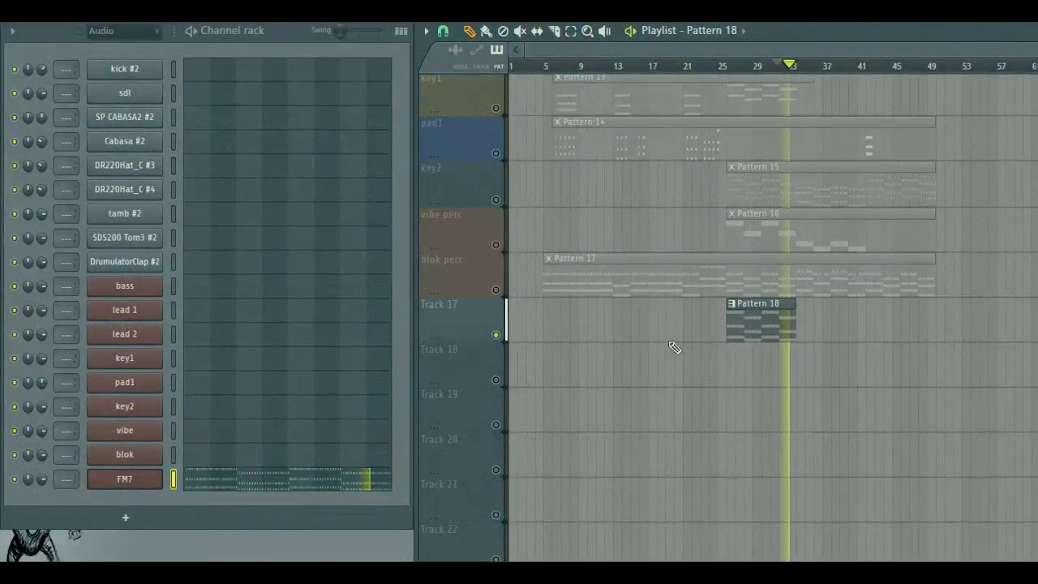
# Move the Pattern 18 clip on Track 17 to bar 34 and unmute the vibe perc, blok perc and key2 tracks to play along with it.
pyautogui.press('space')
pyautogui.moveTo(766, 321); pyautogui.dragTo(821, 305)
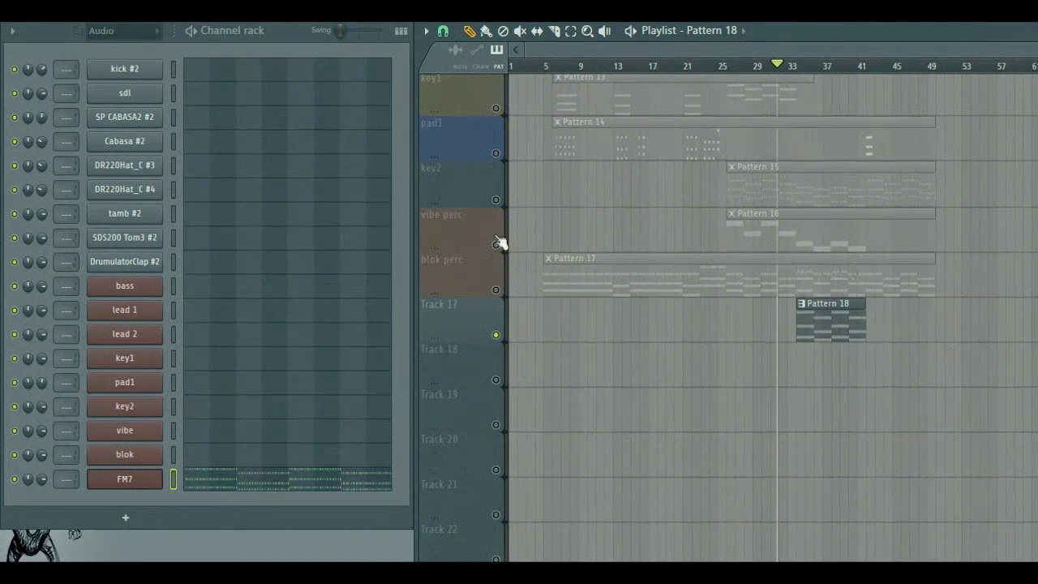
pyautogui.click(497, 243)
pyautogui.scroll(3, 799, 78)
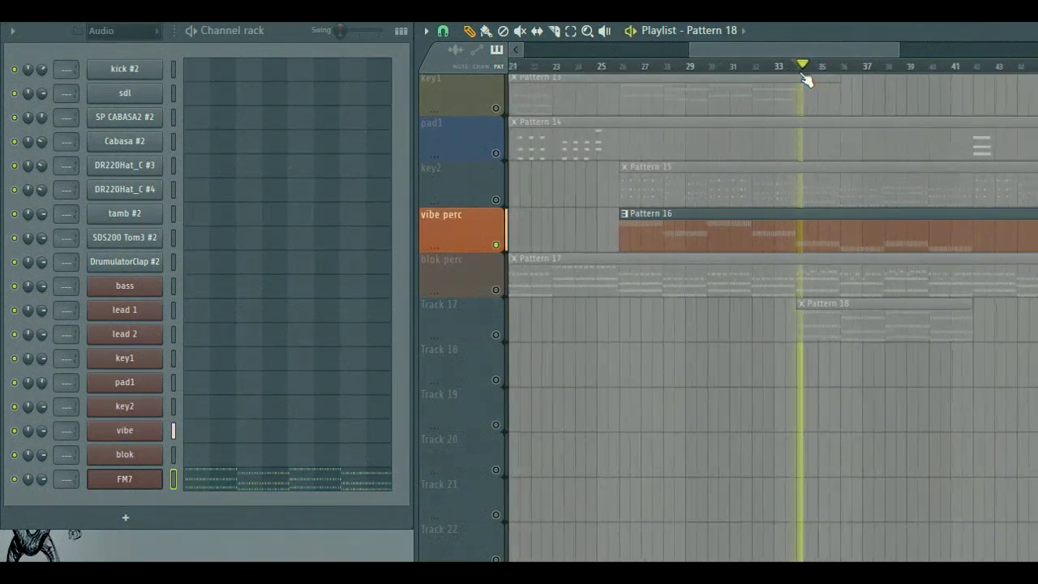
pyautogui.click(496, 290)
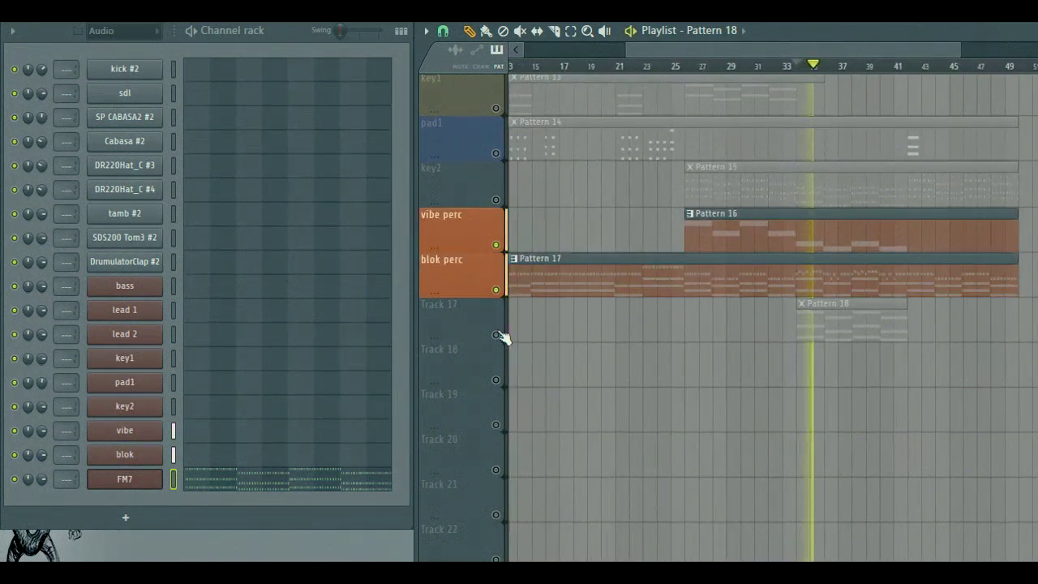
pyautogui.click(496, 336)
pyautogui.click(497, 199)
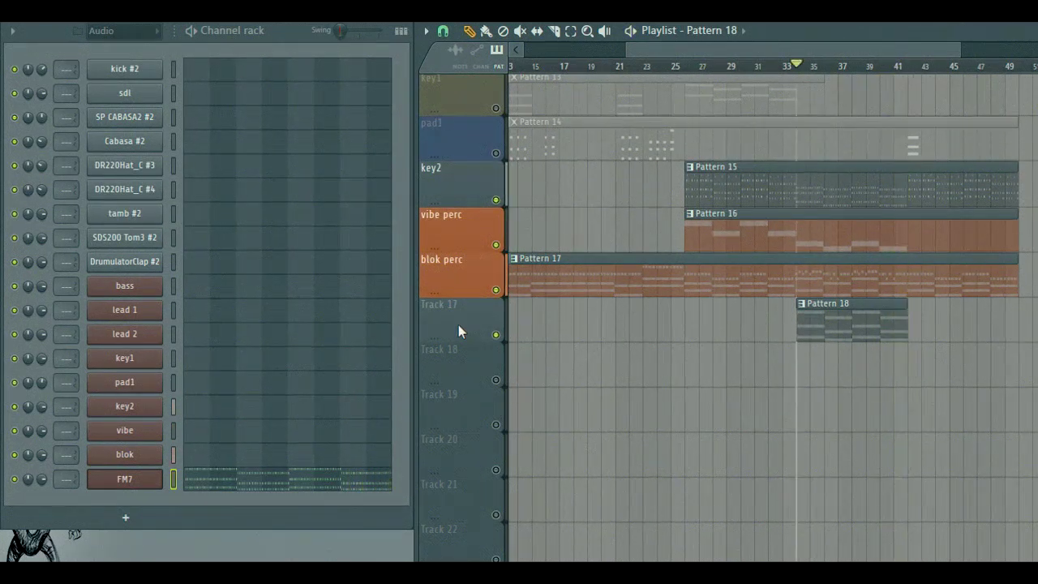
# Solo playlist Track 17 and rename it "key s1".
pyautogui.rightClick(496, 335)
pyautogui.rightClick(460, 325)
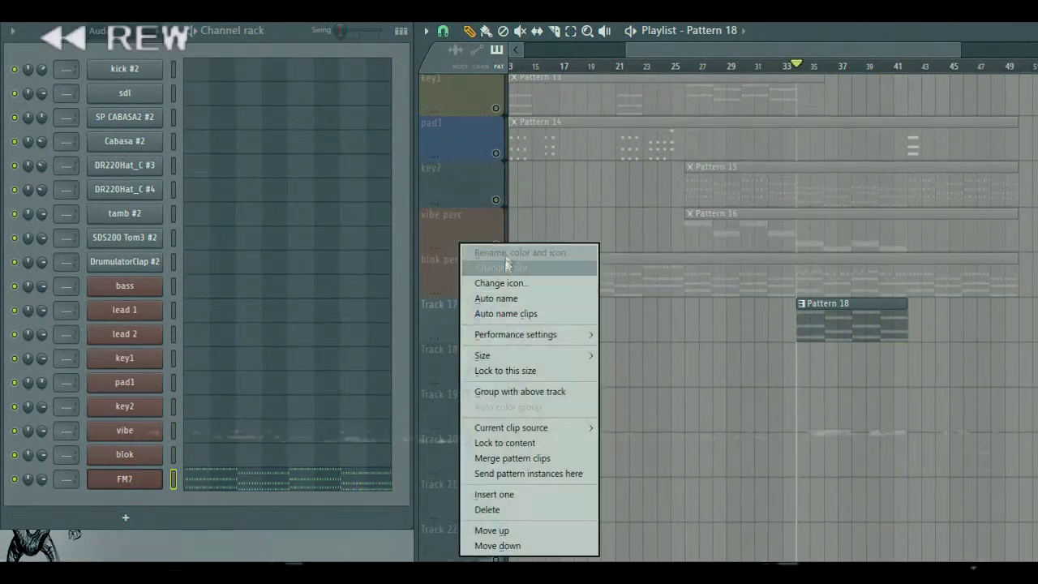
pyautogui.click(505, 253)
pyautogui.write('key s1')
pyautogui.press('Return')
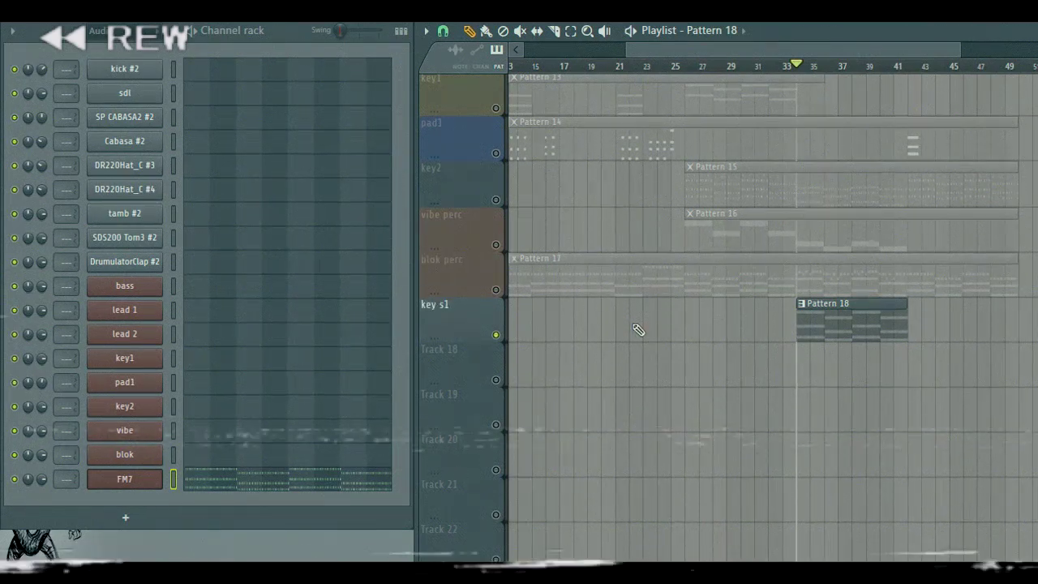
# Rename the FM7 channel below blok in the channel rack "key s1".
pyautogui.rightClick(164, 382)
pyautogui.click(206, 422)
pyautogui.write('key s1')
pyautogui.press('Return')
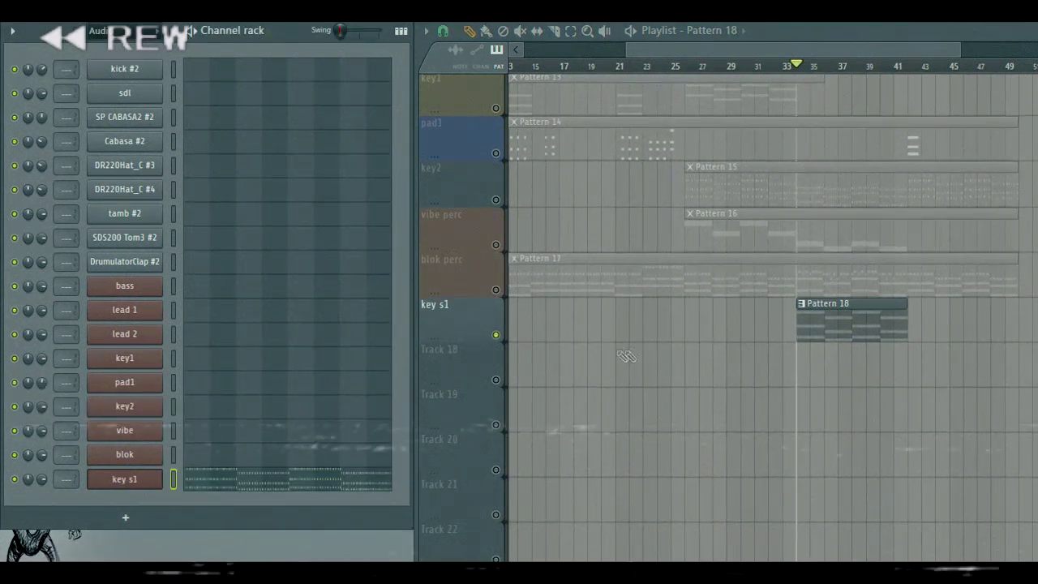
# Switch to the next pattern and add another FM7 channel below key s1.
pyautogui.scroll(-1, 461, 362)
pyautogui.press('+')
pyautogui.click(125, 517)
pyautogui.click(172, 90)
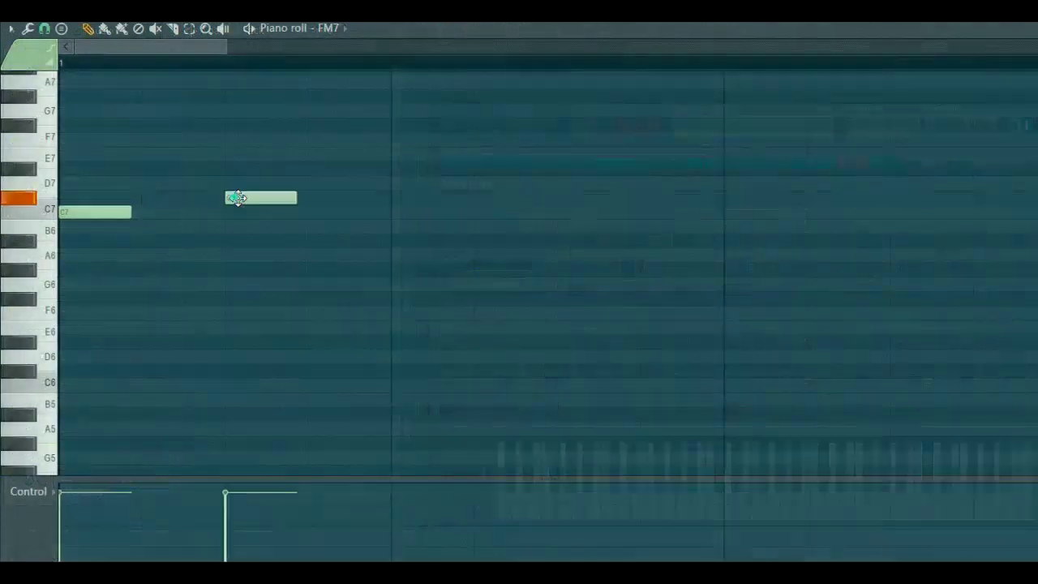
# Write an eight-bar melody of short notes between G#6 and D#7 for the new FM7 channel and play it back.
pyautogui.click(357, 198)
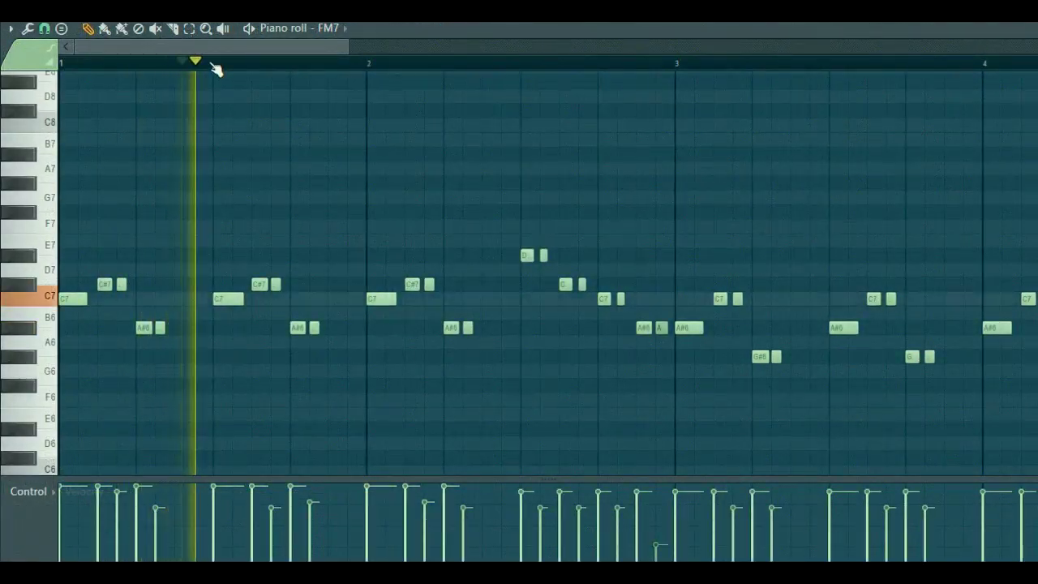
pyautogui.scroll(-3, 213, 68)
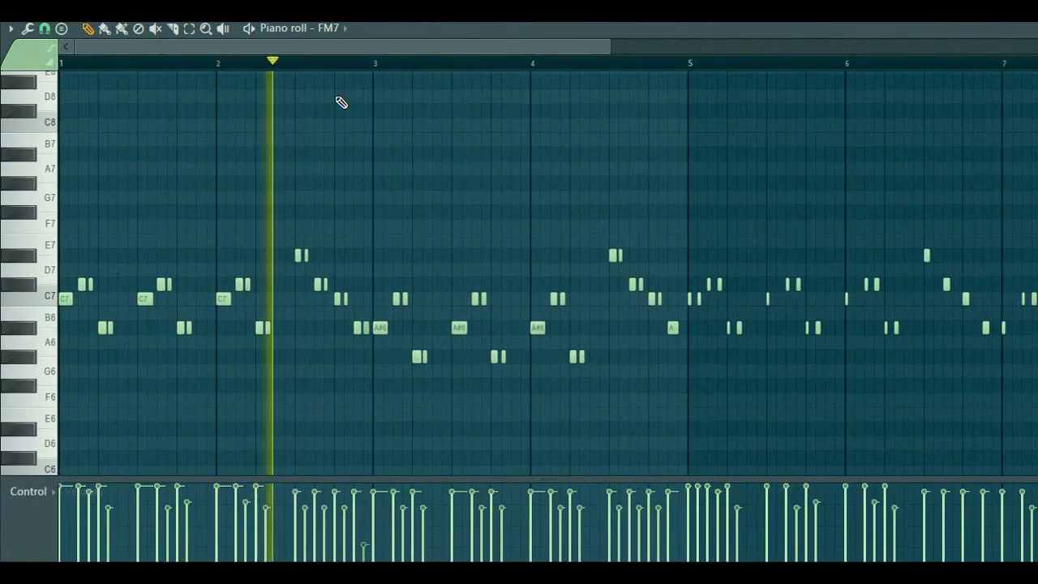
pyautogui.scroll(-2, 352, 73)
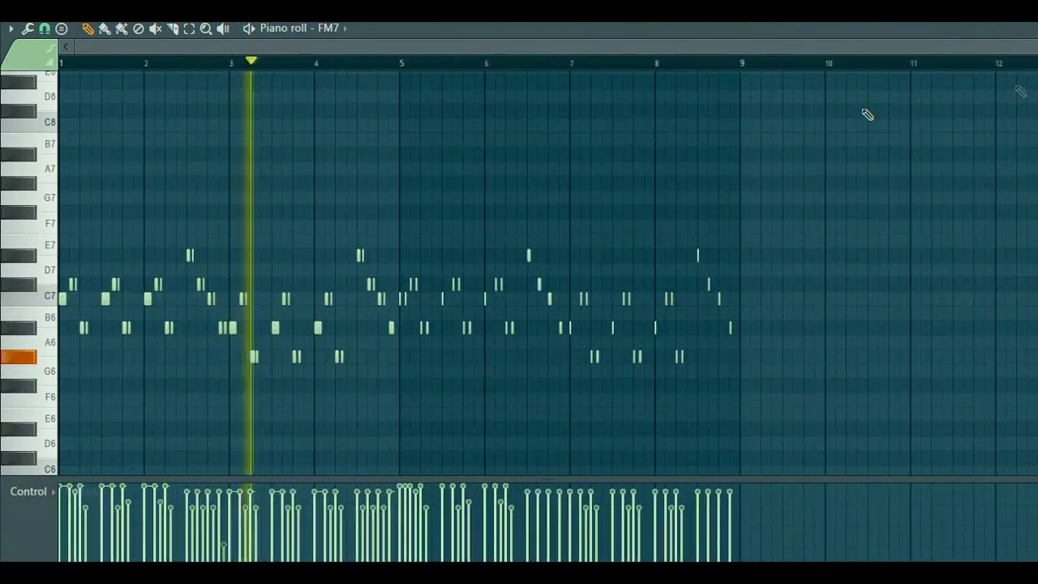
pyautogui.press('F7')
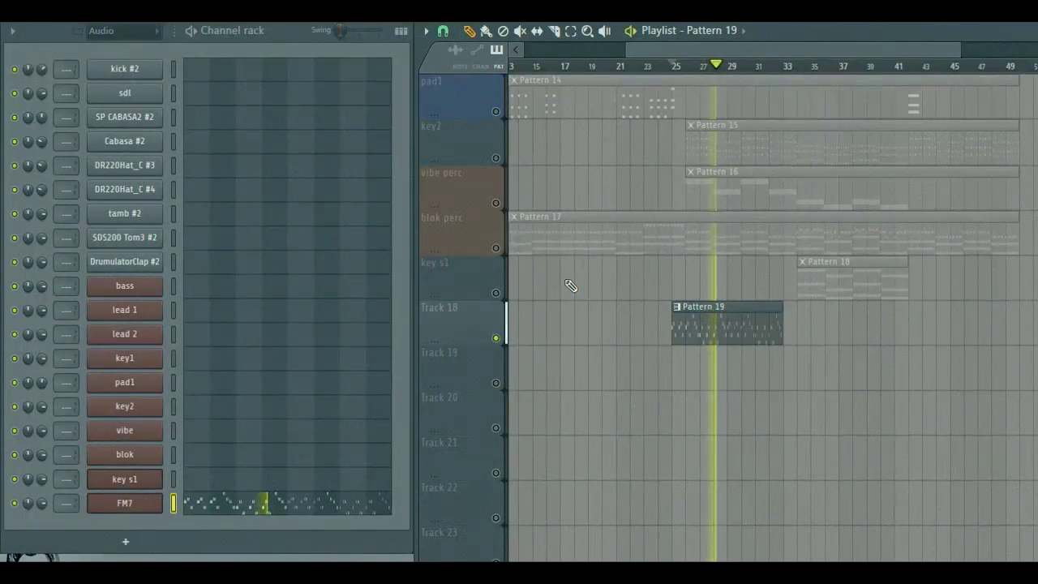
# Move the Pattern 19 clip to bar 34 and play it with the key s1, blok perc, vibe perc and key2 tracks unmuted.
pyautogui.moveTo(729, 335); pyautogui.dragTo(854, 336)
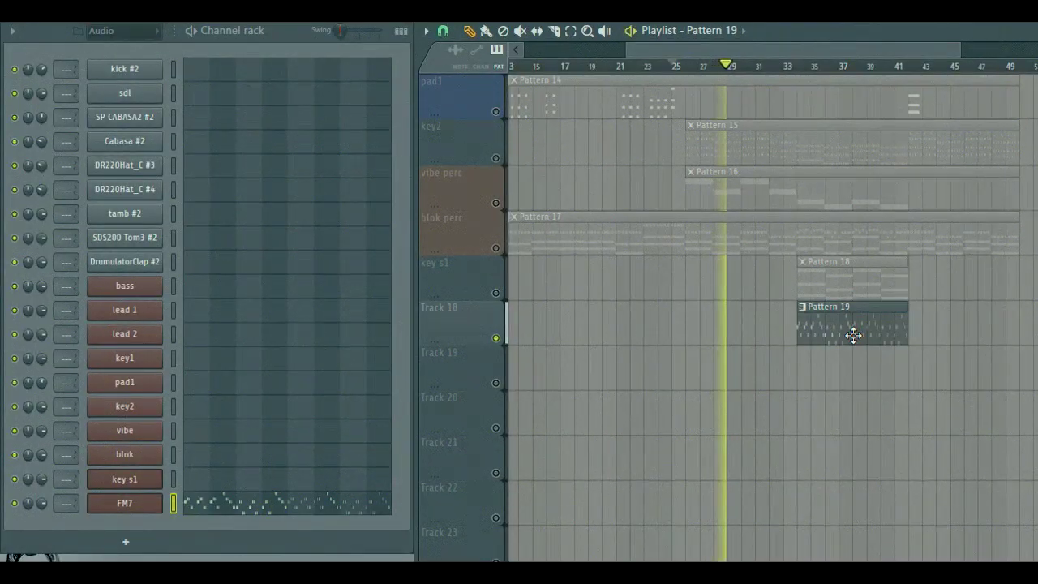
pyautogui.click(795, 66)
pyautogui.click(496, 294)
pyautogui.click(495, 248)
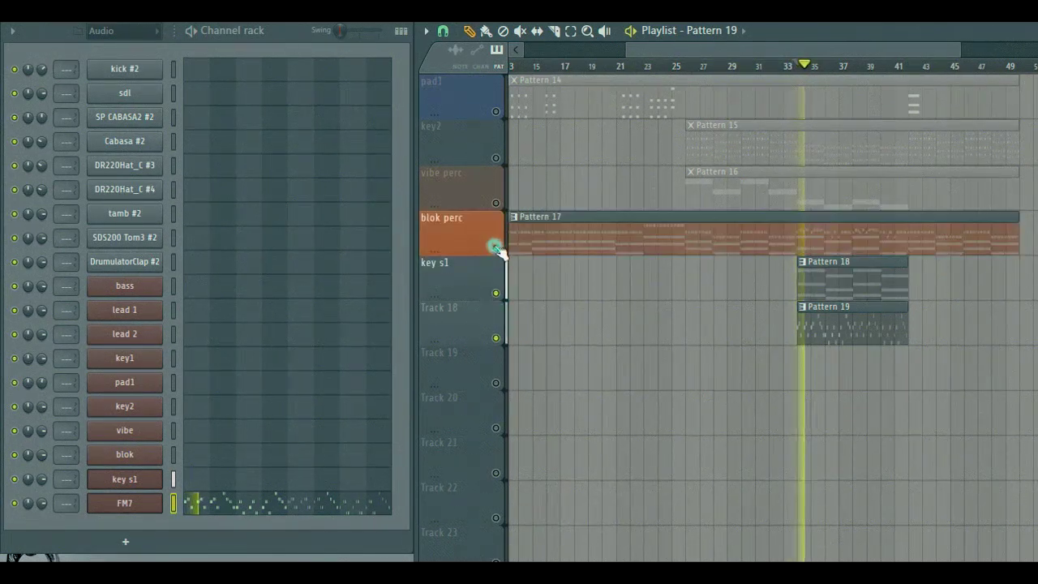
pyautogui.click(495, 202)
pyautogui.click(496, 158)
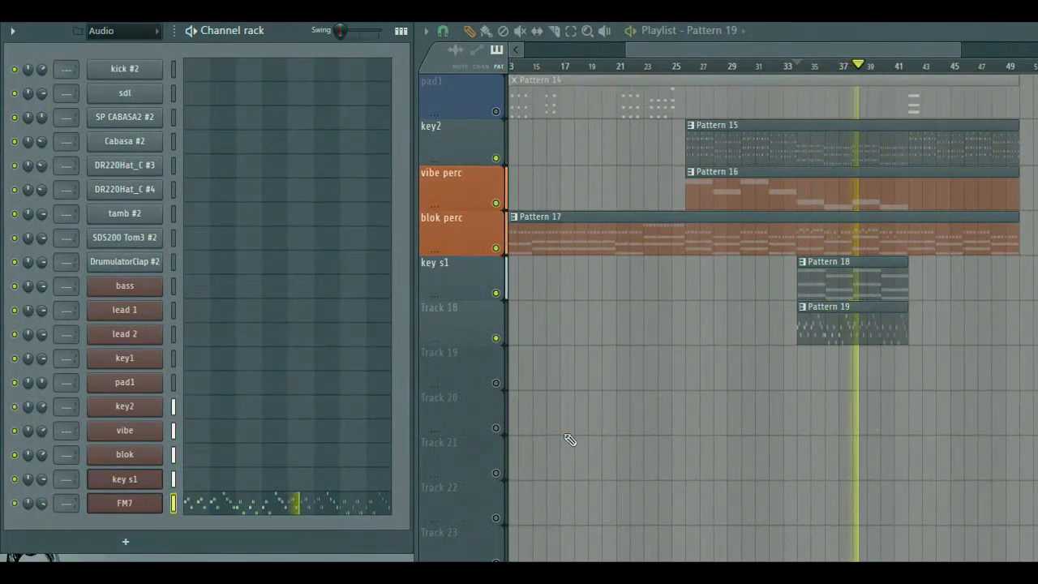
pyautogui.scroll(2, 865, 323)
pyautogui.scroll(-2, 865, 323)
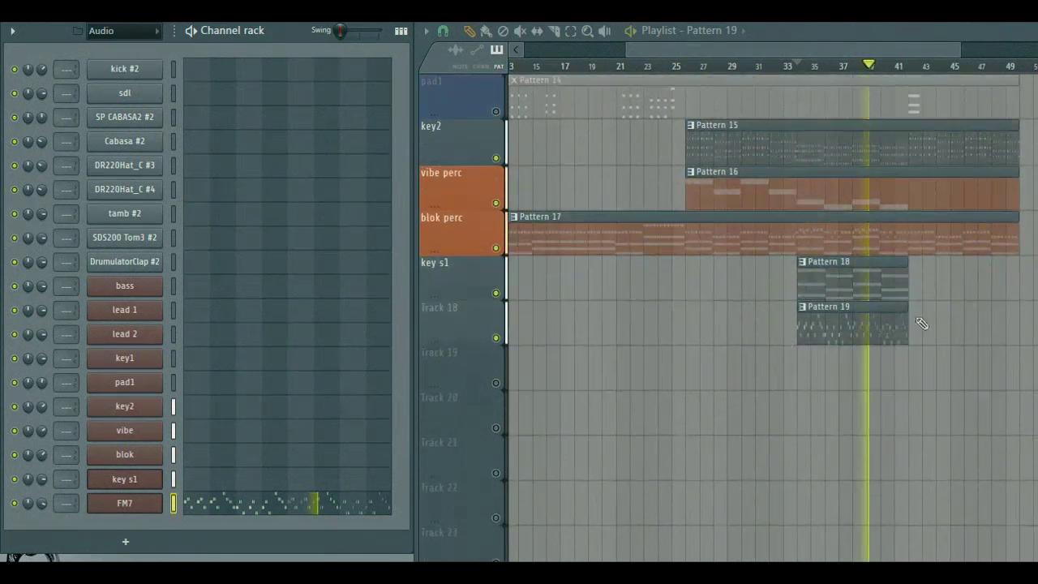
# Solo playlist Track 18, unmute key s1 alongside it, and rename Track 18 "keys s2".
pyautogui.rightClick(494, 336)
pyautogui.click(496, 293)
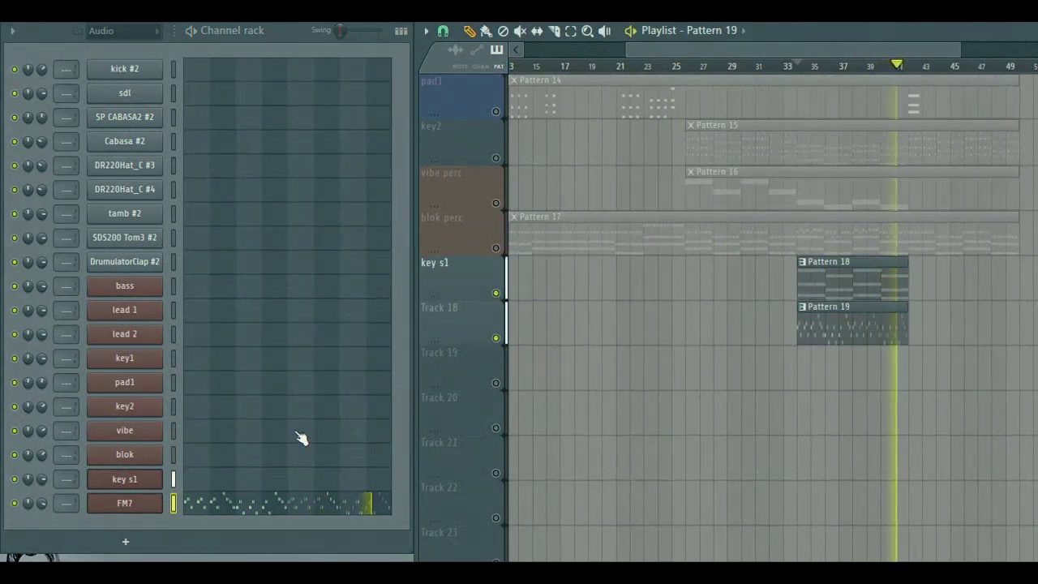
pyautogui.rightClick(452, 315)
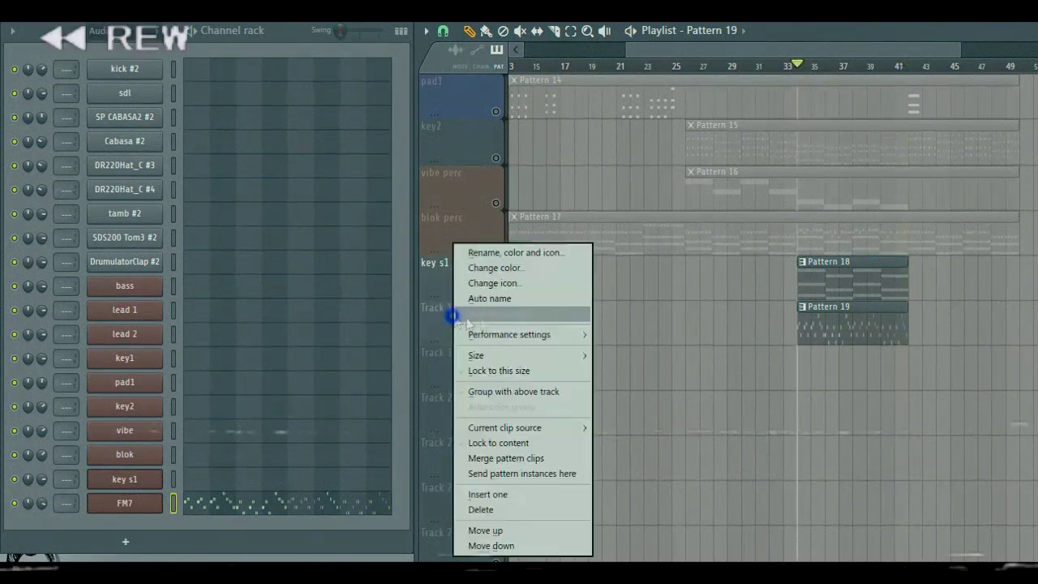
pyautogui.click(500, 255)
pyautogui.write('keys s2')
pyautogui.press('Return')
# Rename the FM7 channel below key s1 in the channel rack "key s2".
pyautogui.rightClick(129, 507)
pyautogui.click(209, 415)
pyautogui.write('kes')
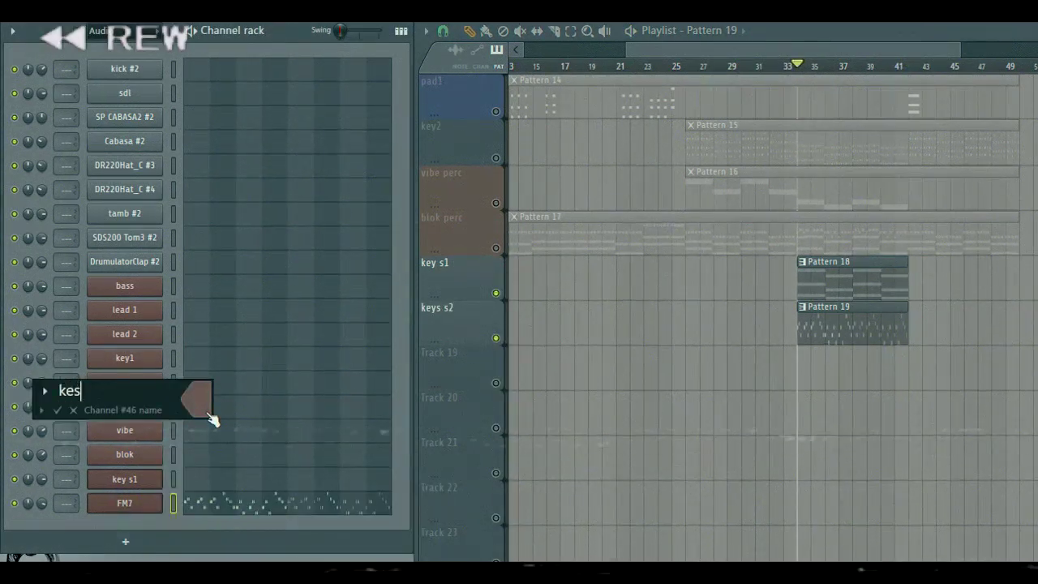
pyautogui.press('BackSpace')
pyautogui.write('y')
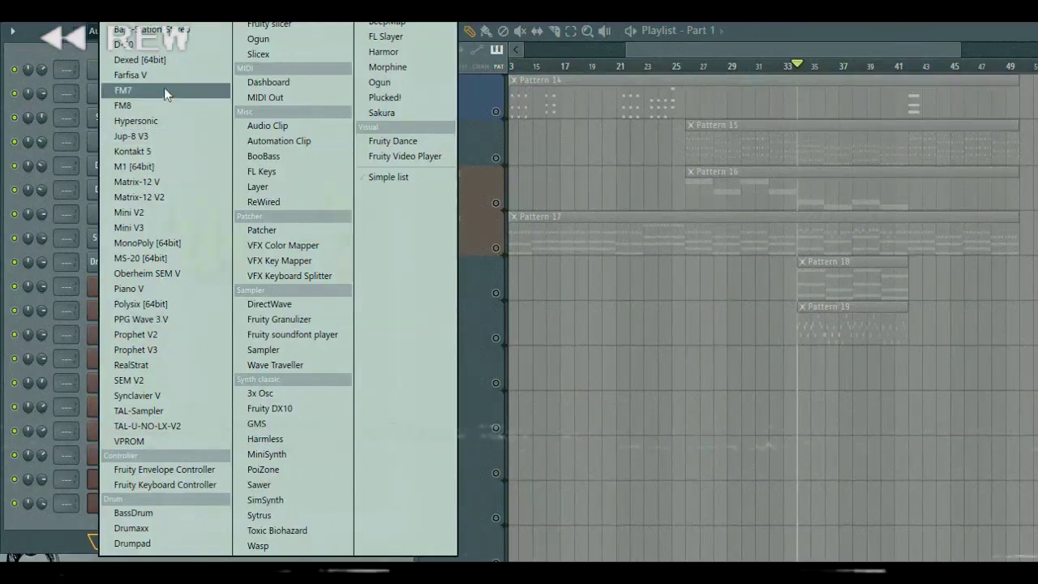
# Add another FM7 channel and write a part of sustained chords for it, starting with F5 and C5 in bar 1.
pyautogui.click(164, 89)
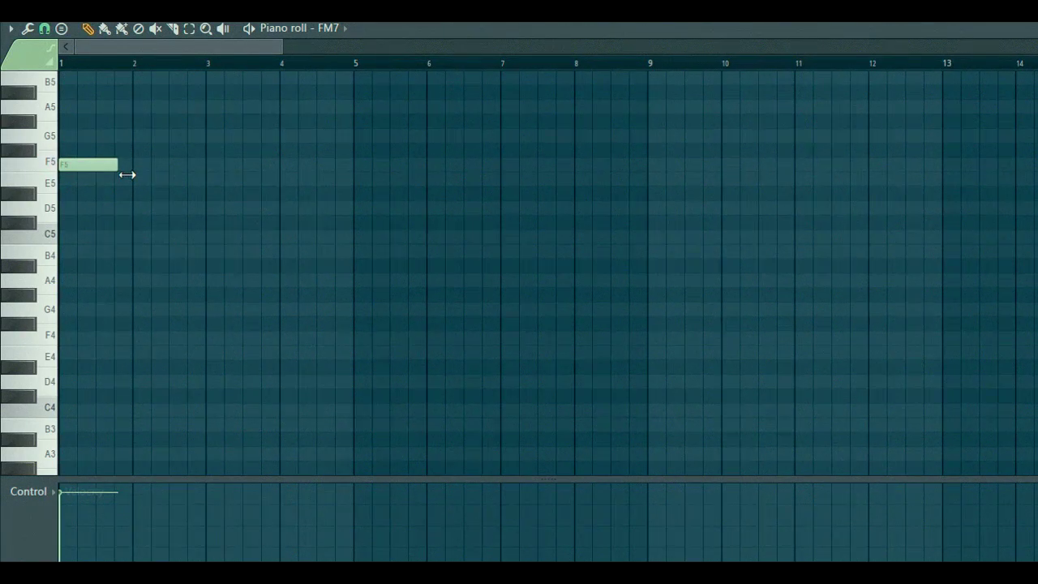
pyautogui.click(73, 236)
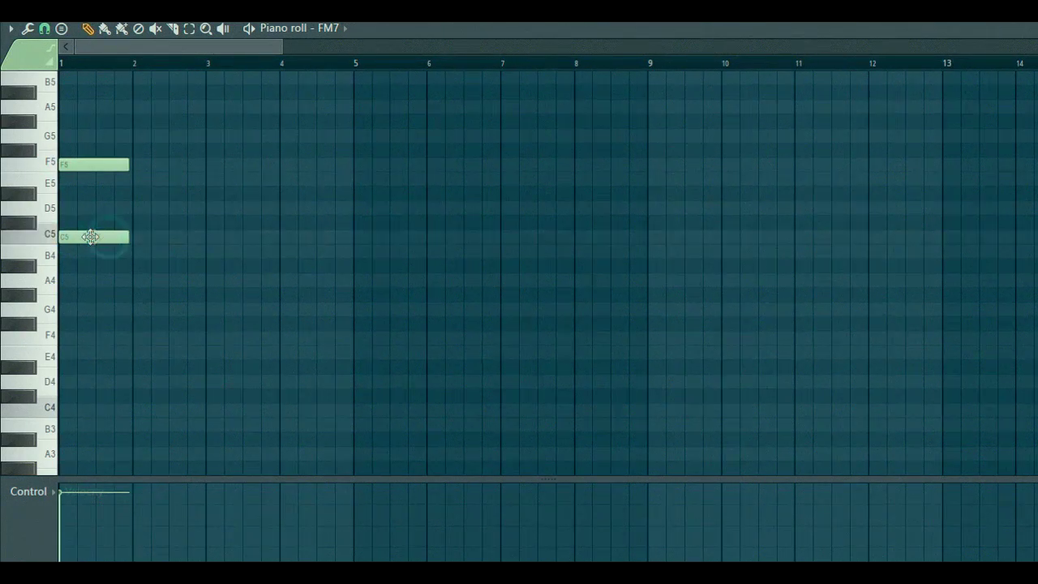
pyautogui.moveTo(124, 154); pyautogui.dragTo(138, 248)
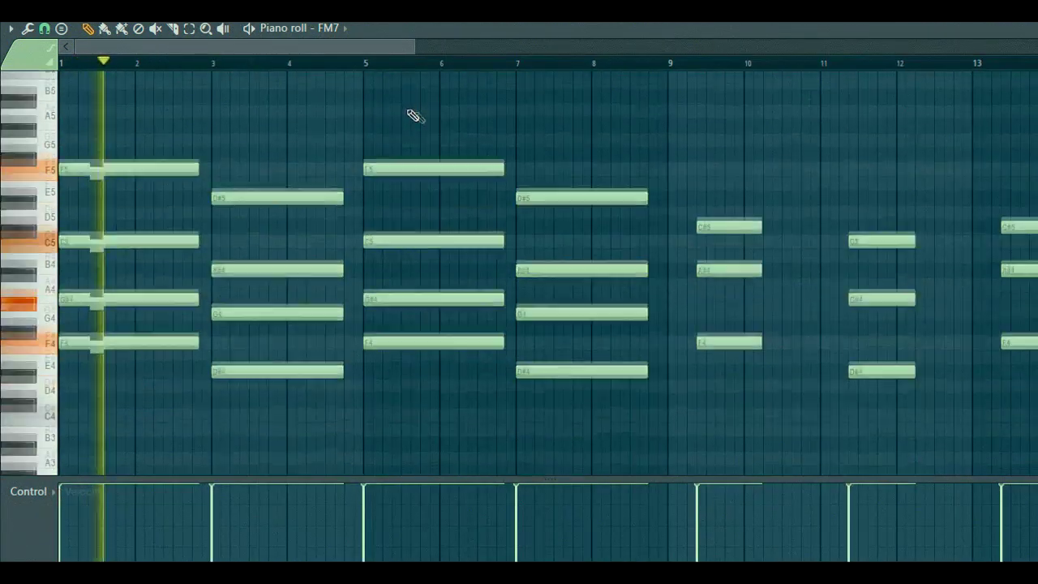
pyautogui.scroll(3, 560, 190)
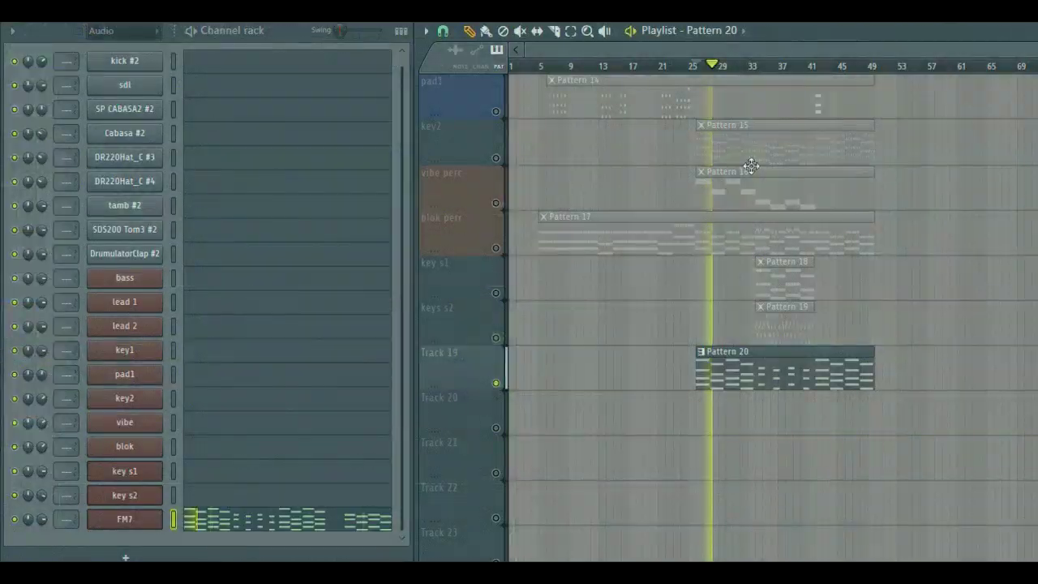
# Unmute the blok perc, vibe perc and key2 tracks to hear them with the Pattern 20 chords.
pyautogui.click(498, 247)
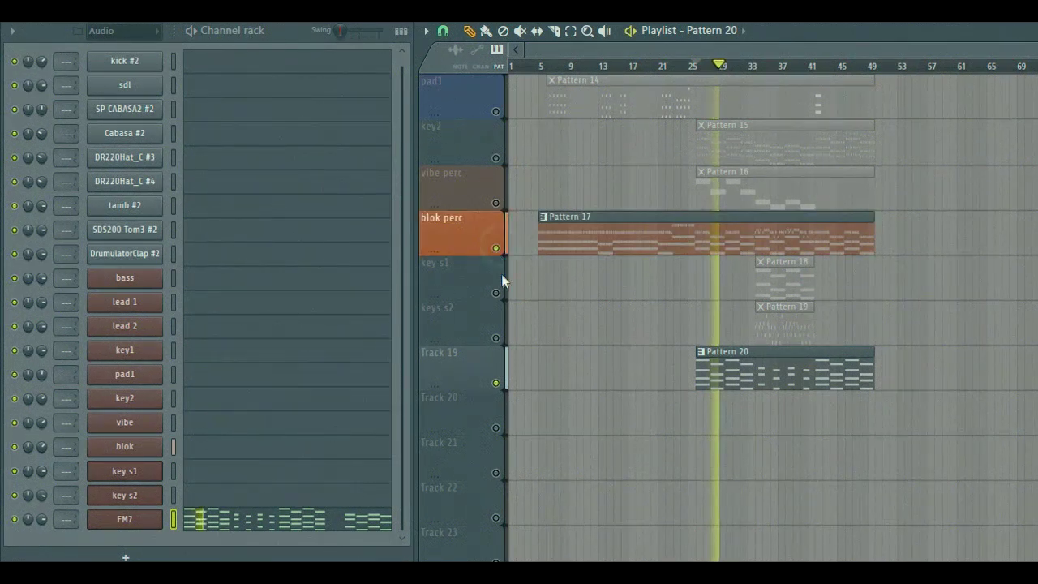
pyautogui.scroll(2, 503, 275)
pyautogui.click(499, 293)
pyautogui.click(499, 248)
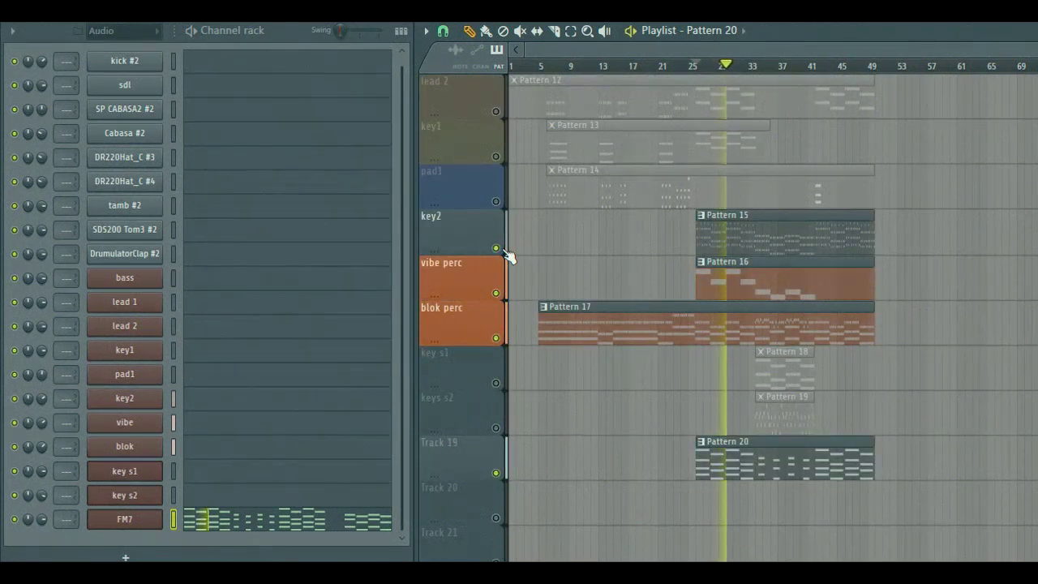
# Unmute the key1, lead 2 and bass tracks in the playlist.
pyautogui.scroll(2, 498, 218)
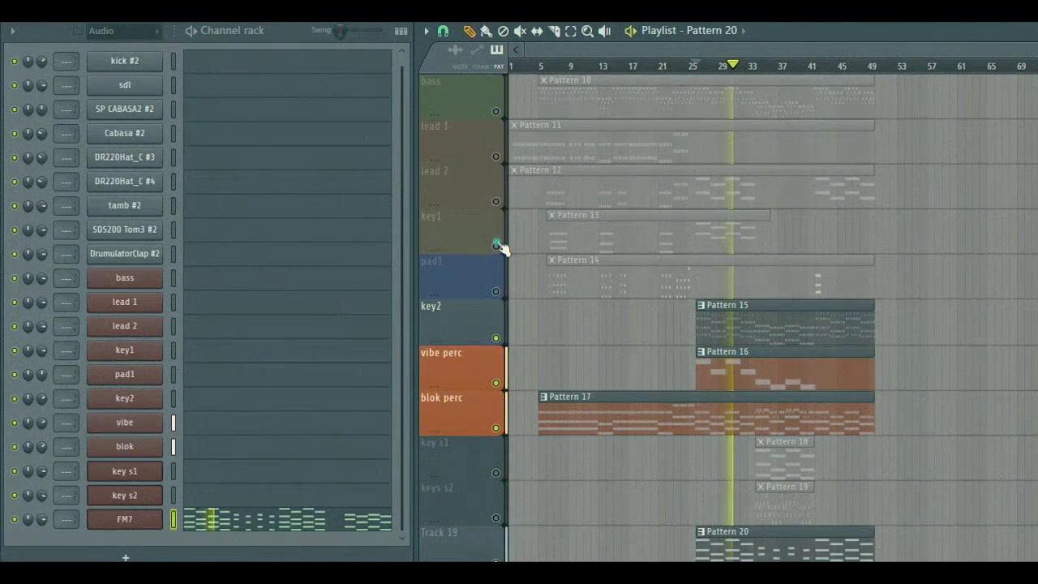
pyautogui.click(498, 247)
pyautogui.click(495, 203)
pyautogui.scroll(1, 499, 213)
pyautogui.scroll(2, 509, 255)
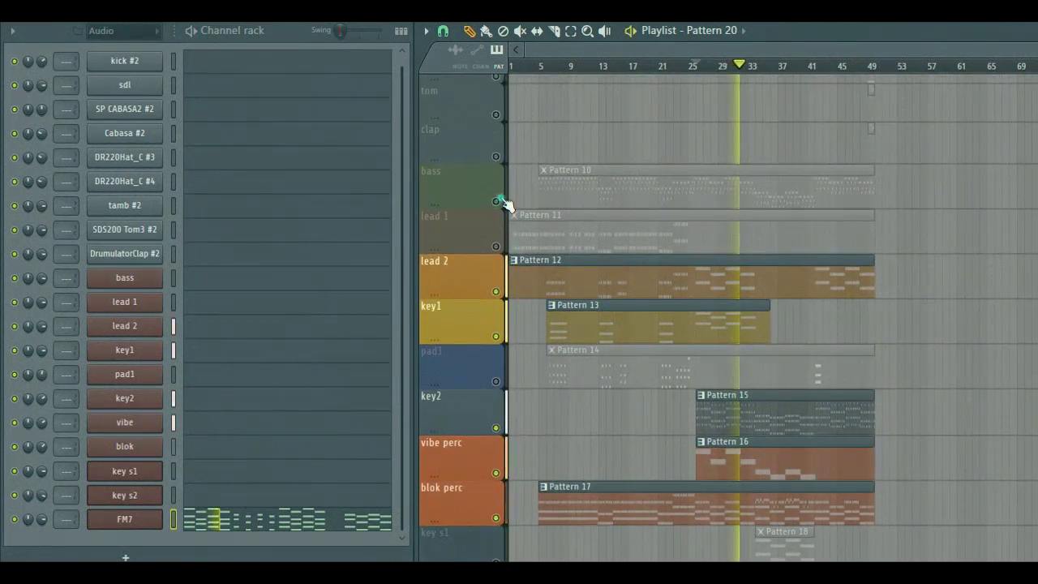
pyautogui.click(503, 203)
# Unmute the kick, cabasa, cabasa 2 and hat percussion tracks in the playlist.
pyautogui.scroll(5, 535, 223)
pyautogui.scroll(1, 535, 223)
pyautogui.click(495, 177)
pyautogui.click(498, 103)
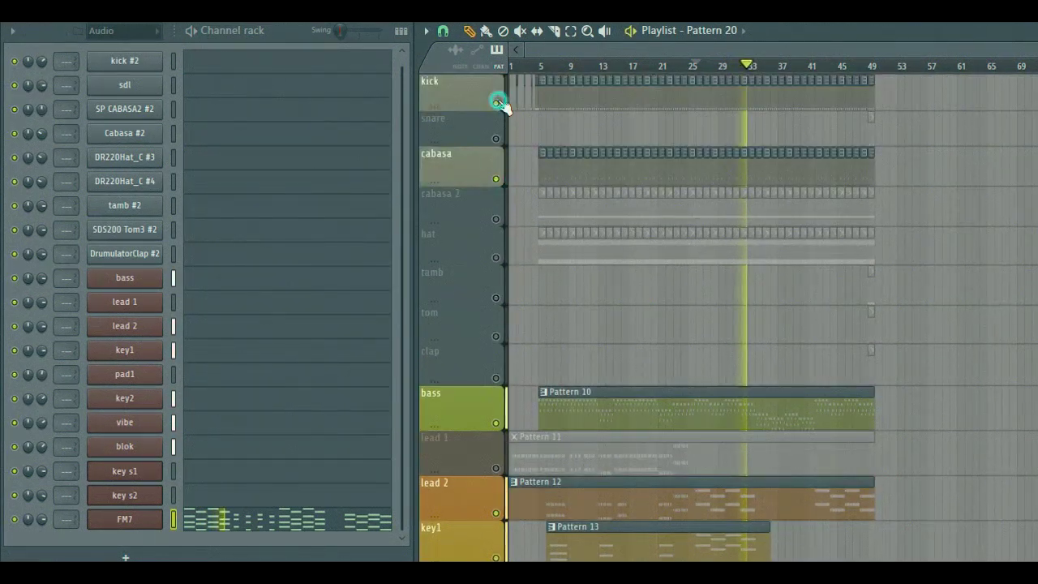
pyautogui.moveTo(497, 220); pyautogui.dragTo(501, 259)
# Unmute the key s1 and keys s2 tracks in the playlist.
pyautogui.scroll(-9, 508, 304)
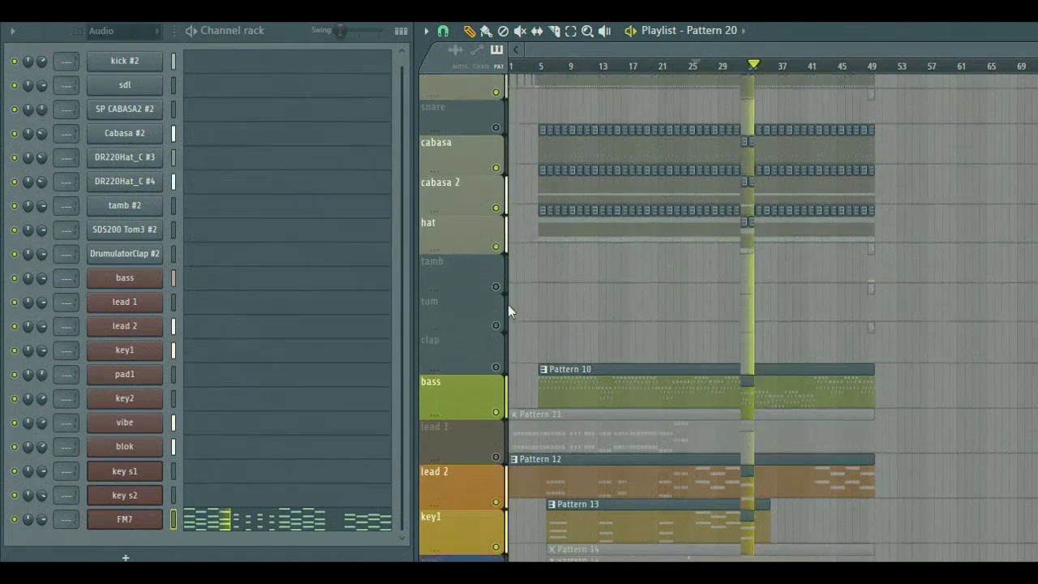
pyautogui.click(495, 379)
pyautogui.click(496, 424)
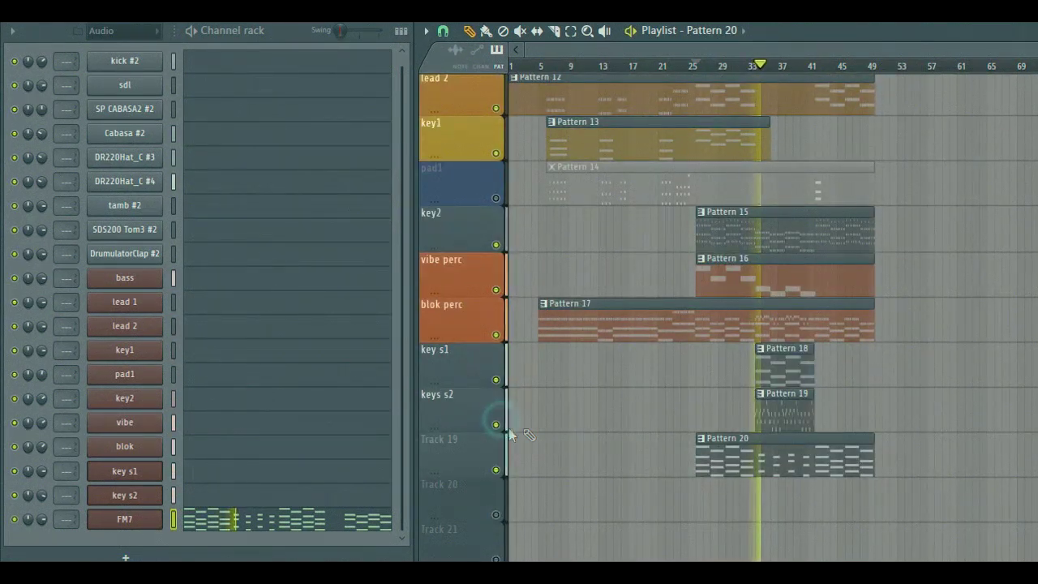
# Unmute the snare track and move its Pattern 3 clip from bar 49 to bar 26.
pyautogui.scroll(10, 892, 325)
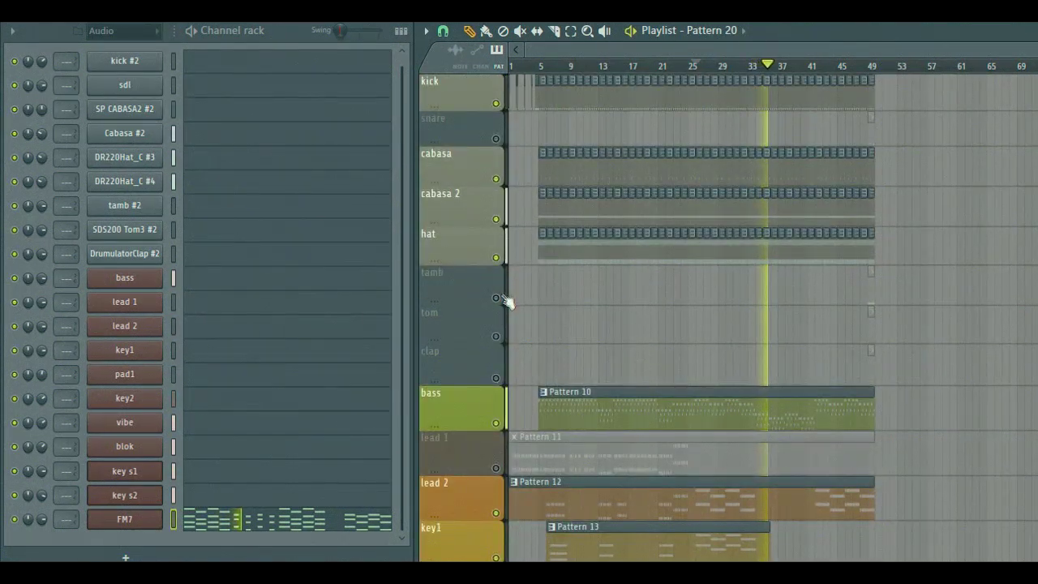
pyautogui.click(496, 140)
pyautogui.scroll(3, 782, 138)
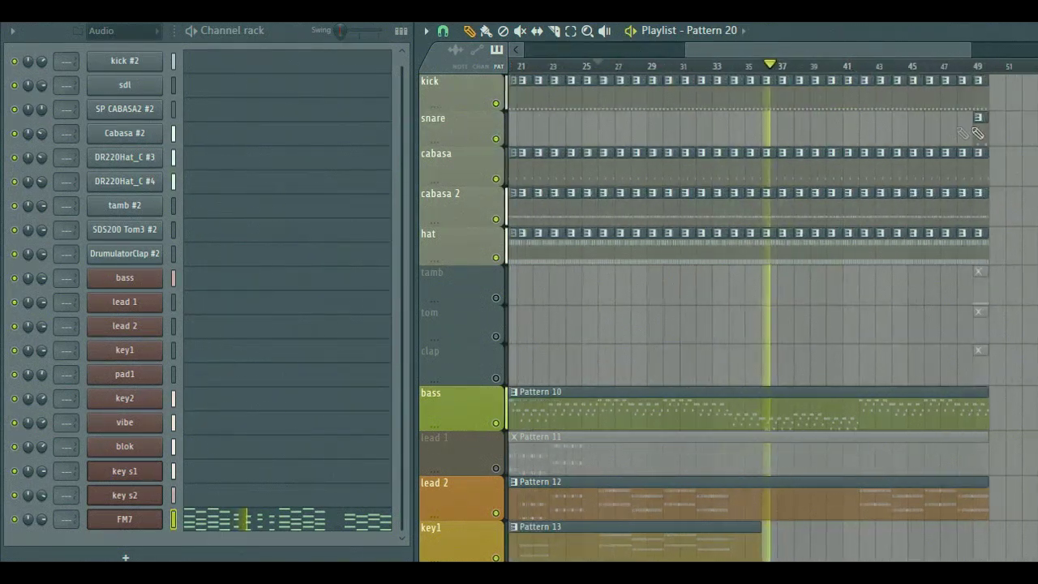
pyautogui.moveTo(980, 132); pyautogui.dragTo(608, 140)
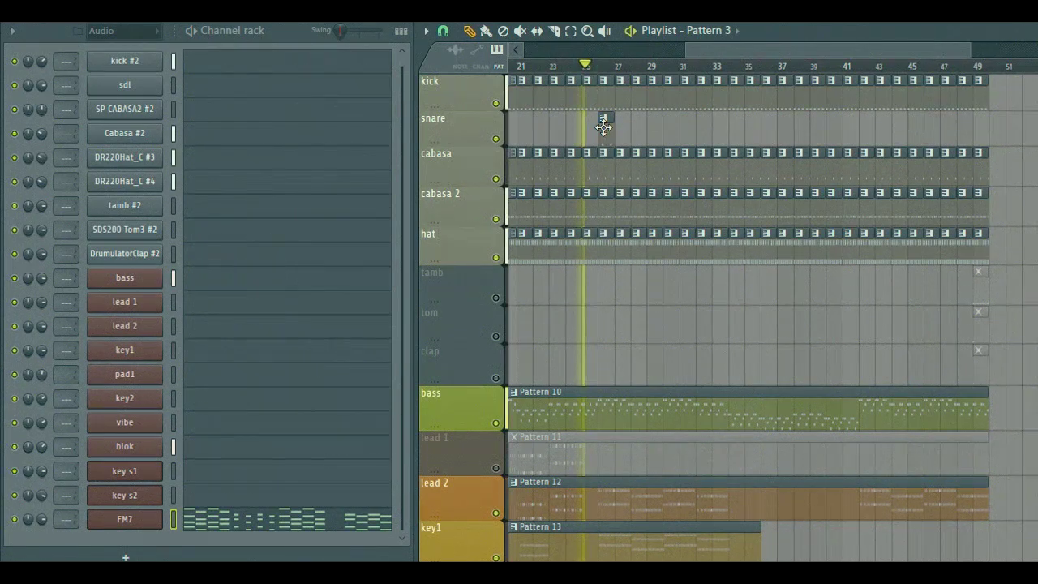
# Repeat the snare clip to fill the snare track from bar 26 through bar 41.
pyautogui.click(621, 122)
pyautogui.moveTo(635, 136)
pyautogui.mouseDown()
pyautogui.moveTo(608, 136)
pyautogui.moveTo(651, 133)
pyautogui.moveTo(604, 136)
pyautogui.mouseUp()
pyautogui.hotkey('ctrl', 'b')
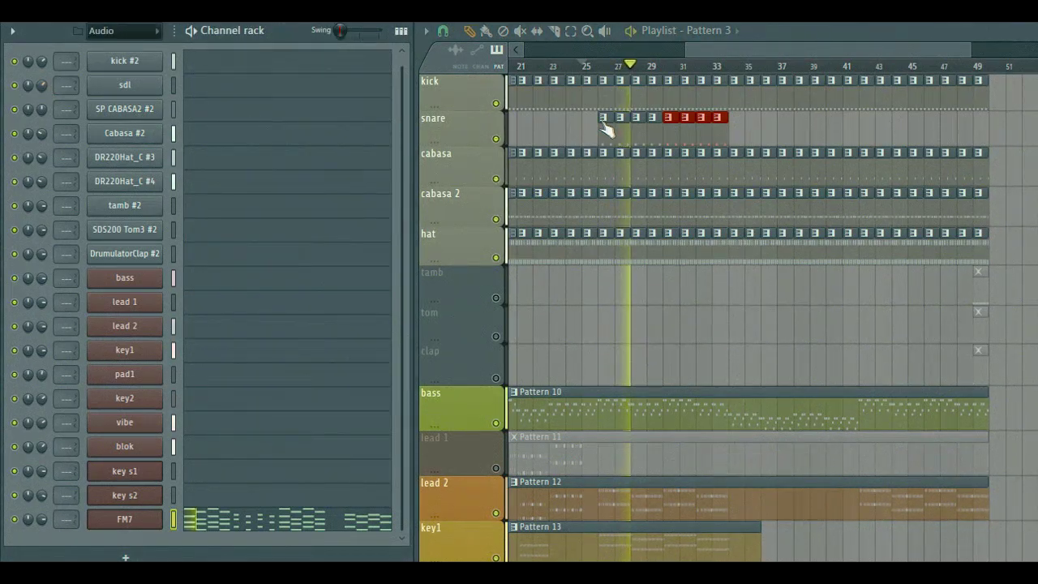
pyautogui.moveTo(736, 144); pyautogui.dragTo(603, 132)
pyautogui.hotkey('ctrl', 'b')
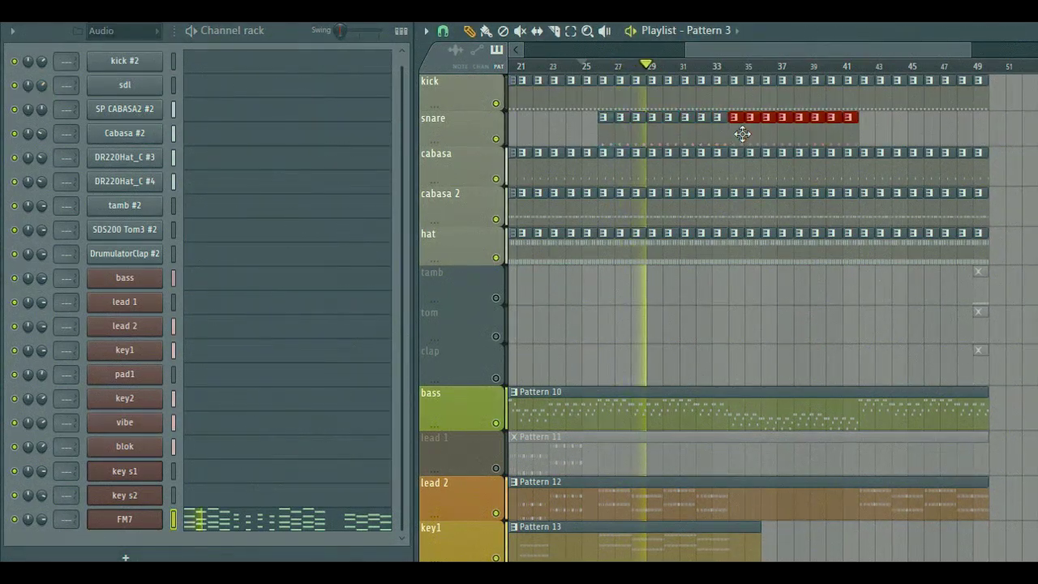
# Try extending the repeated snare clips from bar 42 through bar 49.
pyautogui.hotkey('ctrl', 'b')
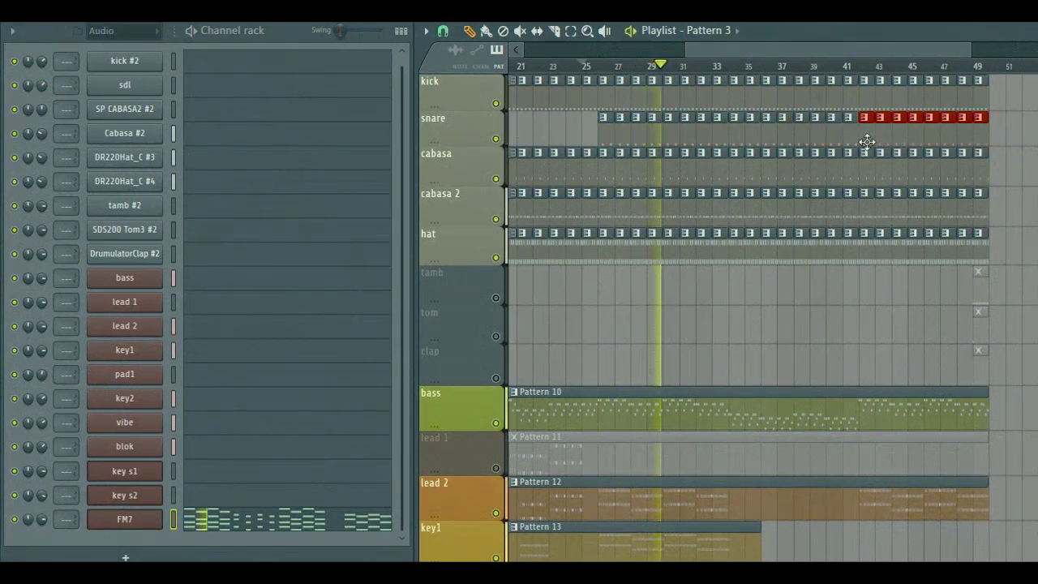
pyautogui.scroll(-5, 870, 272)
pyautogui.scroll(5, 880, 243)
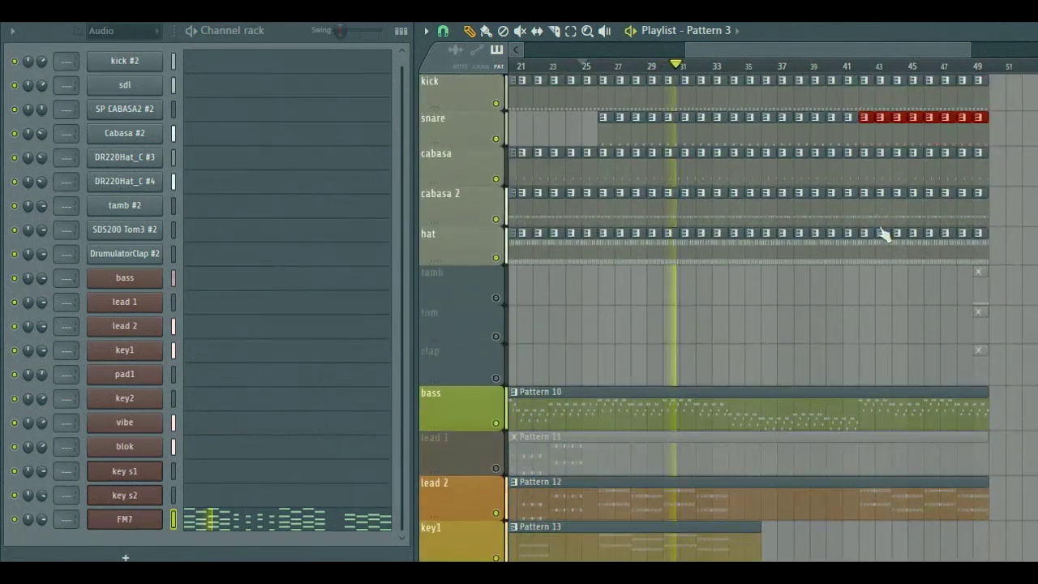
pyautogui.scroll(-5, 962, 132)
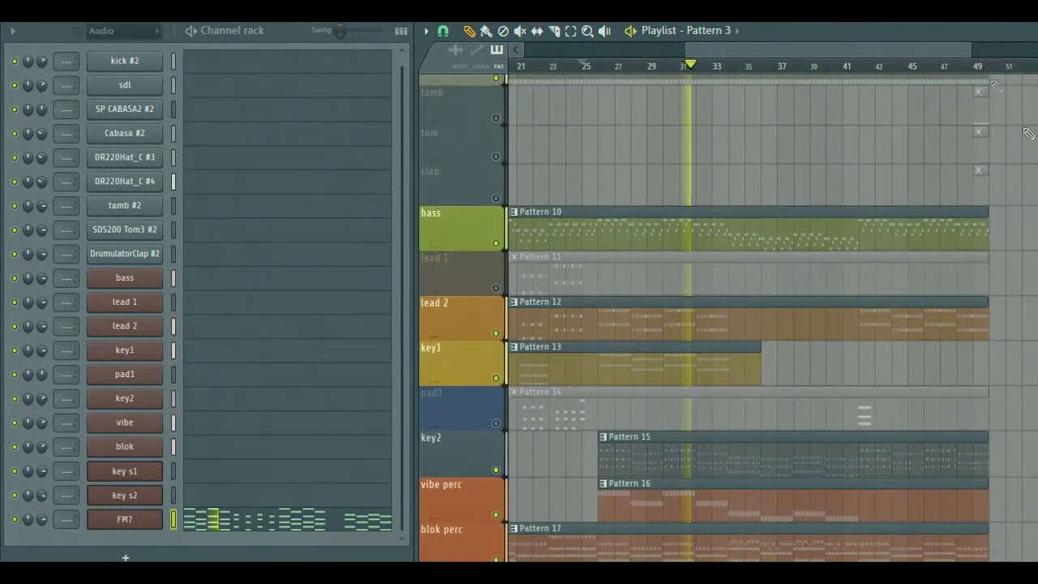
pyautogui.scroll(-2, 982, 71)
pyautogui.scroll(2, 1019, 179)
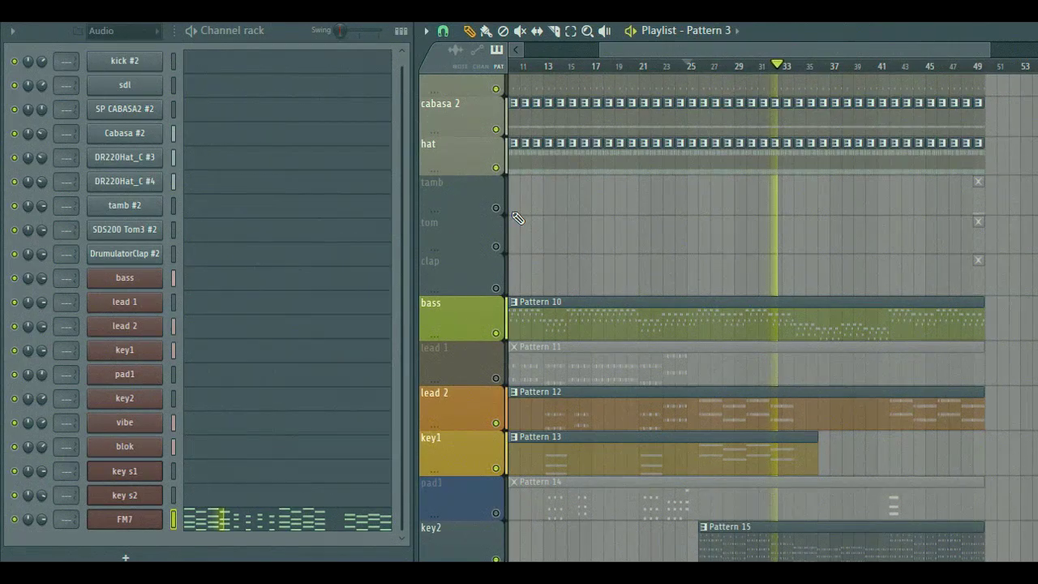
# Unmute the tamb track and place a Pattern 7 clip on it at bar 34.
pyautogui.click(496, 207)
pyautogui.moveTo(913, 198); pyautogui.dragTo(790, 203)
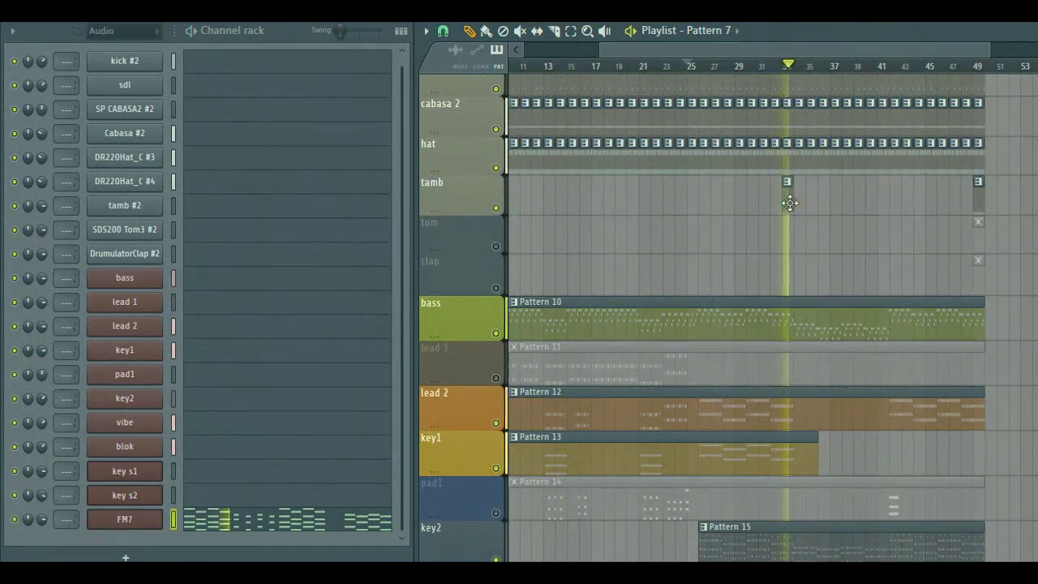
pyautogui.scroll(2, 786, 151)
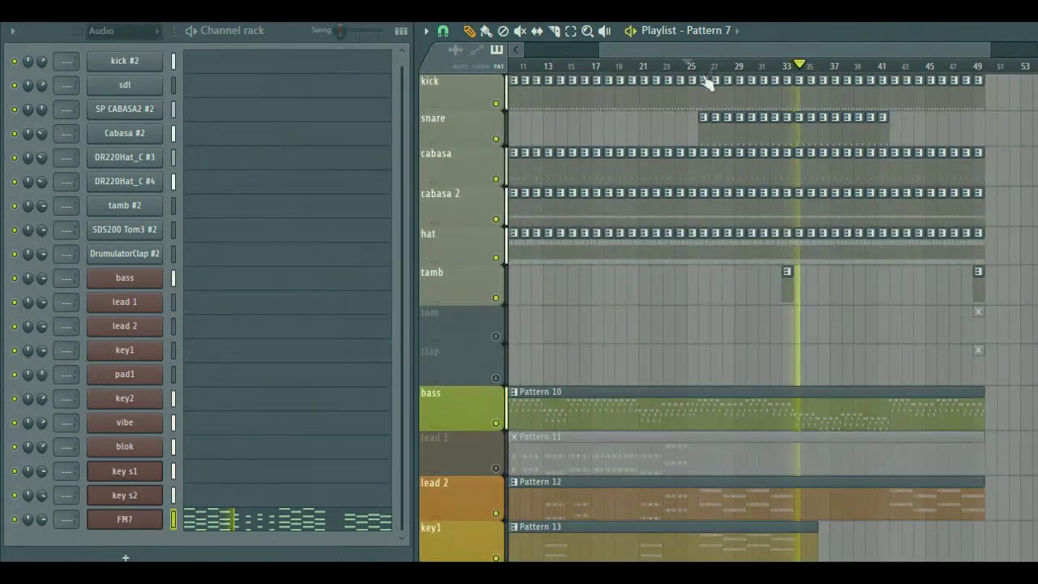
pyautogui.click(690, 66)
pyautogui.moveTo(782, 291)
pyautogui.mouseDown()
pyautogui.moveTo(707, 289)
pyautogui.moveTo(800, 296)
pyautogui.mouseUp()
# Play from around bar 33, add a second tamb clip at bar 35 and adjust the tamb #2 channel's volume.
pyautogui.scroll(-1, 810, 312)
pyautogui.scroll(-5, 811, 308)
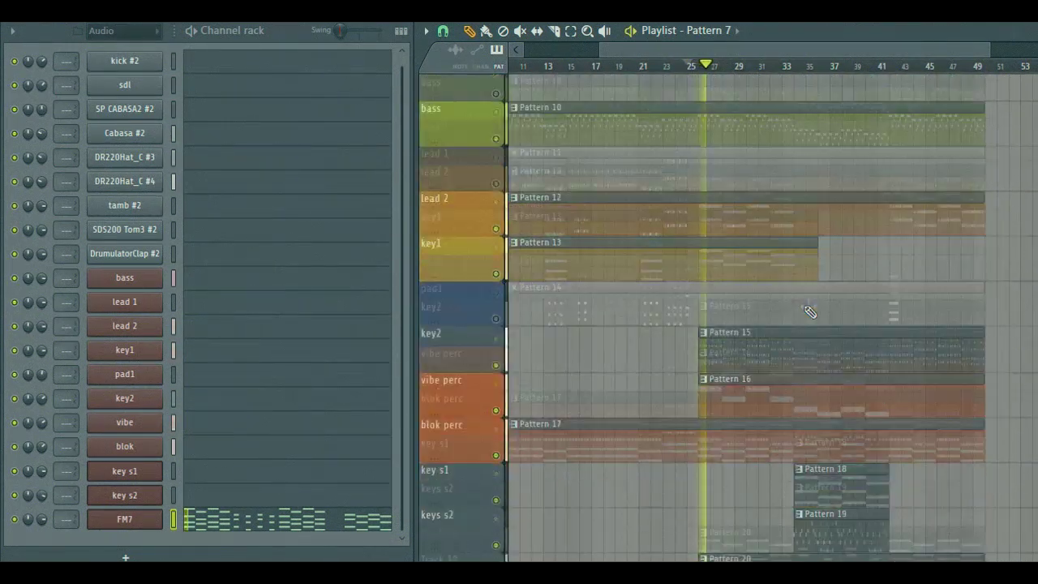
pyautogui.scroll(4, 822, 300)
pyautogui.click(778, 78)
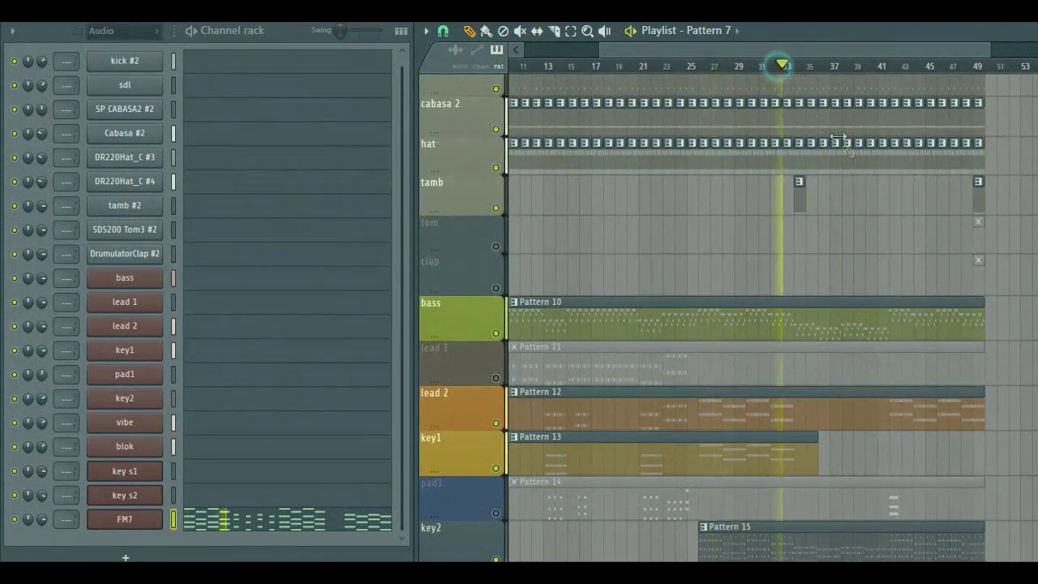
pyautogui.scroll(-8, 850, 155)
pyautogui.scroll(6, 848, 146)
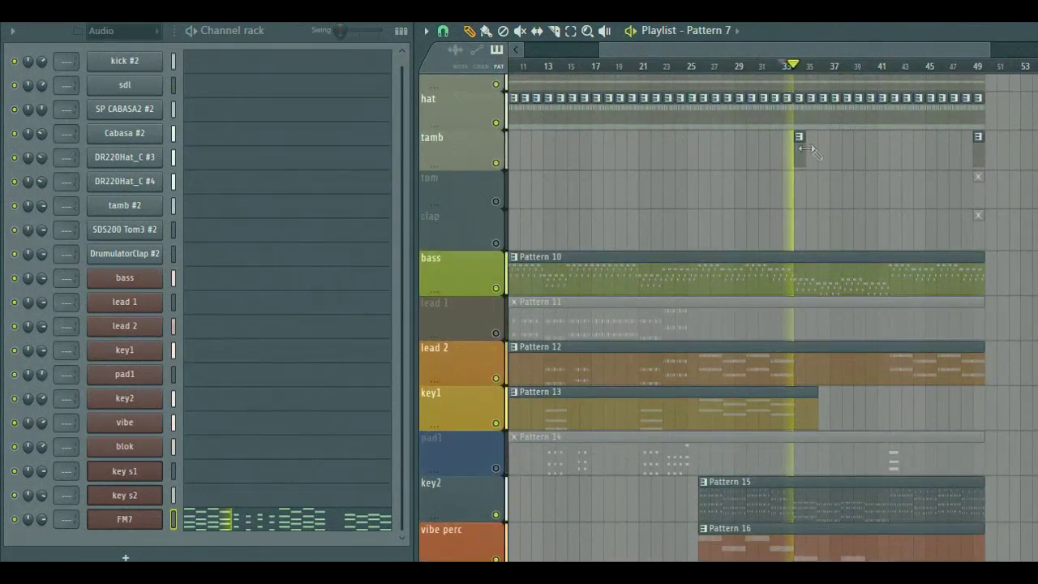
pyautogui.click(50, 206)
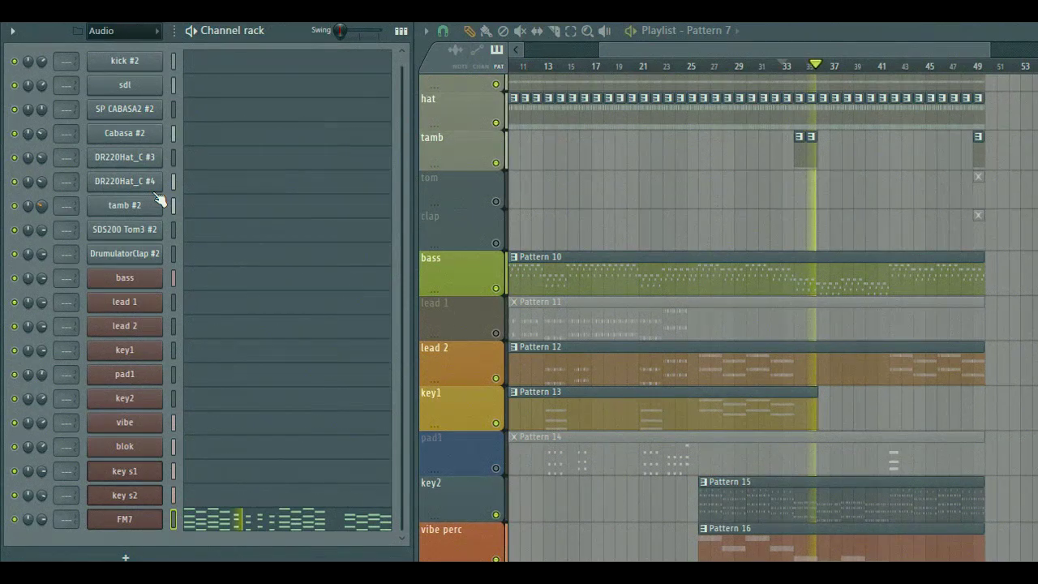
# Duplicate the tamb clips to fill bars 34 through 41 and delete the tamb clip at bar 49.
pyautogui.scroll(3, 903, 54)
pyautogui.moveTo(858, 49); pyautogui.dragTo(885, 60)
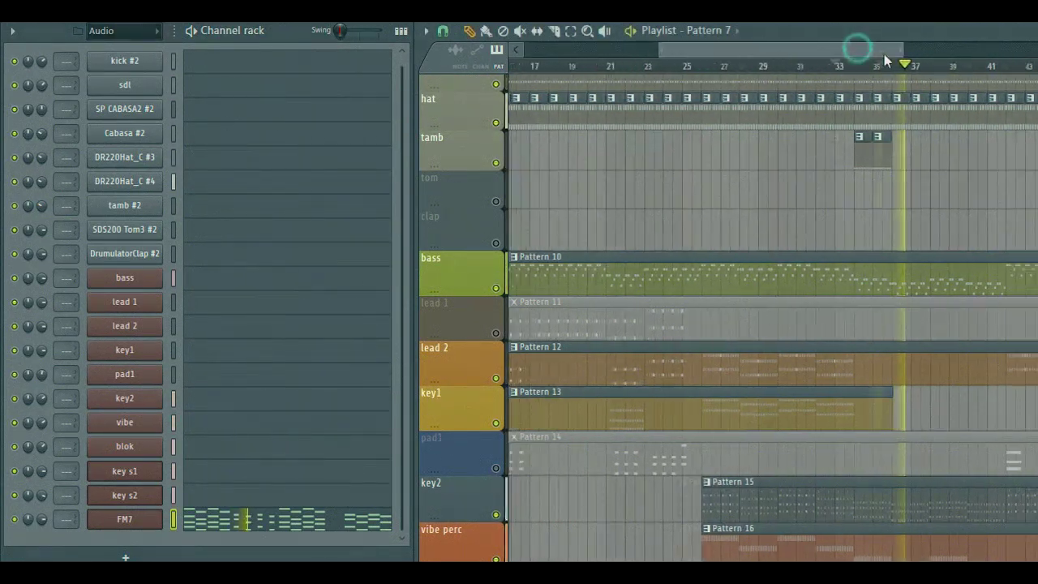
pyautogui.moveTo(858, 154); pyautogui.dragTo(824, 169)
pyautogui.hotkey('ctrl', 'b')
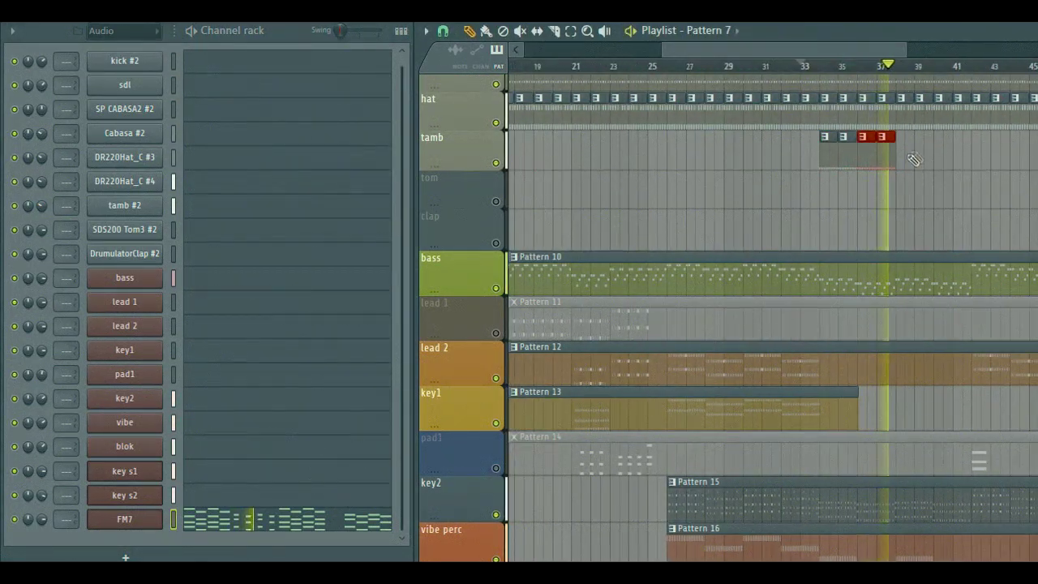
pyautogui.moveTo(908, 130); pyautogui.dragTo(816, 203)
pyautogui.hotkey('ctrl', 'b')
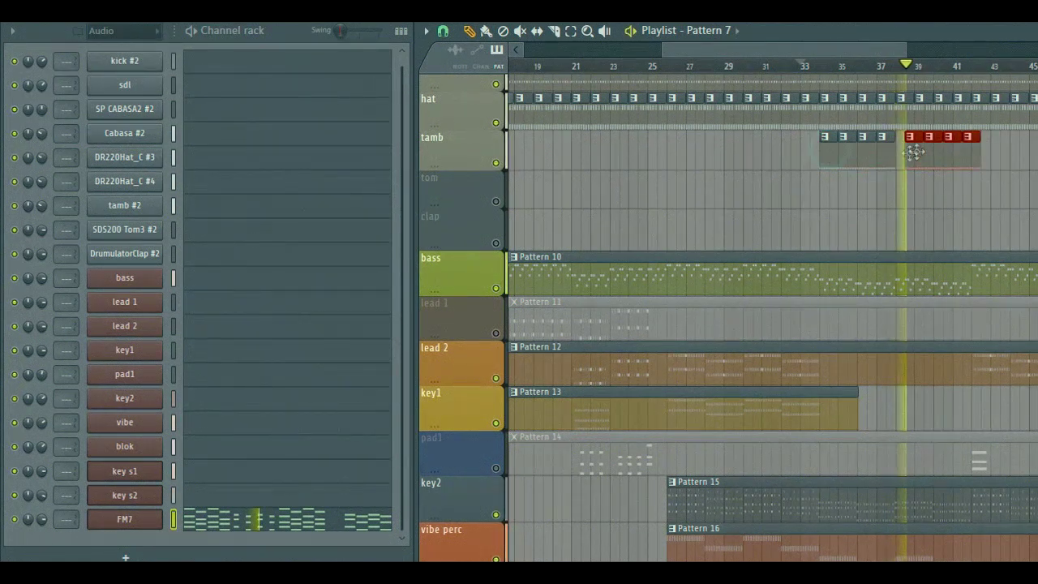
pyautogui.scroll(-3, 881, 72)
pyautogui.scroll(3, 977, 72)
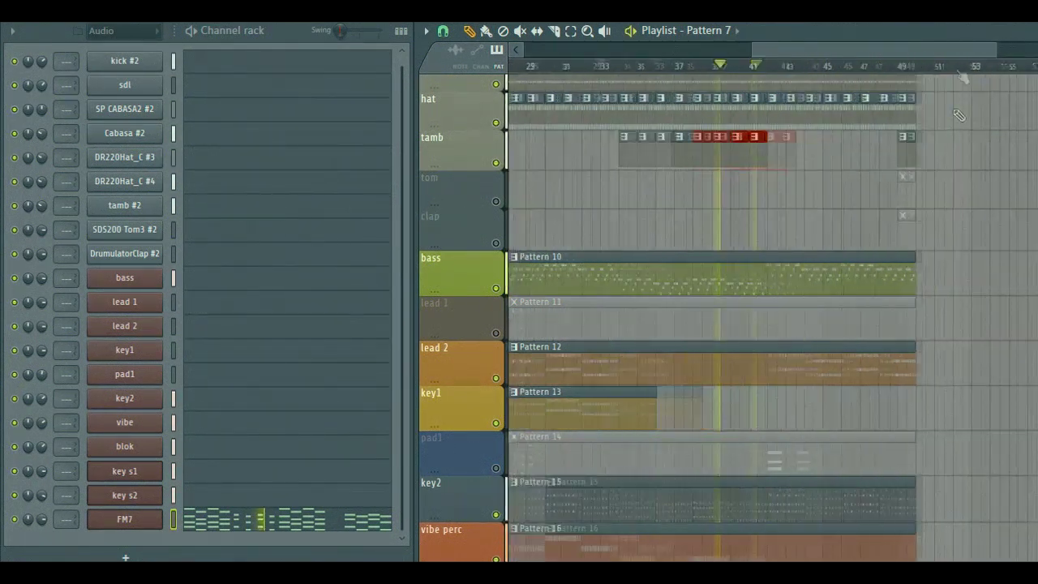
pyautogui.rightClick(907, 138)
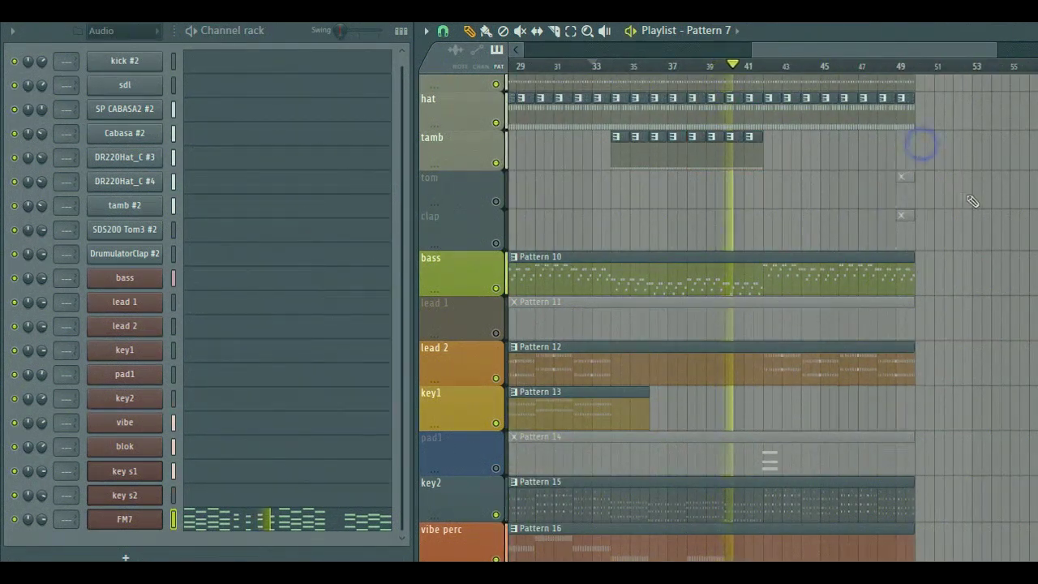
# Stop playback and rename playlist Track 19 to pad2.
pyautogui.scroll(3, 966, 185)
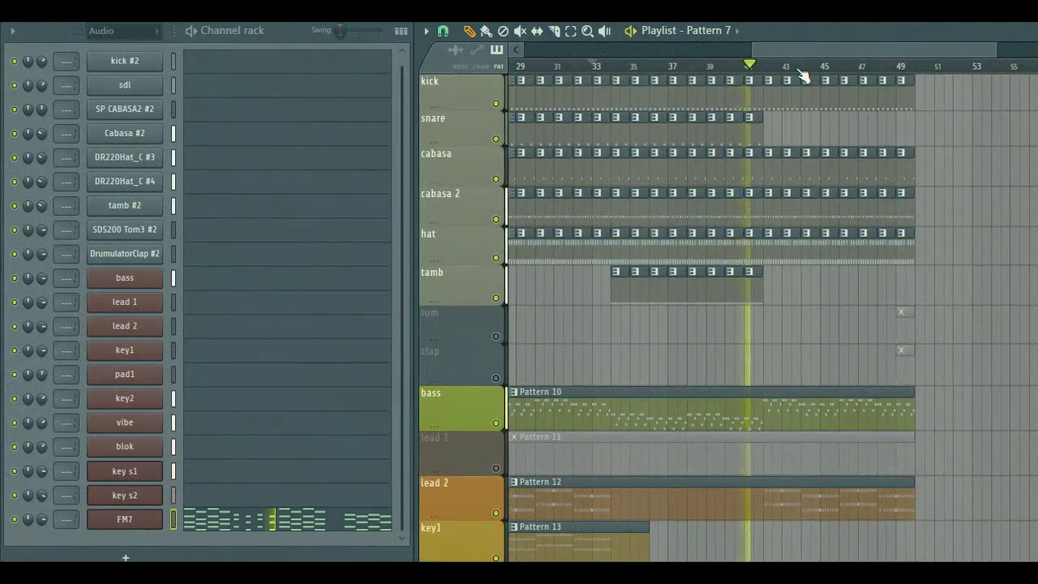
pyautogui.scroll(-3, 804, 74)
pyautogui.scroll(-10, 1011, 170)
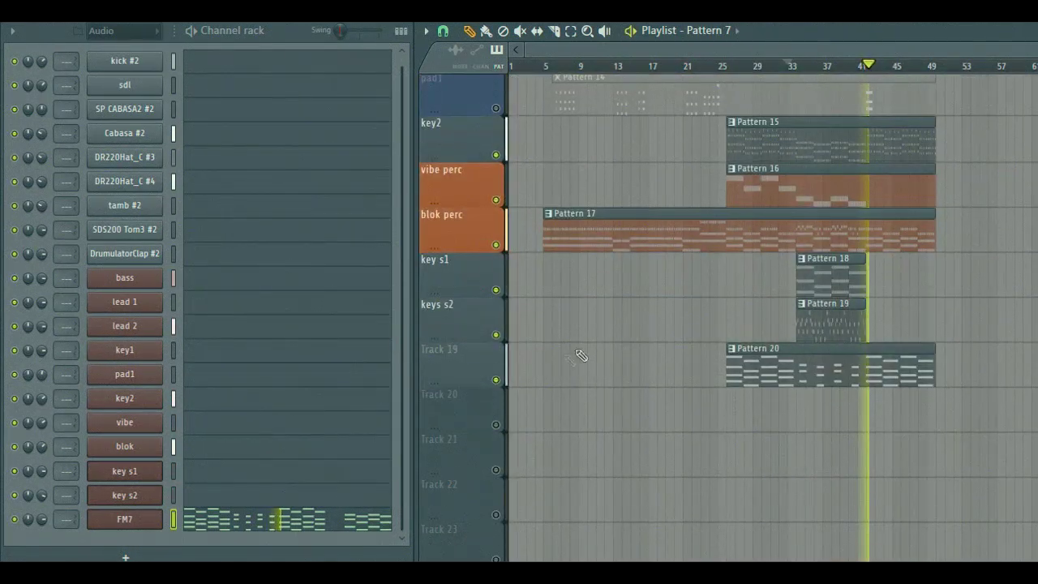
pyautogui.press('space')
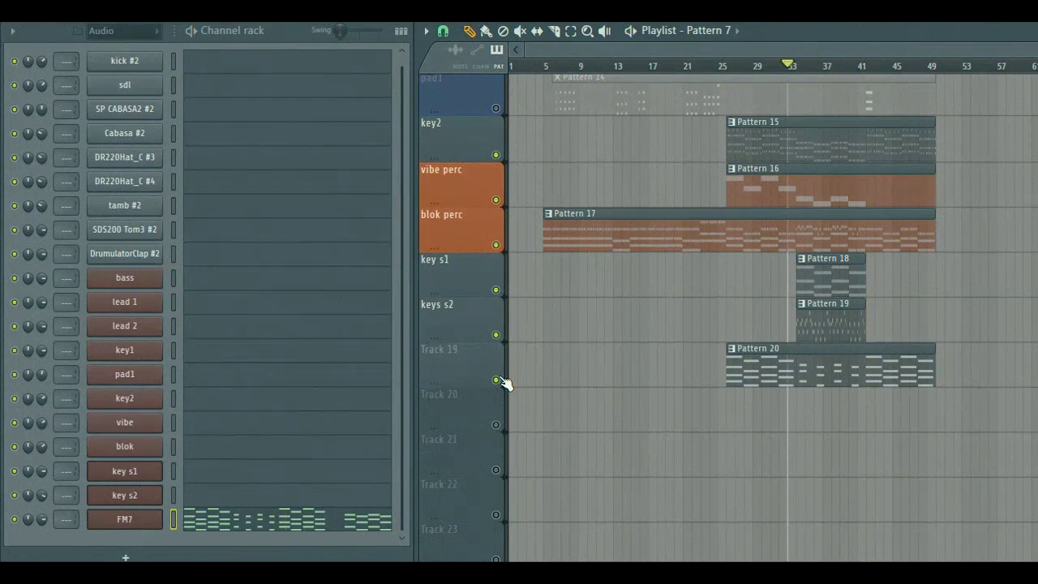
pyautogui.rightClick(465, 374)
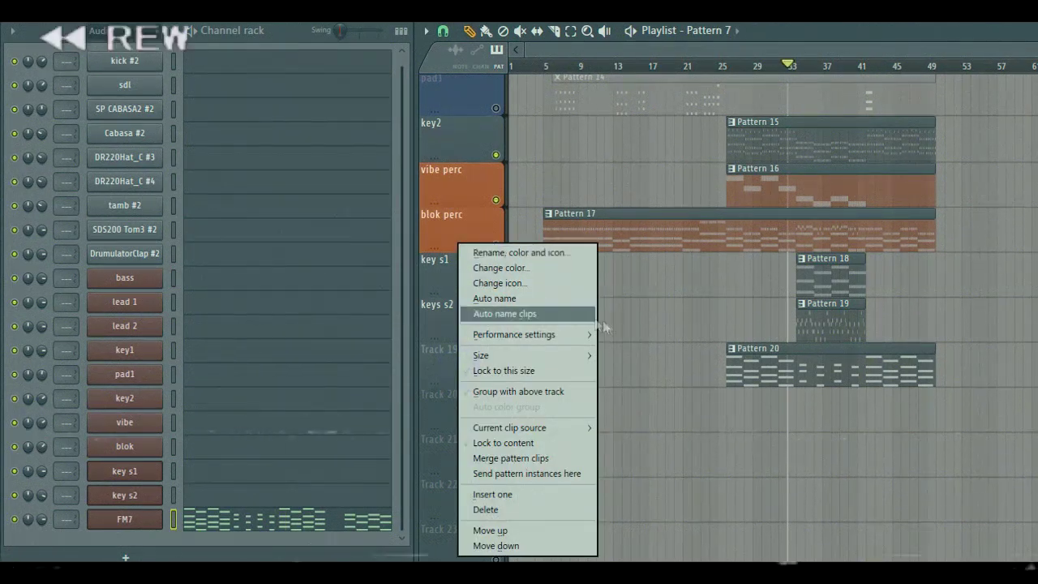
pyautogui.click(526, 250)
pyautogui.write('pad2')
pyautogui.press('Return')
# Color the pad2 track blue and rename the FM7 channel to pad2.
pyautogui.rightClick(460, 365)
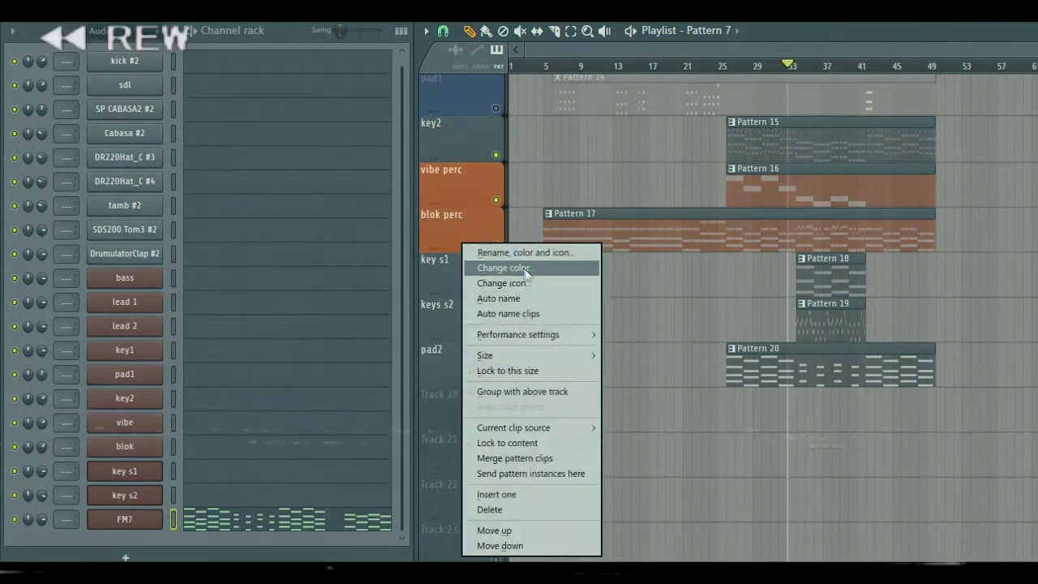
pyautogui.click(524, 270)
pyautogui.click(568, 454)
pyautogui.rightClick(154, 519)
pyautogui.click(215, 419)
pyautogui.write('pad2')
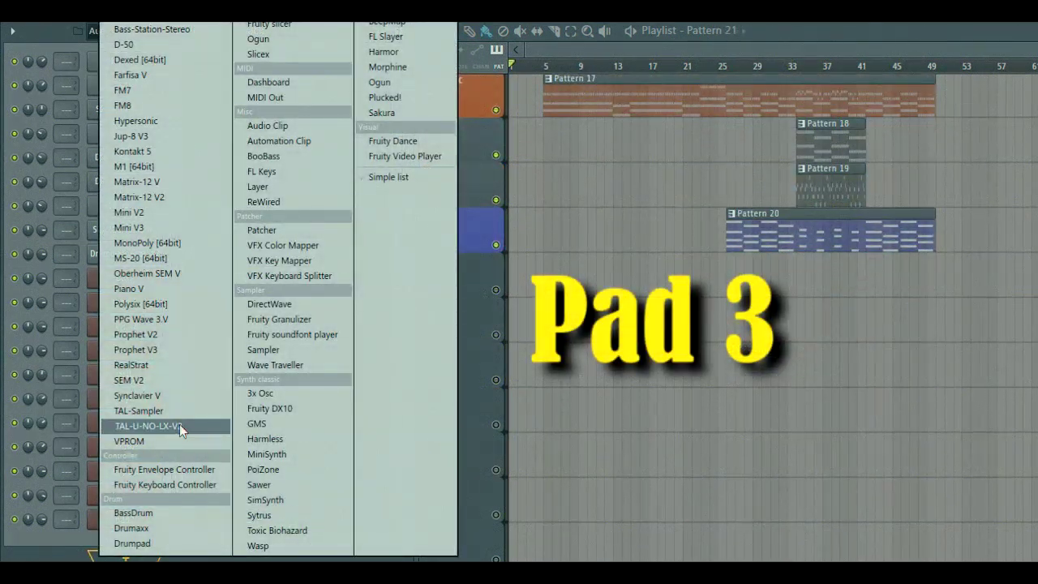
# Add a TAL-U-NO-LX-V2 synth channel and load its String Pad 106 preset.
pyautogui.click(180, 426)
pyautogui.moveTo(556, 146); pyautogui.dragTo(730, 53)
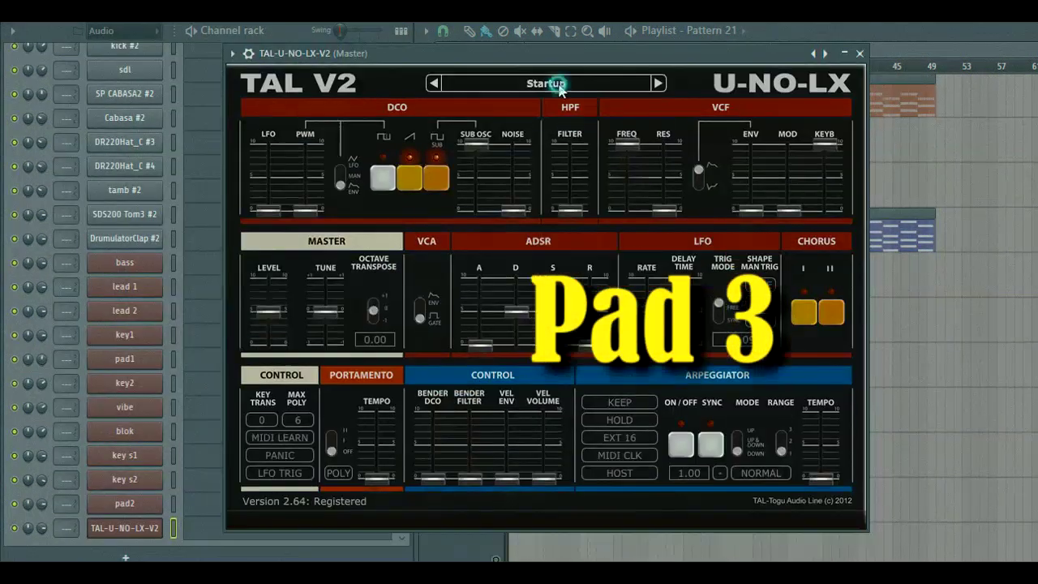
pyautogui.click(560, 84)
pyautogui.moveTo(568, 248)
pyautogui.click(884, 330)
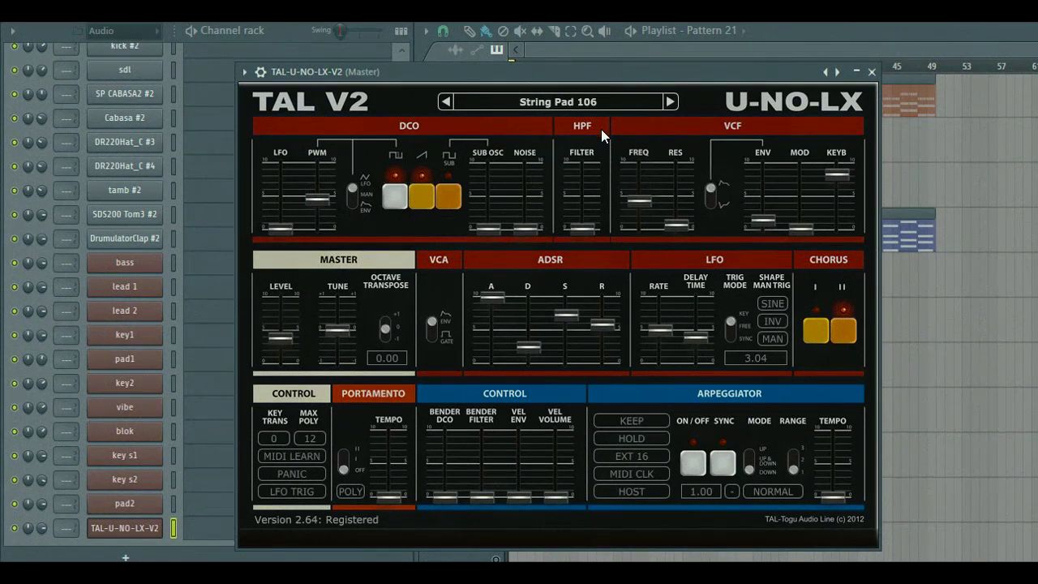
# Draw F4, G#4 and C5 chords in bars 2 and 5 of the TAL-U-NO-LX-V2 piano roll.
pyautogui.moveTo(607, 78); pyautogui.dragTo(707, 82)
pyautogui.moveTo(412, 49); pyautogui.dragTo(400, 50)
pyautogui.click(465, 77)
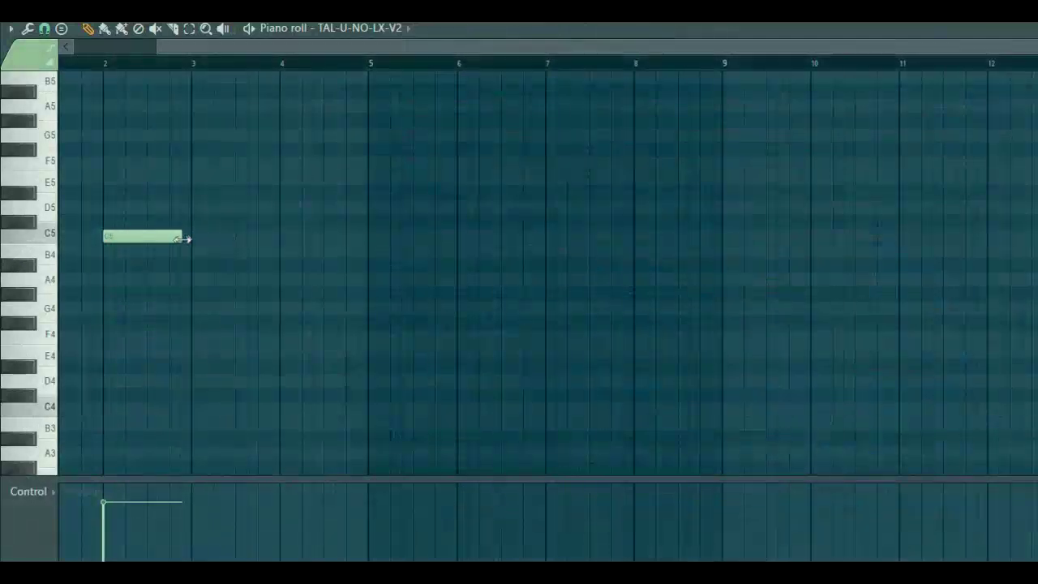
pyautogui.click(171, 238)
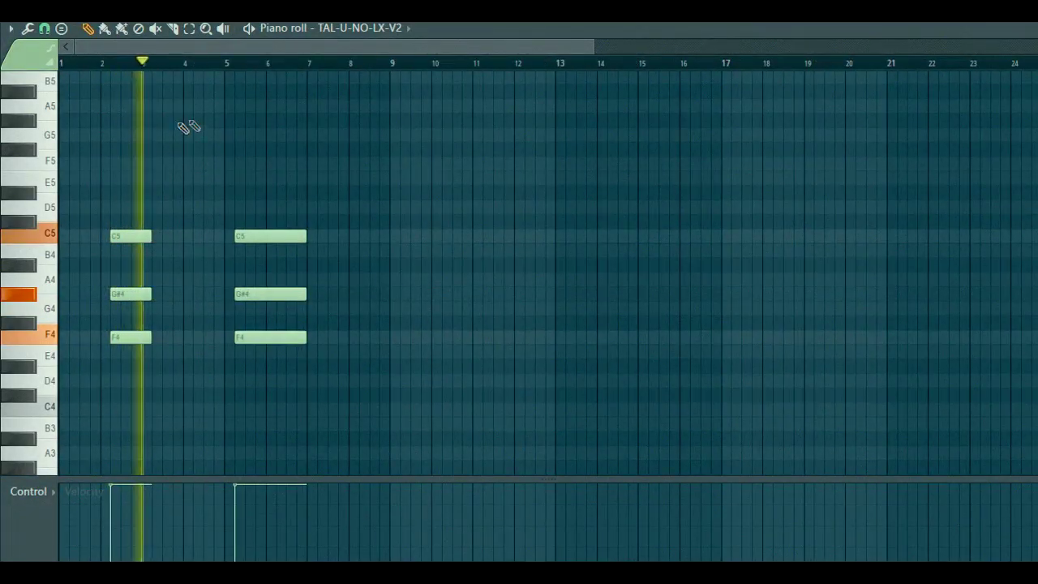
# Add four more pad chords from bar 36 through bar 43 and place Pattern 21 on Track 20.
pyautogui.moveTo(243, 45); pyautogui.dragTo(487, 49)
pyautogui.scroll(-5, 609, 65)
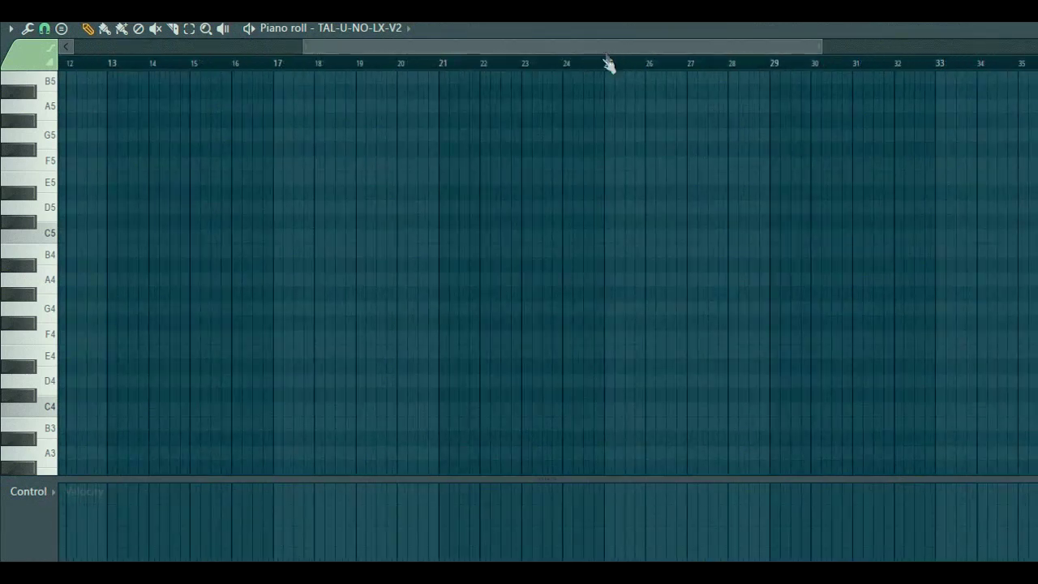
pyautogui.click(821, 64)
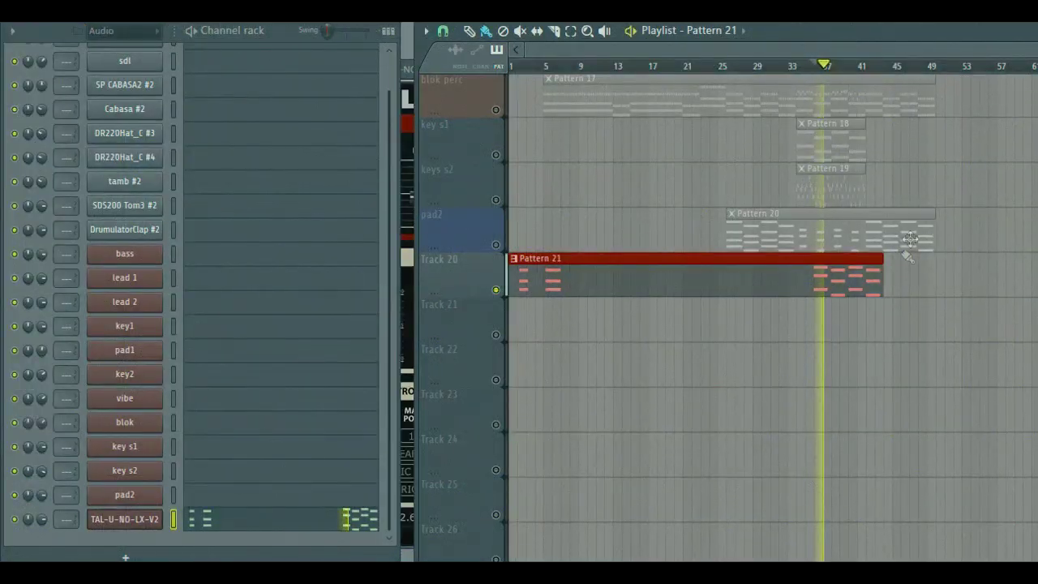
# Shift the other tracks' clips two bars later to match Pattern 21's chords at bar 36, and play them with pad2 and keys s2 unmuted.
pyautogui.scroll(2, 910, 239)
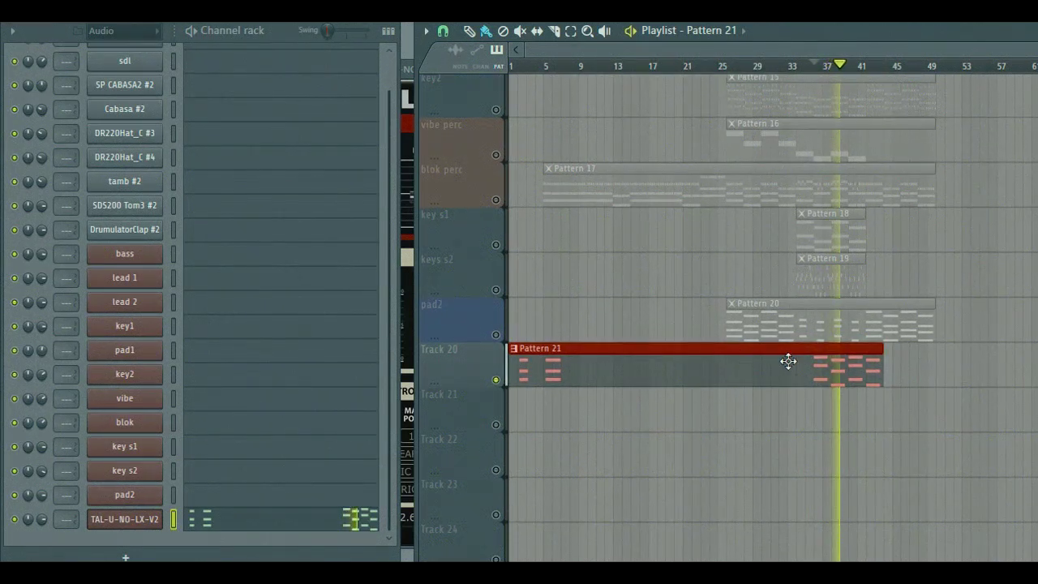
pyautogui.press('space')
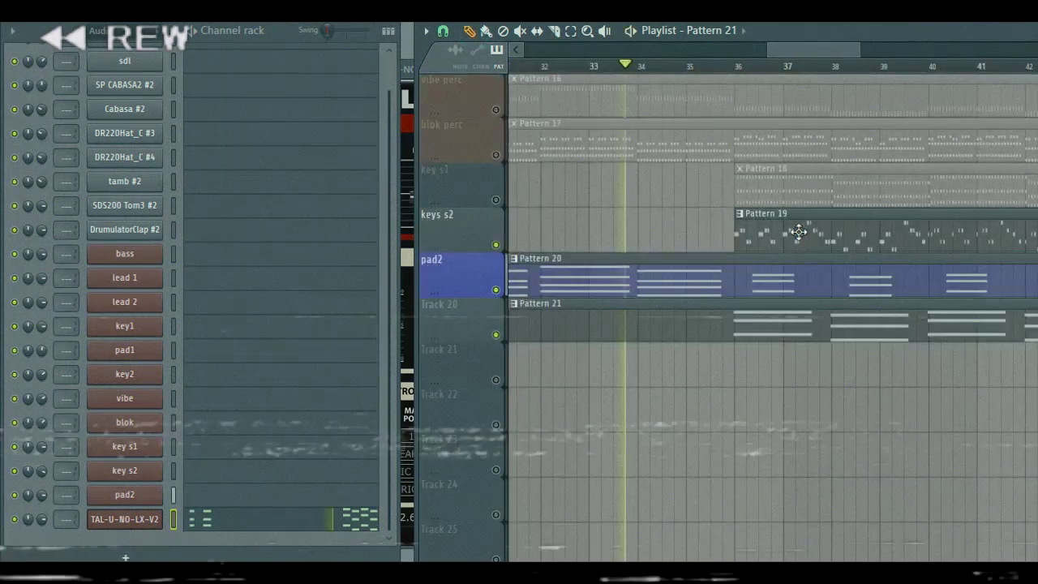
pyautogui.scroll(-4, 710, 73)
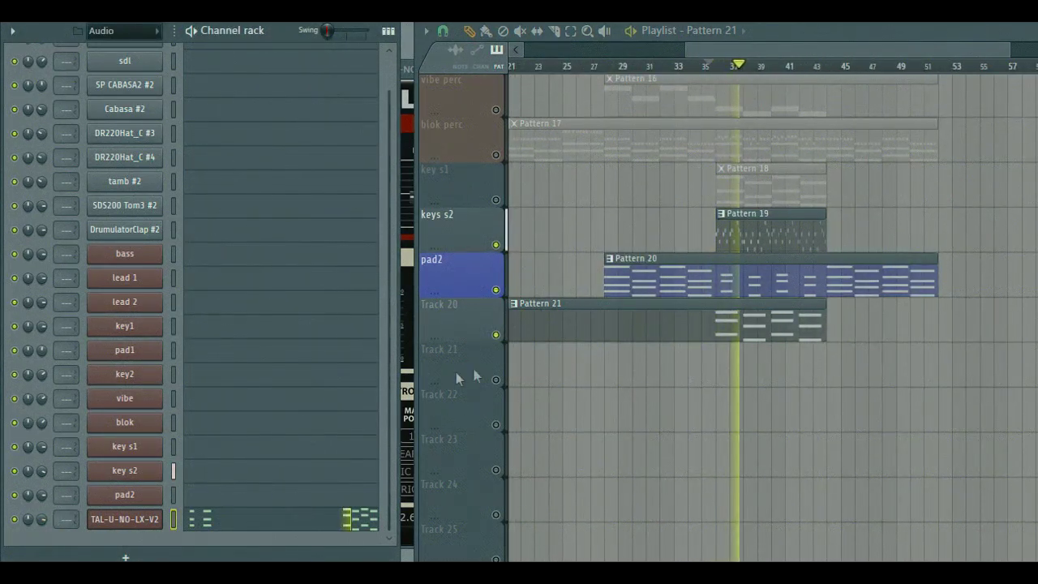
# Unmute all the playlist tracks and play the song's opening from bar 2 and bar 5 to check Pattern 21's first chords.
pyautogui.moveTo(728, 53); pyautogui.dragTo(497, 308)
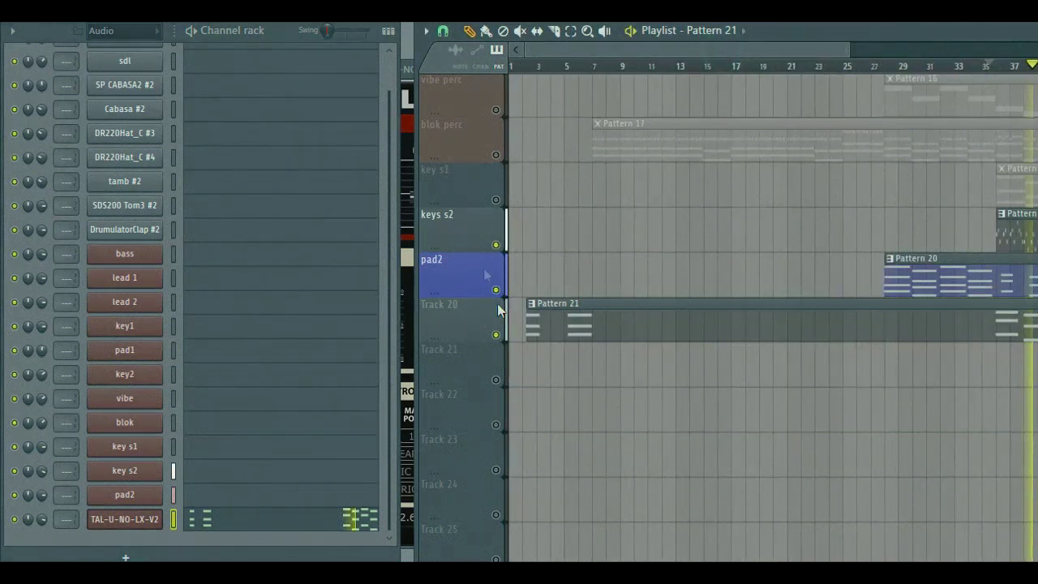
pyautogui.rightClick(496, 335)
pyautogui.click(524, 64)
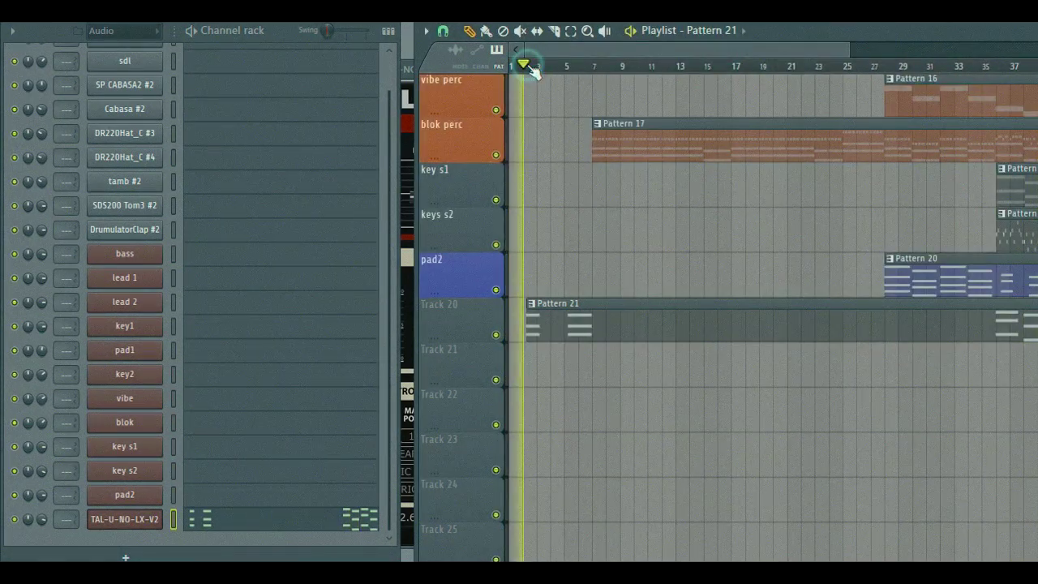
pyautogui.click(560, 65)
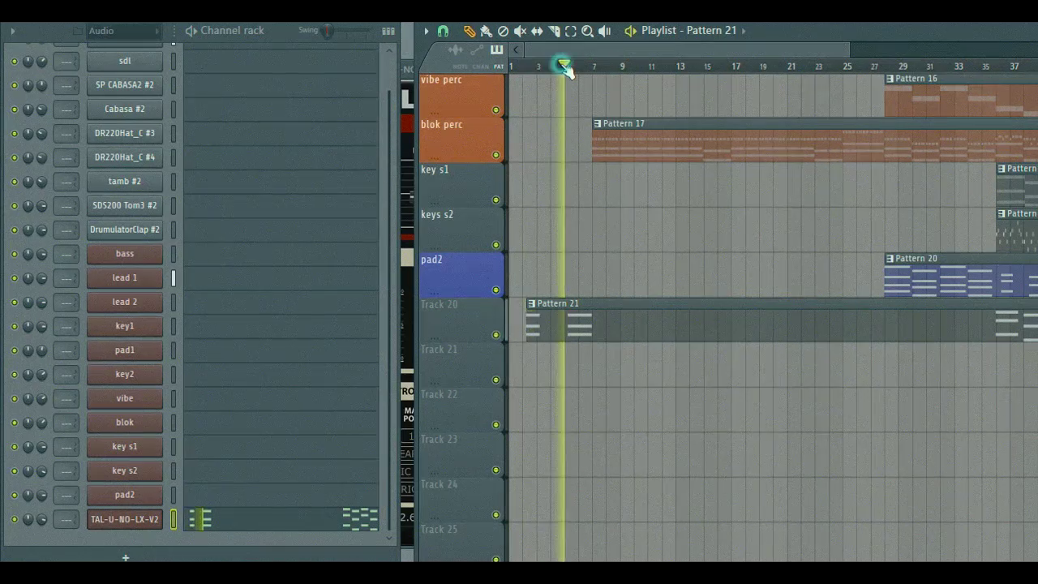
pyautogui.scroll(6, 632, 211)
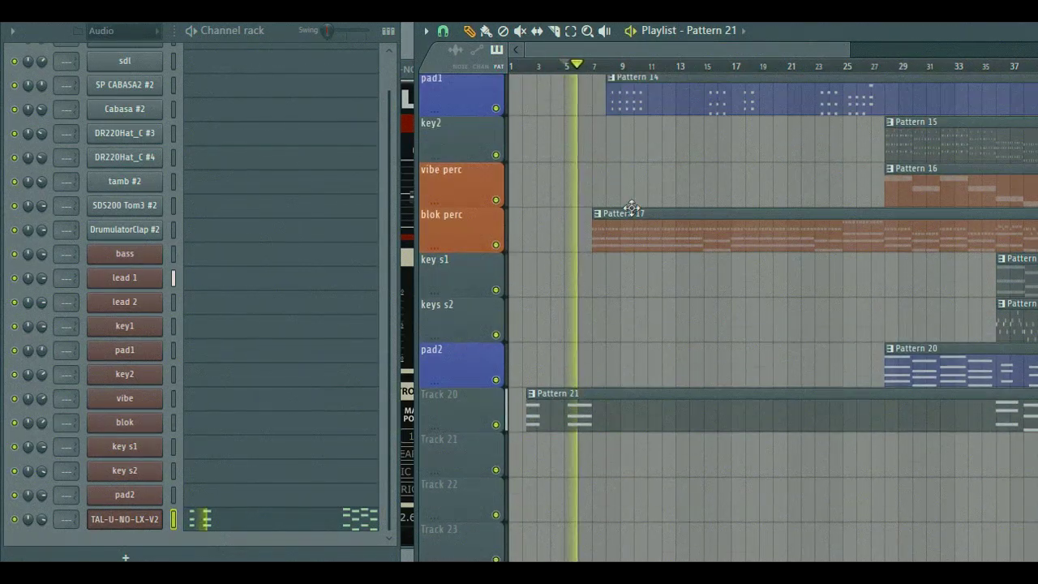
pyautogui.scroll(2, 631, 199)
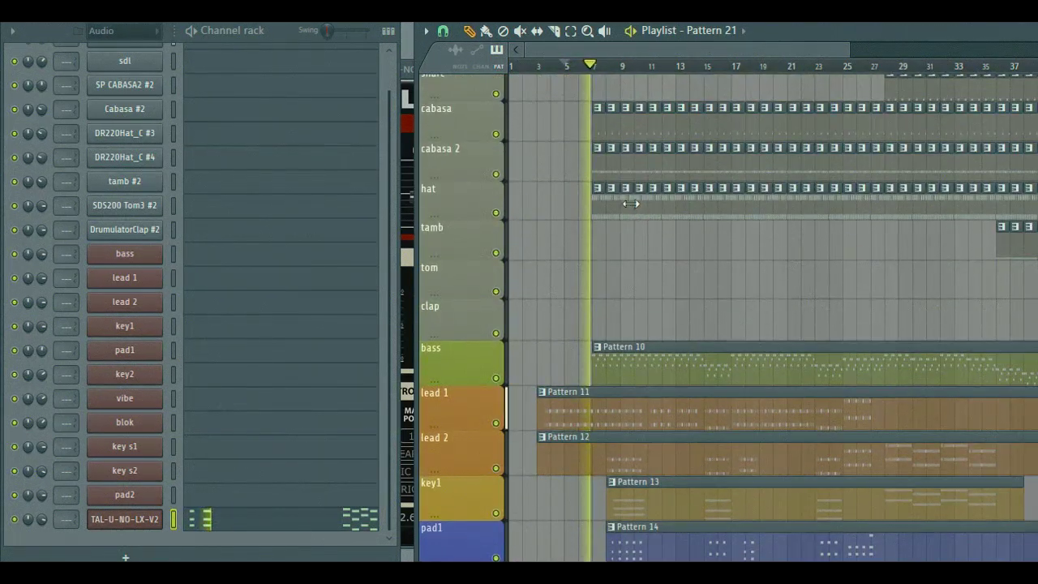
pyautogui.scroll(-4, 630, 207)
pyautogui.scroll(-4, 628, 201)
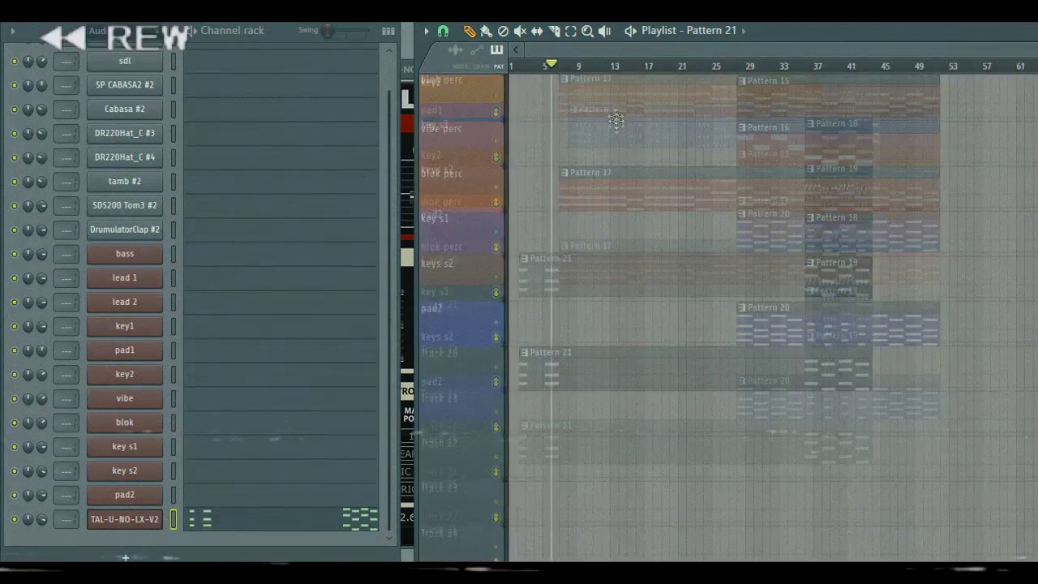
# Rename Track 20, which holds Pattern 21, as pad3 and color it blue.
pyautogui.rightClick(449, 178)
pyautogui.click(504, 174)
pyautogui.write('pad3')
pyautogui.press('Return')
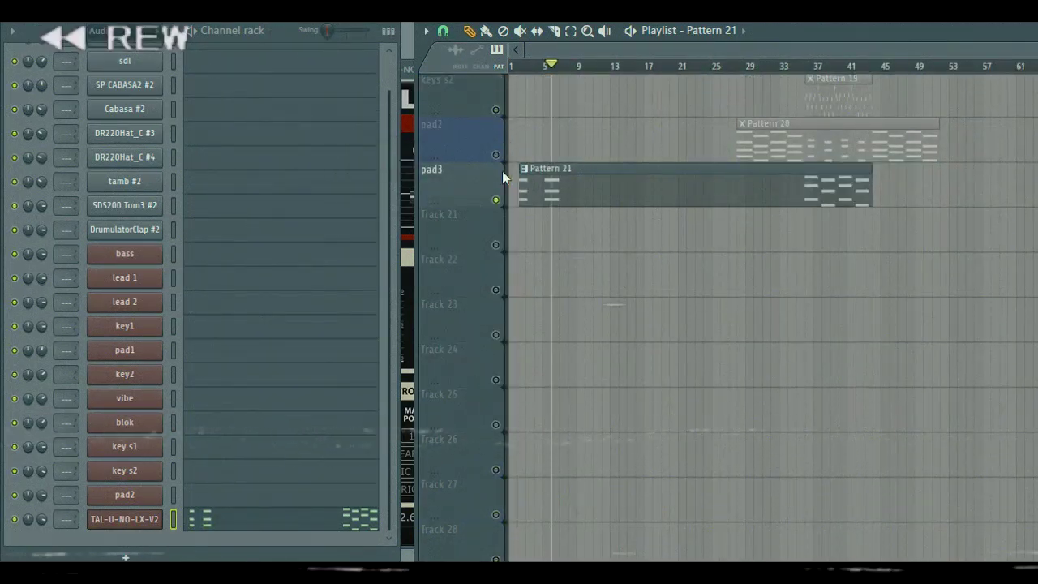
pyautogui.rightClick(495, 169)
pyautogui.click(529, 185)
pyautogui.click(660, 203)
# Rename the TAL-U-NO-LX-V2 channel as pad3.
pyautogui.rightClick(146, 519)
pyautogui.click(227, 412)
pyautogui.write('pad3')
pyautogui.press('Return')
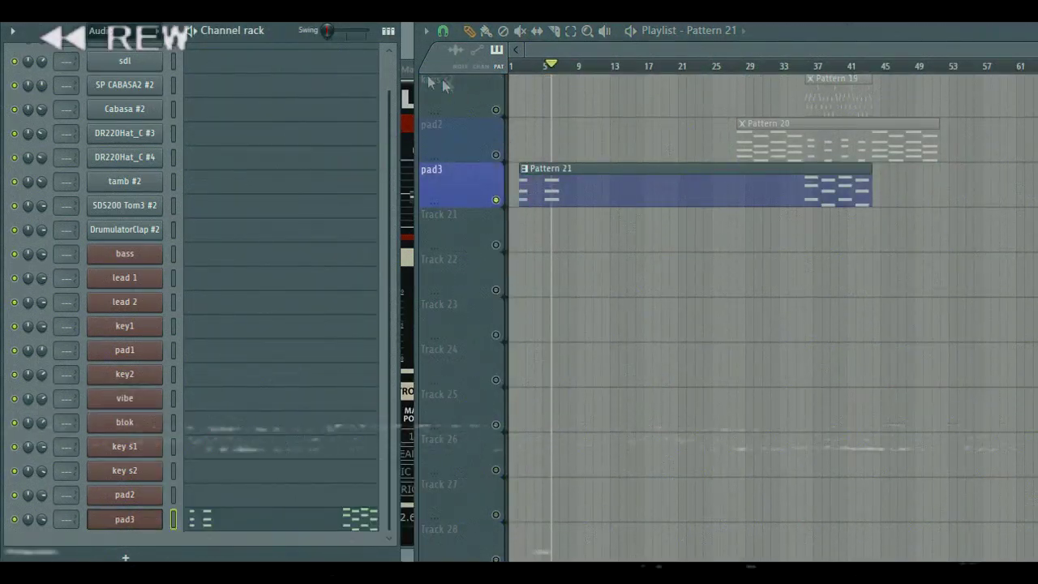
# Add a Kontakt 5 channel with R Octave Strings and enter an eight-bar melody between G#6 and D#7 in its piano roll.
pyautogui.click(126, 557)
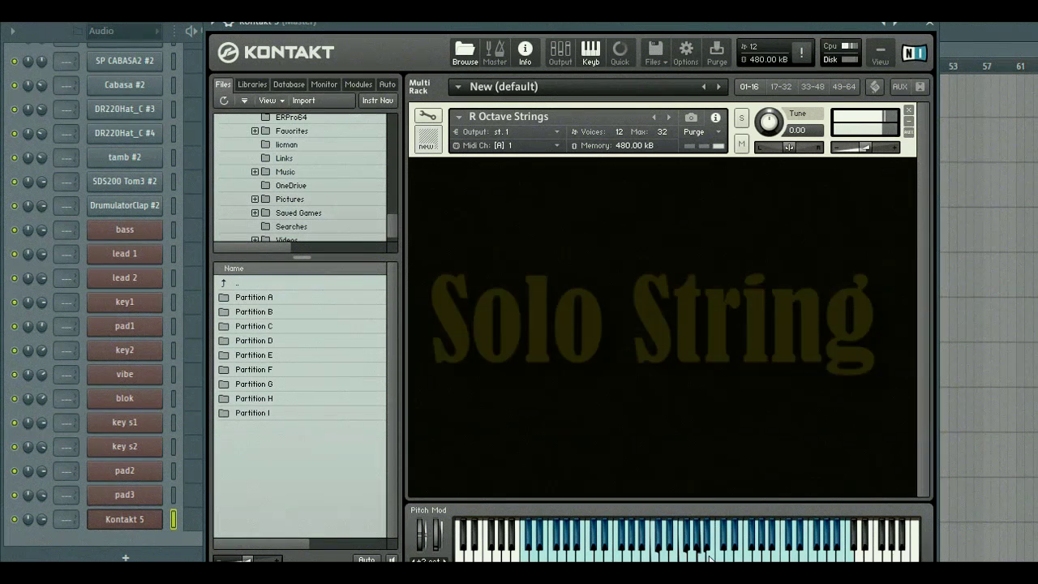
pyautogui.click(707, 558)
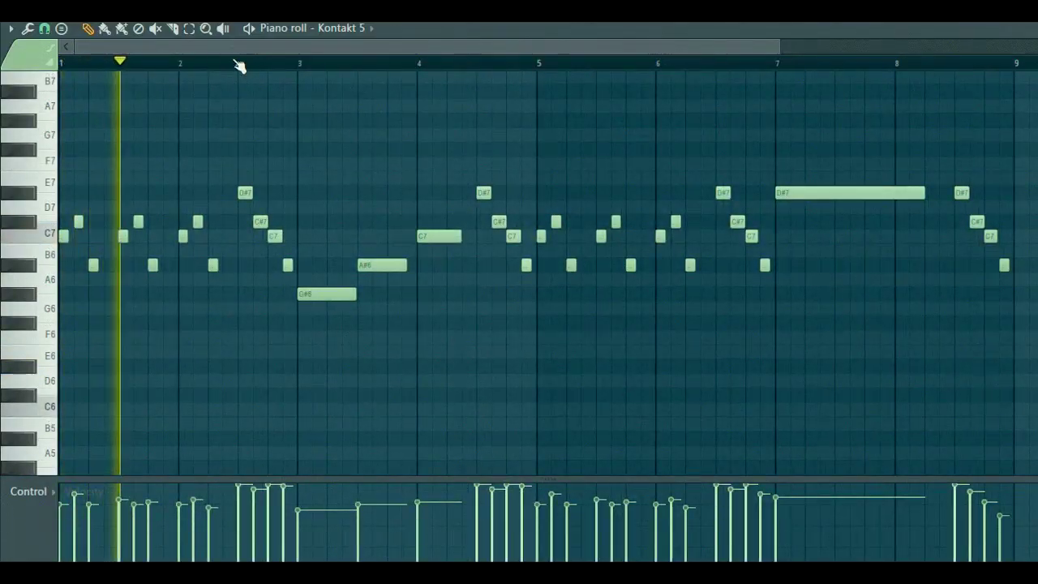
pyautogui.scroll(-2, 237, 65)
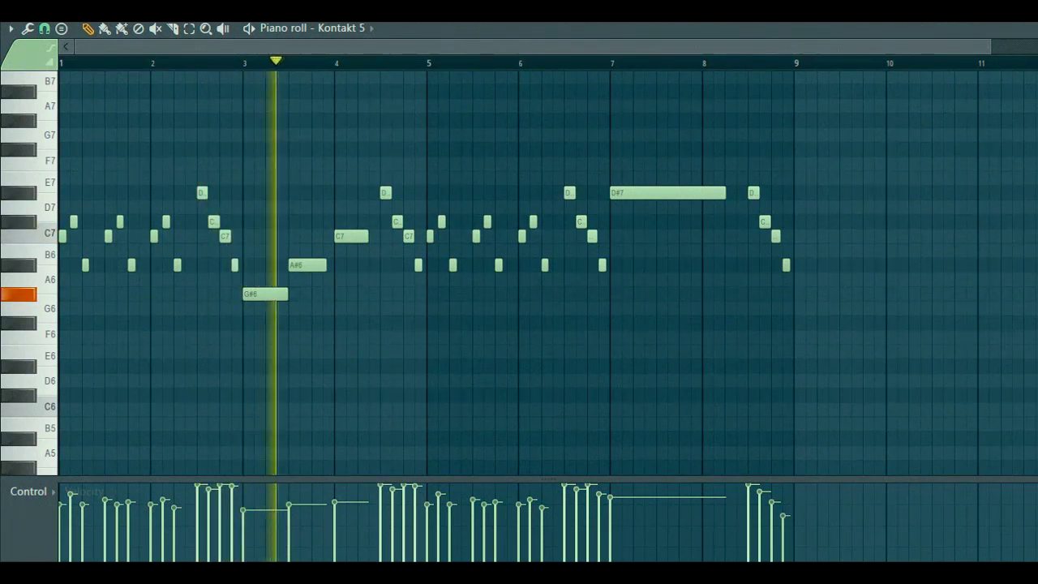
# Place Pattern 22 on Track 21 at bar 36 and play it together with the key s1, keys s2 and pad2 tracks.
pyautogui.click(1031, 29)
pyautogui.moveTo(808, 318); pyautogui.dragTo(856, 317)
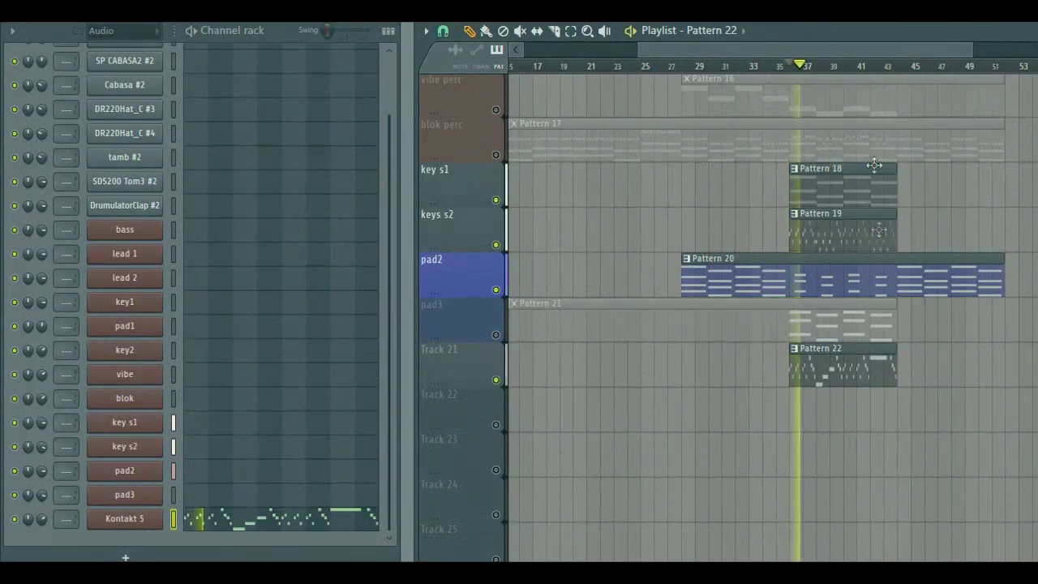
pyautogui.scroll(-1, 821, 71)
pyautogui.scroll(-1, 885, 86)
pyautogui.scroll(2, 880, 70)
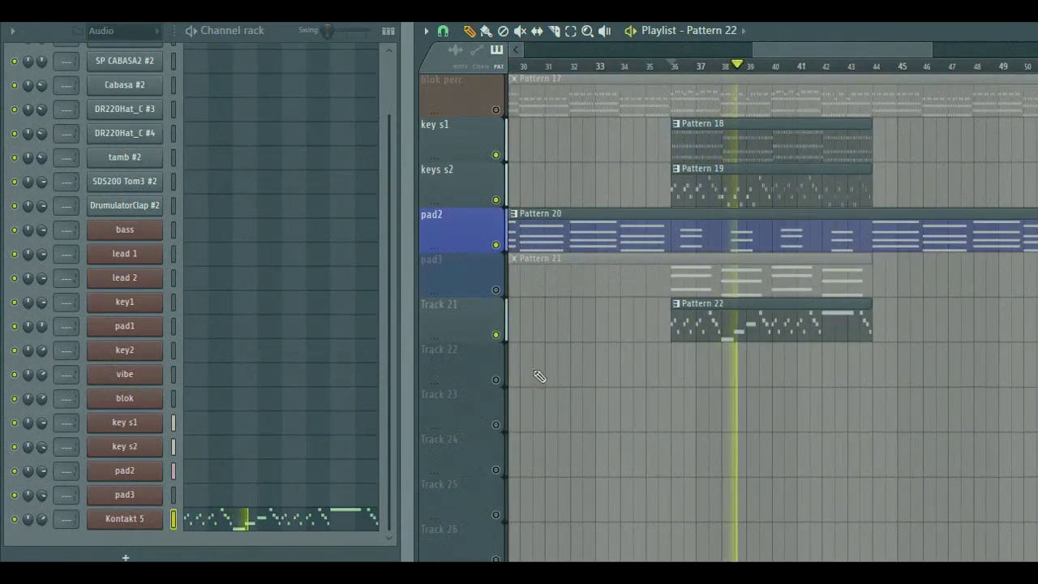
pyautogui.moveTo(388, 118); pyautogui.dragTo(396, 71)
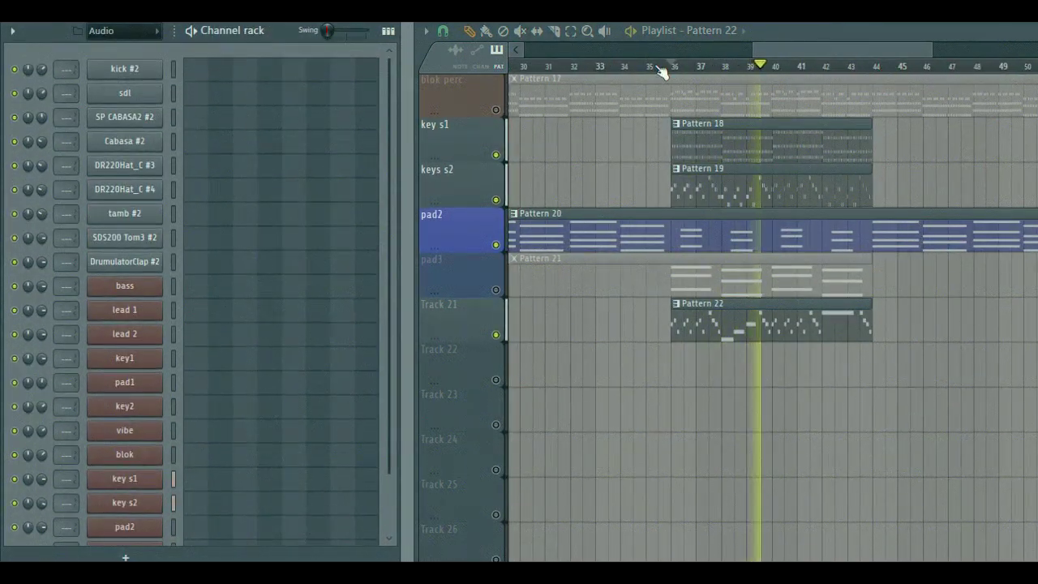
pyautogui.scroll(-1, 663, 71)
pyautogui.press('space')
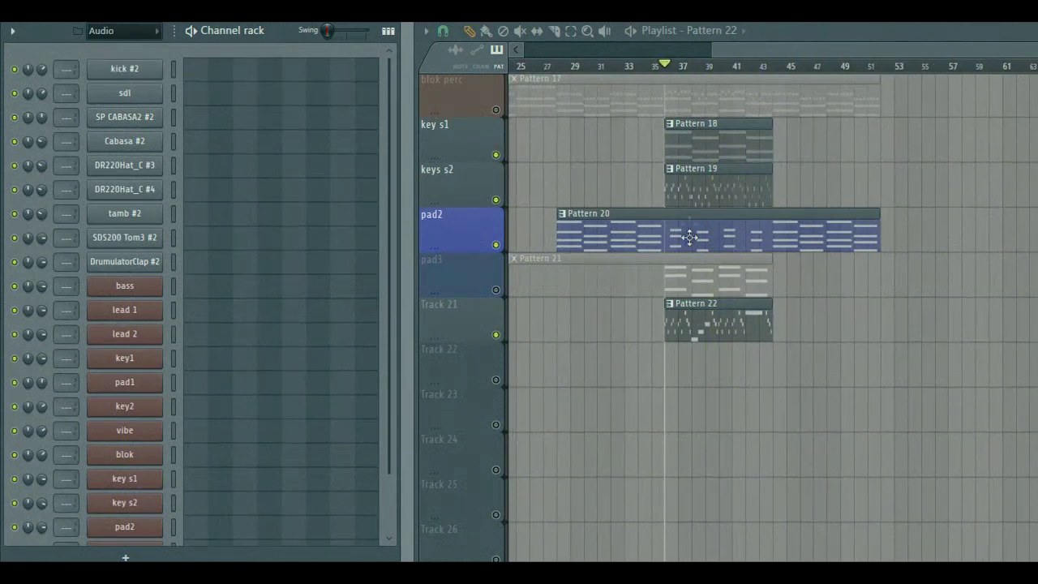
pyautogui.click(494, 239)
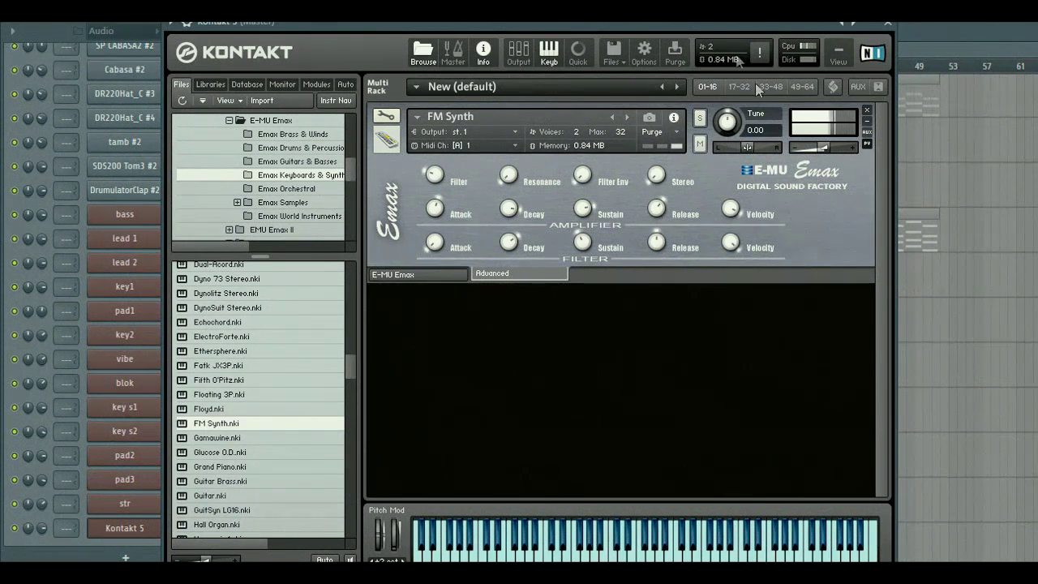
# Add a second Kontakt 5 channel with the Emax FM Synth and draw long F3, D#3 and D#4 notes over eight bars.
pyautogui.moveTo(712, 22); pyautogui.dragTo(779, 23)
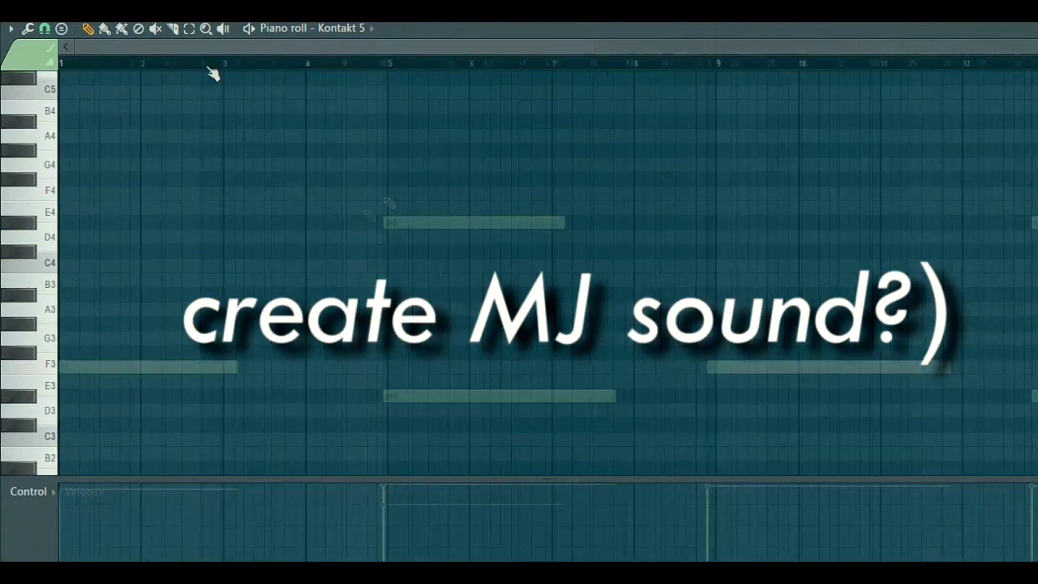
pyautogui.scroll(-3, 370, 68)
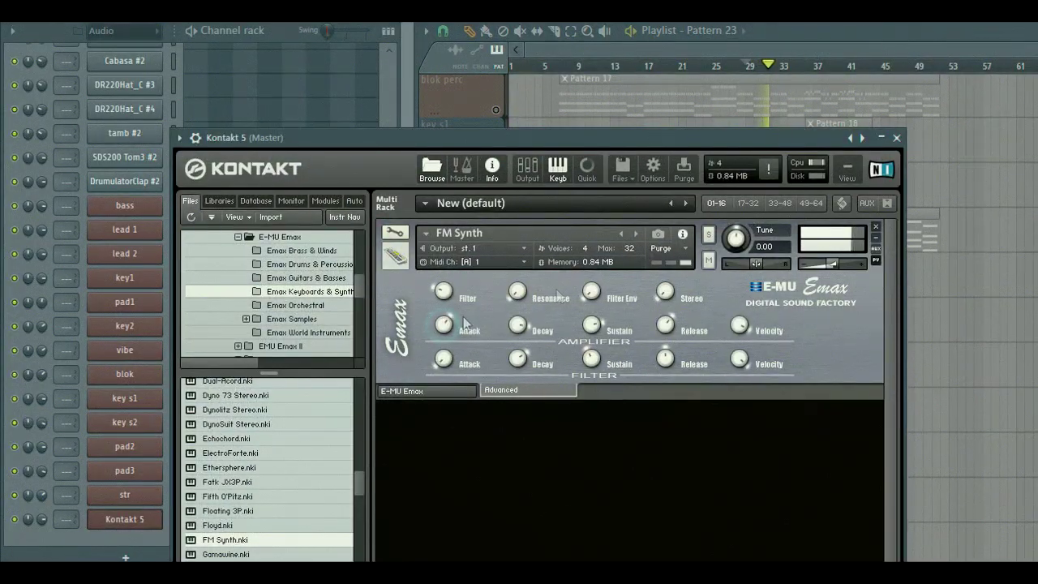
pyautogui.click(896, 138)
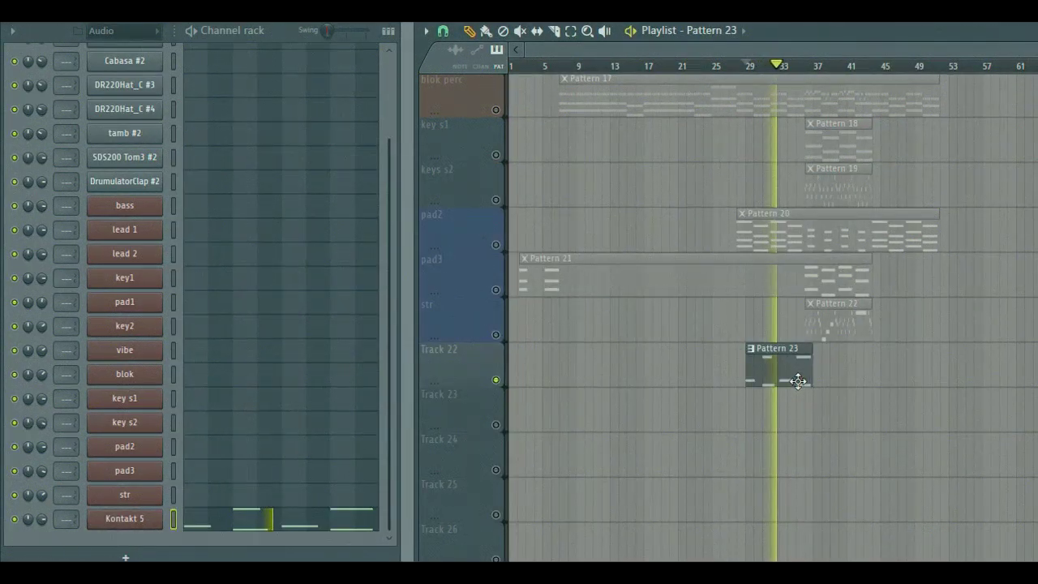
# Move Pattern 23 on Track 22 to bar 44 and play from there with blok perc and pad2 unmuted.
pyautogui.moveTo(793, 382); pyautogui.dragTo(918, 377)
pyautogui.click(874, 64)
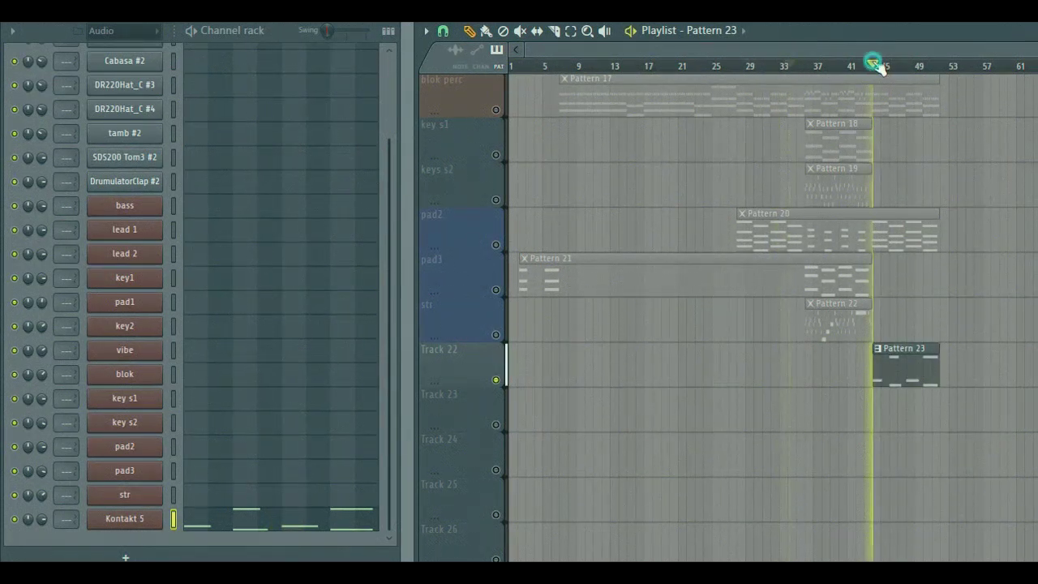
pyautogui.click(496, 109)
pyautogui.click(496, 244)
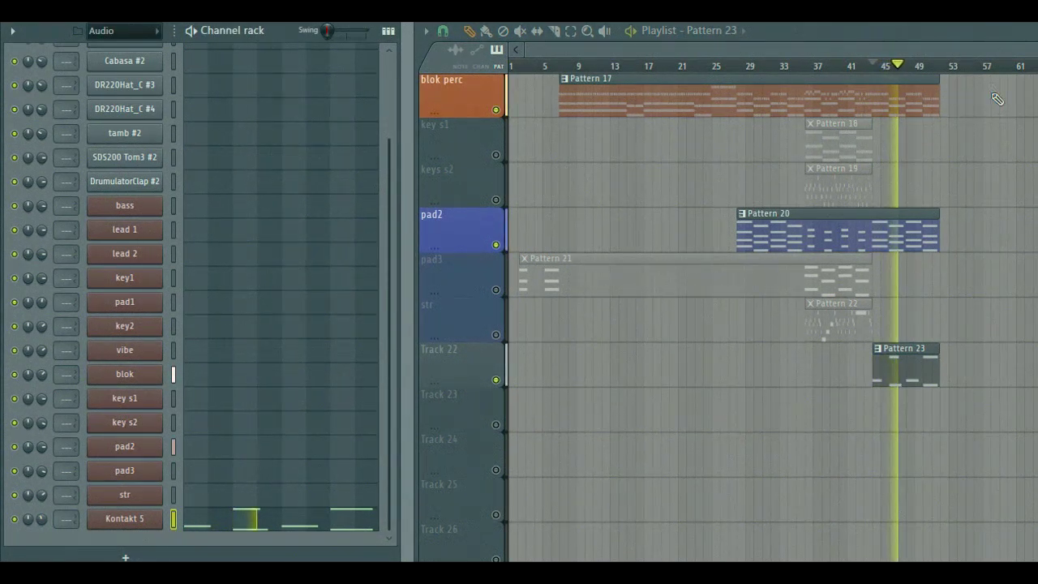
# Unmute the bass track during playback and lower the new Kontakt 5 channel's volume, ending with playback stopped.
pyautogui.scroll(3, 997, 98)
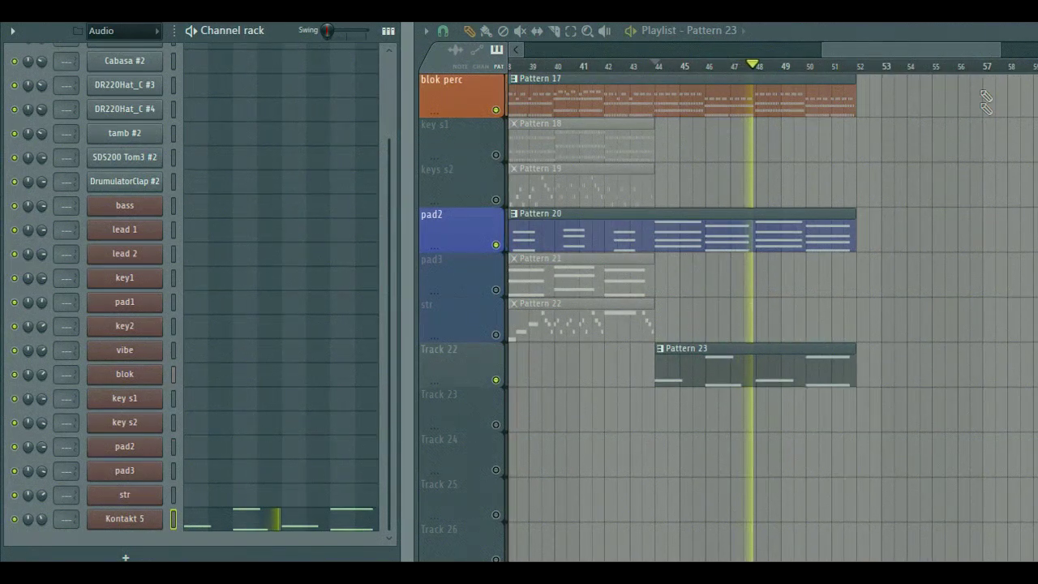
pyautogui.scroll(4, 976, 215)
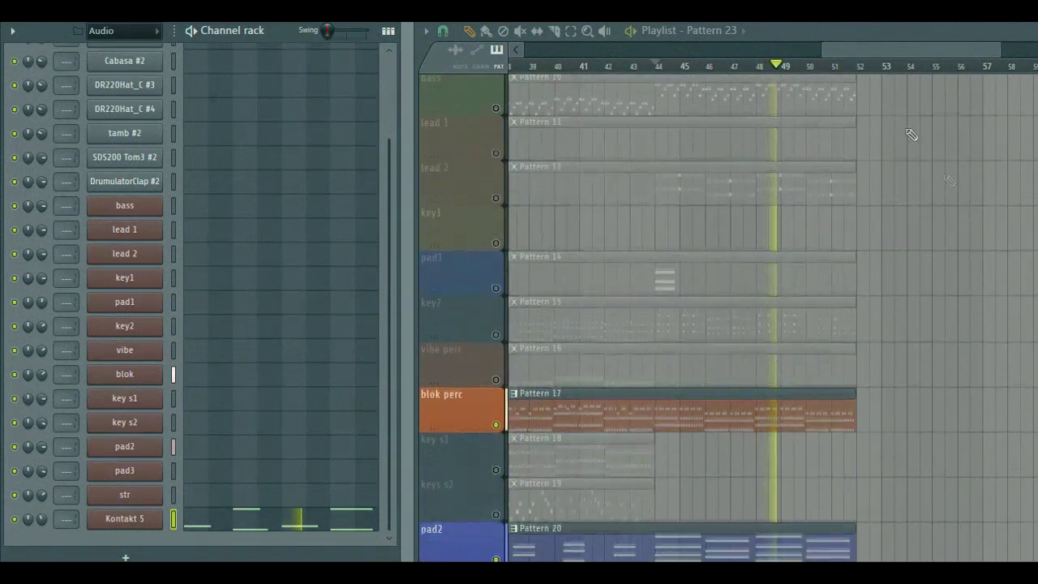
pyautogui.scroll(-3, 719, 105)
pyautogui.click(495, 109)
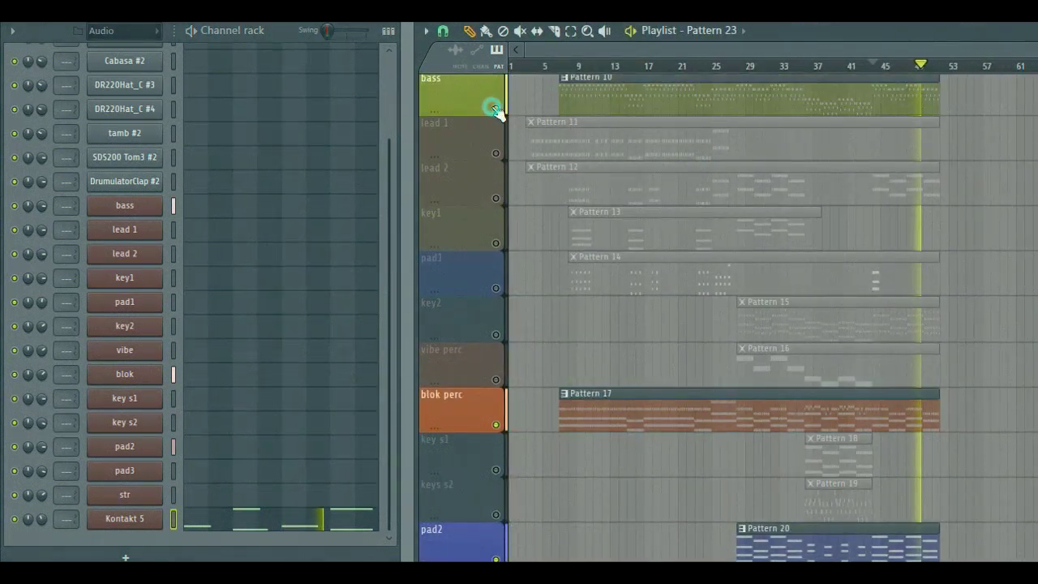
pyautogui.scroll(-4, 503, 120)
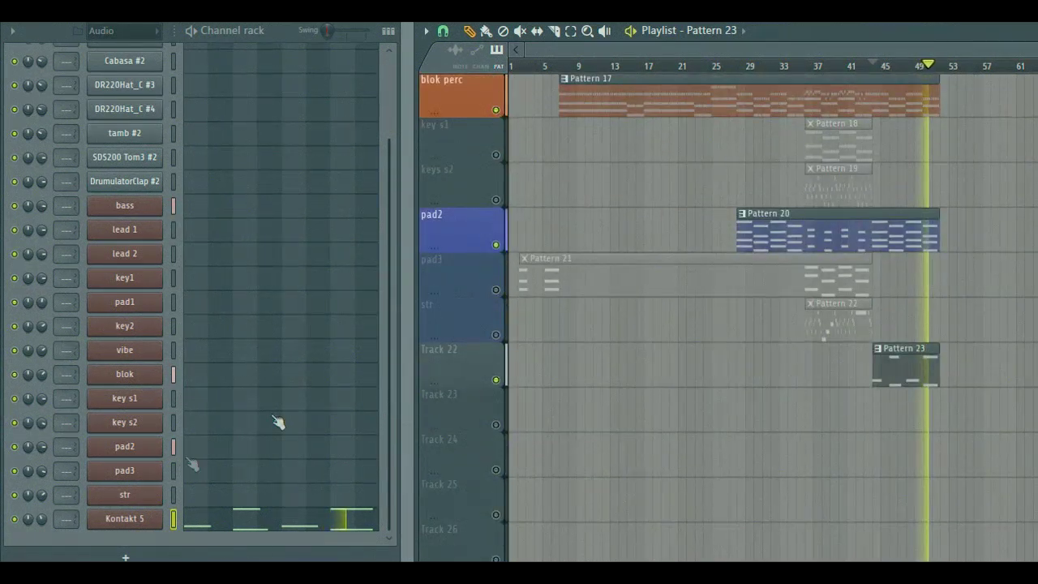
pyautogui.moveTo(40, 519); pyautogui.dragTo(41, 535)
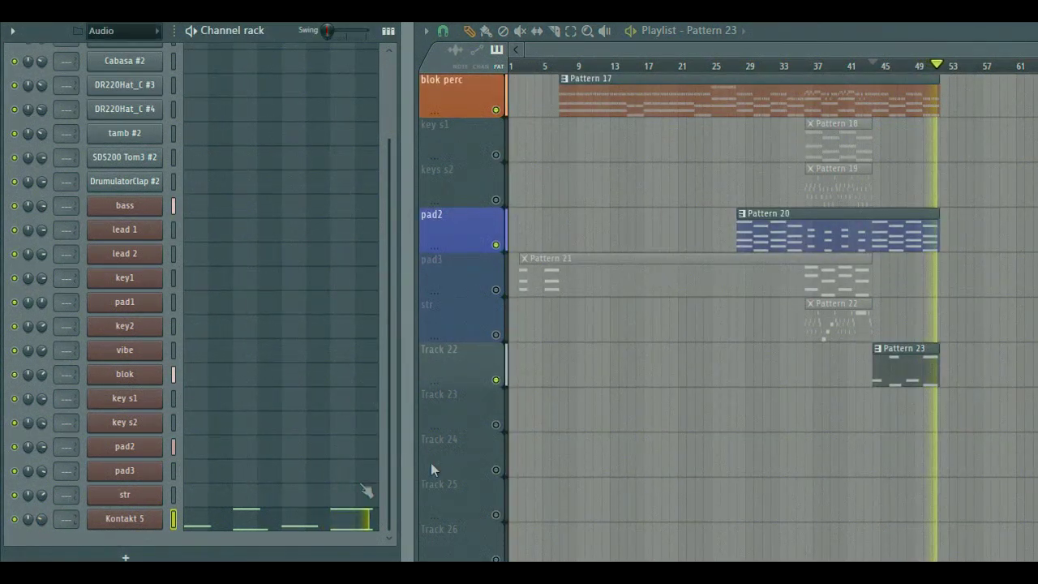
pyautogui.press('space')
# Rename Track 22, which holds Pattern 23, as pad4 and color it blue.
pyautogui.rightClick(447, 381)
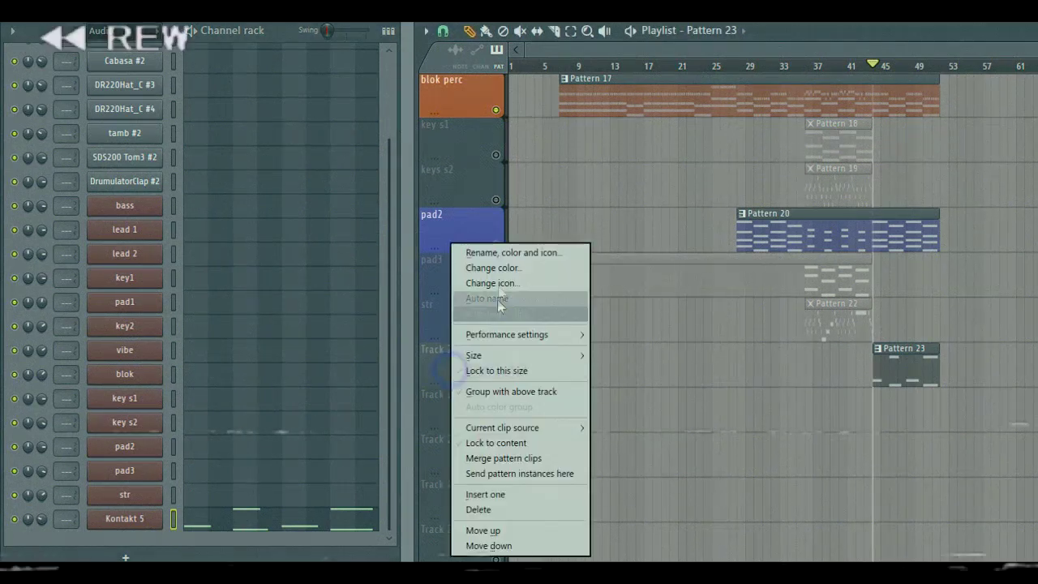
pyautogui.click(495, 250)
pyautogui.write('pad4')
pyautogui.press('Return')
pyautogui.click(537, 397)
# Rename the FM Synth Kontakt 5 channel as pad.
pyautogui.rightClick(161, 519)
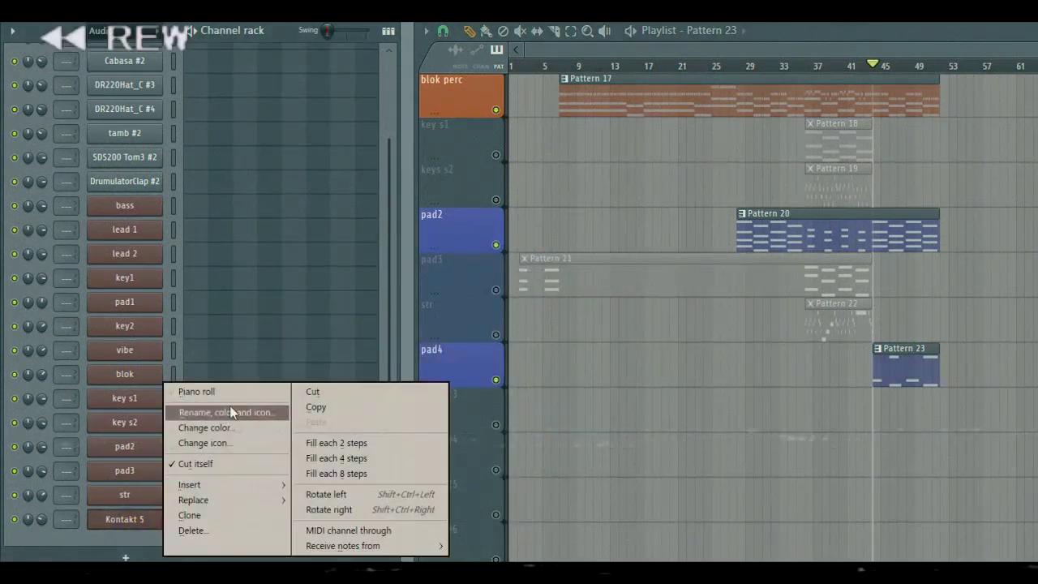
pyautogui.click(232, 412)
pyautogui.write('pad')
pyautogui.press('Return')
# Swap the Pattern 14 and Pattern 15 clips between the pad1 and key2 tracks, and rename the track holding Pattern 15 as keyR.
pyautogui.scroll(5, 728, 320)
pyautogui.click(727, 319)
pyautogui.hscroll(2, 760, 71)
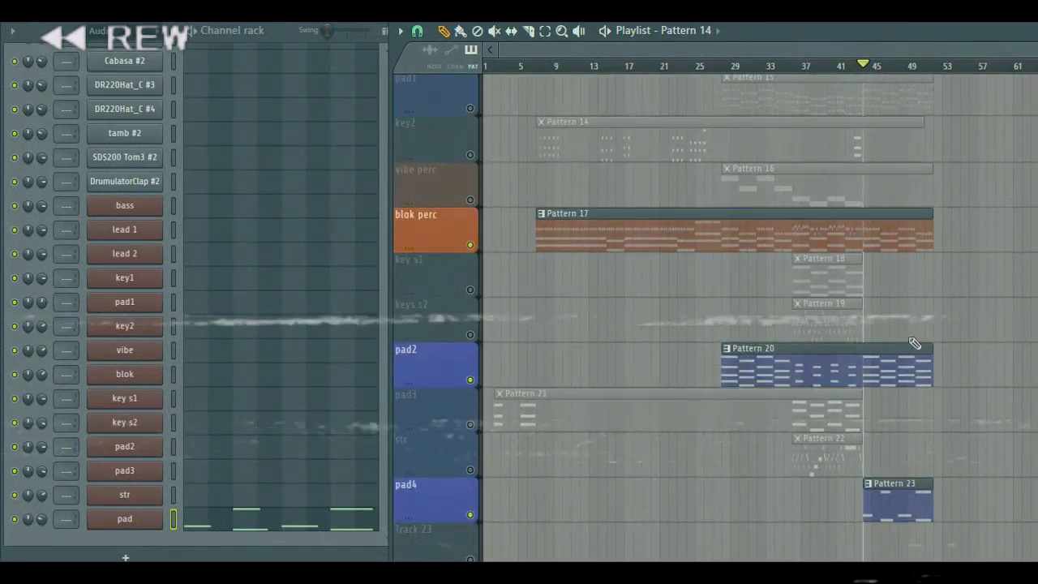
pyautogui.rightClick(433, 212)
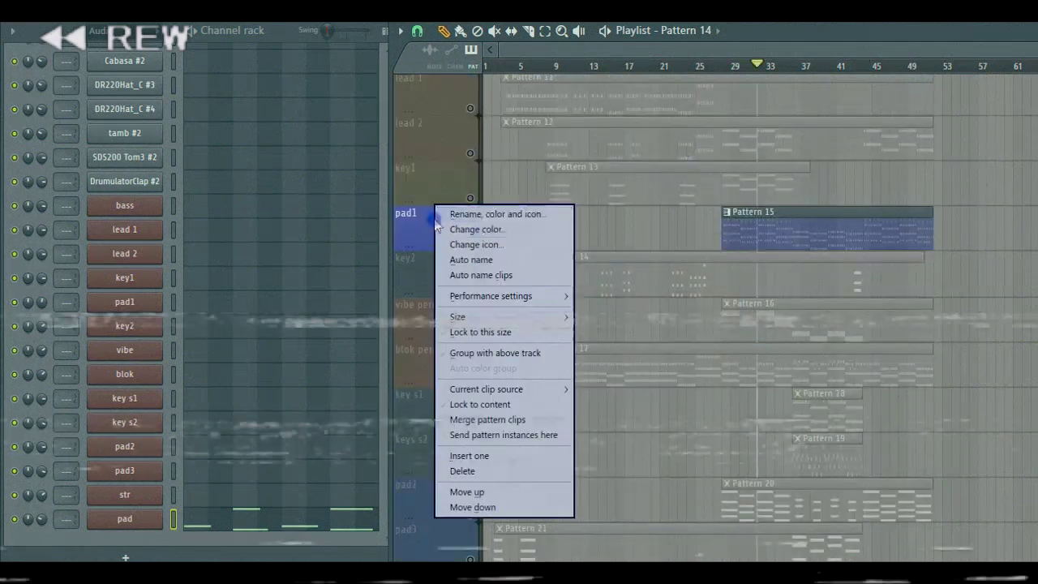
pyautogui.click(487, 214)
pyautogui.write('keys1')
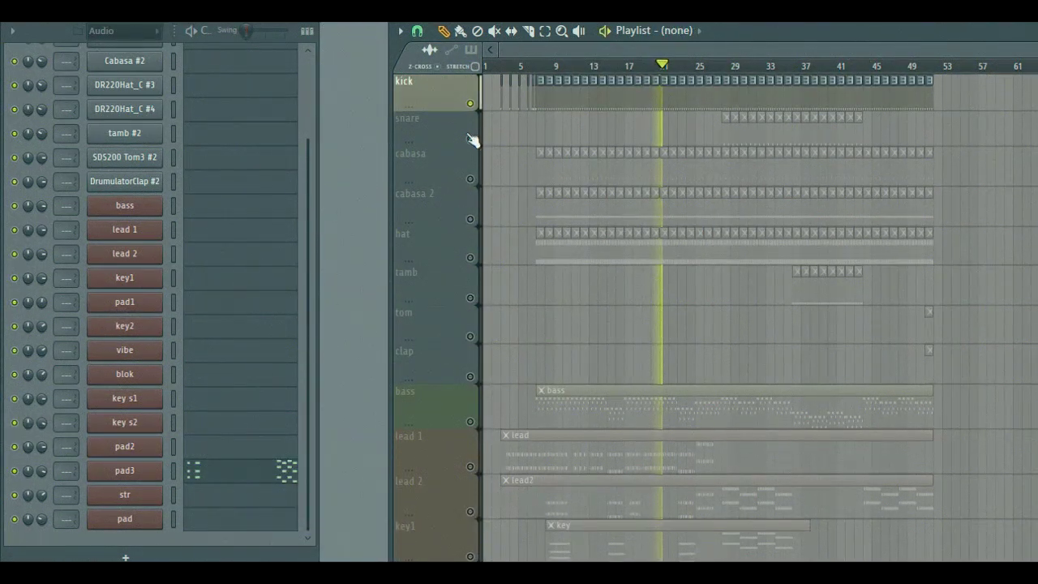
# Bring in snare, cabasa, cabasa 2, hat, bass, lead 1, lead 2 and key1 over the soloed kick by unmuting them during playback.
pyautogui.moveTo(470, 140); pyautogui.dragTo(488, 270)
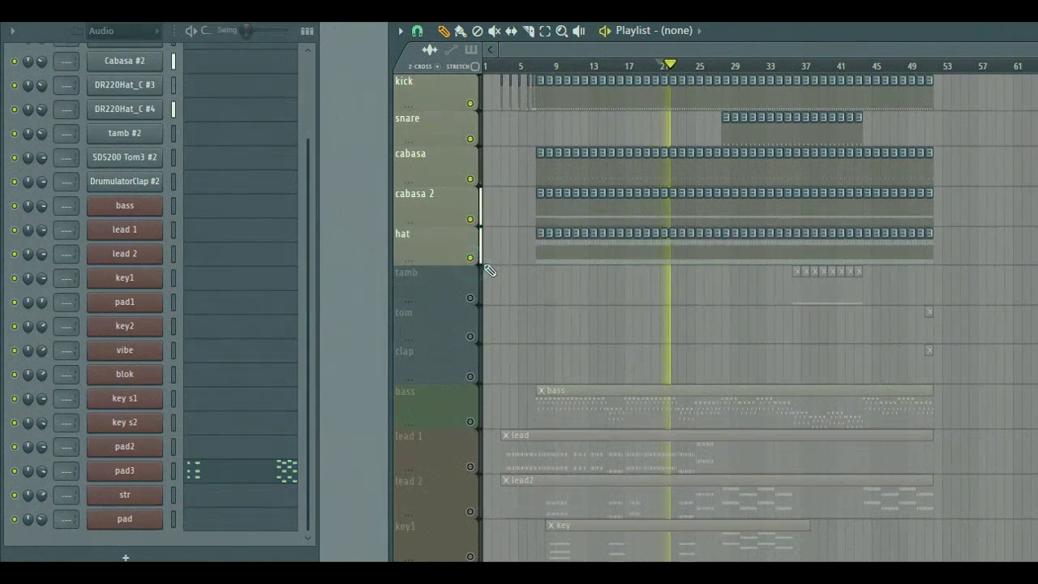
pyautogui.scroll(-4, 489, 270)
pyautogui.click(471, 242)
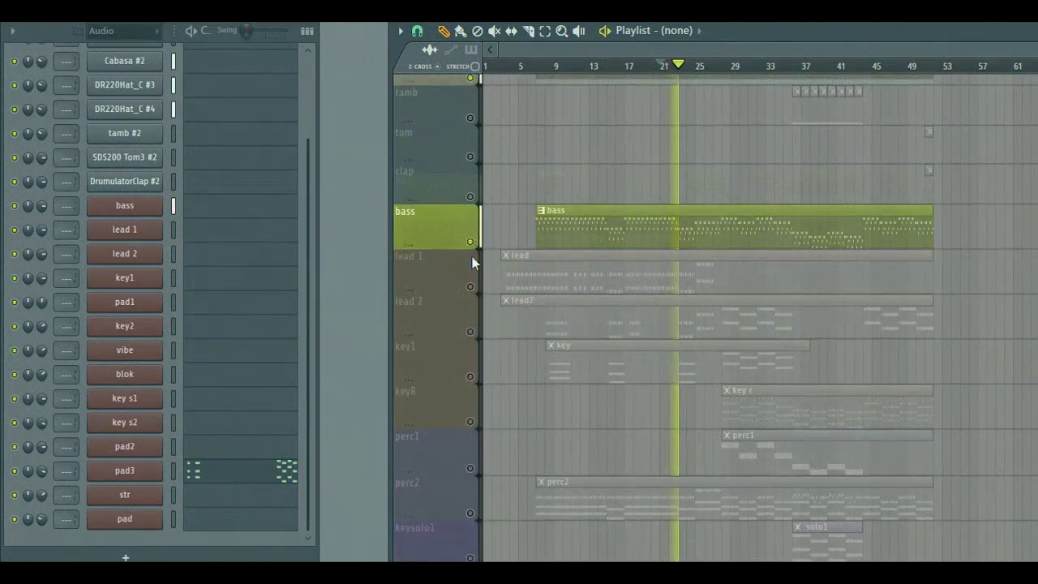
pyautogui.scroll(-1, 473, 261)
pyautogui.moveTo(472, 251); pyautogui.dragTo(473, 336)
# Add the perc2, pad1 and pad3 tracks to the playing mix by unmuting them.
pyautogui.scroll(-3, 473, 336)
pyautogui.click(472, 334)
pyautogui.scroll(-4, 477, 339)
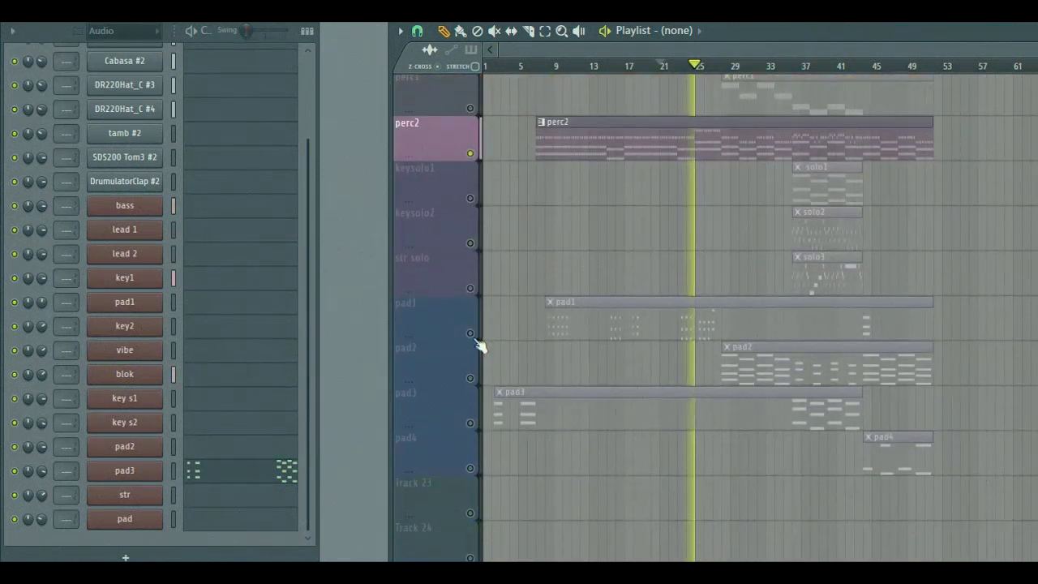
pyautogui.click(471, 333)
pyautogui.click(470, 423)
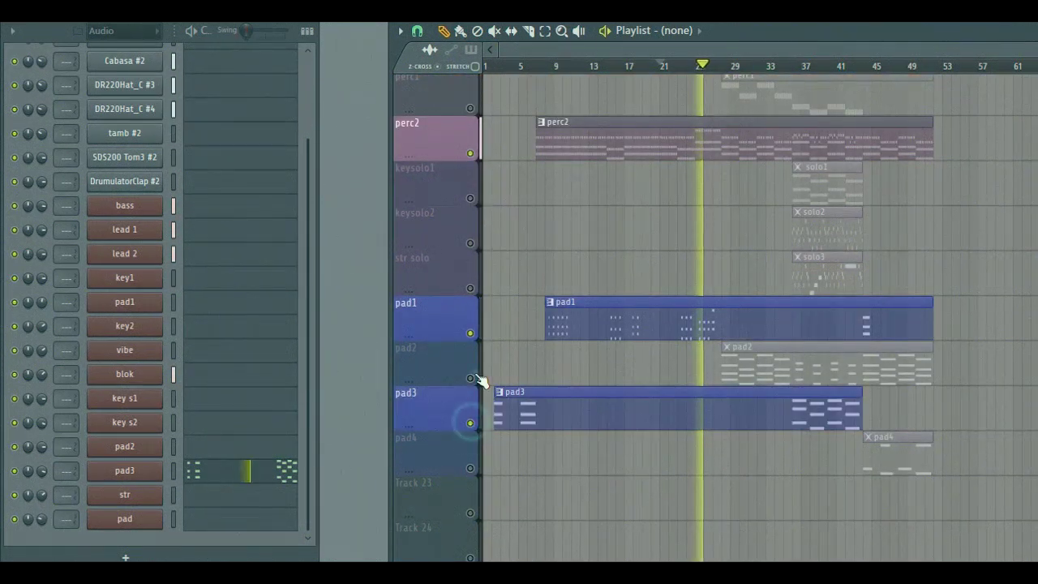
# Complete the playing mix by unmuting the pad2, pad4, str solo, keysolo1, keysolo2, perc1, keyR and tamb tracks.
pyautogui.click(471, 378)
pyautogui.click(470, 468)
pyautogui.moveTo(470, 288); pyautogui.dragTo(471, 192)
pyautogui.scroll(4, 472, 243)
pyautogui.click(470, 289)
pyautogui.click(470, 241)
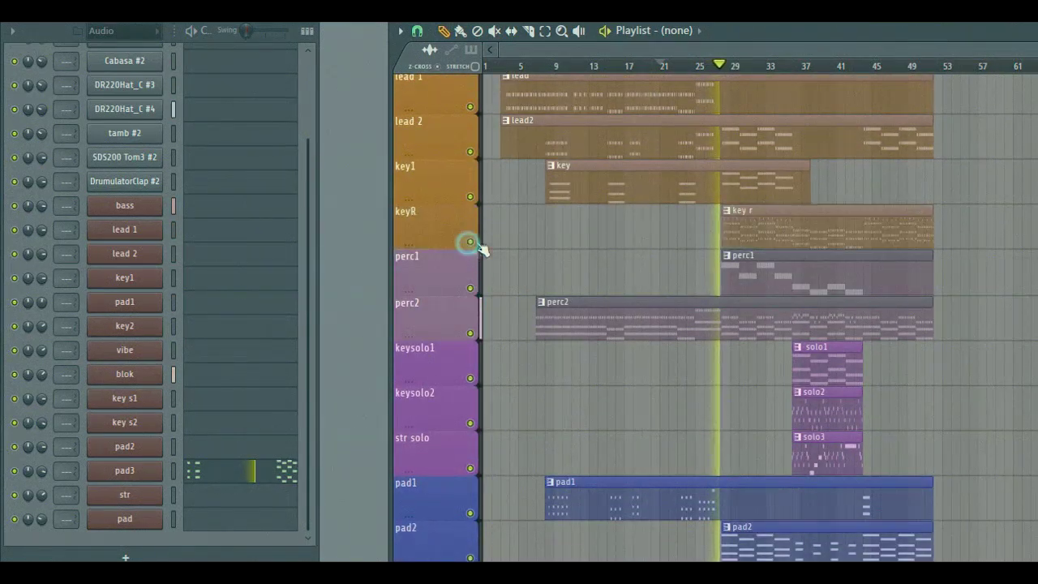
pyautogui.scroll(9, 495, 248)
pyautogui.click(471, 298)
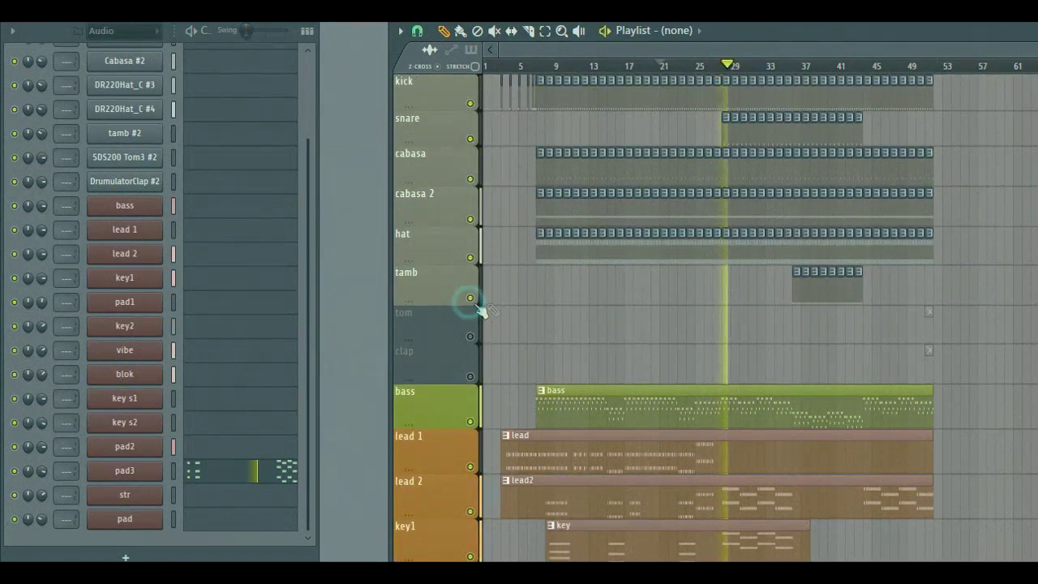
# Follow playback through the solo section into the closing bars, examining the clips across the drum, key, solo and pad tracks.
pyautogui.click(712, 49)
pyautogui.scroll(-12, 813, 122)
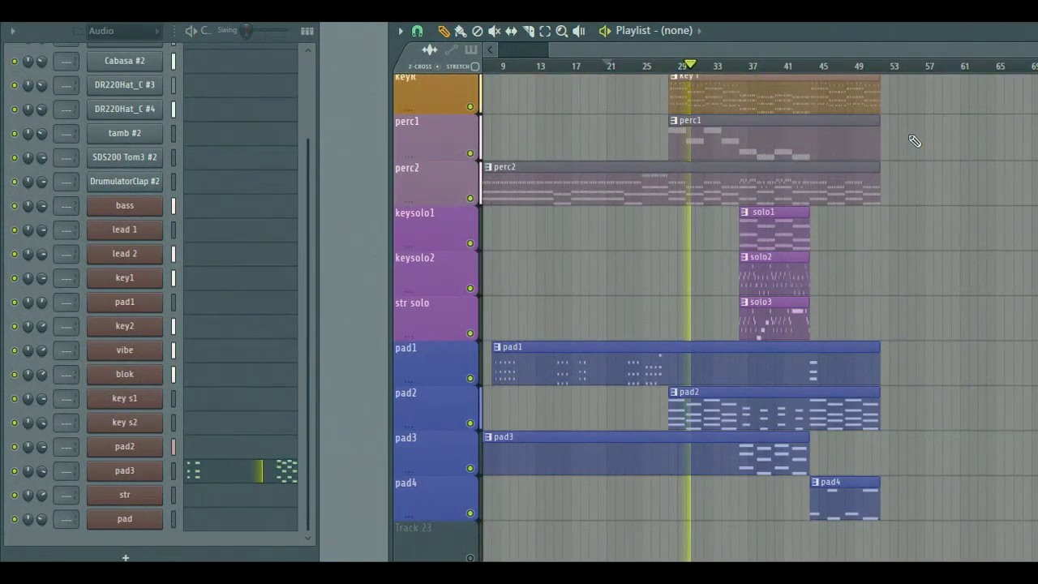
pyautogui.click(679, 69)
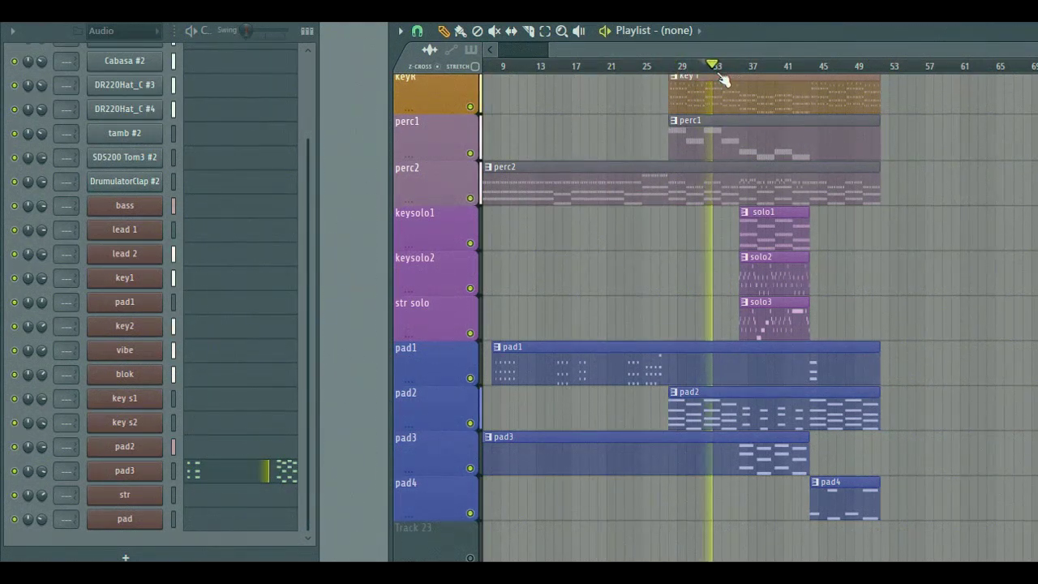
pyautogui.click(599, 65)
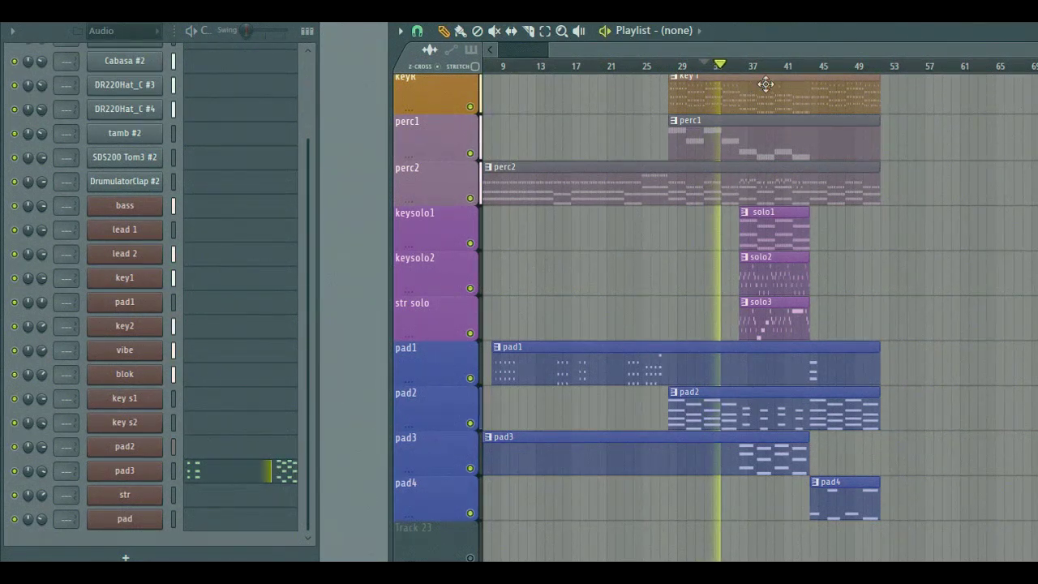
pyautogui.moveTo(728, 51); pyautogui.dragTo(754, 53)
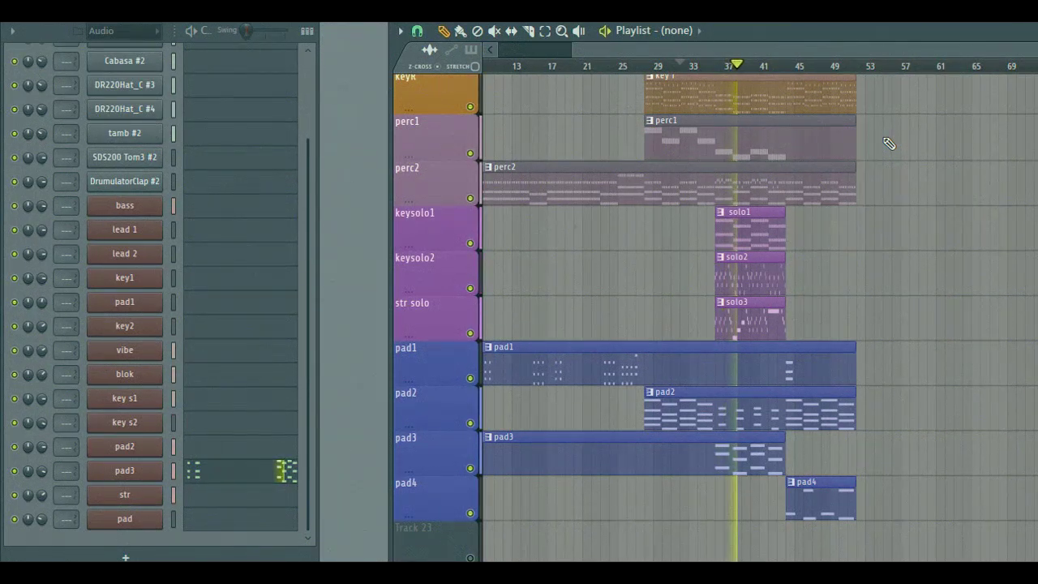
pyautogui.scroll(8, 889, 144)
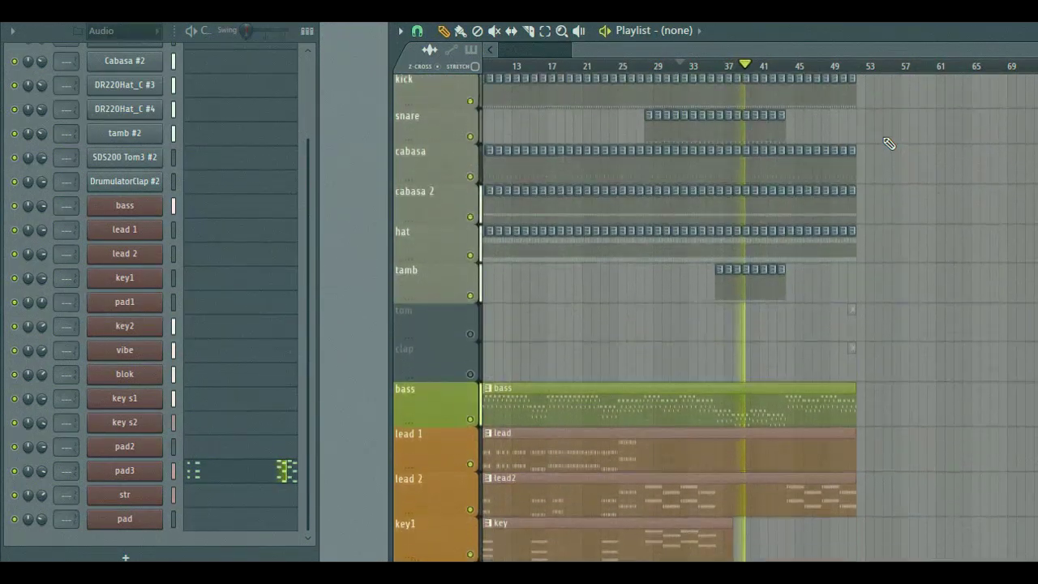
pyautogui.scroll(-8, 887, 143)
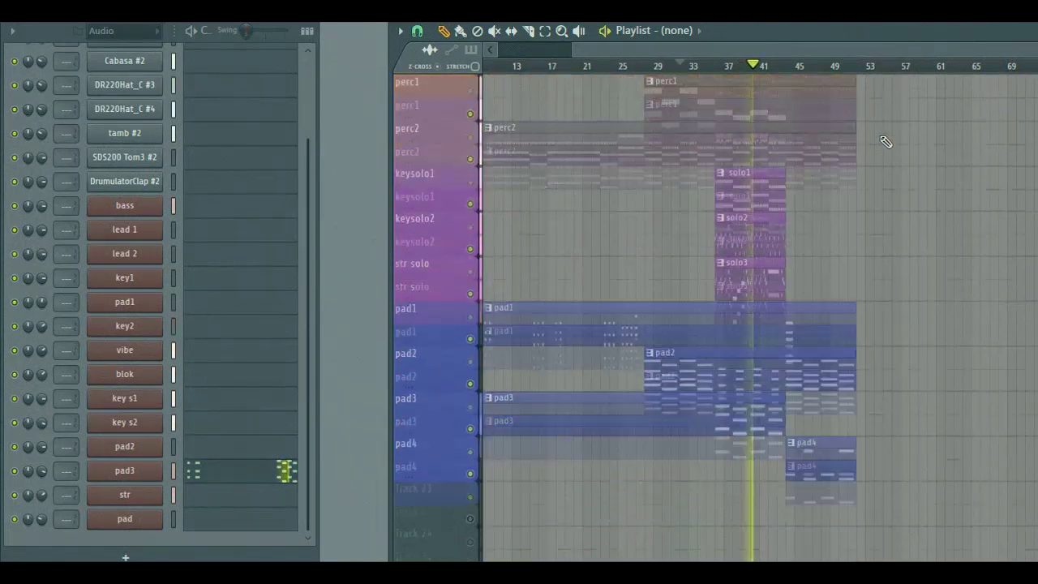
pyautogui.scroll(3, 885, 144)
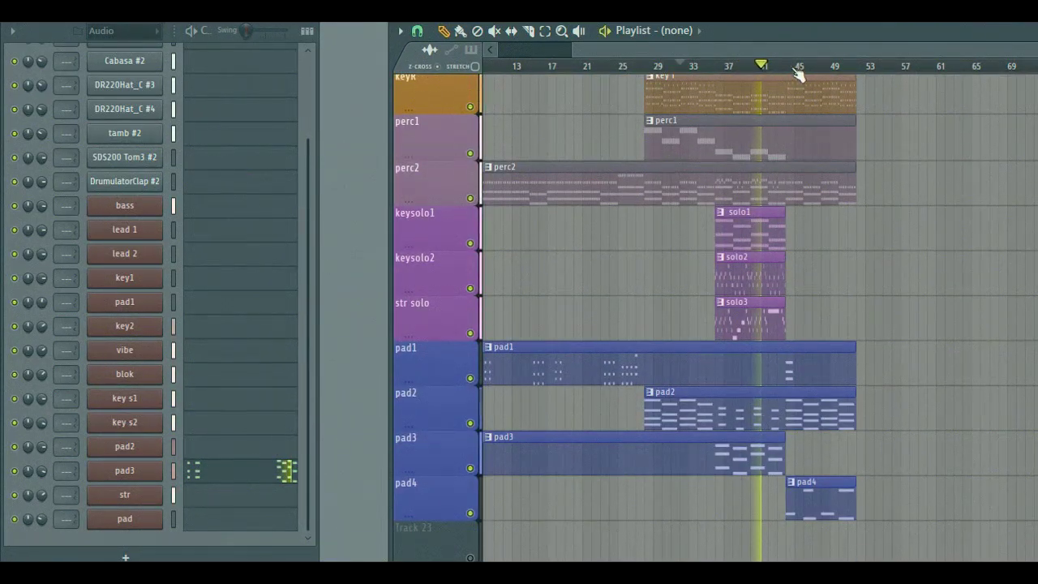
pyautogui.moveTo(789, 51); pyautogui.dragTo(846, 68)
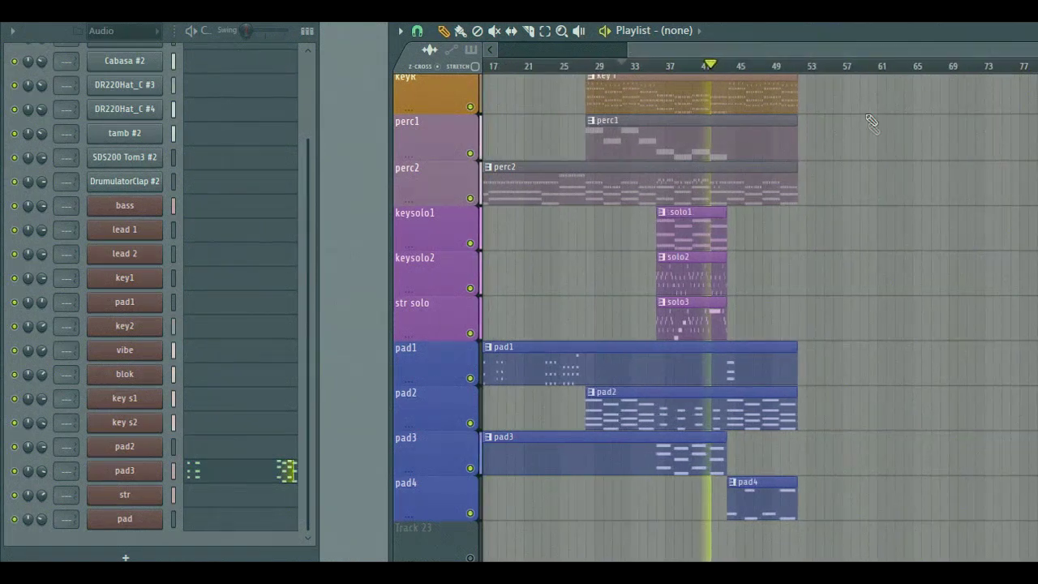
pyautogui.scroll(1, 870, 128)
pyautogui.scroll(-3, 874, 136)
pyautogui.scroll(3, 772, 74)
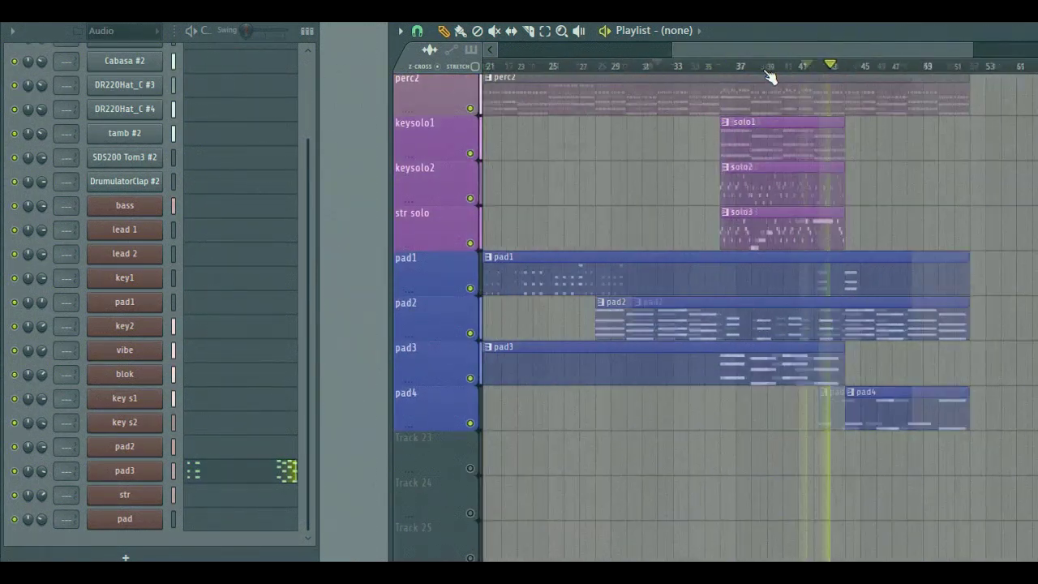
pyautogui.scroll(4, 858, 74)
pyautogui.moveTo(862, 74); pyautogui.dragTo(901, 81)
pyautogui.scroll(-5, 898, 106)
pyautogui.scroll(-1, 898, 106)
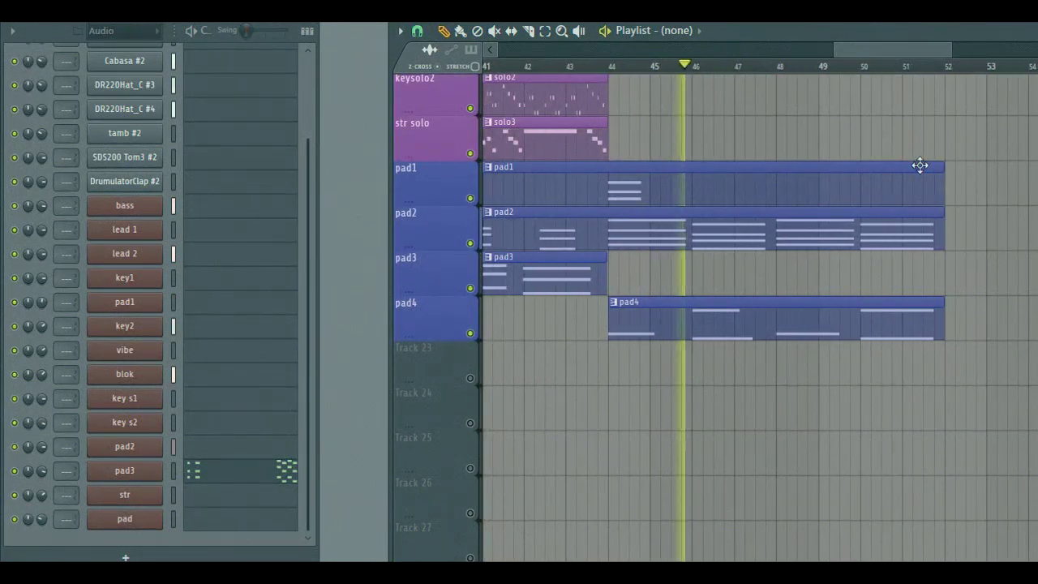
pyautogui.scroll(3, 920, 165)
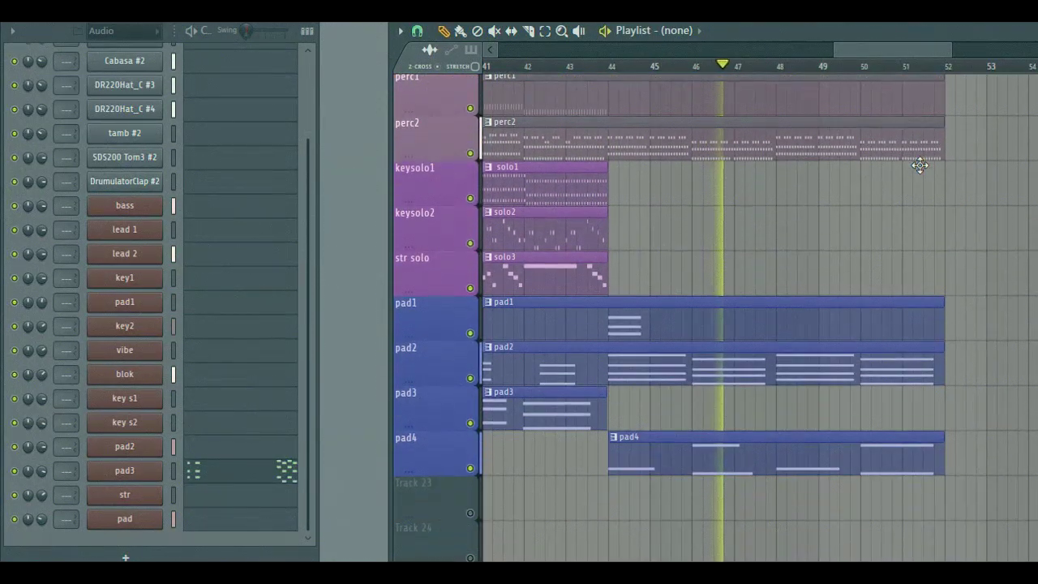
# Show the pad4 pattern in the channel rack and examine the whole arrangement as it plays to its end.
pyautogui.click(725, 458)
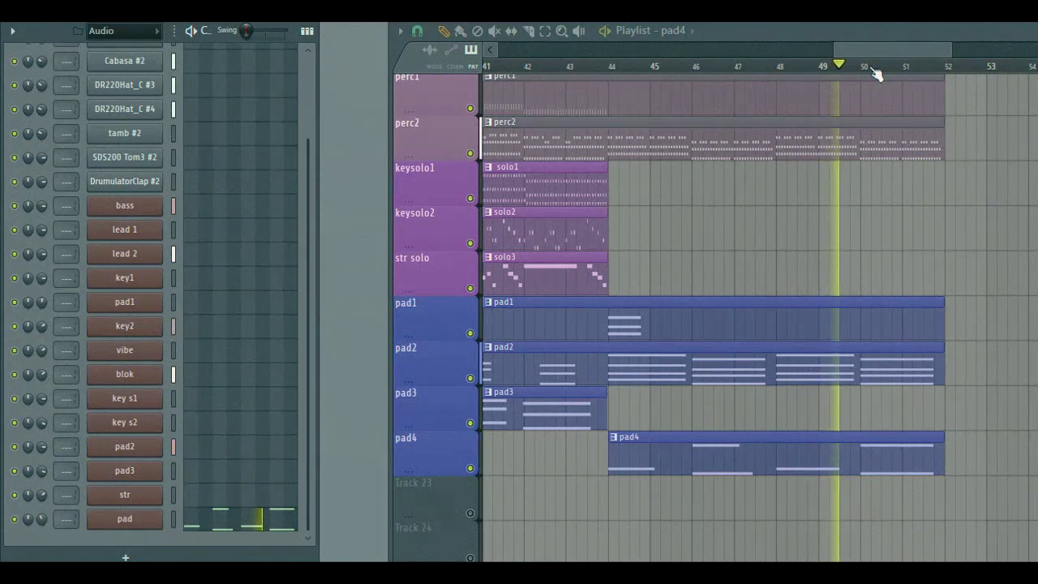
pyautogui.scroll(-4, 876, 72)
pyautogui.scroll(3, 1006, 206)
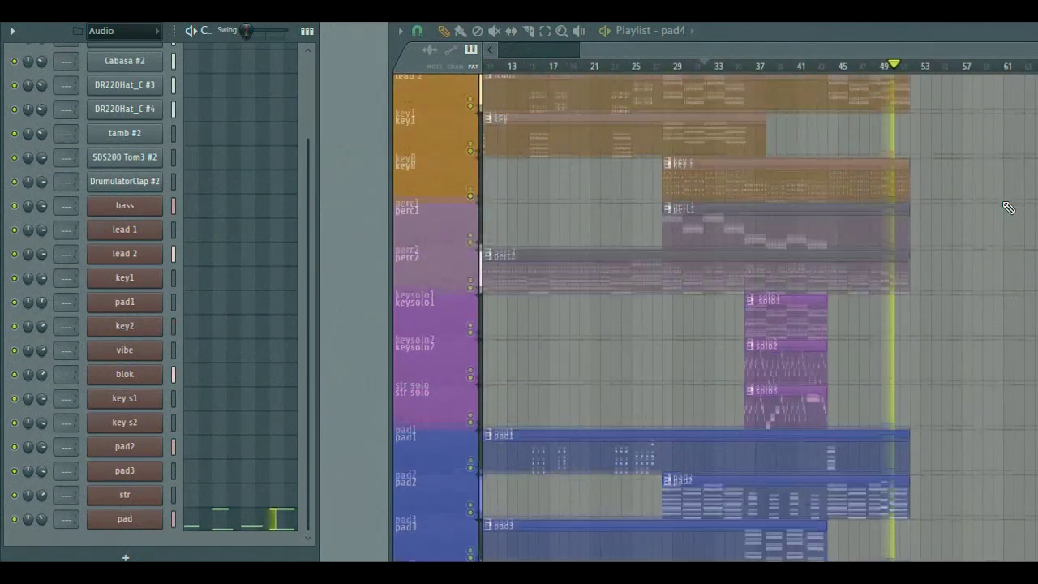
pyautogui.scroll(-3, 1006, 206)
pyautogui.scroll(3, 1008, 207)
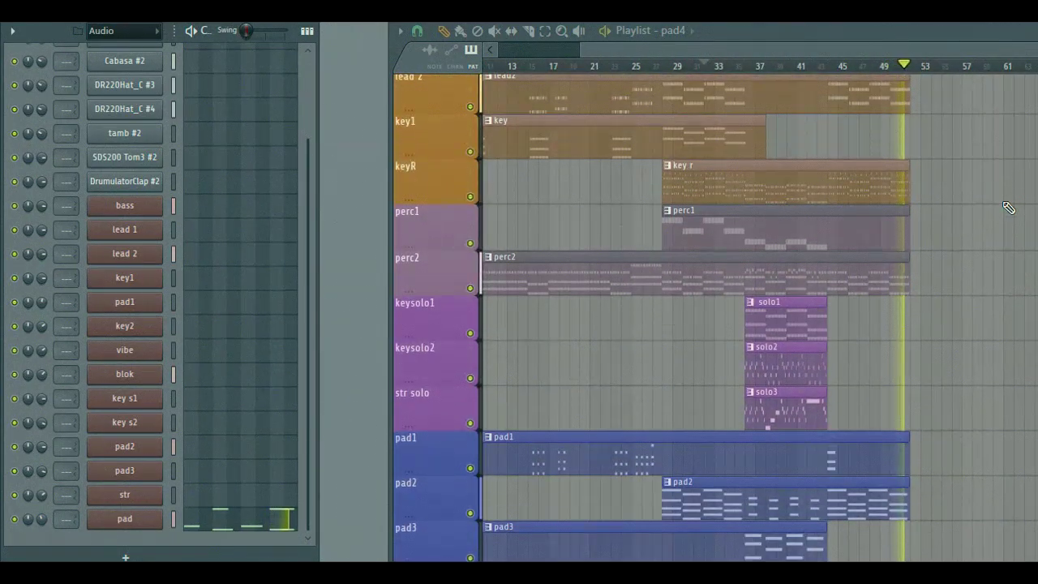
pyautogui.scroll(-1, 1008, 208)
pyautogui.scroll(-1, 831, 70)
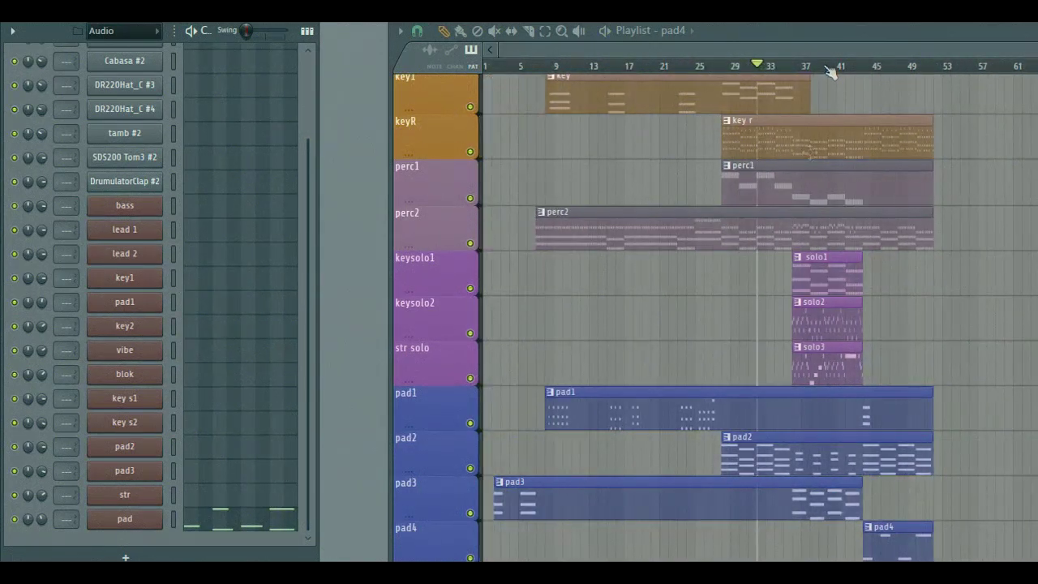
# Select bars 36 to 43 of the playlist as the playback loop and open the mixer beside it.
pyautogui.scroll(5, 642, 280)
pyautogui.scroll(2, 641, 281)
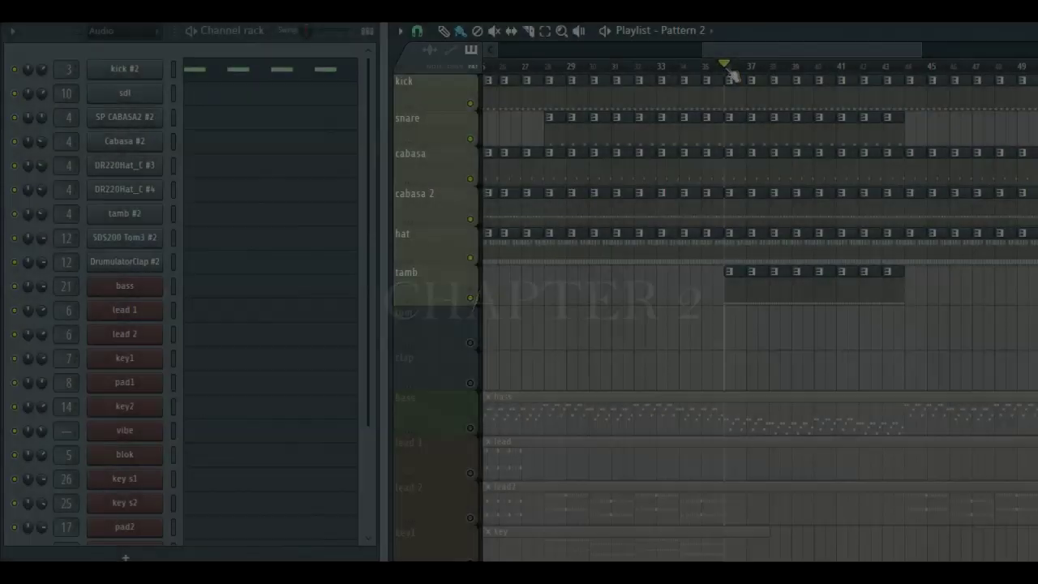
pyautogui.moveTo(725, 67); pyautogui.dragTo(907, 71)
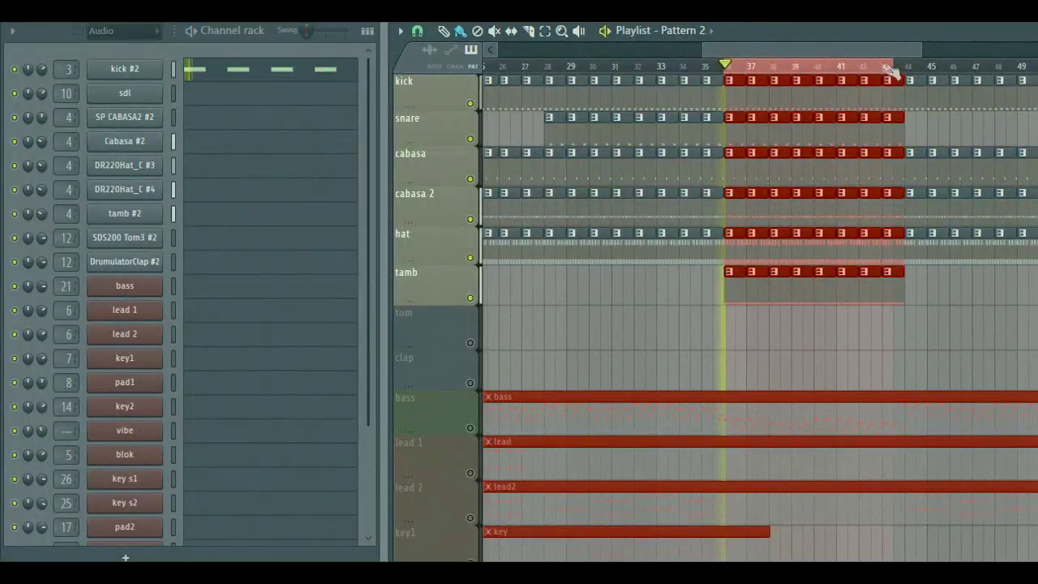
pyautogui.press('F9')
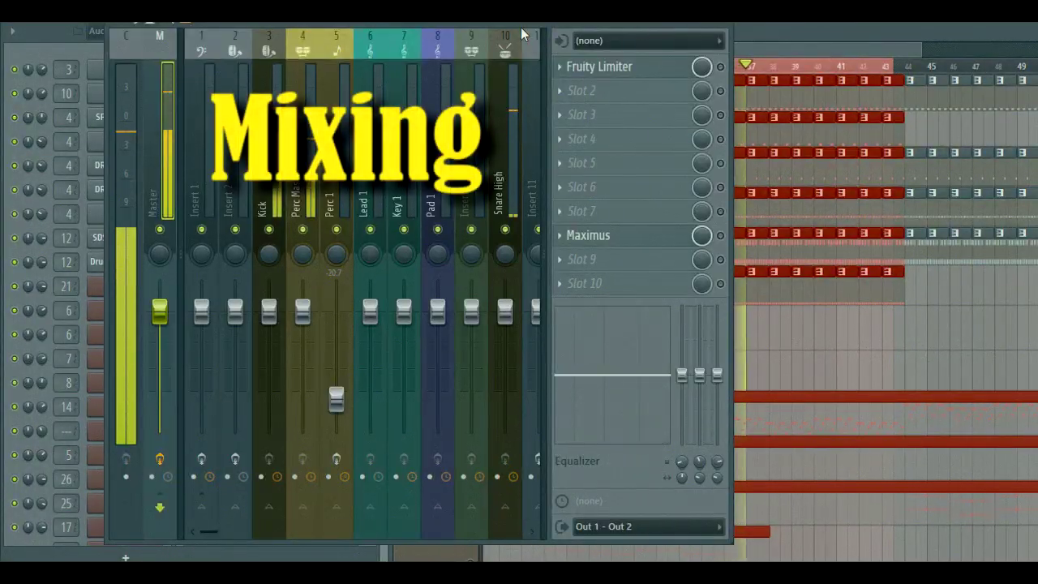
pyautogui.moveTo(499, 31); pyautogui.dragTo(466, 34)
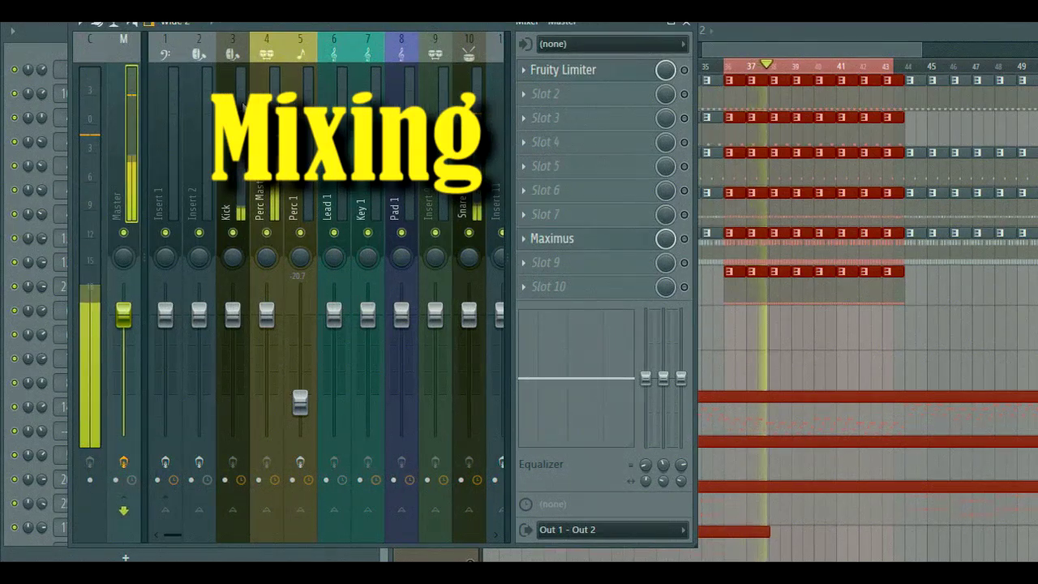
# Lower the mixer levels of Kick to -2.4, Perc Master to -6.7 and Snare High to -5.0.
pyautogui.click(240, 103)
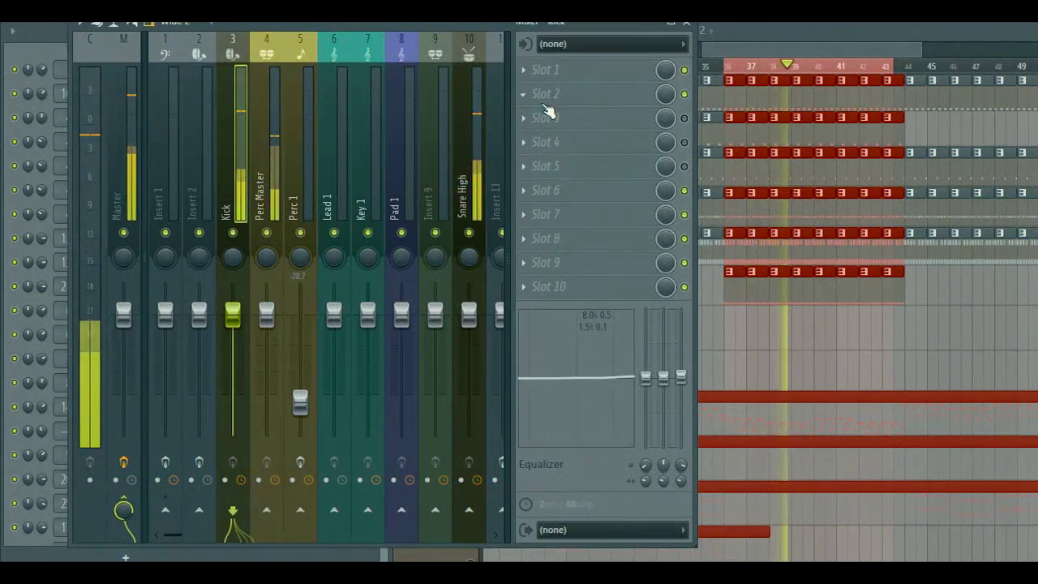
pyautogui.moveTo(233, 314)
pyautogui.mouseDown()
pyautogui.moveTo(234, 357)
pyautogui.moveTo(233, 327)
pyautogui.mouseUp()
pyautogui.click(266, 315)
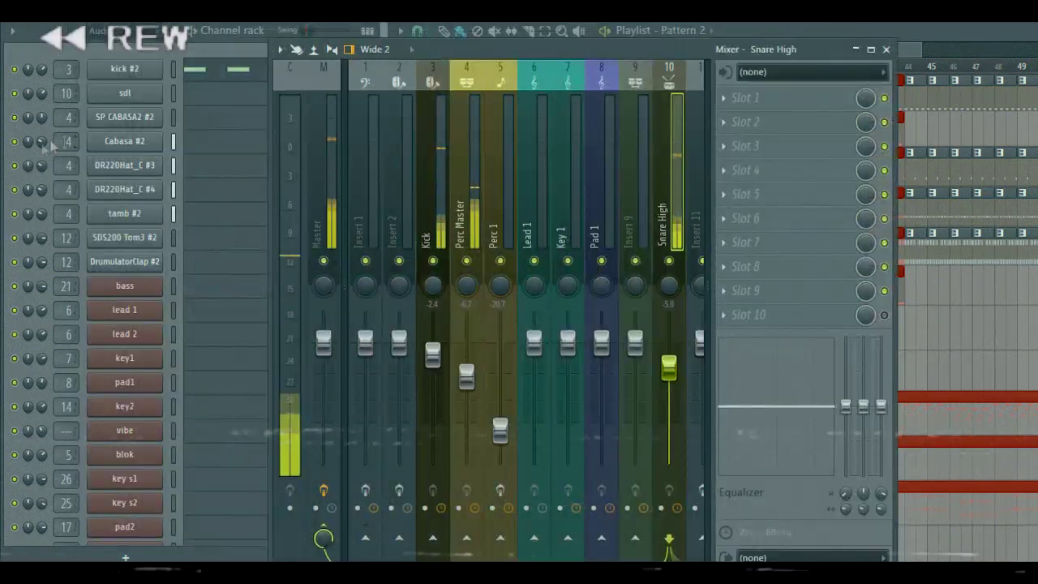
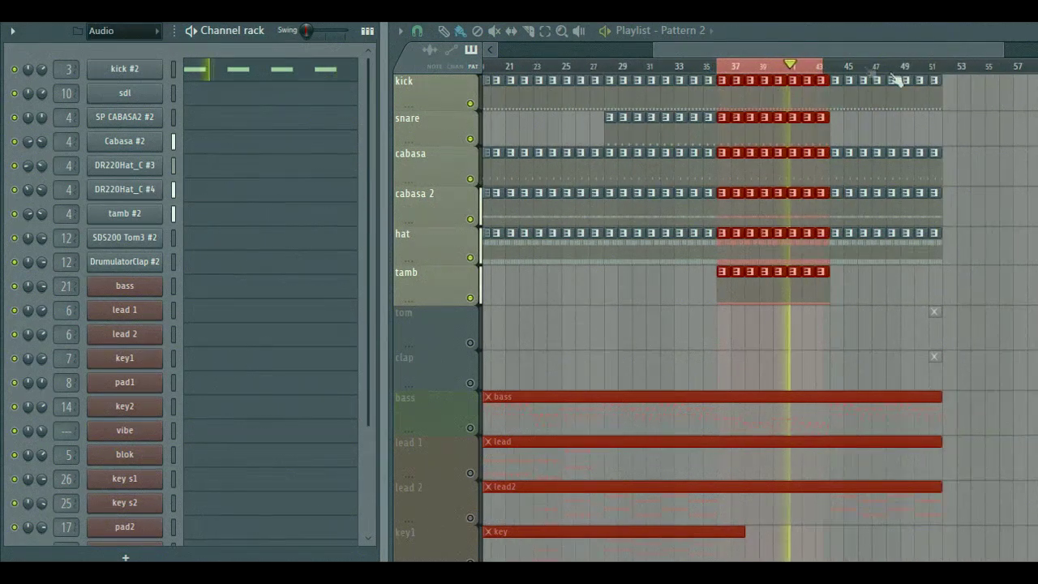
# Bring the bass track into the looped playback by unmuting it and locate its insert in the mixer.
pyautogui.scroll(2, 860, 76)
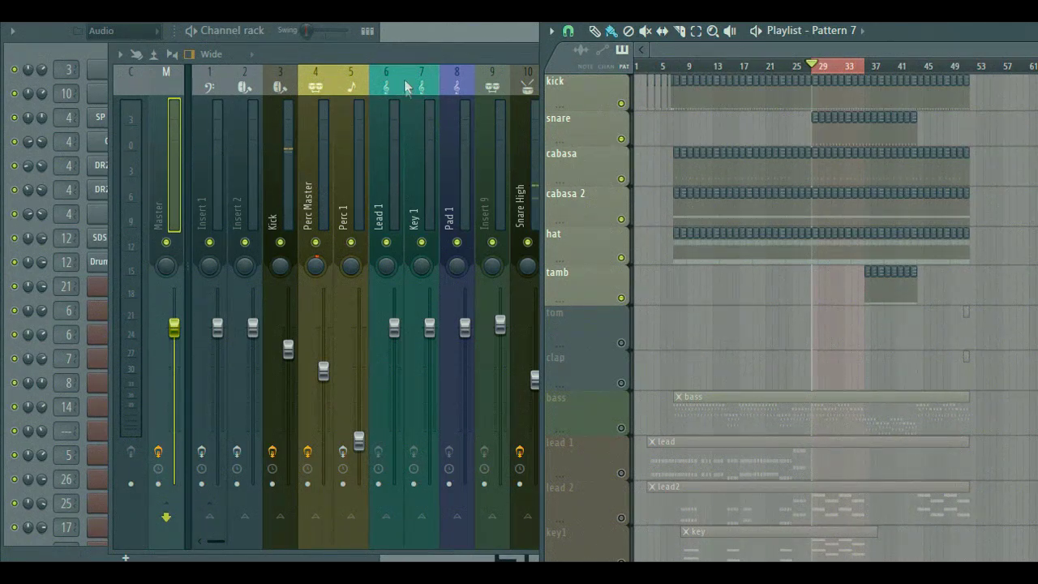
pyautogui.scroll(-15, 404, 87)
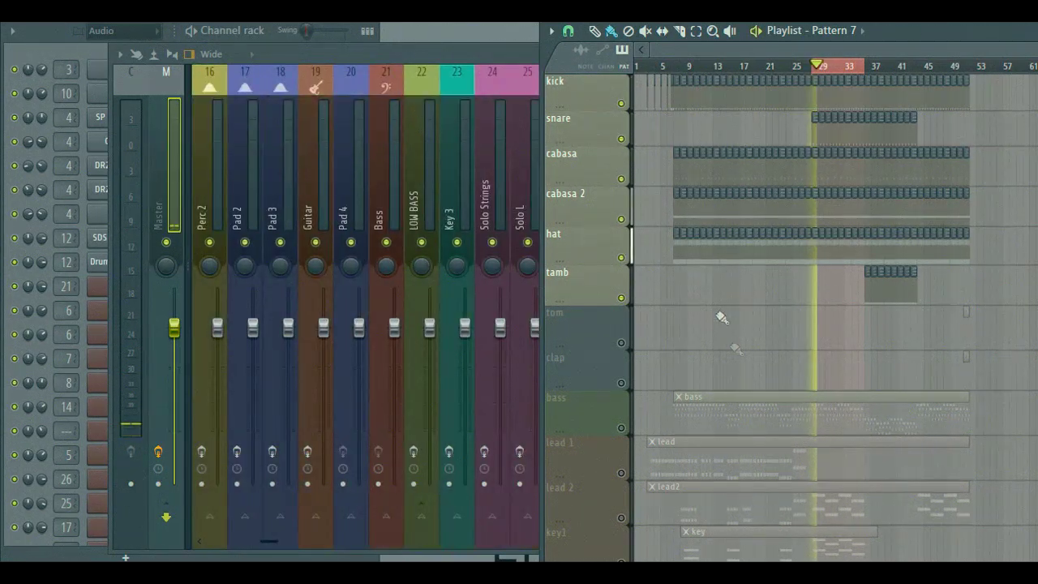
pyautogui.click(622, 428)
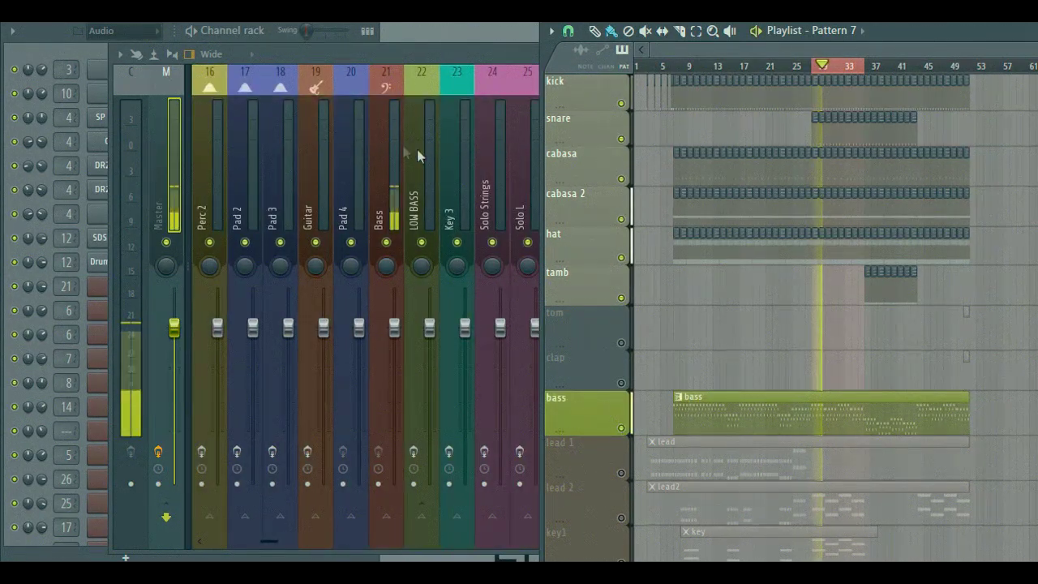
pyautogui.scroll(-3, 392, 149)
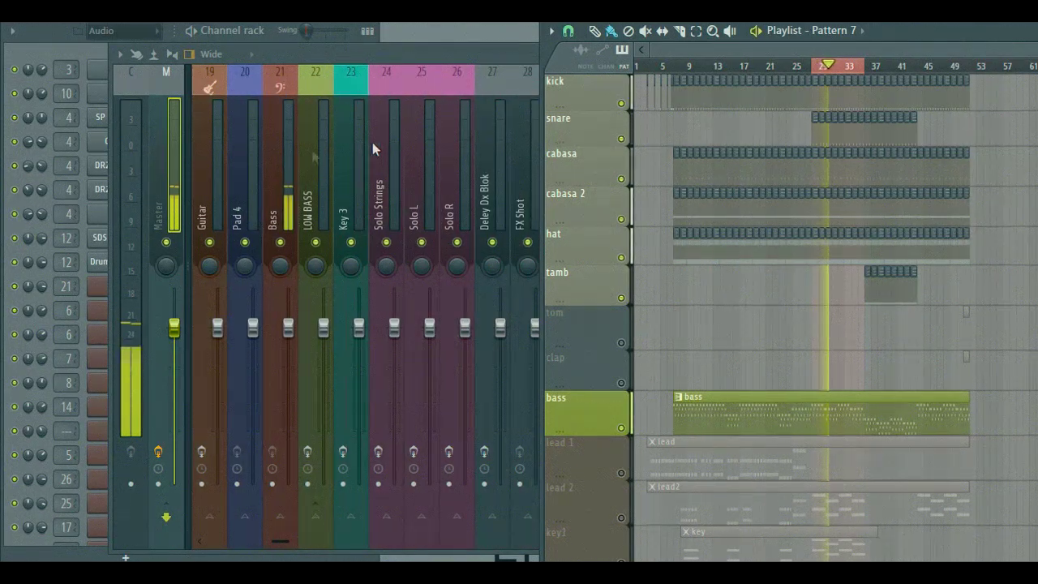
# Load Fruity peak controller, Fruity parametric EQ 2 and Fruity Compressor on the Bass insert and close the mixer.
pyautogui.click(286, 154)
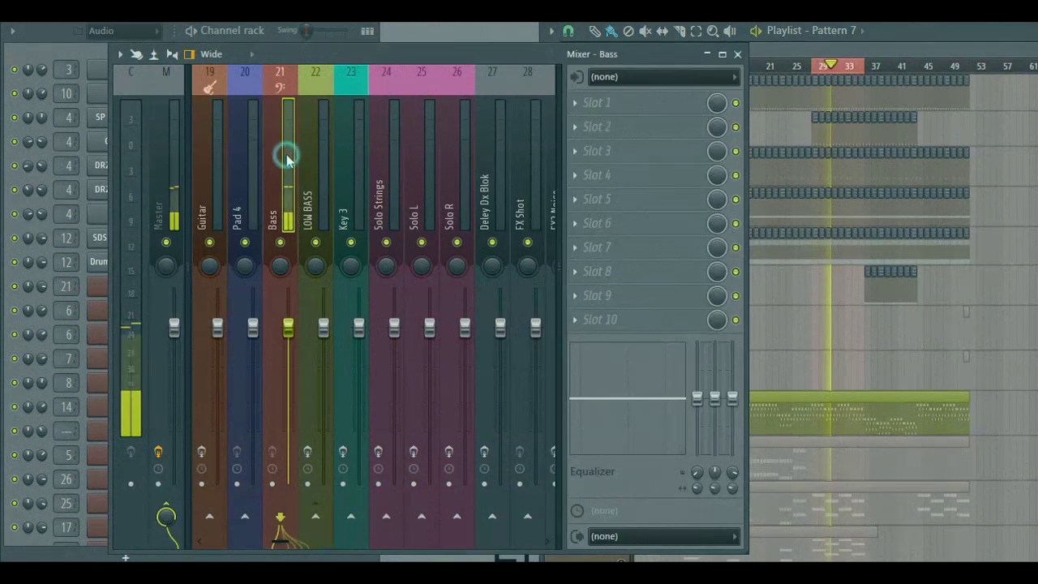
pyautogui.click(577, 104)
pyautogui.click(714, 558)
pyautogui.moveTo(363, 188); pyautogui.dragTo(491, 117)
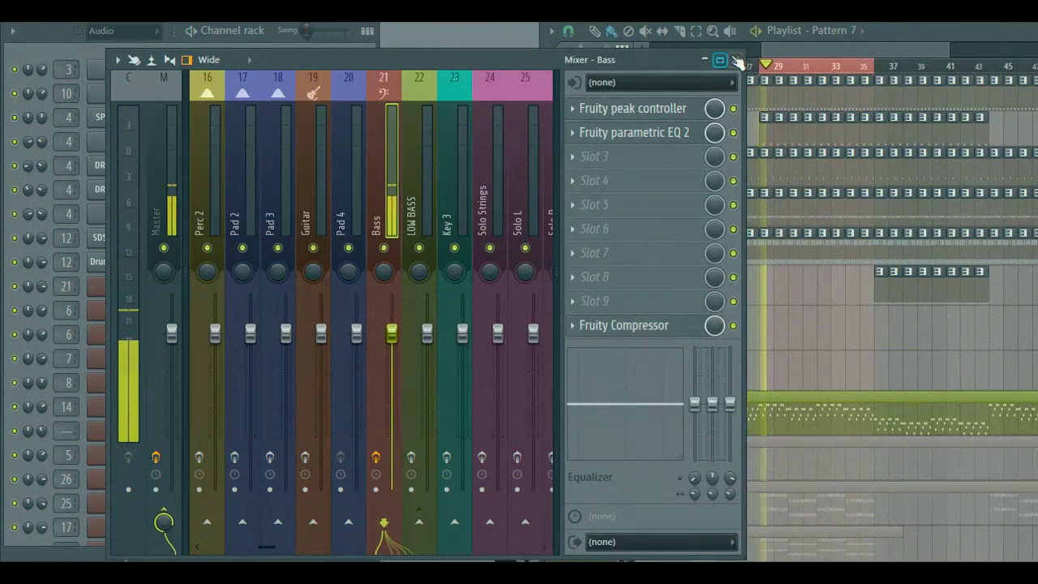
pyautogui.click(735, 60)
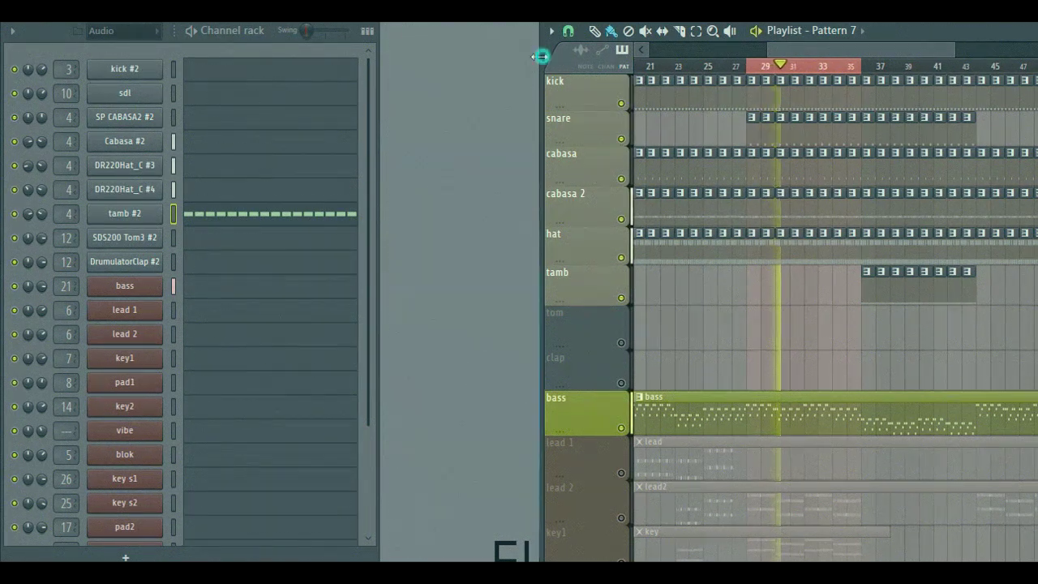
# Widen the playlist toward the channel rack and solo the lead 2 track.
pyautogui.moveTo(541, 54); pyautogui.dragTo(463, 65)
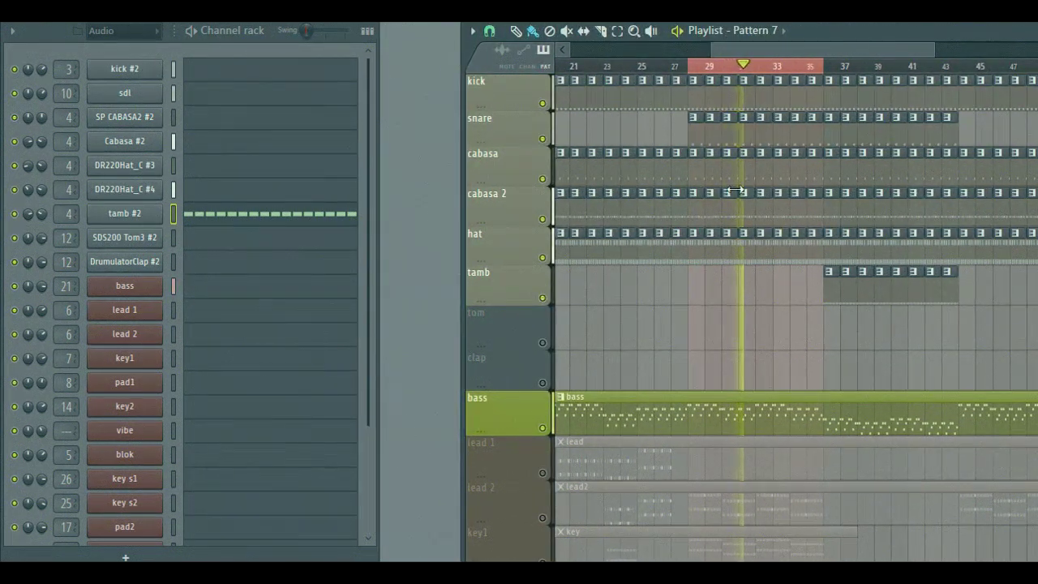
pyautogui.scroll(-3, 924, 183)
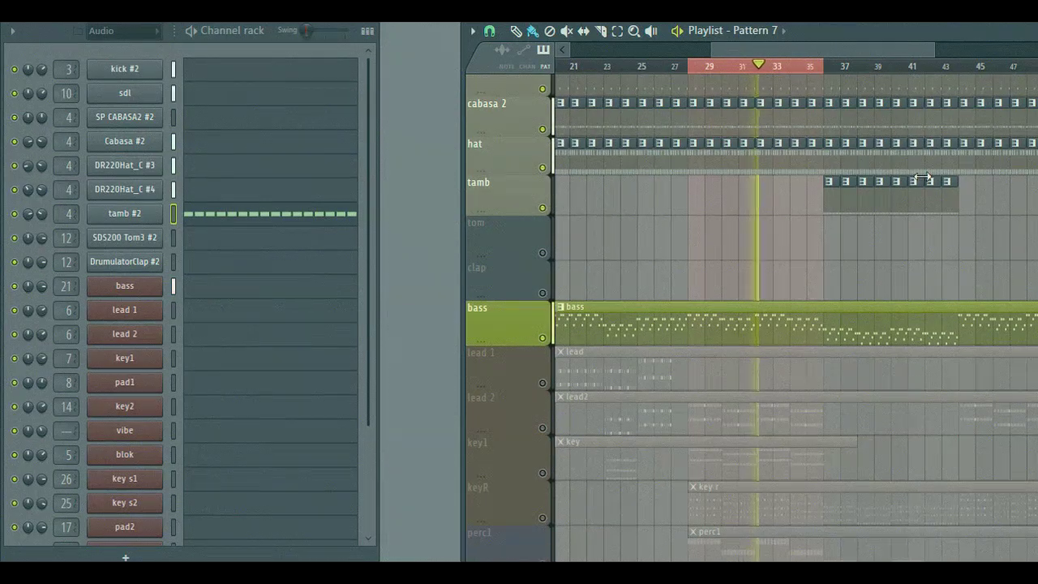
pyautogui.scroll(3, 923, 177)
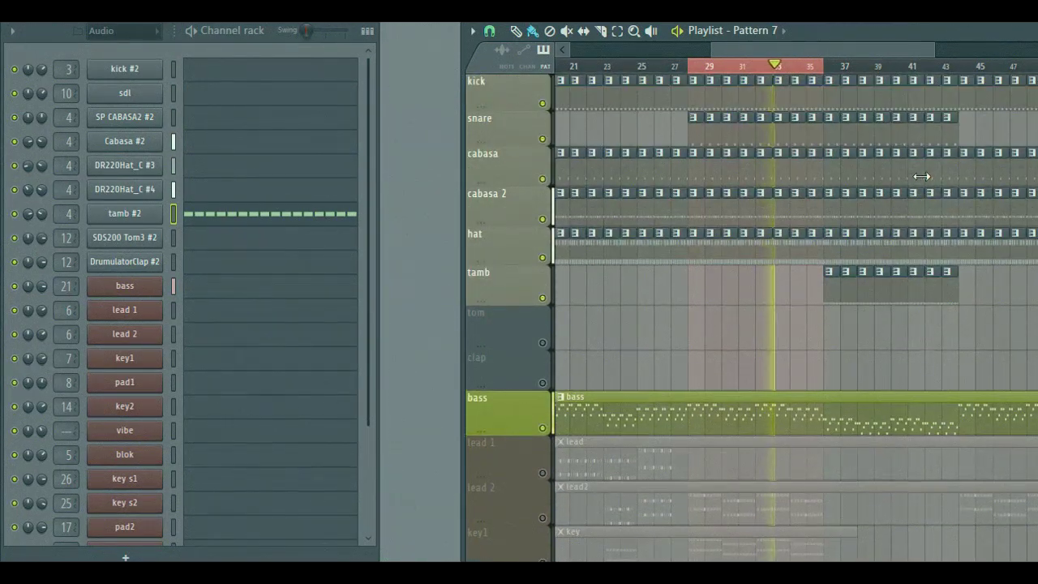
pyautogui.scroll(-2, 922, 176)
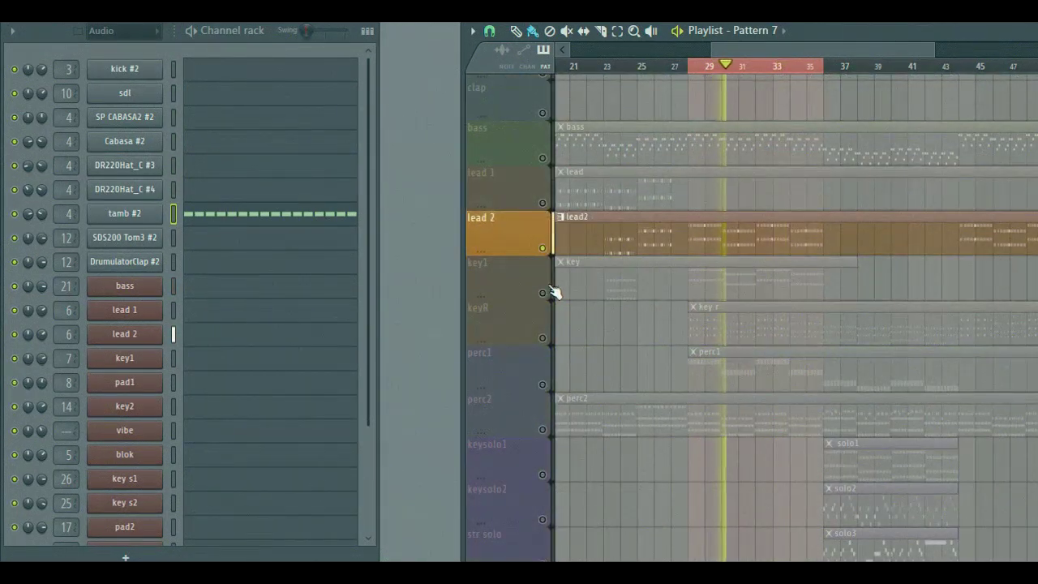
# Restart playback near bar 23 and add the lead 1 track to the soloed lead 2 track.
pyautogui.click(603, 66)
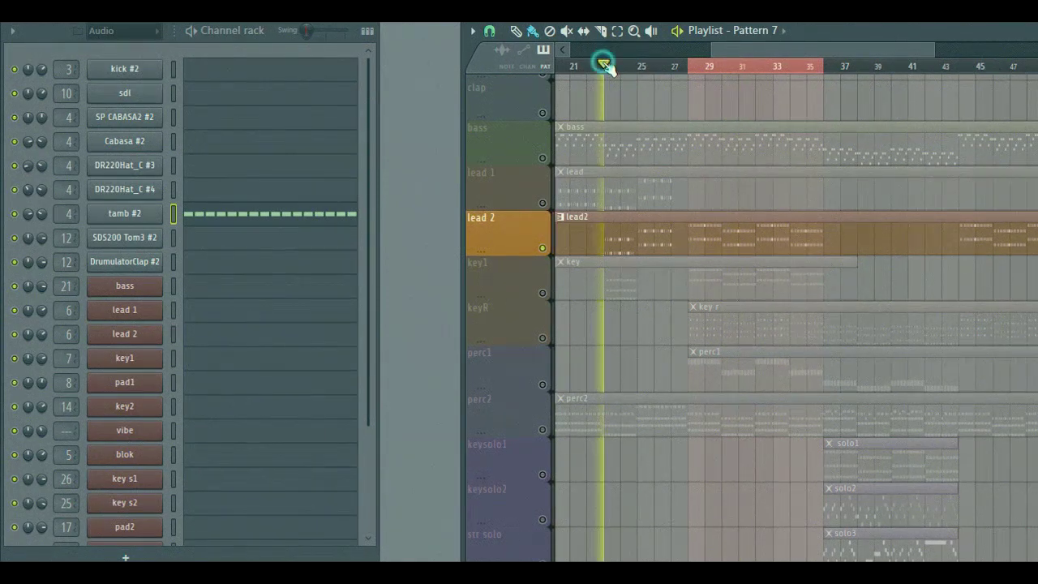
pyautogui.click(543, 204)
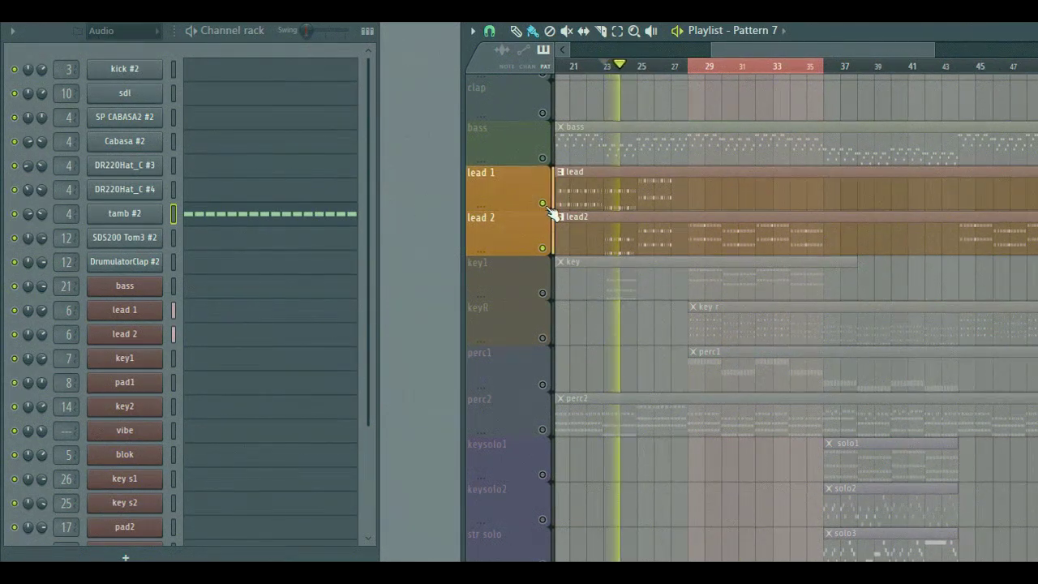
# Load Fruity parametric EQ 2 and Fruity Reeverb 2 on the Lead 1 insert, raise the reverb's wet level and pan the insert left.
pyautogui.press('F9')
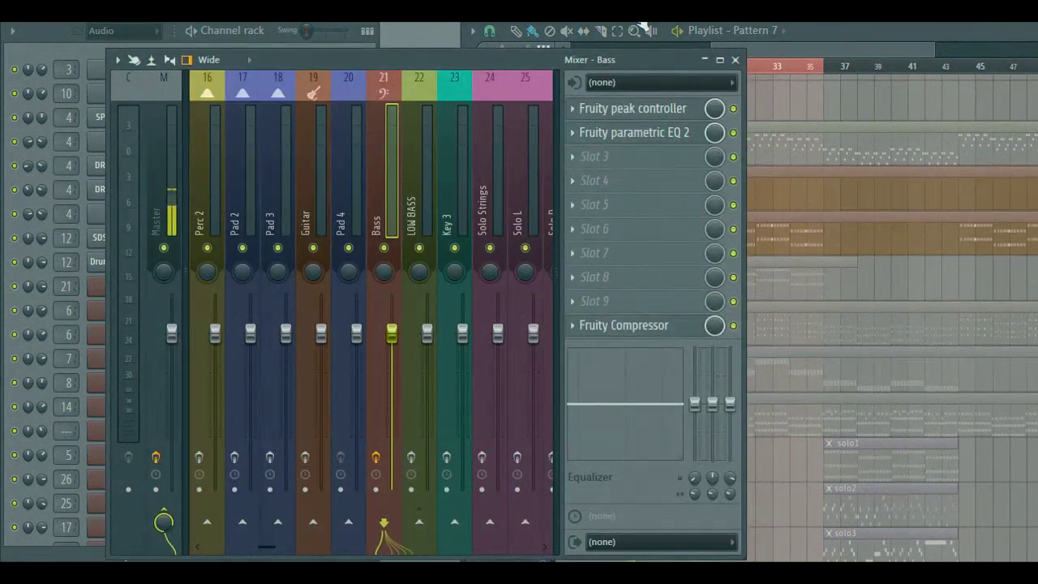
pyautogui.scroll(5, 457, 151)
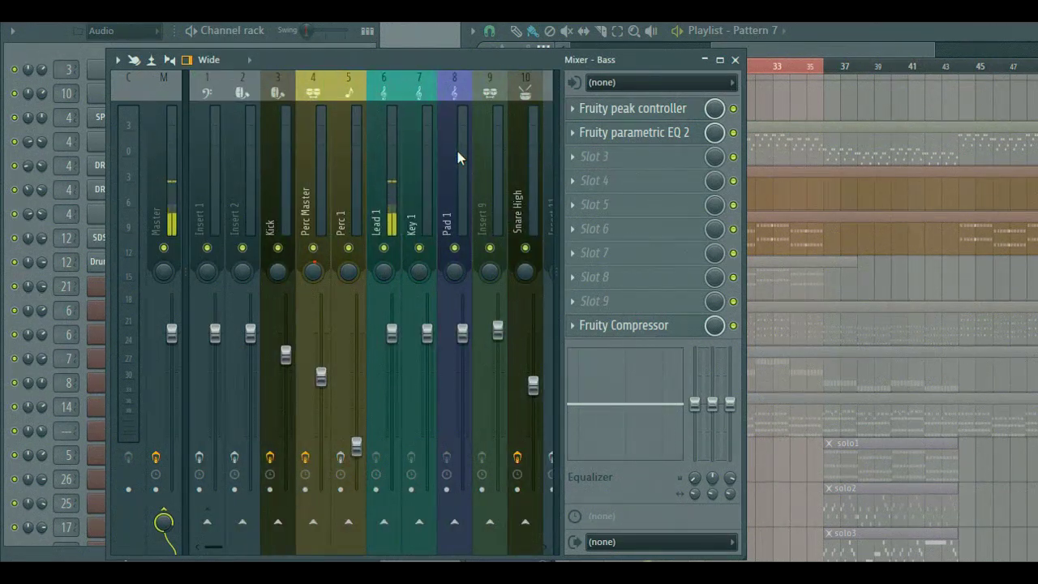
pyautogui.click(399, 148)
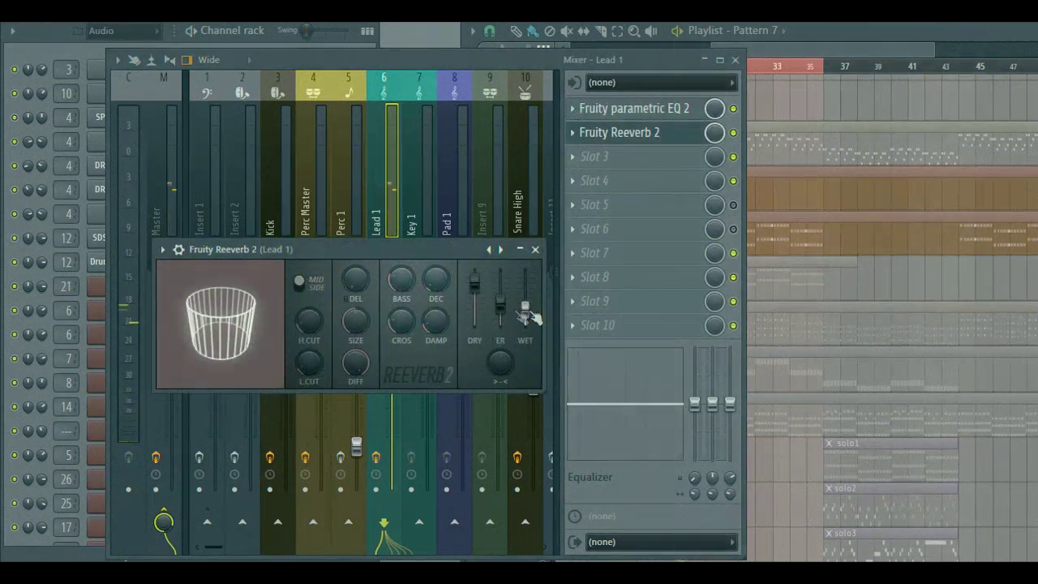
pyautogui.moveTo(527, 315); pyautogui.dragTo(526, 292)
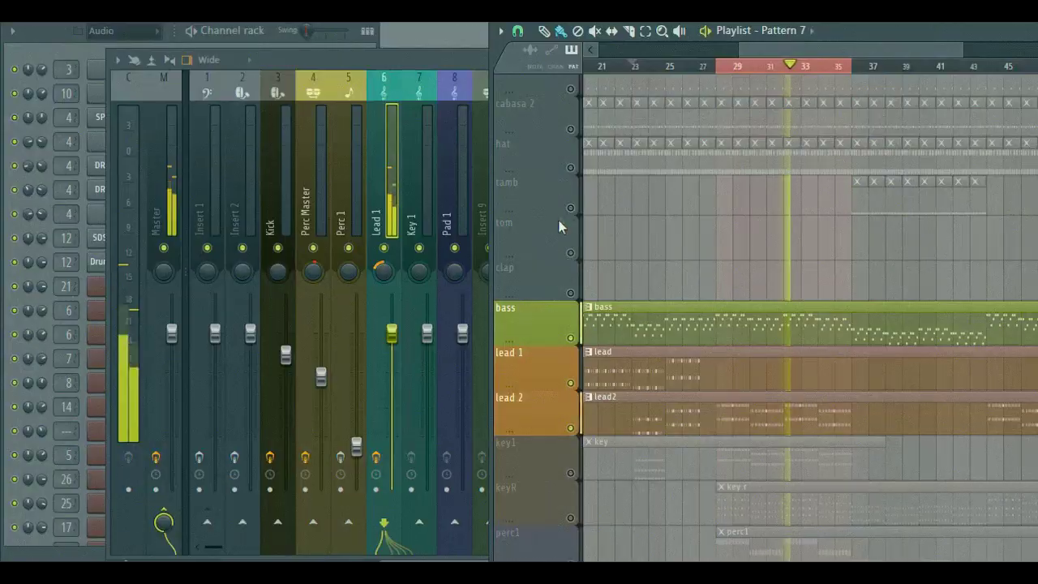
# Mute the bass and lead 2 tracks and enable key1 alongside lead 1 in the playlist.
pyautogui.scroll(3, 568, 226)
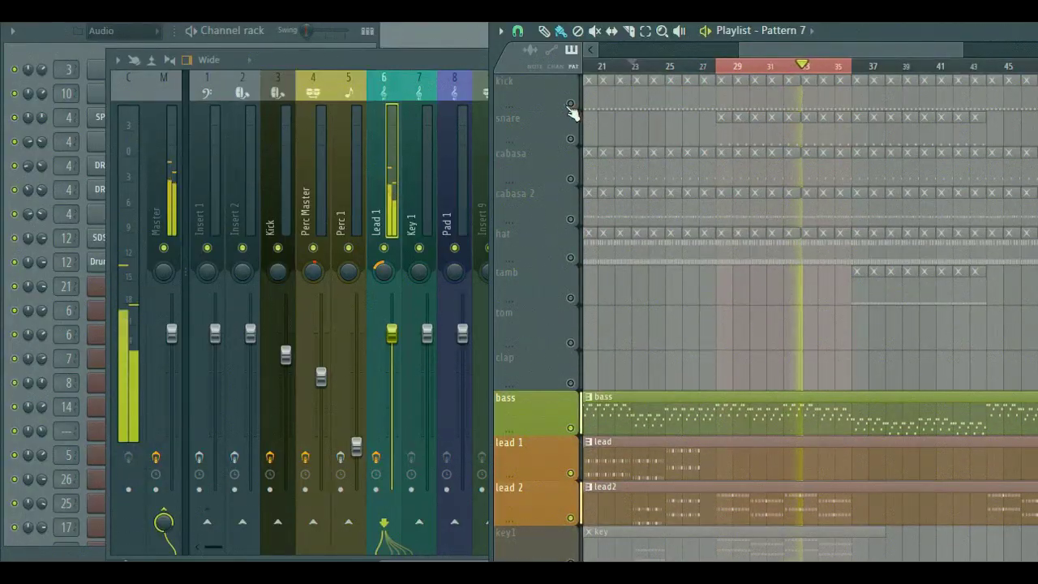
pyautogui.scroll(-1, 577, 168)
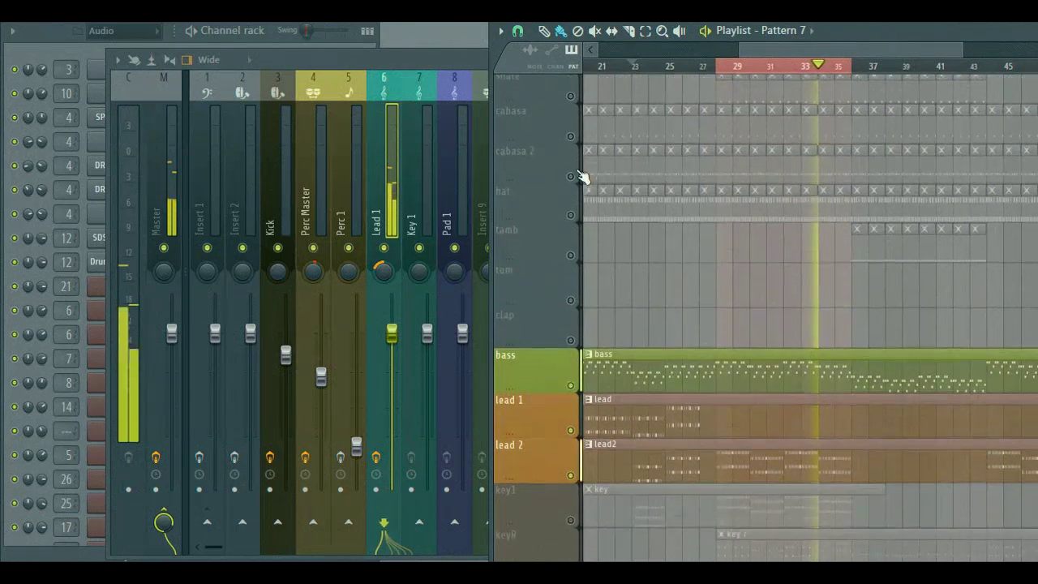
pyautogui.scroll(1, 578, 169)
pyautogui.scroll(-4, 581, 175)
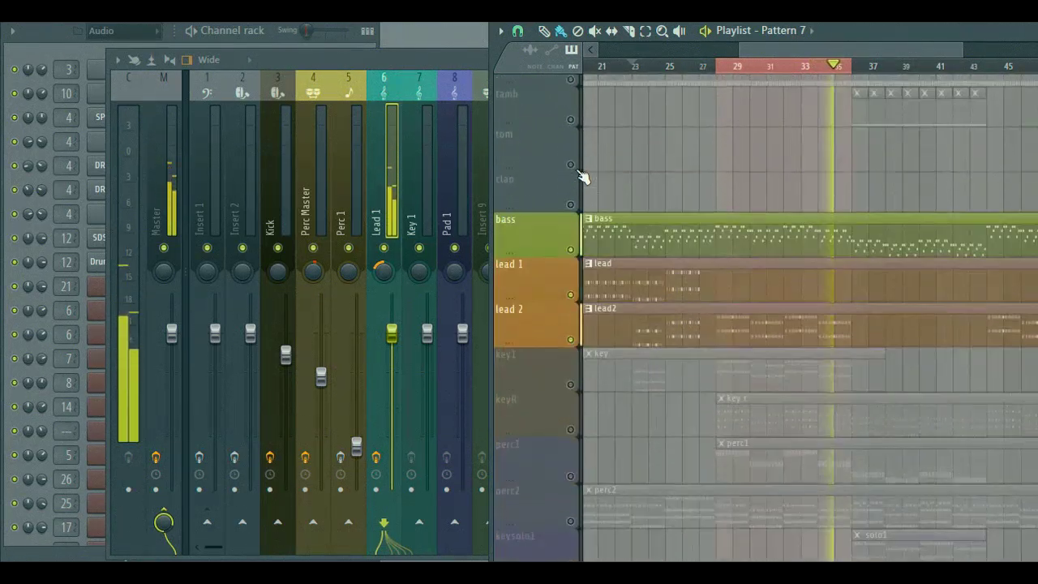
pyautogui.scroll(-1, 581, 177)
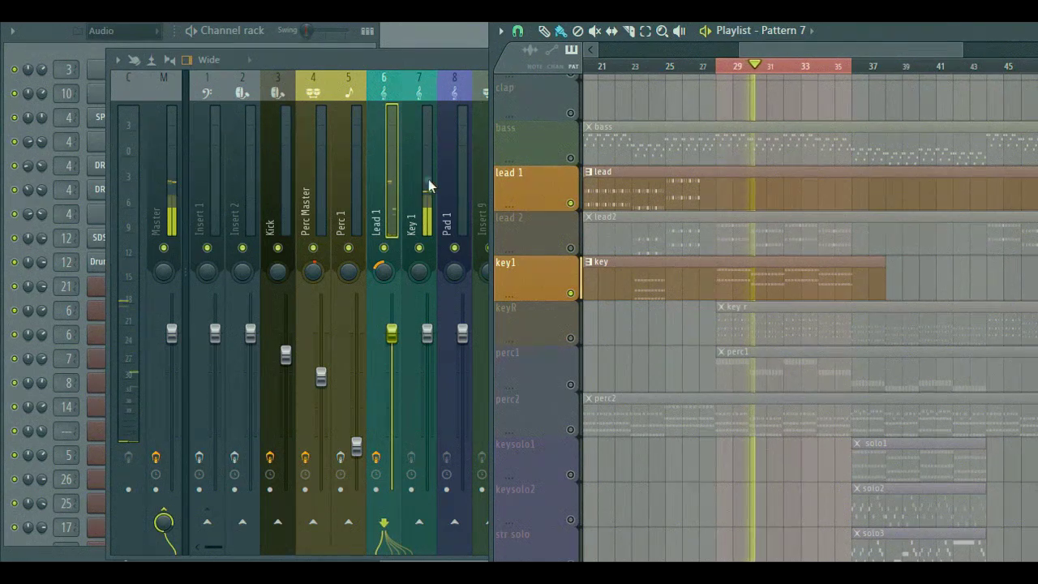
# Pan the Key 1 insert right, lower its level and slightly reduce the Lead 1 level, finishing in the playlist.
pyautogui.click(428, 185)
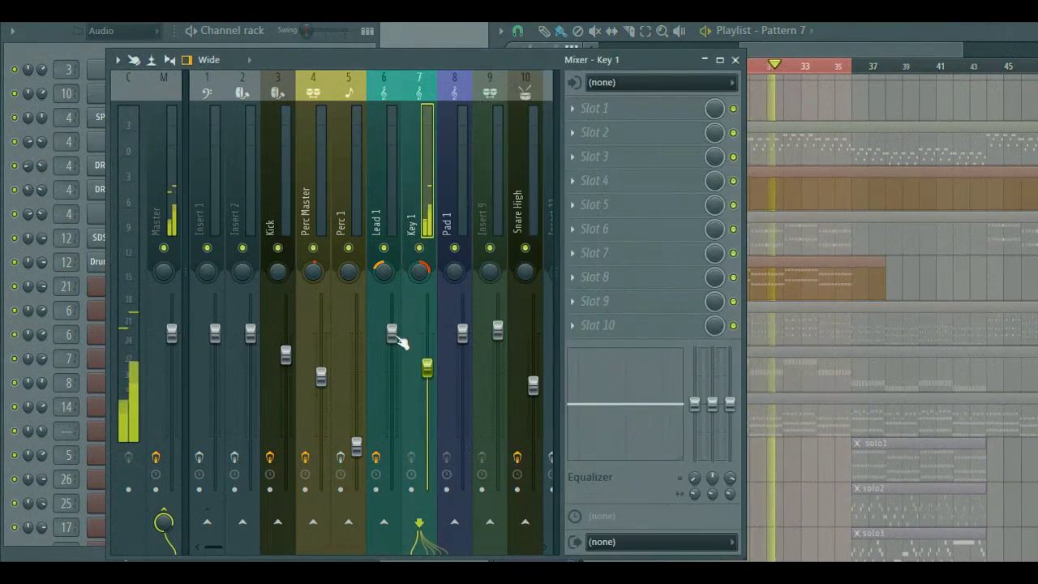
pyautogui.click(394, 337)
pyautogui.click(925, 34)
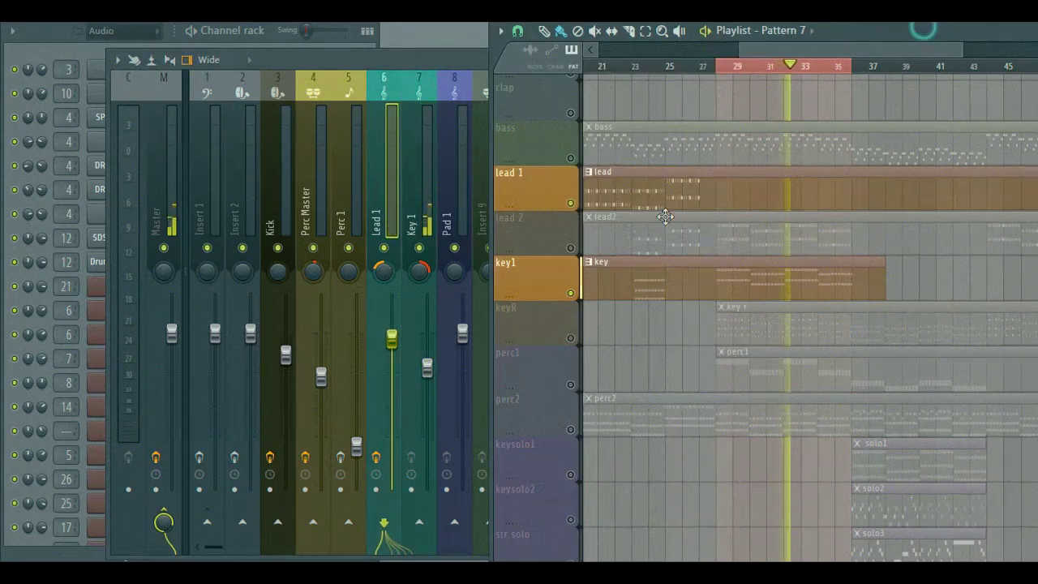
# Cut the Key 1 insert's low equalizer band at 90 Hz to -18.0 and move the mixer aside to return to the playlist.
pyautogui.moveTo(655, 416); pyautogui.dragTo(653, 497)
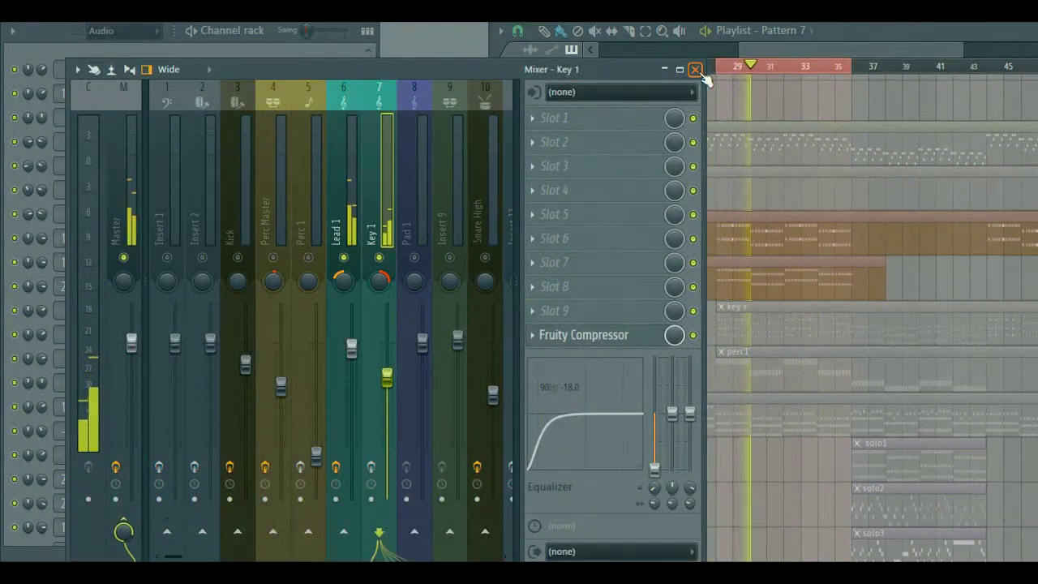
pyautogui.moveTo(638, 73); pyautogui.dragTo(547, 59)
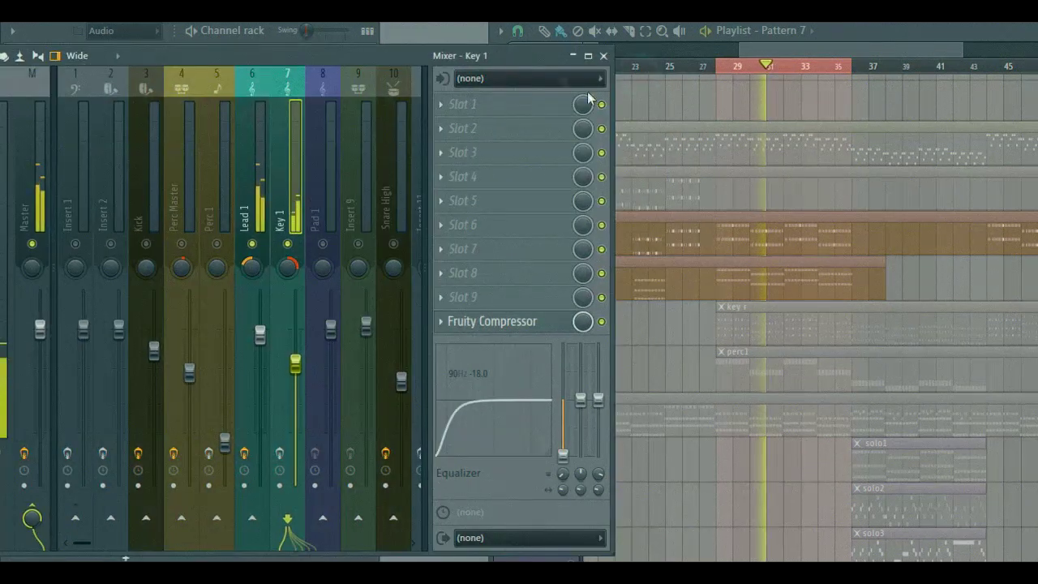
pyautogui.click(824, 42)
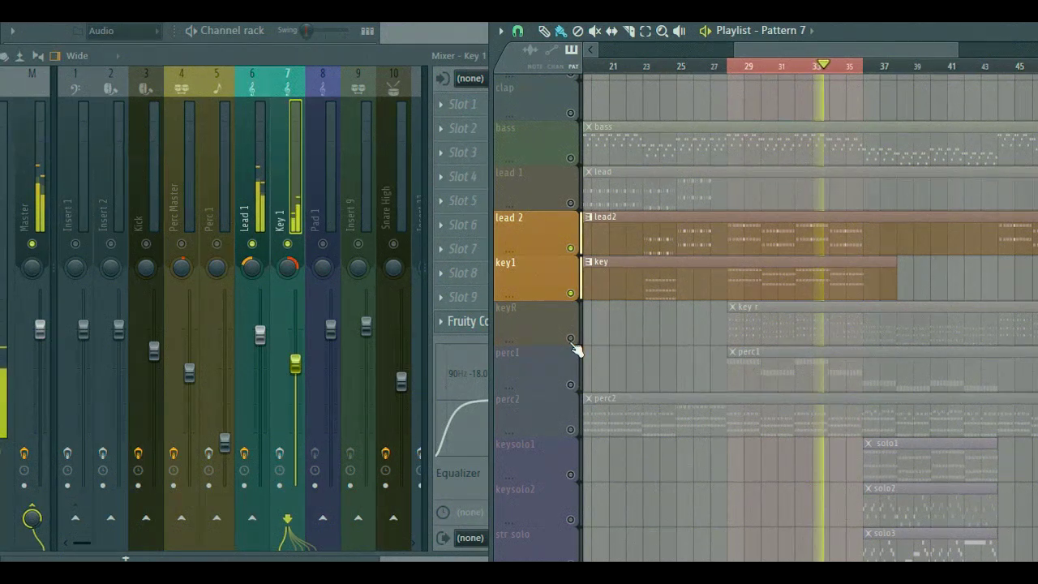
# Solo the keyR track, then pan the Key 2 insert right and lower its level.
pyautogui.scroll(-1, 577, 345)
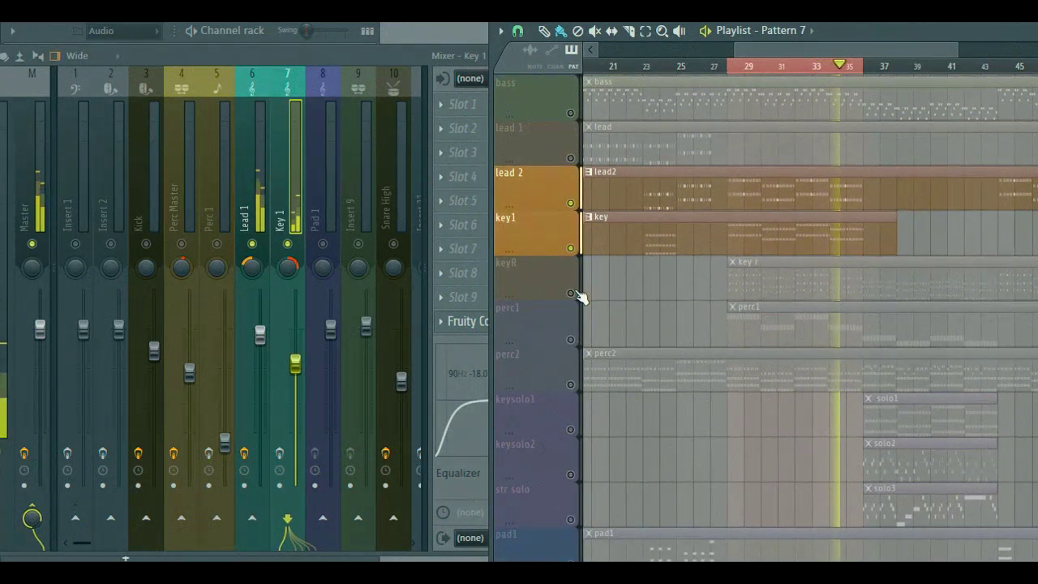
pyautogui.click(577, 298)
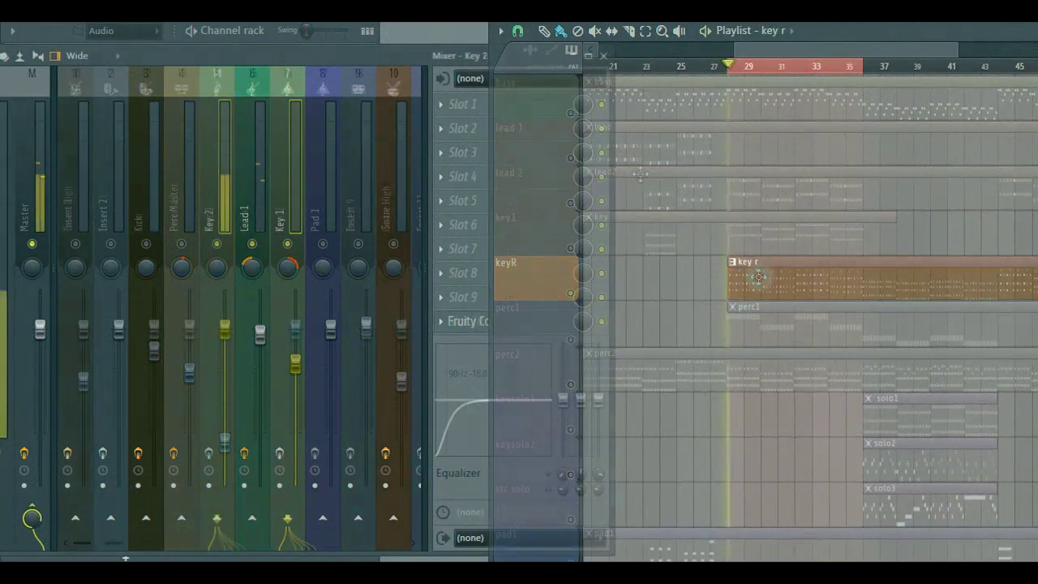
pyautogui.moveTo(217, 268); pyautogui.dragTo(216, 246)
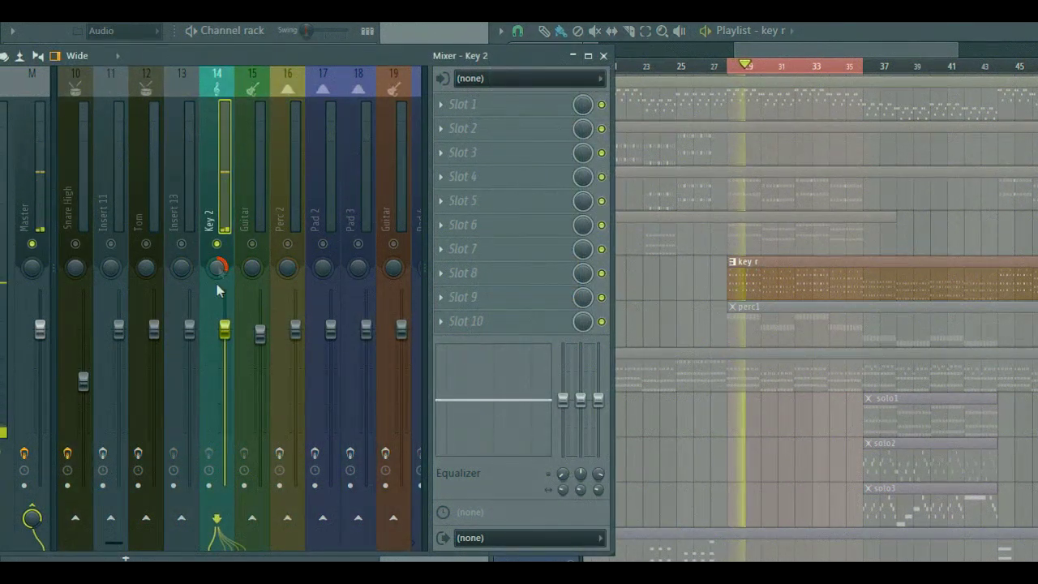
pyautogui.moveTo(225, 330); pyautogui.dragTo(226, 378)
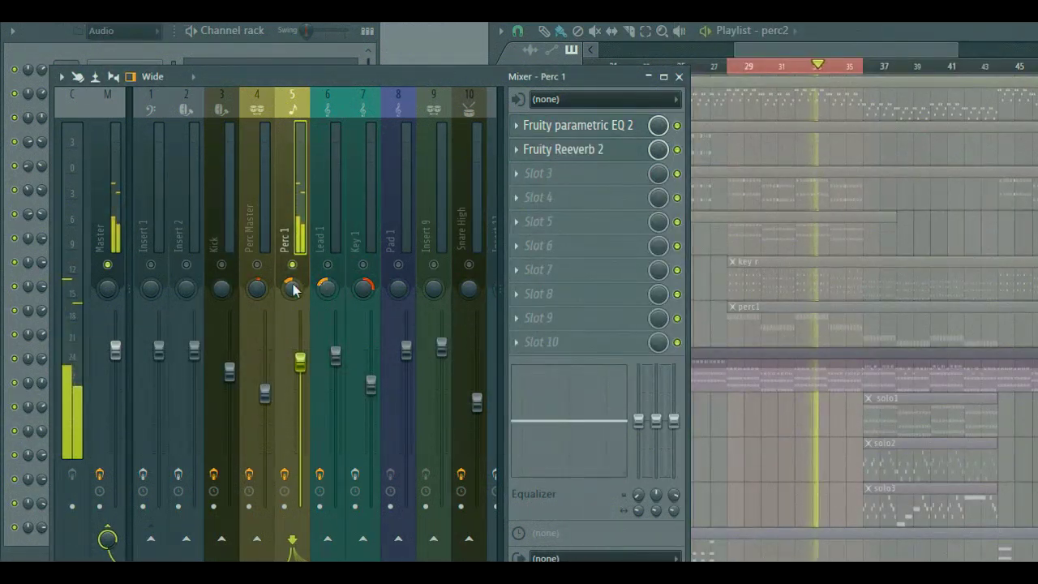
# Close the mixer and unmute bass, lead 2, key1, keyR and perc1 to play together with perc2.
pyautogui.click(681, 77)
pyautogui.scroll(-4, 704, 149)
pyautogui.scroll(2, 704, 138)
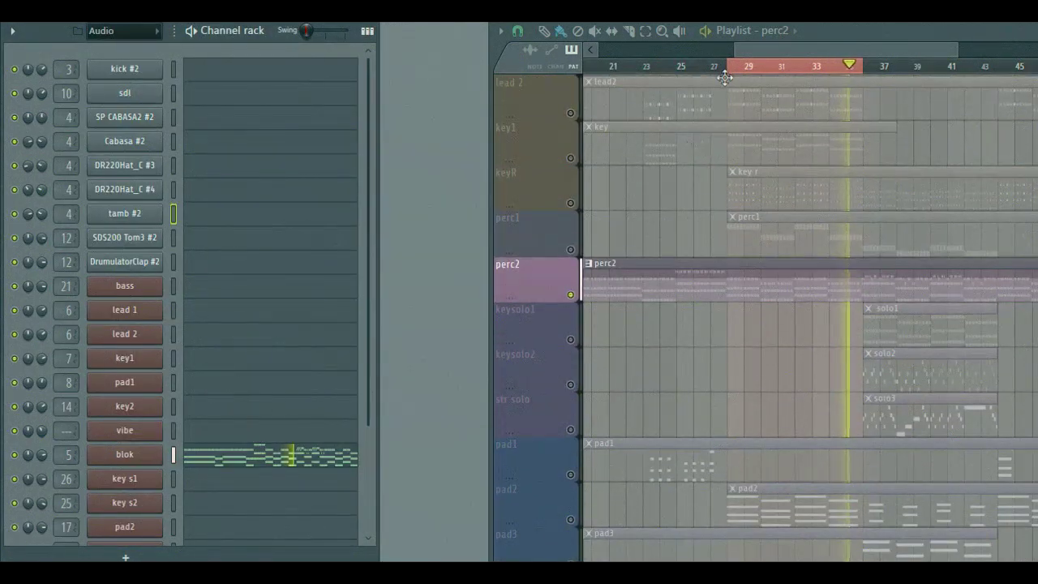
pyautogui.scroll(-2, 732, 77)
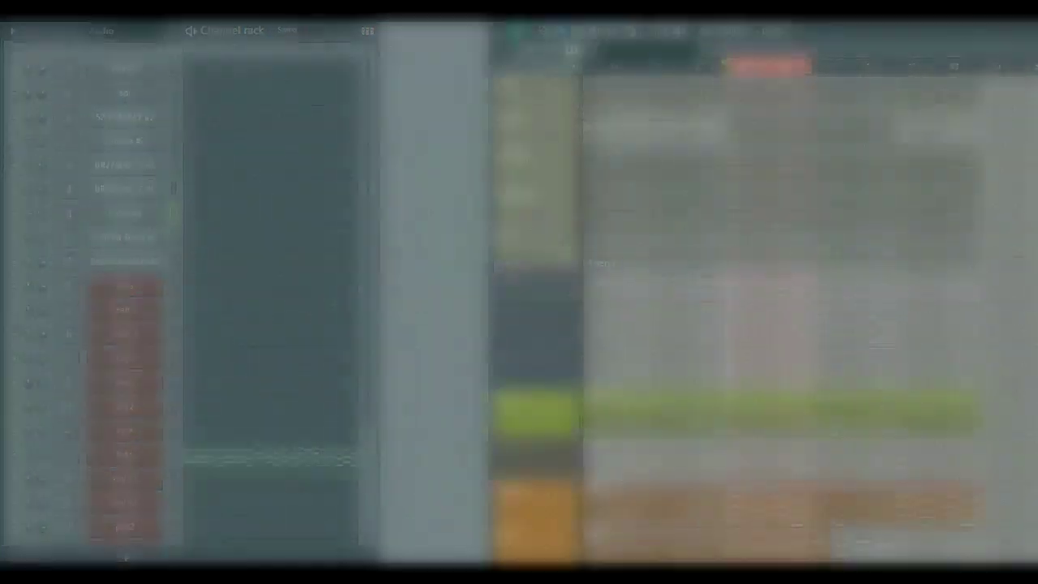
pyautogui.scroll(-3, 571, 253)
pyautogui.scroll(-2, 571, 254)
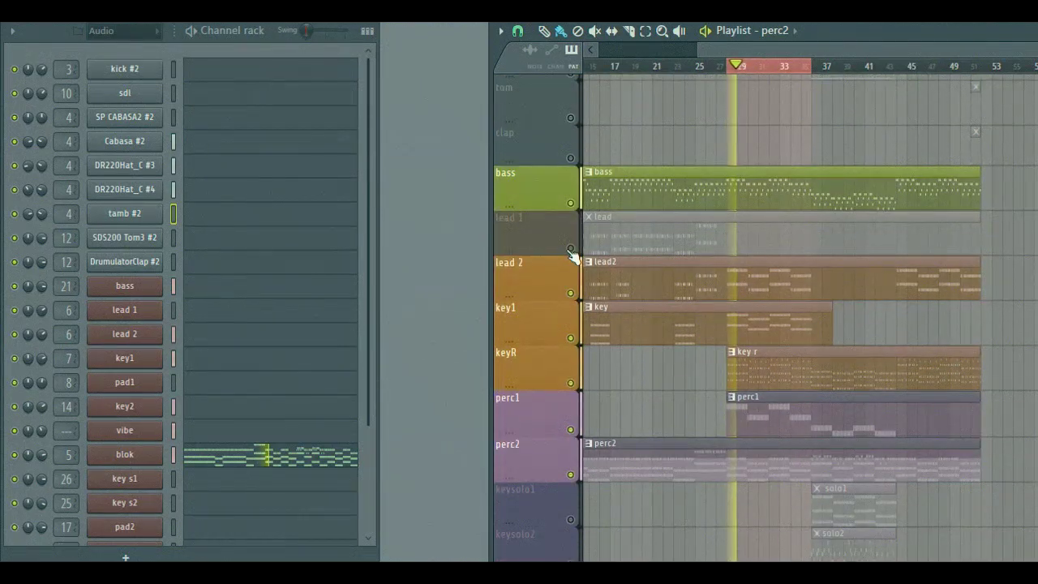
# Check the levels of all playing inserts in the mixer during the looped playback, then close the mixer.
pyautogui.press('F9')
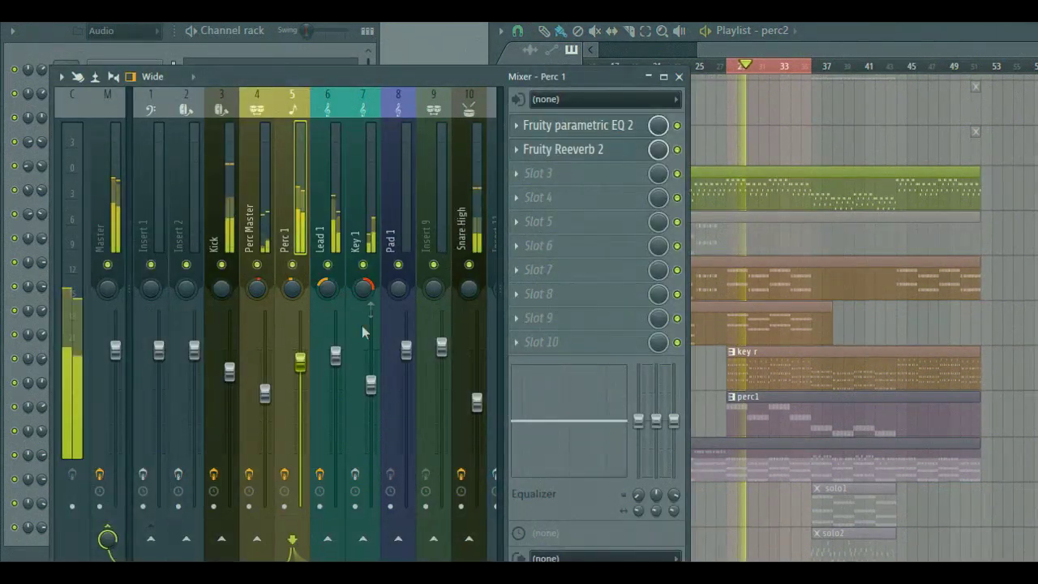
pyautogui.scroll(-5, 352, 156)
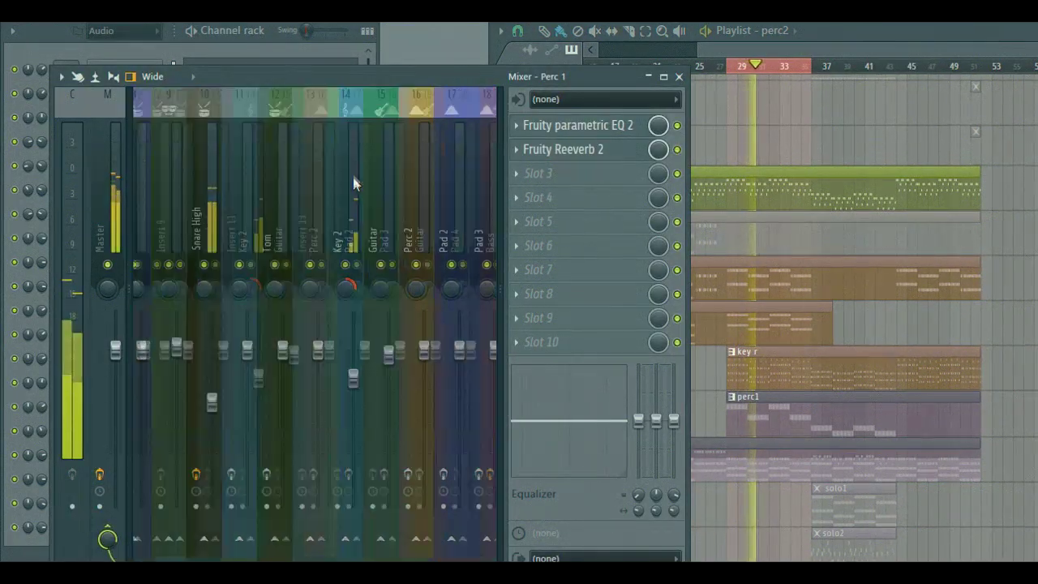
pyautogui.scroll(5, 353, 182)
pyautogui.scroll(-3, 353, 179)
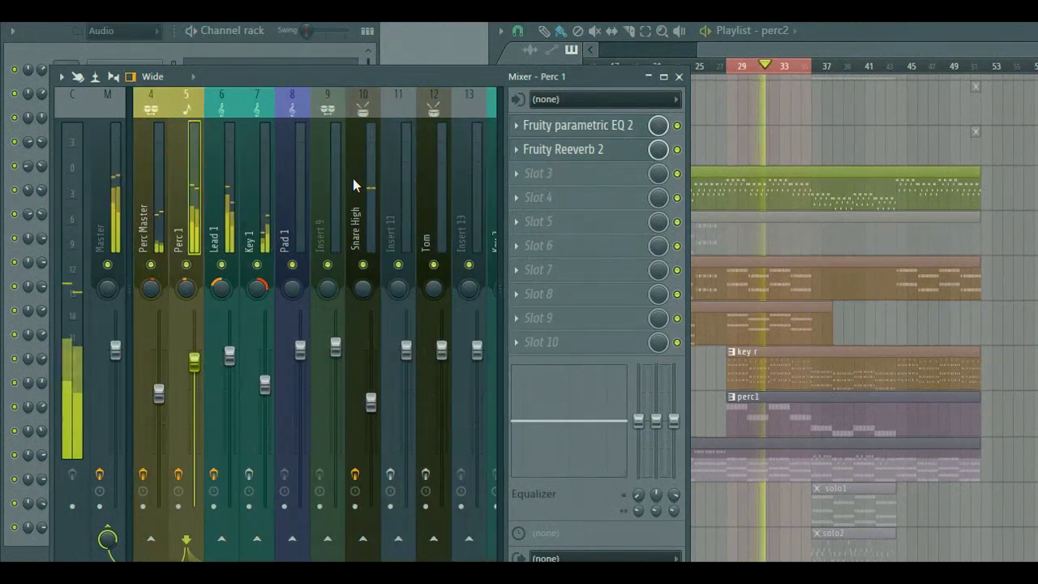
pyautogui.scroll(-3, 353, 178)
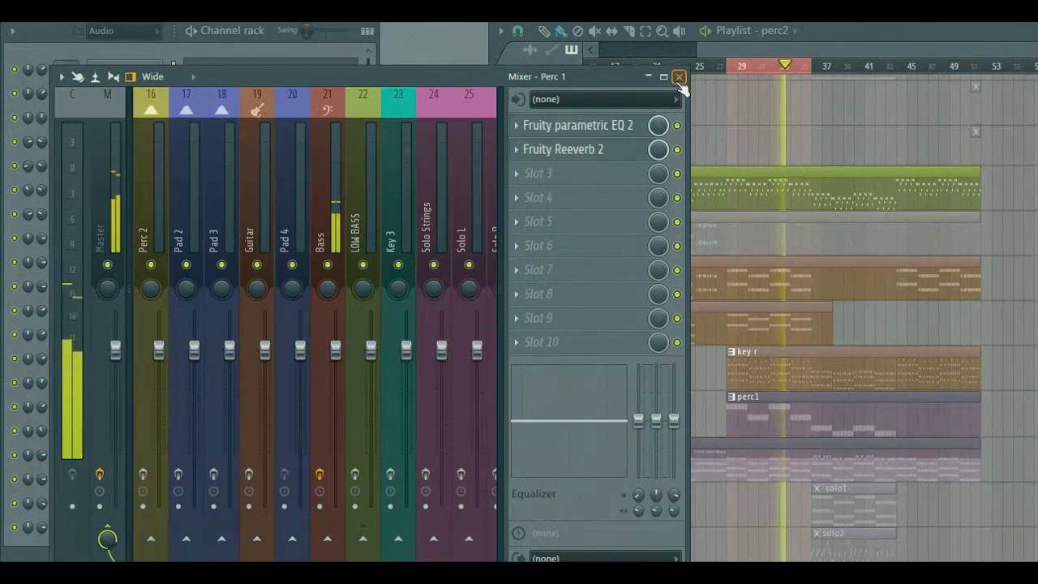
pyautogui.scroll(5, 409, 207)
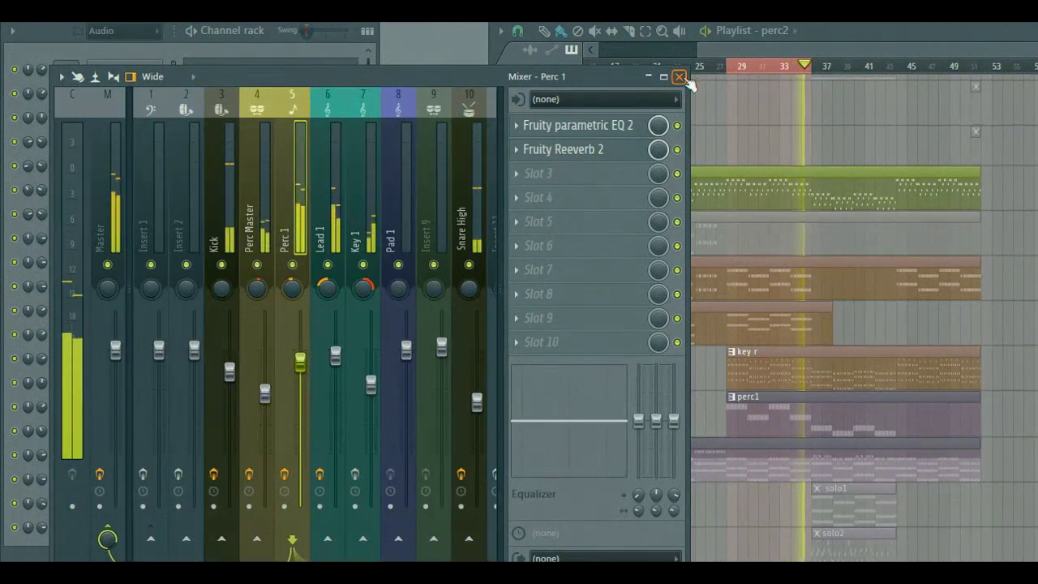
pyautogui.click(680, 76)
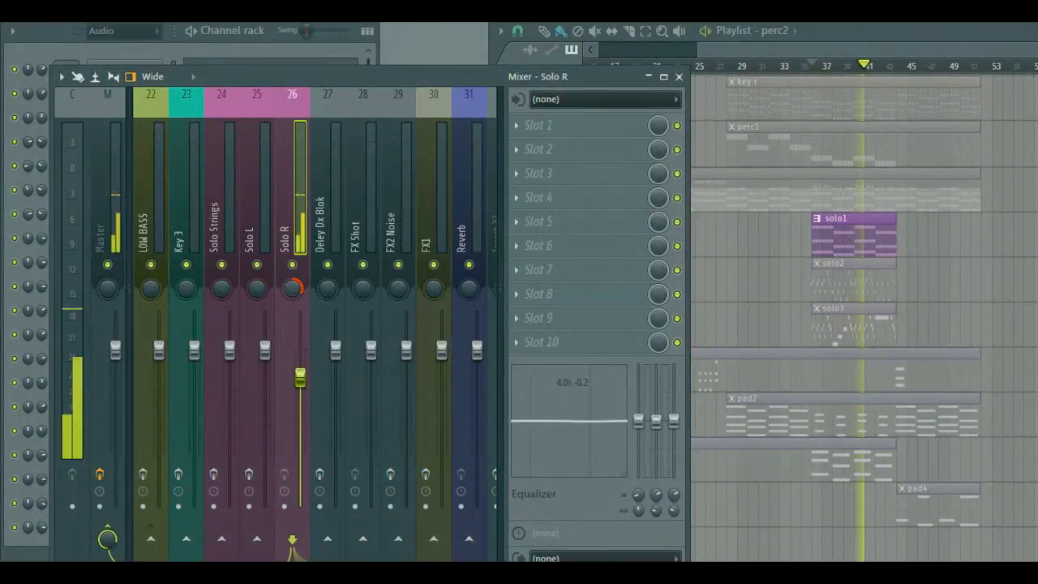
# Add the keysolo2 track to the soloed keysolo1 track and select the Solo L insert in the mixer.
pyautogui.click(956, 31)
pyautogui.click(575, 294)
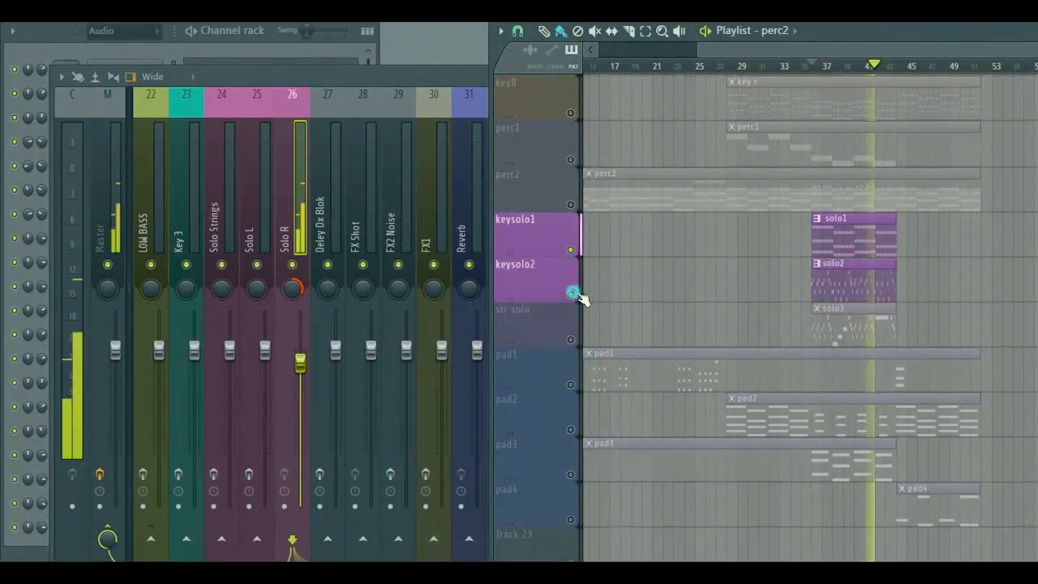
pyautogui.click(267, 298)
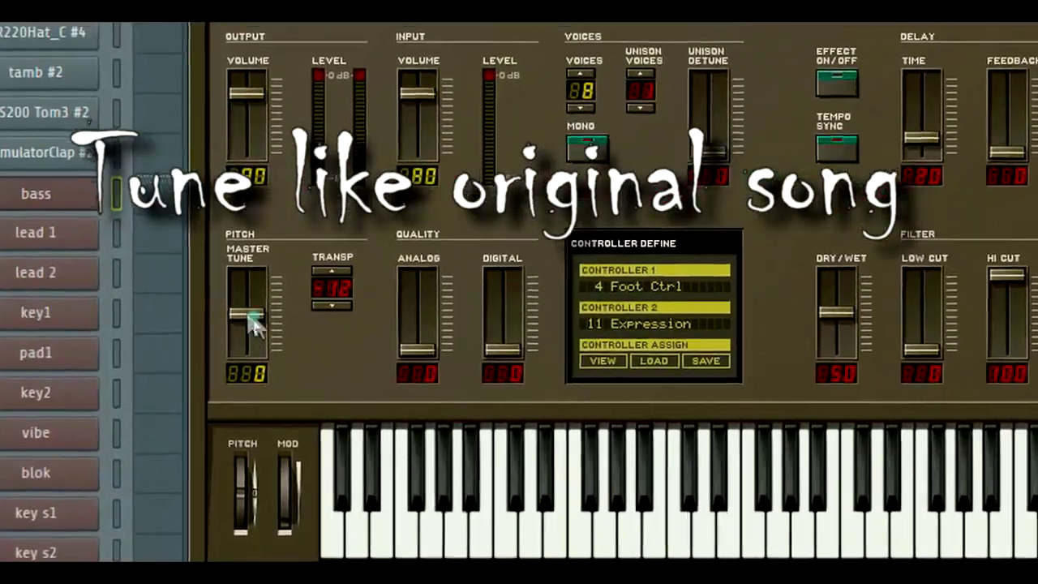
# Raise the master tune of the FM synth instances, setting the last one to 31, and close the plugin window.
pyautogui.moveTo(251, 320); pyautogui.dragTo(251, 308)
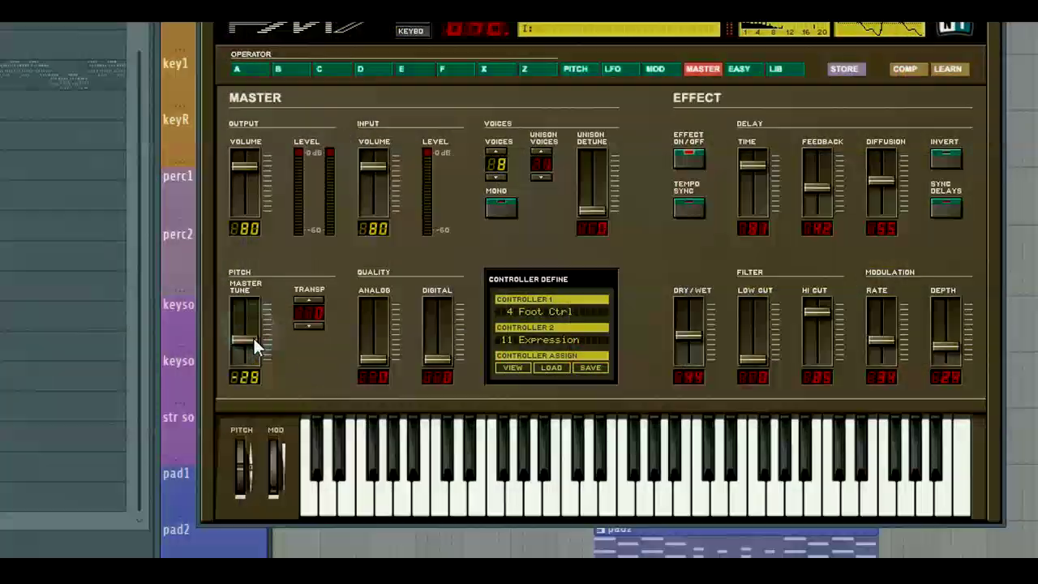
pyautogui.moveTo(253, 337); pyautogui.dragTo(256, 339)
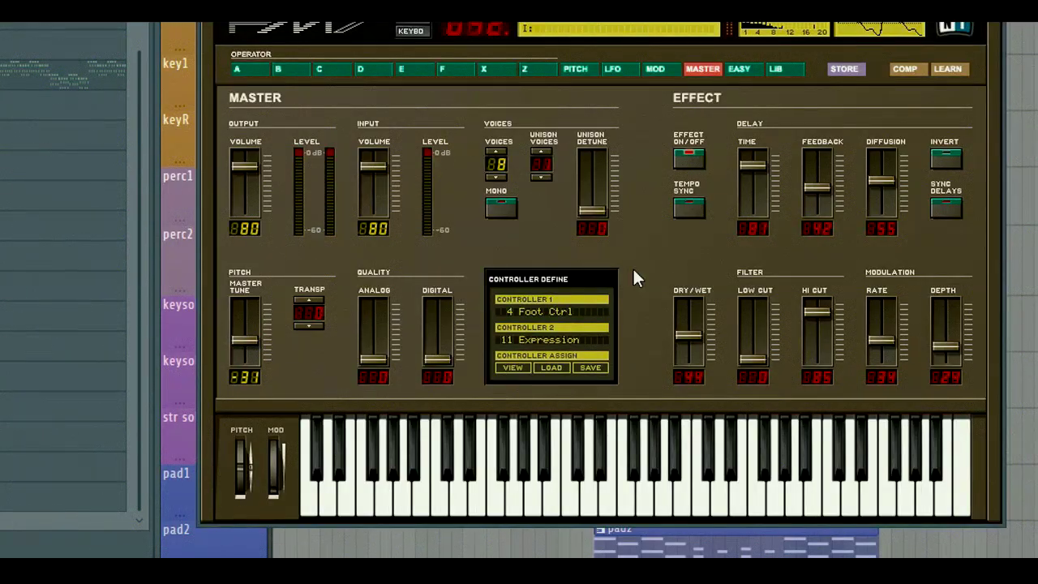
pyautogui.press('Escape')
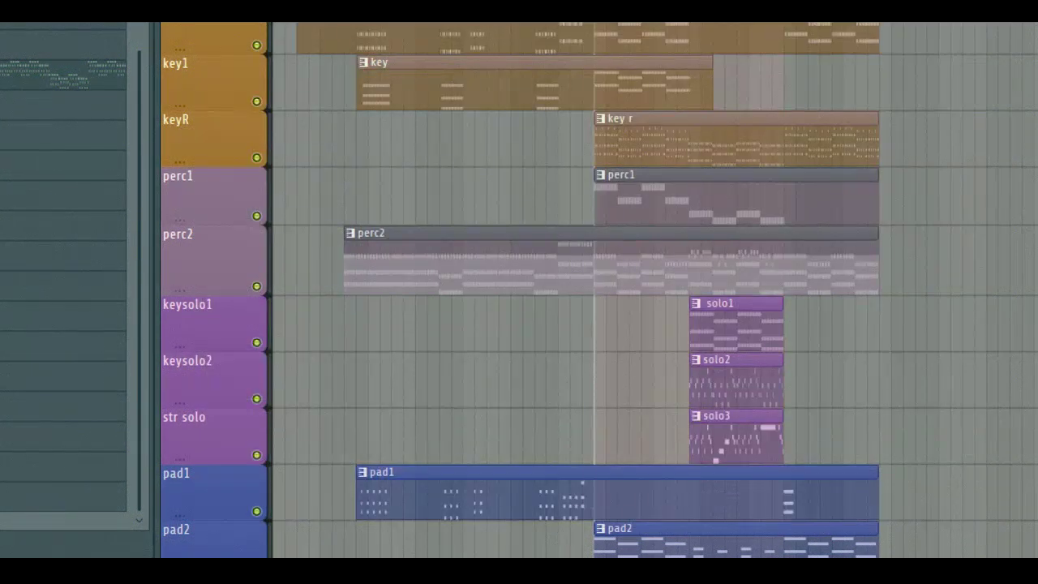
# Review the full arrangement in the playlist during playback, from the kick track down to pad4.
pyautogui.scroll(-6, 968, 29)
pyautogui.scroll(3, 984, 34)
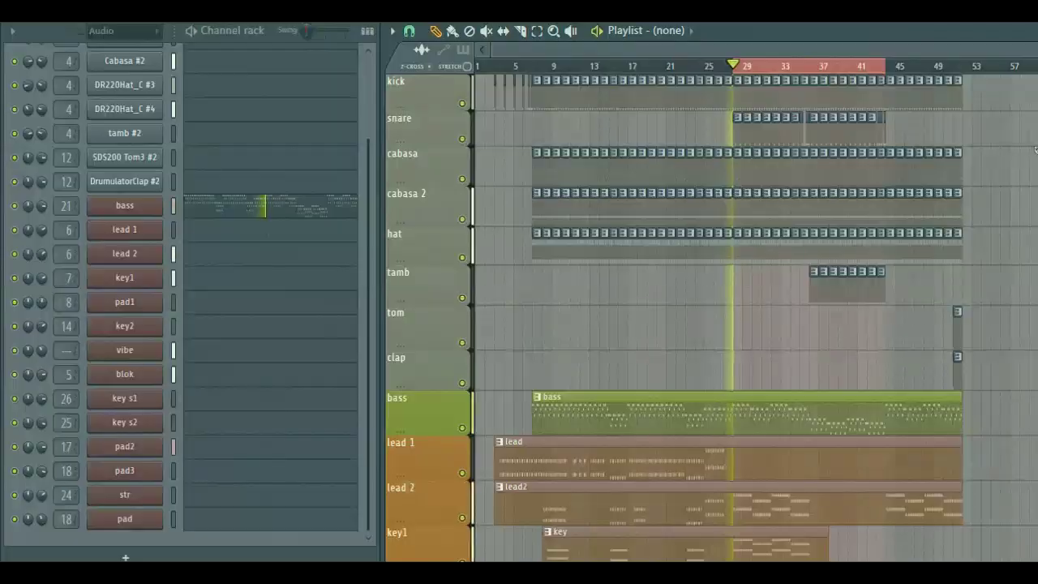
pyautogui.scroll(-14, 1034, 146)
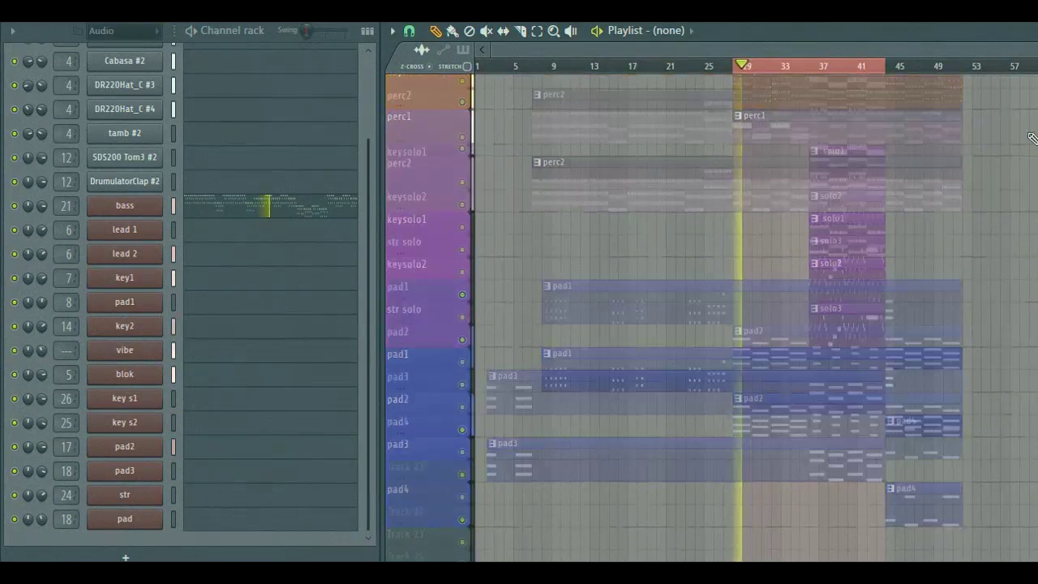
# Follow the looped section from bar 28 to 43 across the drum, bass, lead, solo and pad clips during playback.
pyautogui.scroll(14, 1030, 139)
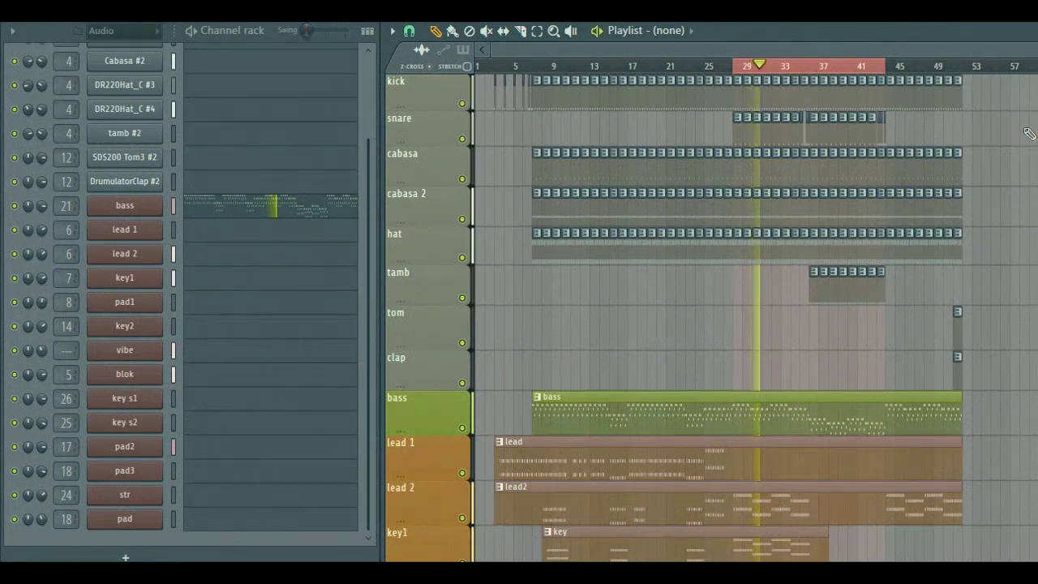
pyautogui.scroll(3, 824, 75)
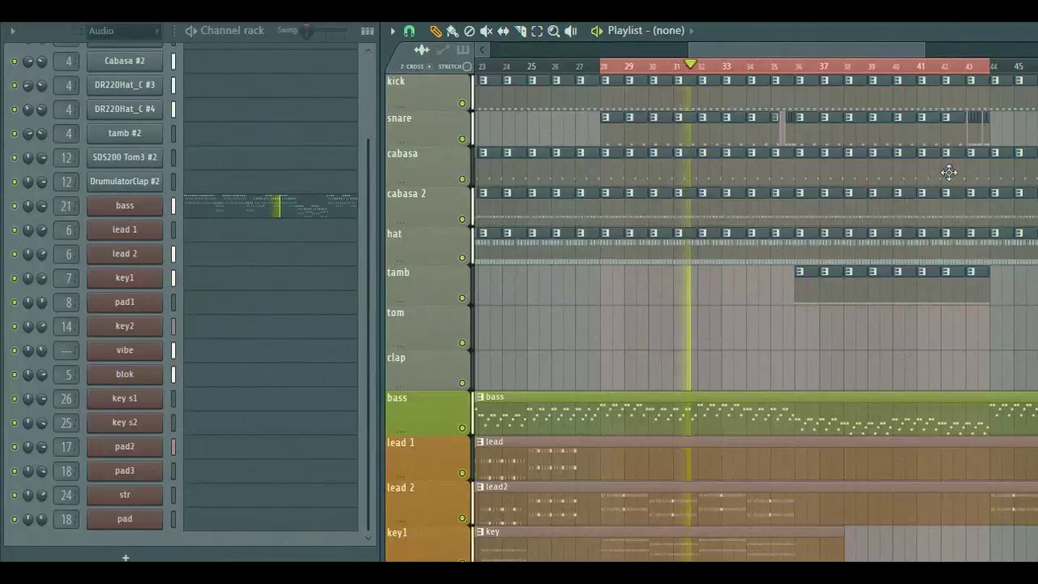
pyautogui.moveTo(788, 51); pyautogui.dragTo(809, 60)
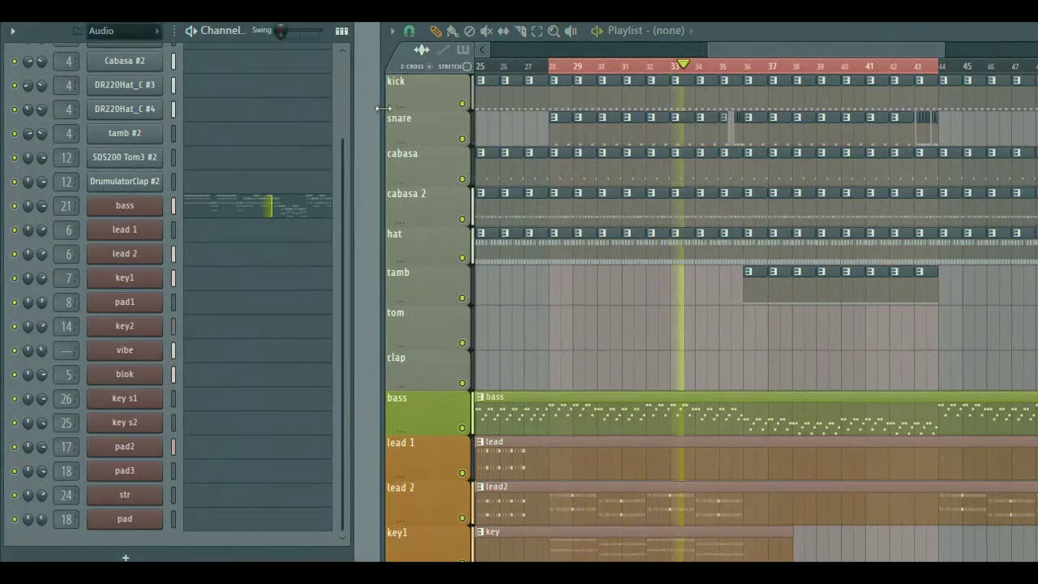
pyautogui.moveTo(378, 103); pyautogui.dragTo(357, 111)
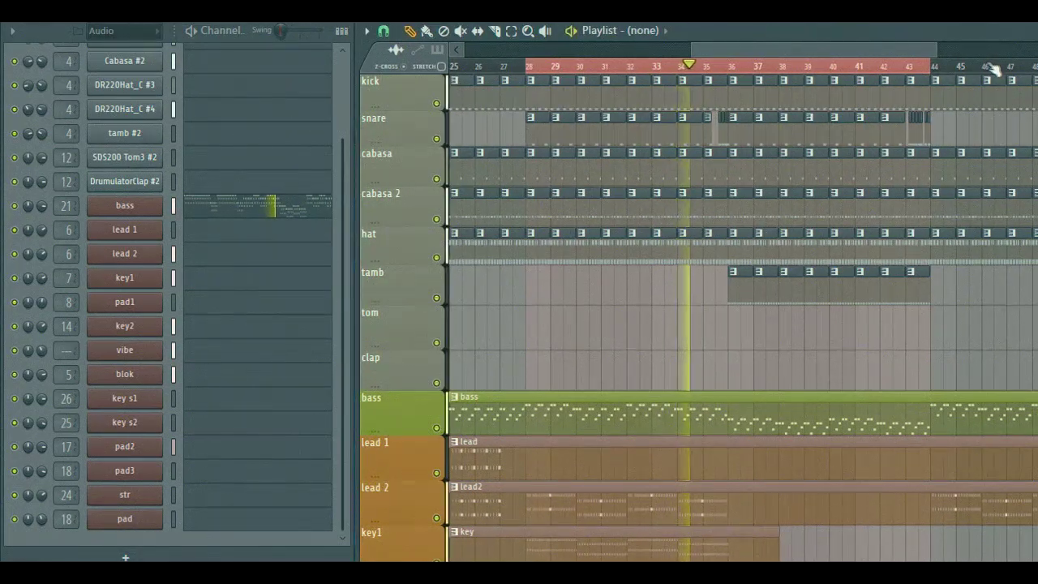
pyautogui.scroll(-1, 994, 70)
pyautogui.scroll(-6, 1018, 114)
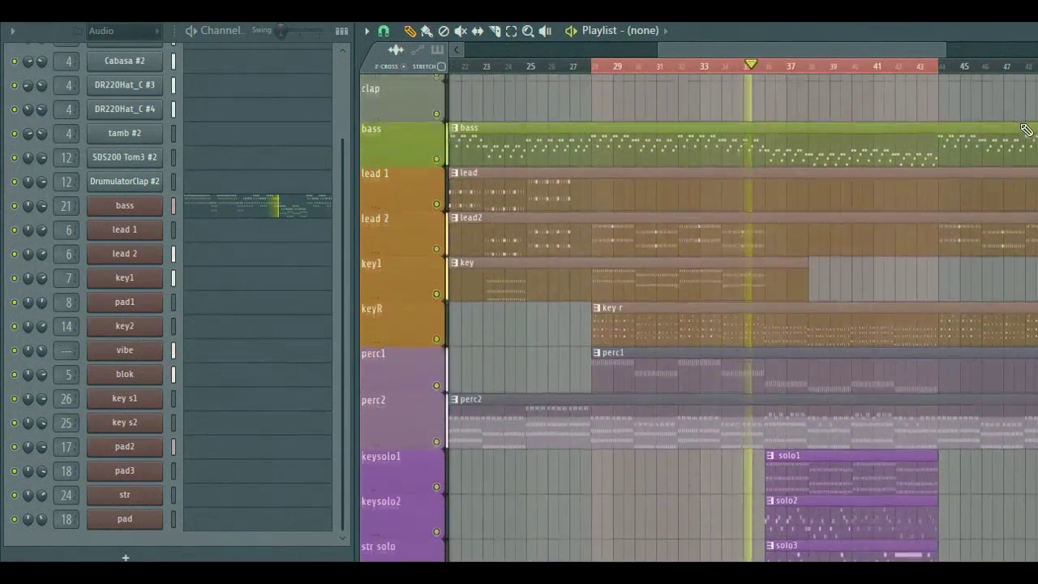
pyautogui.scroll(-5, 1024, 126)
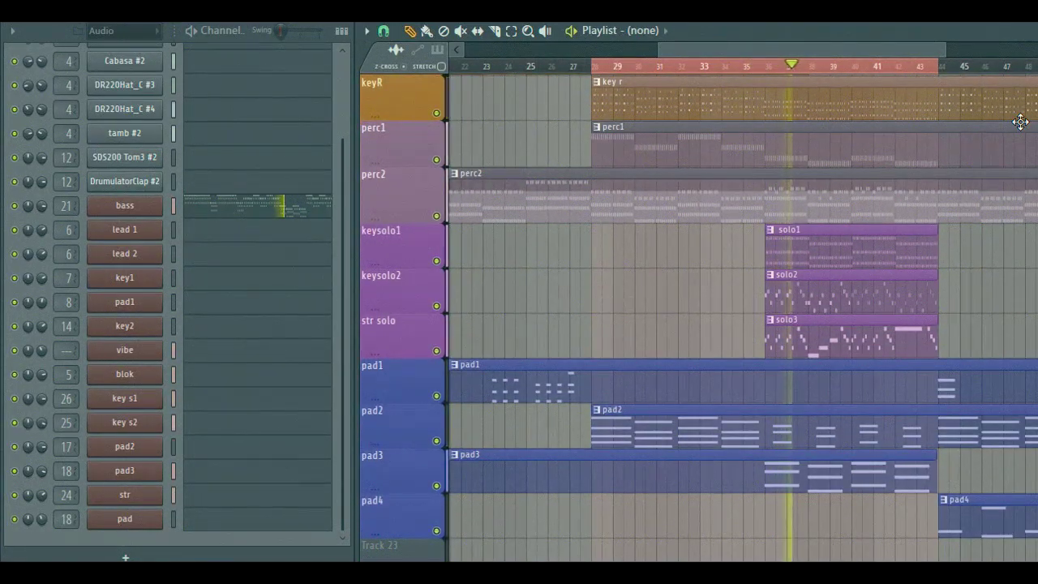
pyautogui.moveTo(877, 47); pyautogui.dragTo(920, 58)
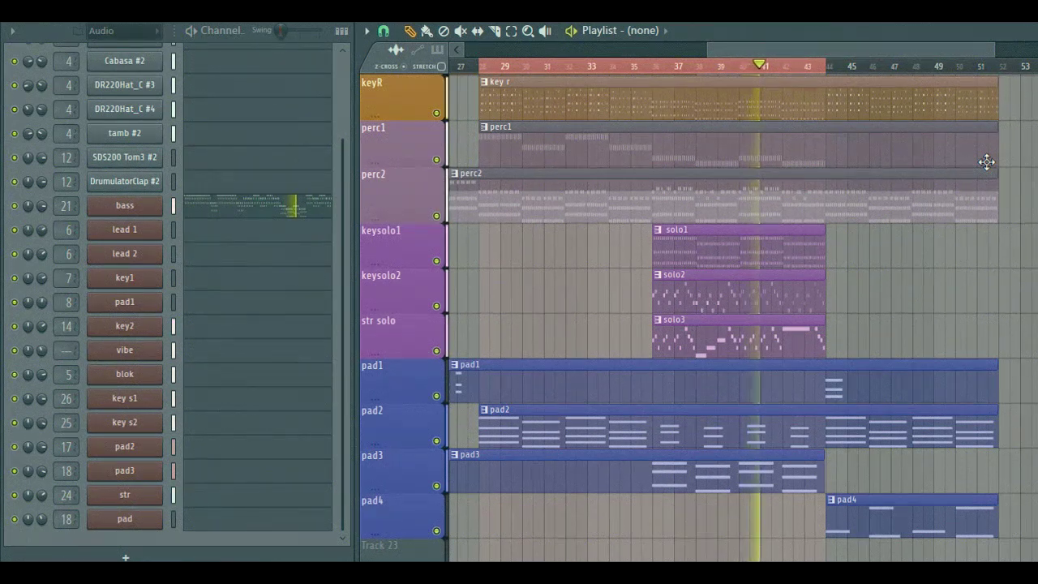
pyautogui.scroll(5, 988, 164)
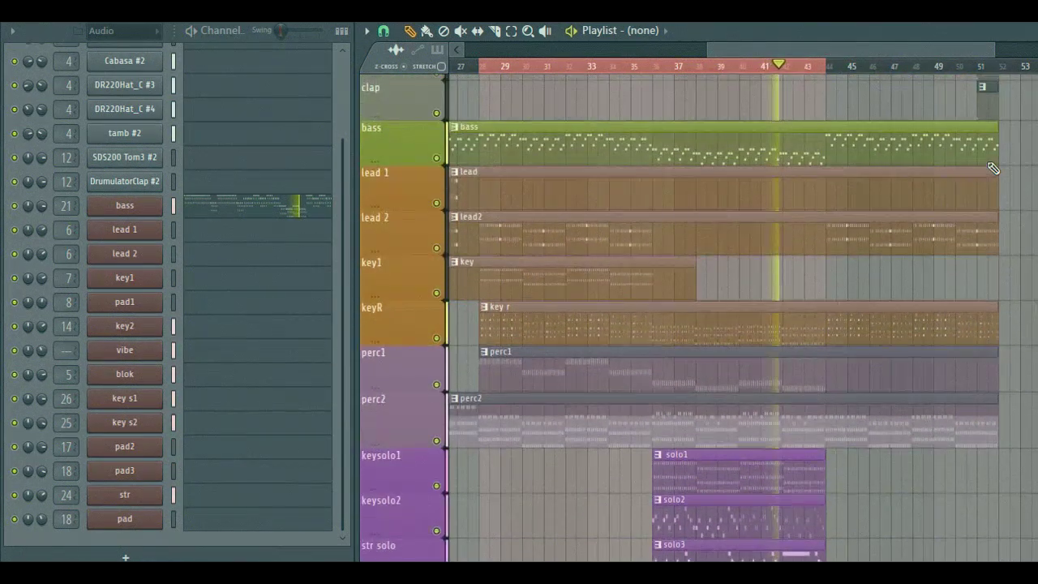
pyautogui.scroll(6, 994, 168)
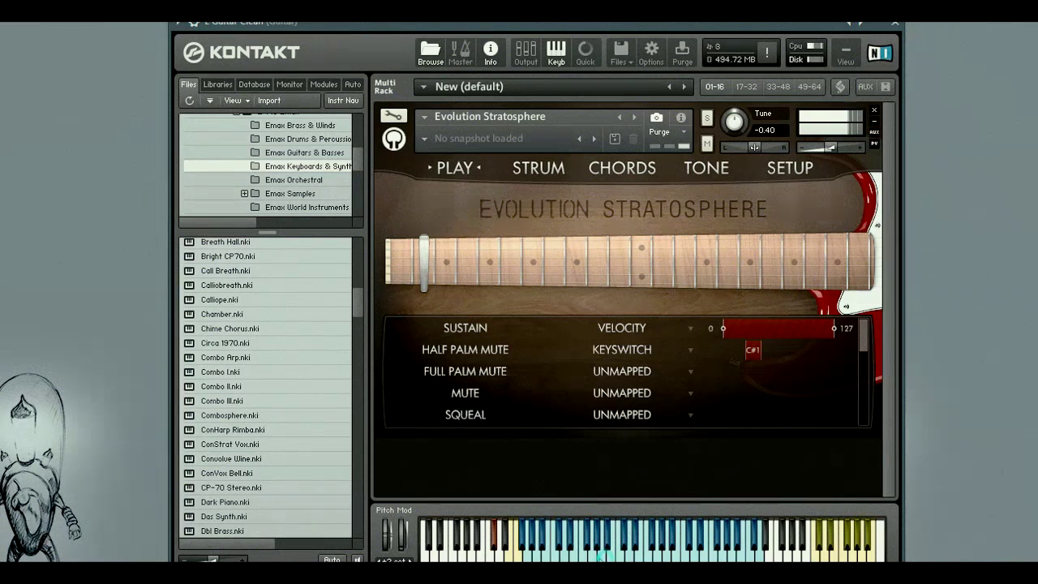
# Enter four short C6 notes at bar 70 in the L Guitar Clean piano roll, duplicate them to F6 and G#5, and start playback.
pyautogui.click(246, 237)
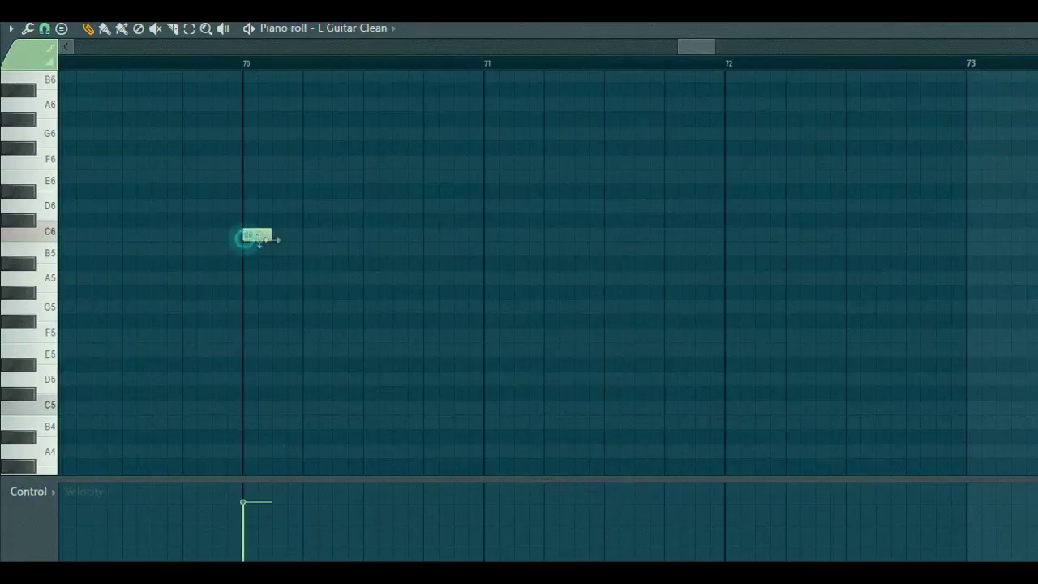
pyautogui.click(334, 234)
pyautogui.click(379, 235)
pyautogui.keyDown('ctrl'); pyautogui.moveTo(426, 225); pyautogui.dragTo(247, 243); pyautogui.keyUp('ctrl')
pyautogui.keyDown('shift'); pyautogui.moveTo(259, 234); pyautogui.dragTo(259, 163); pyautogui.keyUp('shift')
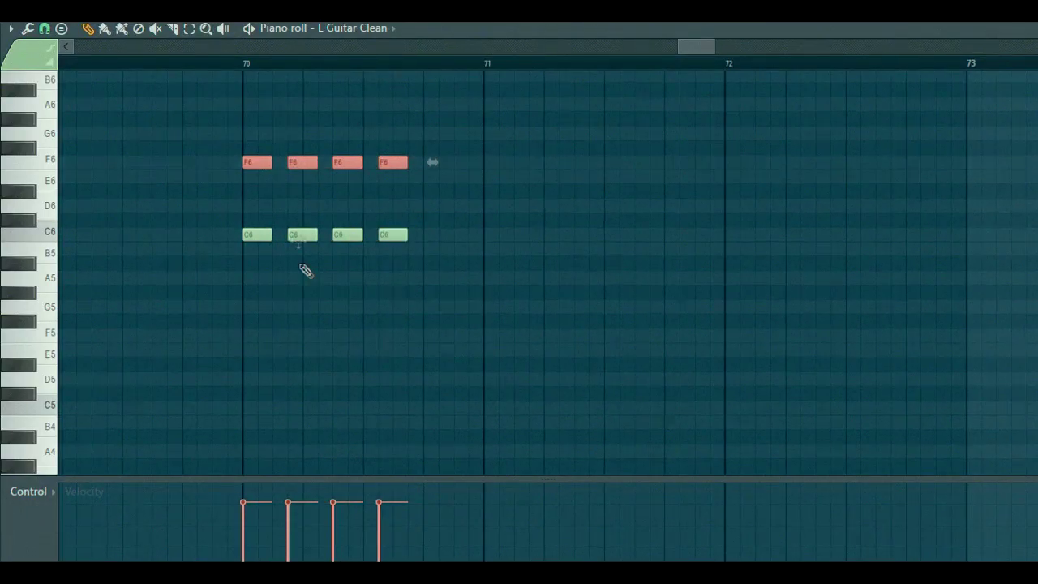
pyautogui.keyDown('ctrl'); pyautogui.moveTo(233, 214); pyautogui.dragTo(414, 245); pyautogui.keyUp('ctrl')
pyautogui.keyDown('shift'); pyautogui.moveTo(400, 236); pyautogui.dragTo(393, 292); pyautogui.keyUp('shift')
pyautogui.click(411, 328)
pyautogui.press('space')
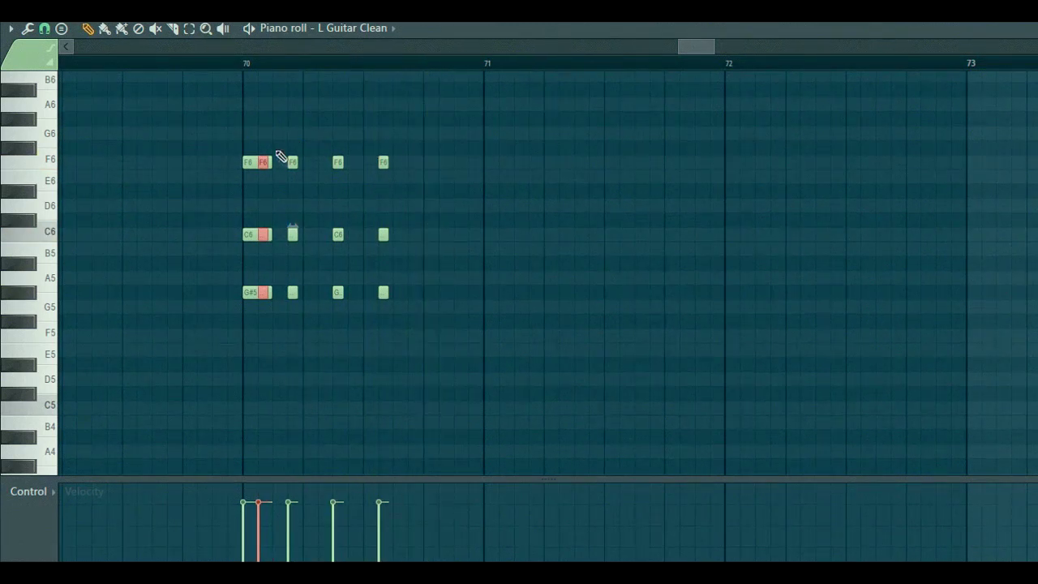
# Review the L Guitar Clean chord notes from bar 81 onward and the Evolution Stratosphere amp and cabinet settings during playback.
pyautogui.scroll(-2, 700, 68)
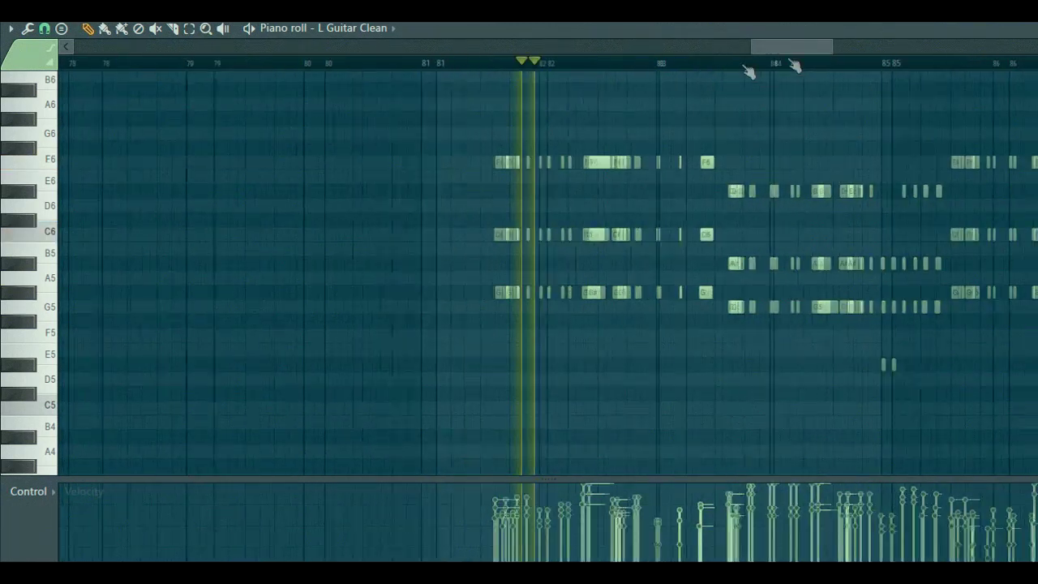
pyautogui.click(793, 61)
pyautogui.scroll(-2, 798, 69)
pyautogui.moveTo(829, 49); pyautogui.dragTo(882, 83)
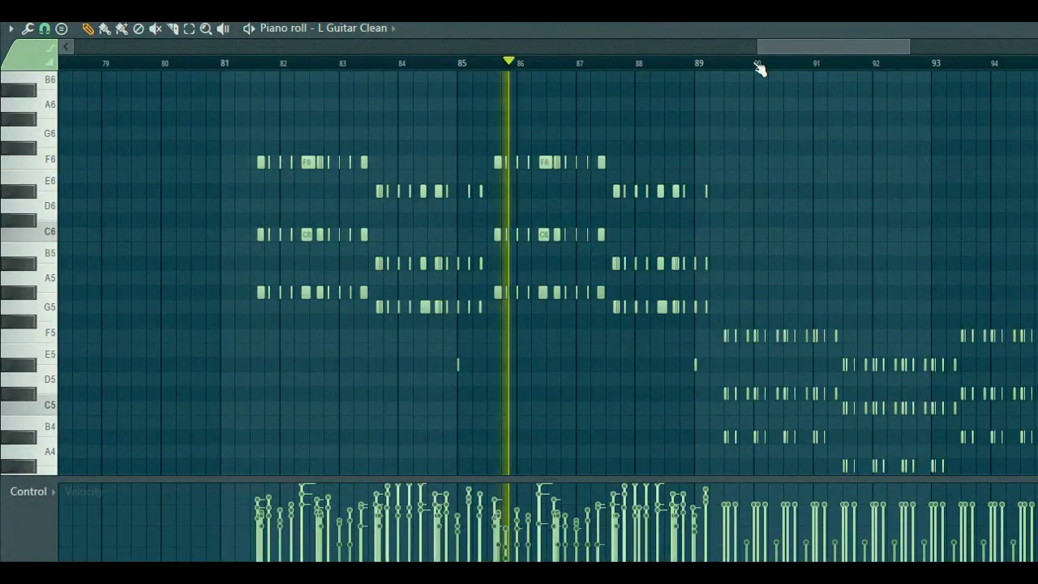
pyautogui.scroll(-2, 755, 63)
pyautogui.moveTo(815, 51); pyautogui.dragTo(838, 88)
pyautogui.scroll(-2, 840, 94)
pyautogui.scroll(2, 840, 104)
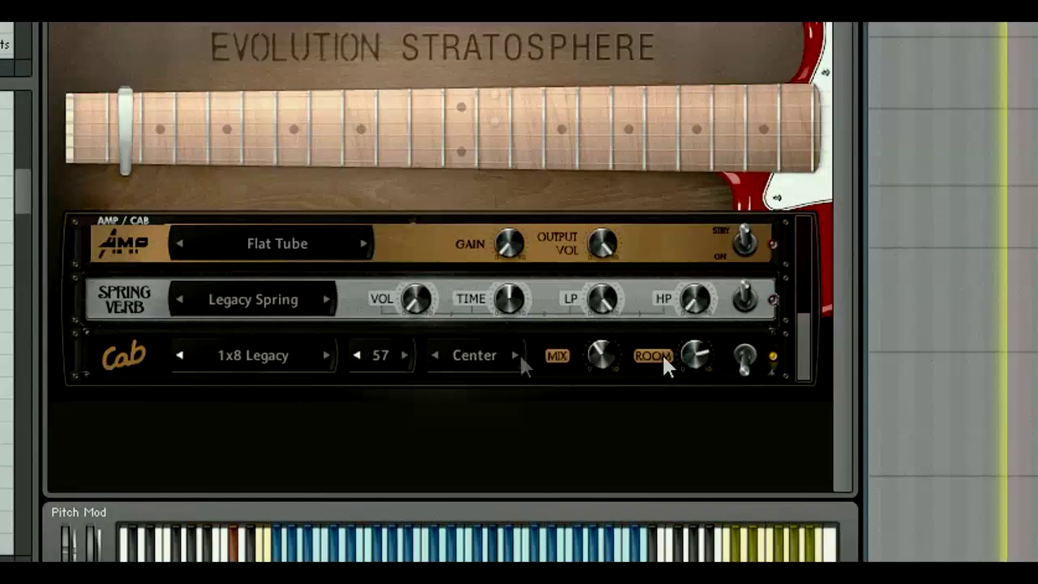
pyautogui.moveTo(802, 351); pyautogui.dragTo(813, 442)
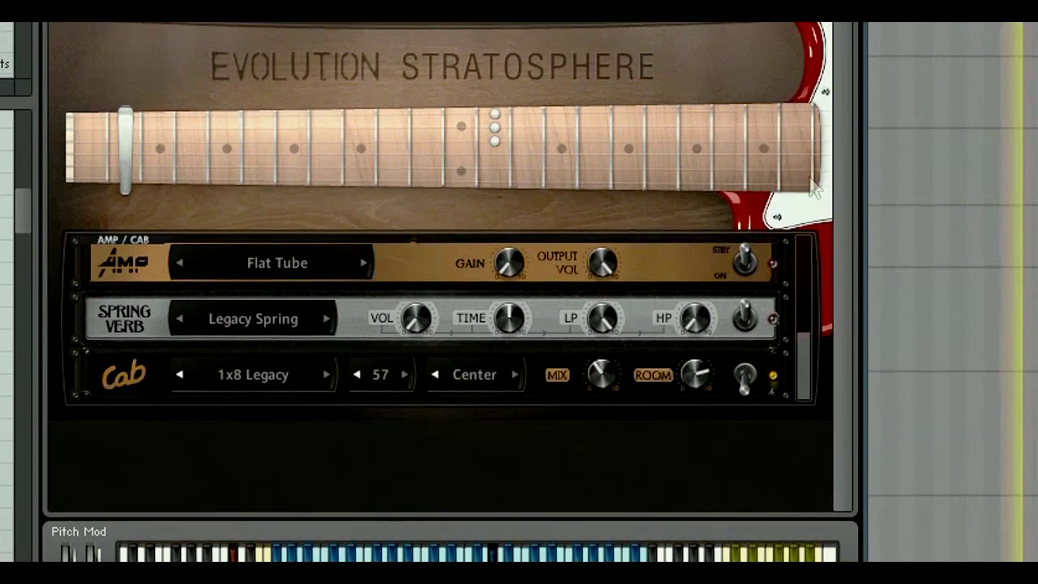
pyautogui.click(804, 347)
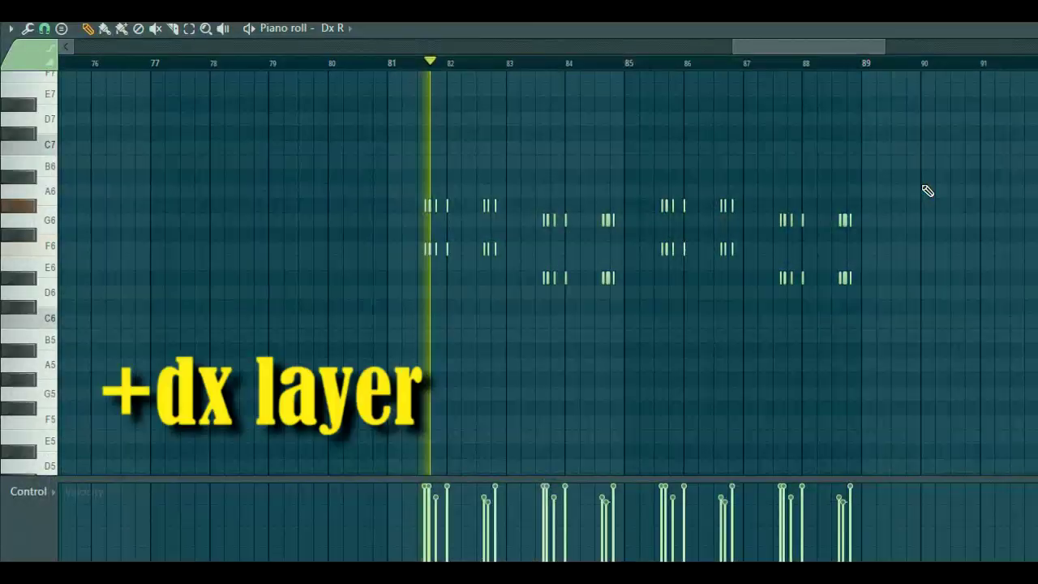
# Check the Dx R layer's notes and FM7 settings, and close the guitar's Kontakt window.
pyautogui.scroll(2, 728, 82)
pyautogui.scroll(2, 748, 107)
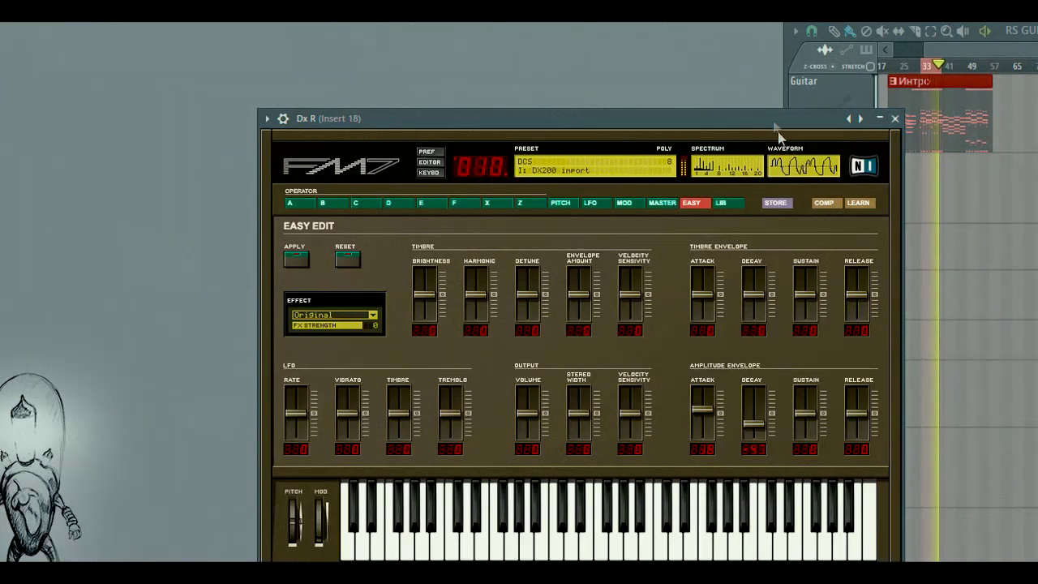
pyautogui.moveTo(779, 126); pyautogui.dragTo(645, 83)
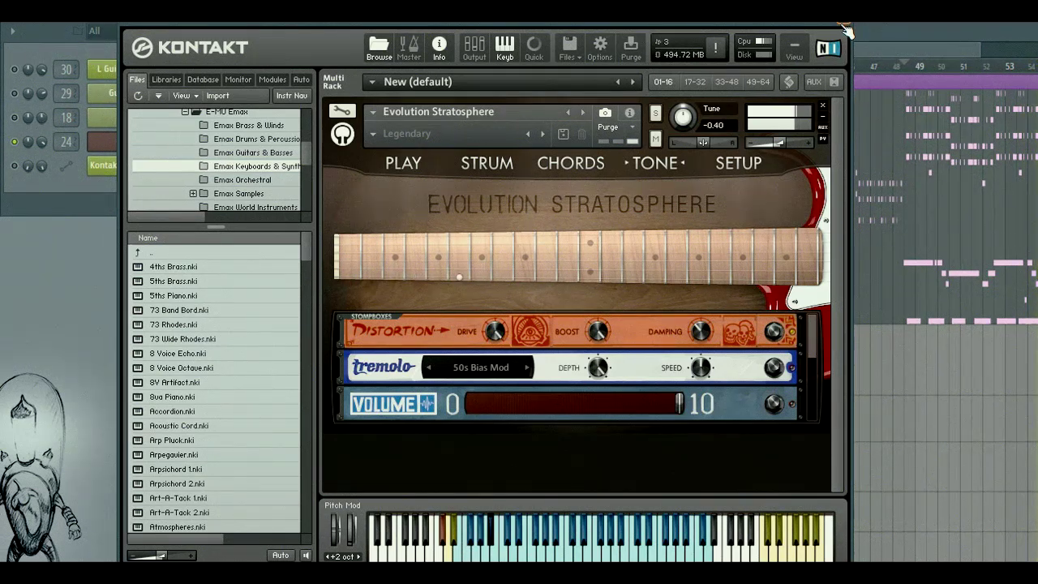
pyautogui.click(842, 26)
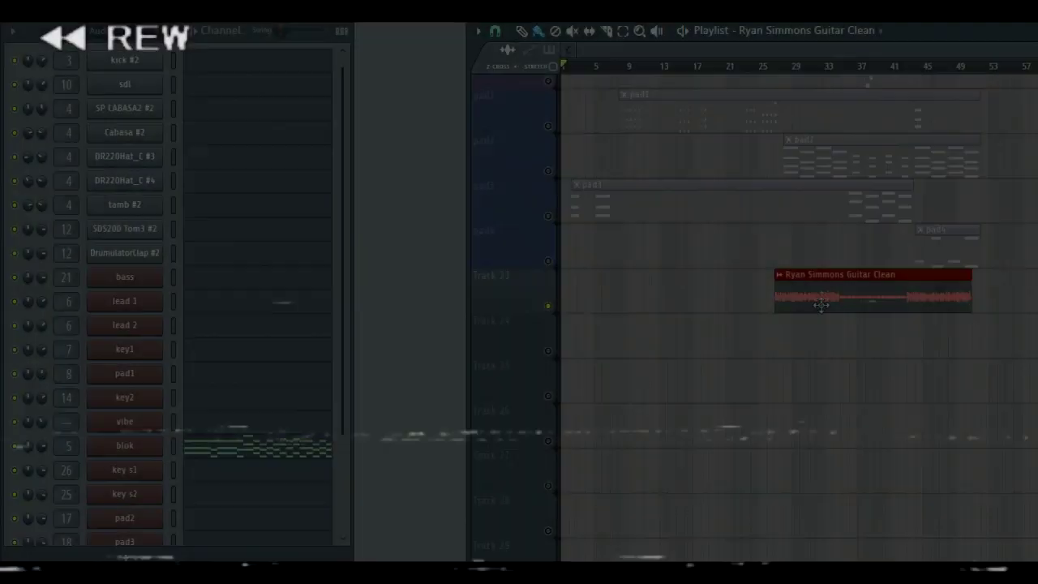
# Move the Ryan Simmons Guitar Clean clip to start together with the pad2 clip, and rename its track as Guitar.
pyautogui.moveTo(821, 306); pyautogui.dragTo(830, 305)
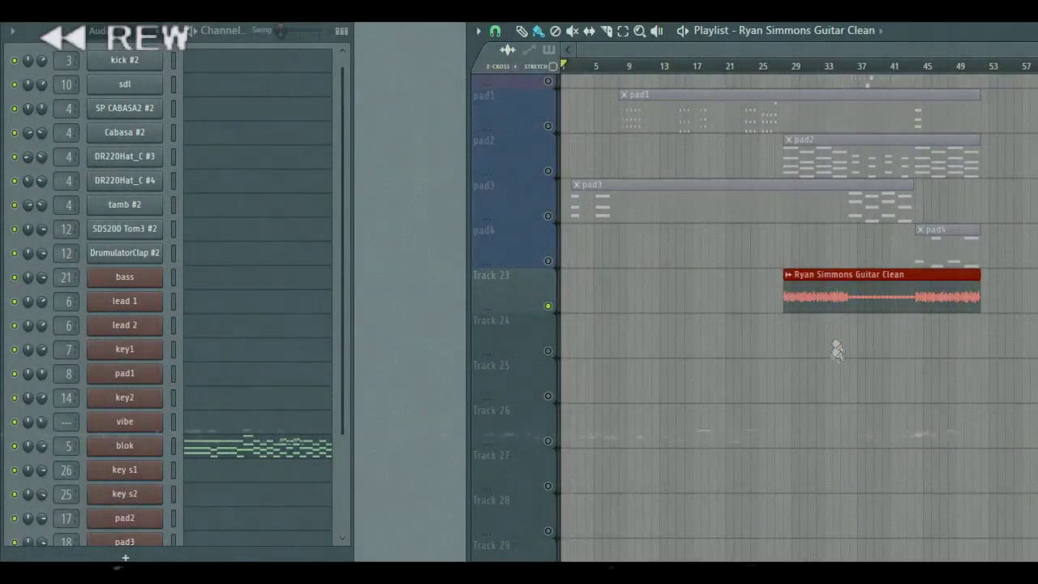
pyautogui.rightClick(526, 284)
pyautogui.click(575, 253)
pyautogui.write('Guitar')
pyautogui.press('Return')
pyautogui.rightClick(783, 399)
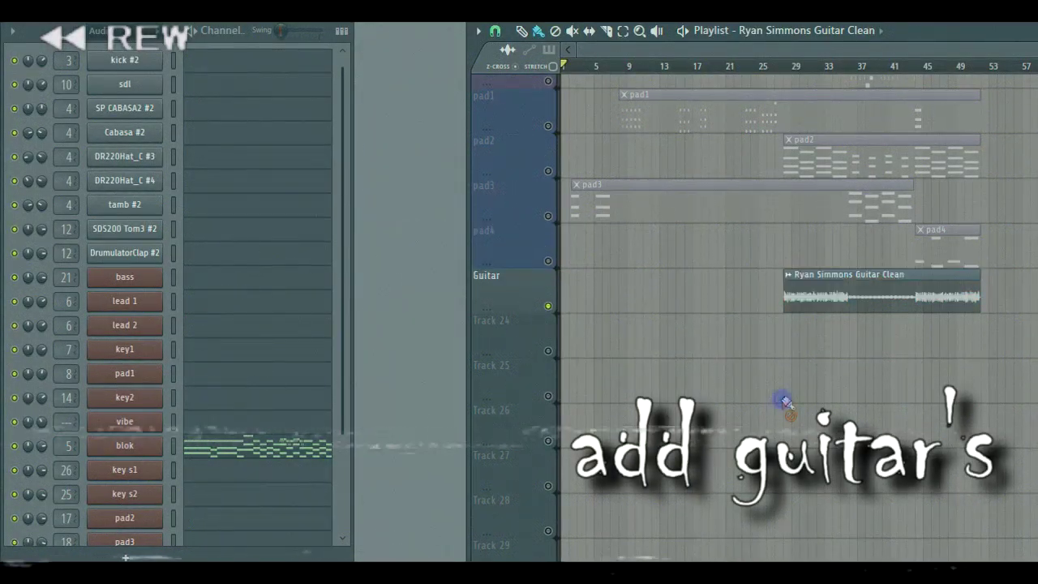
pyautogui.scroll(4, 807, 72)
pyautogui.scroll(-4, 807, 71)
pyautogui.scroll(-2, 776, 340)
pyautogui.click(550, 261)
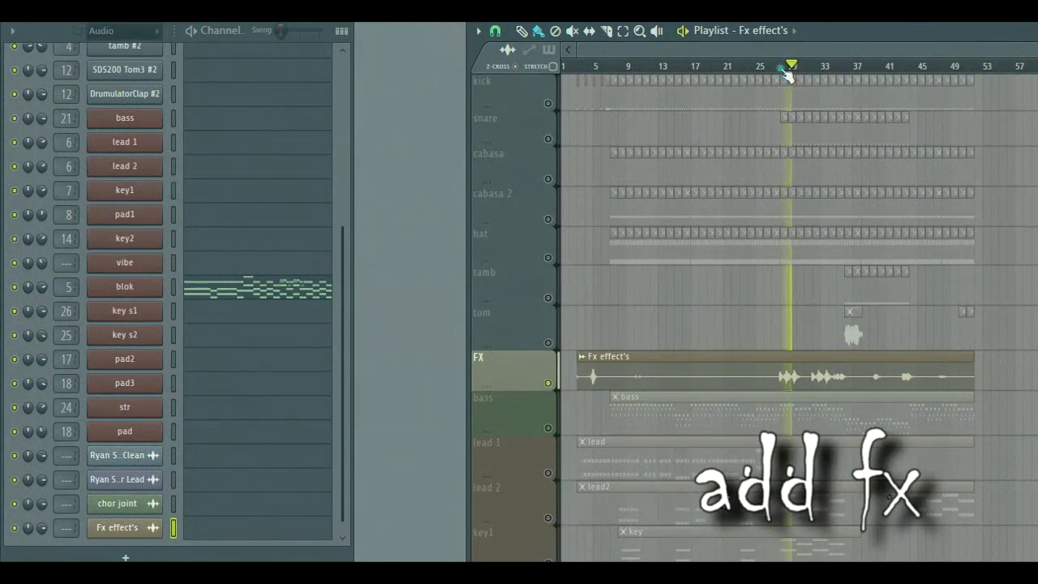
# Shift the chor joint clip on the tom track to just before bar 28 and place a copy just before bar 32.
pyautogui.scroll(4, 787, 71)
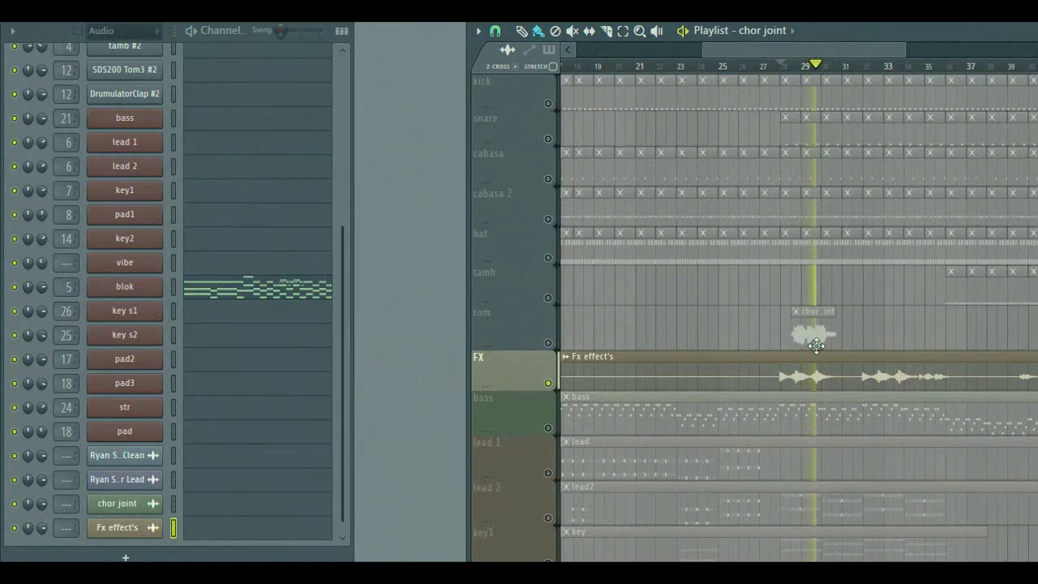
pyautogui.moveTo(816, 345); pyautogui.dragTo(811, 345)
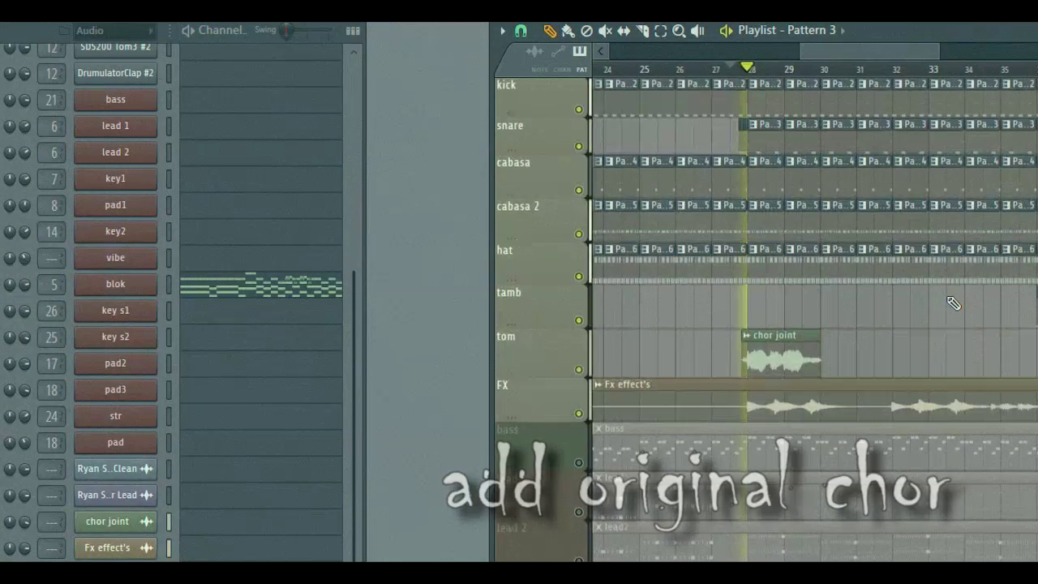
pyautogui.scroll(-1, 941, 304)
pyautogui.scroll(1, 931, 303)
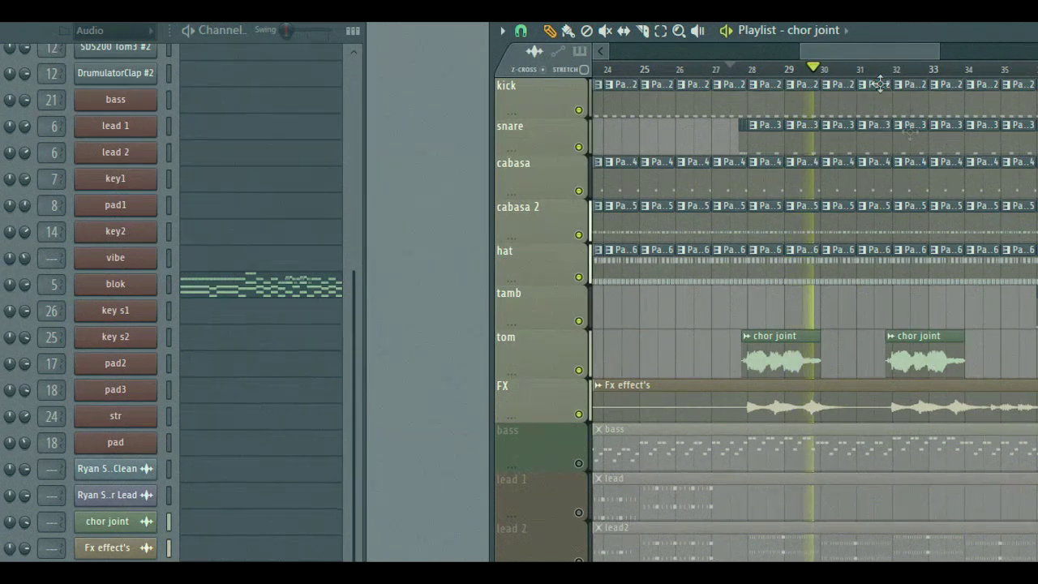
pyautogui.moveTo(862, 52); pyautogui.dragTo(873, 51)
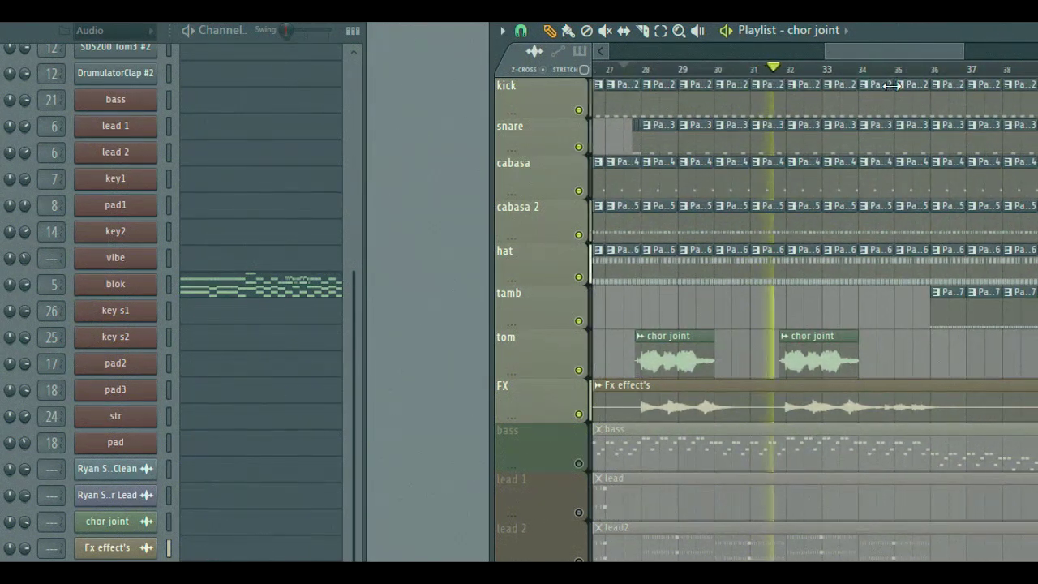
pyautogui.scroll(-1, 870, 77)
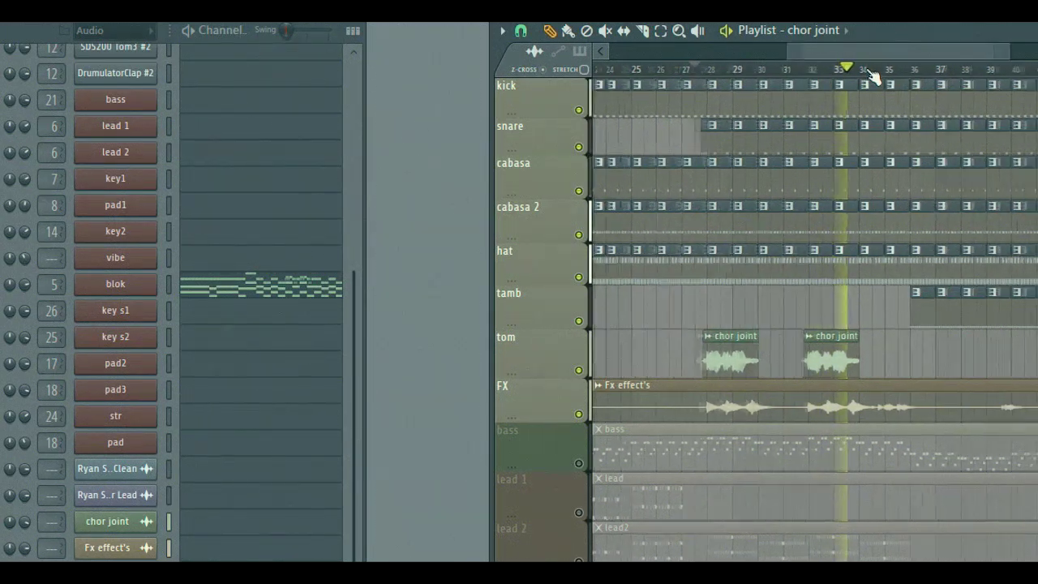
pyautogui.scroll(-2, 873, 77)
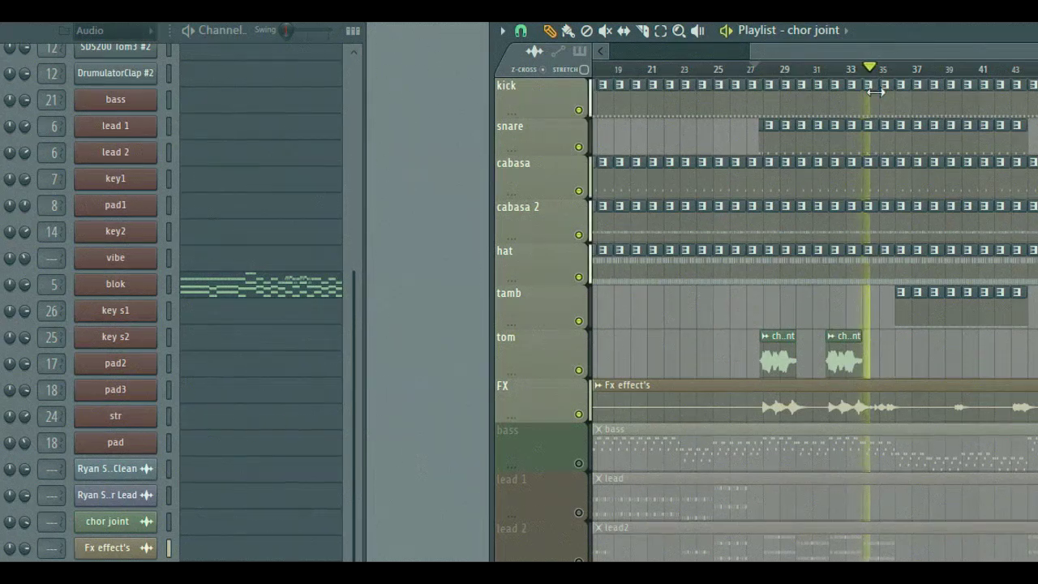